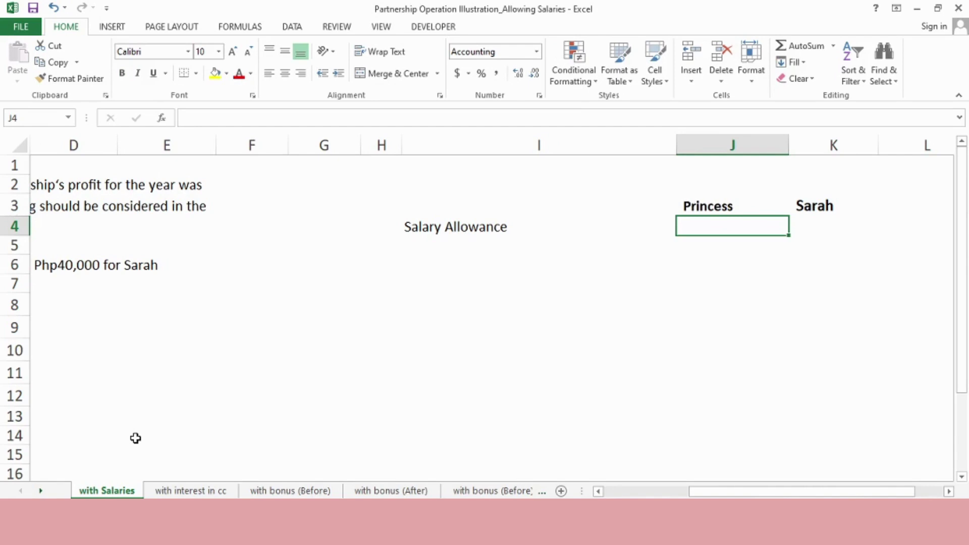
- Enter the partners' salary allowances, 25,000 in J4 and 40,000 in K4
text(25000)
key(Tab)
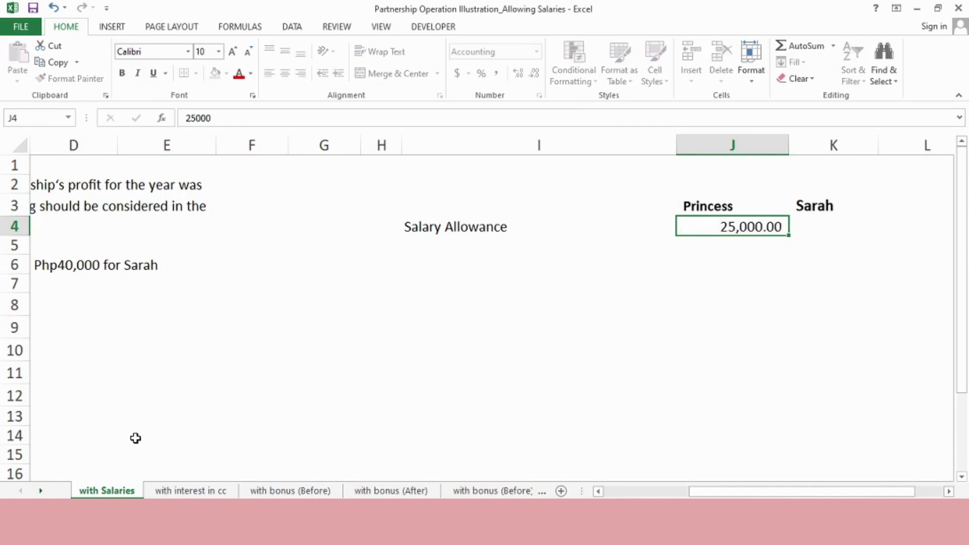
text(40,00)
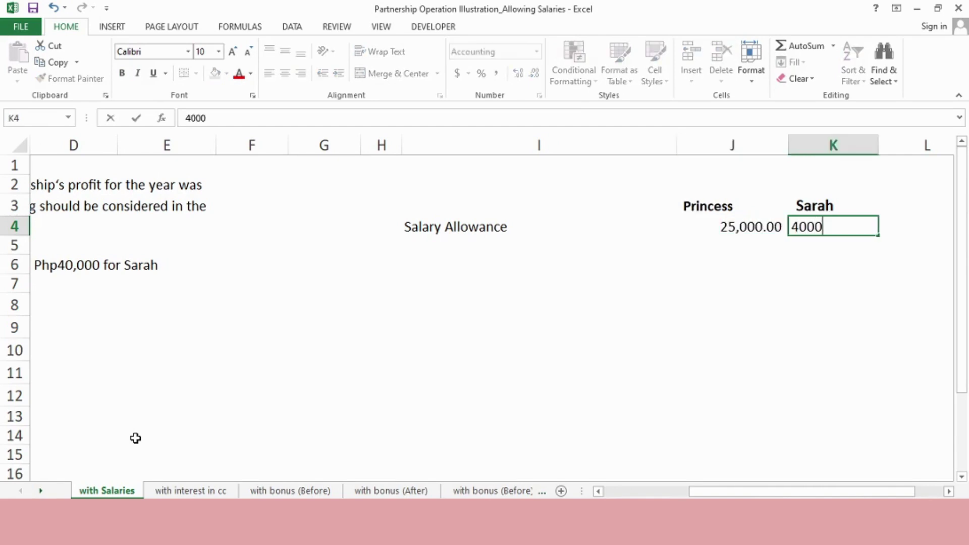
text(0)
key(Tab)
- Add a "Total" heading in L3 and total the salary allowances in L4 with =J4+K4
key(Up)
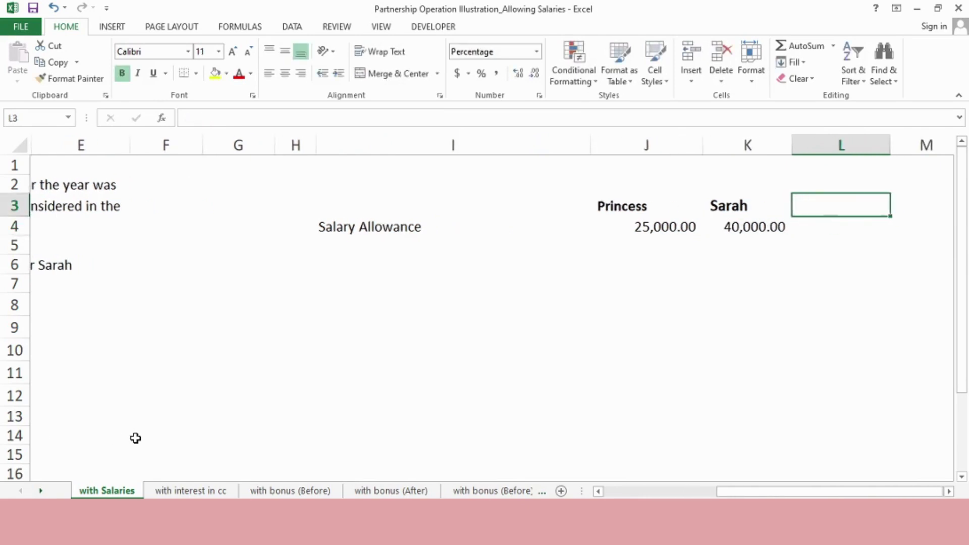
text(Total)
key(Return)
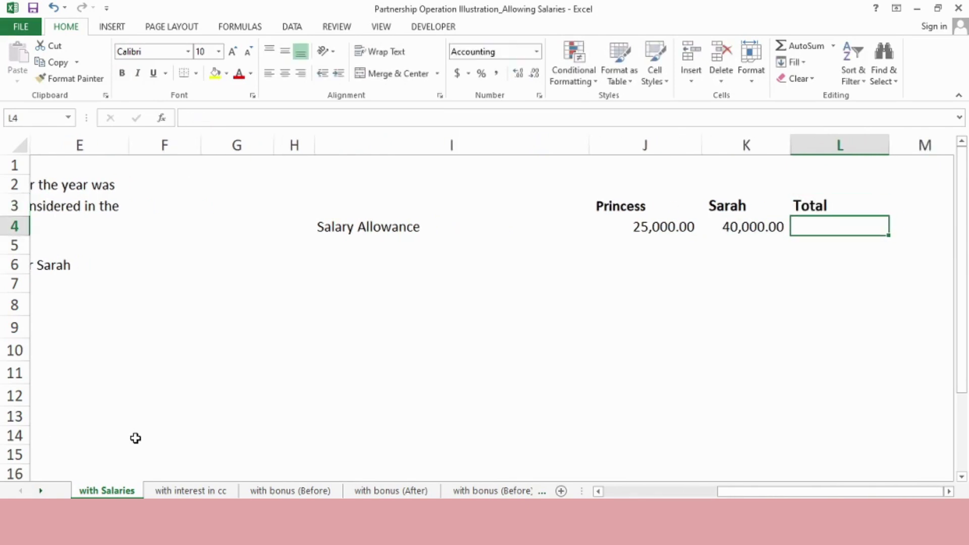
text(=J4+K4)
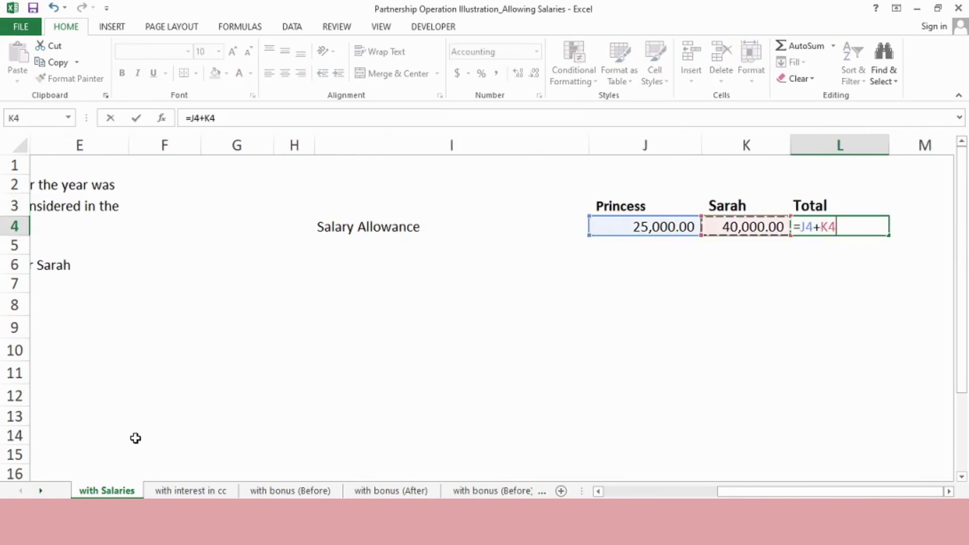
key(Return)
- Enter the label "Net Profit" in I11 with the amount 200,000 in J11
key(Up)
key(Left)
key(Left)
key(Left)
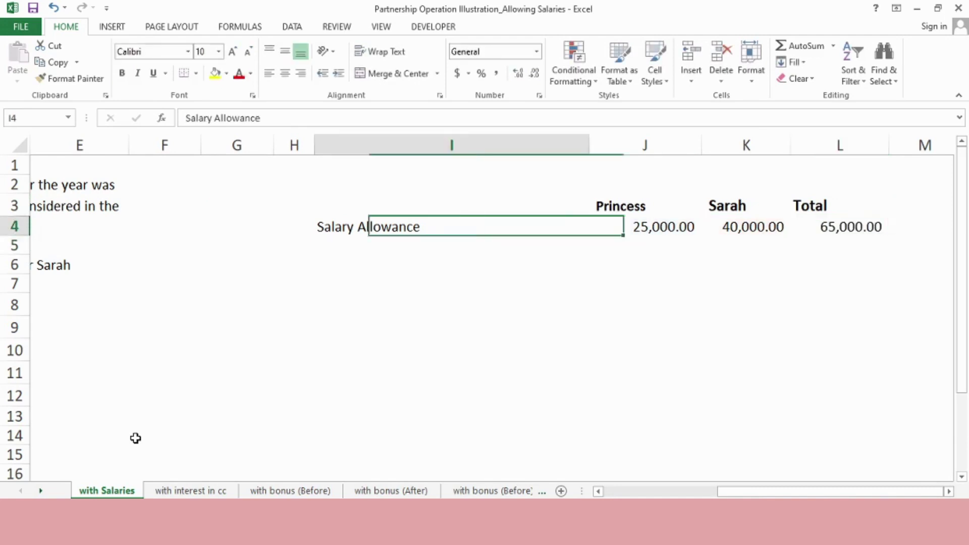
key(Down)
key(Down)
key(Down)
key(Down)
key(Down)
key(Down)
key(Down)
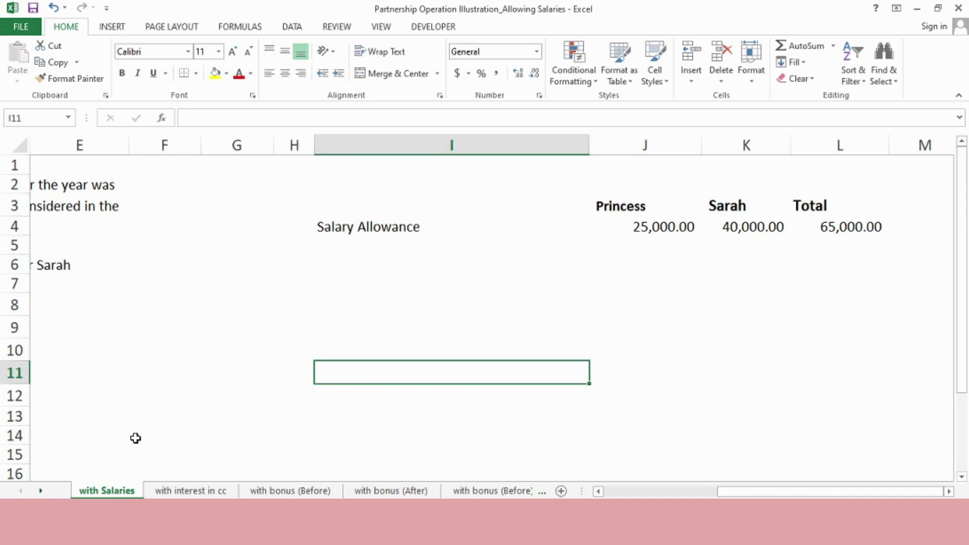
text(Net Pr)
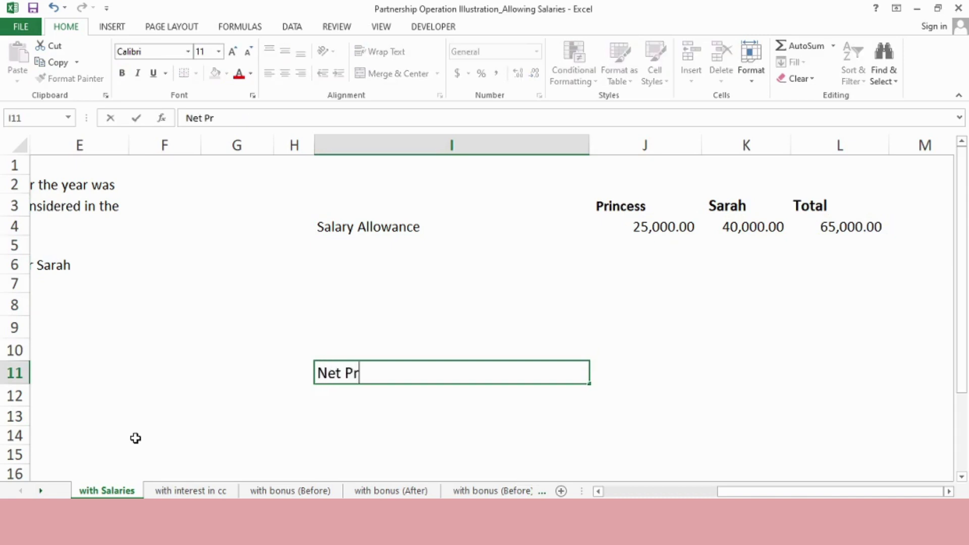
text(ofit)
key(Tab)
text(2)
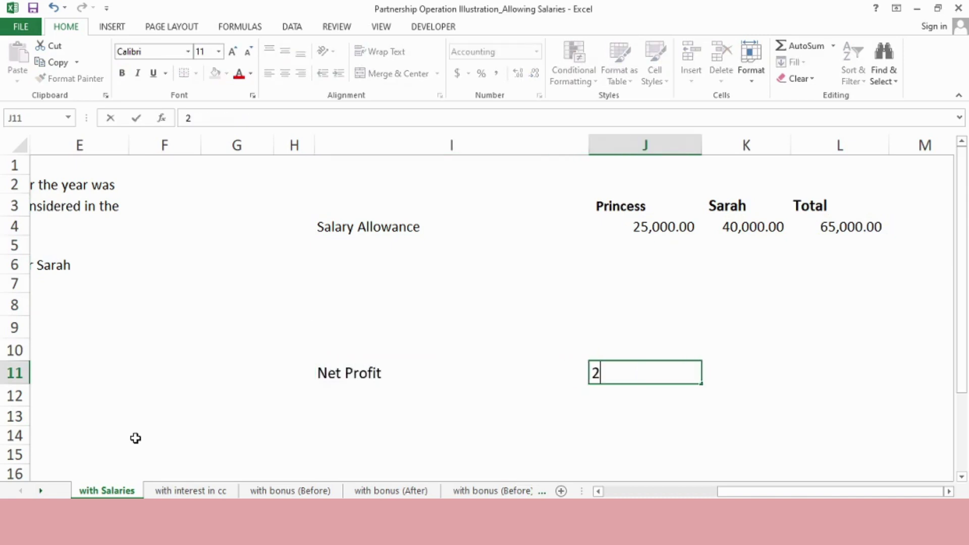
text(00,00000)
key(Return)
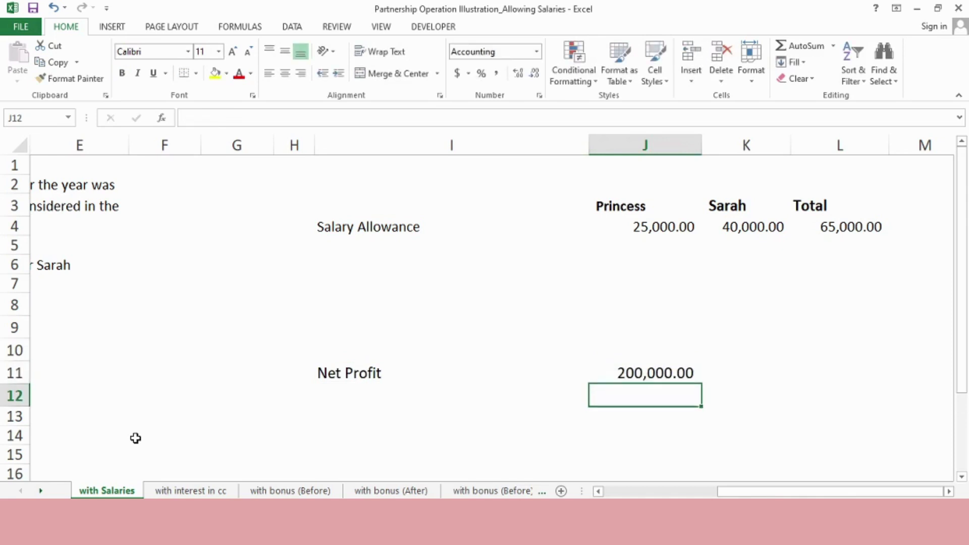
- Enter the label "Less: Salary Allowance" in I12 with the amount -65,000 in J12
key(Up)
key(Left)
key(Down)
text(Le)
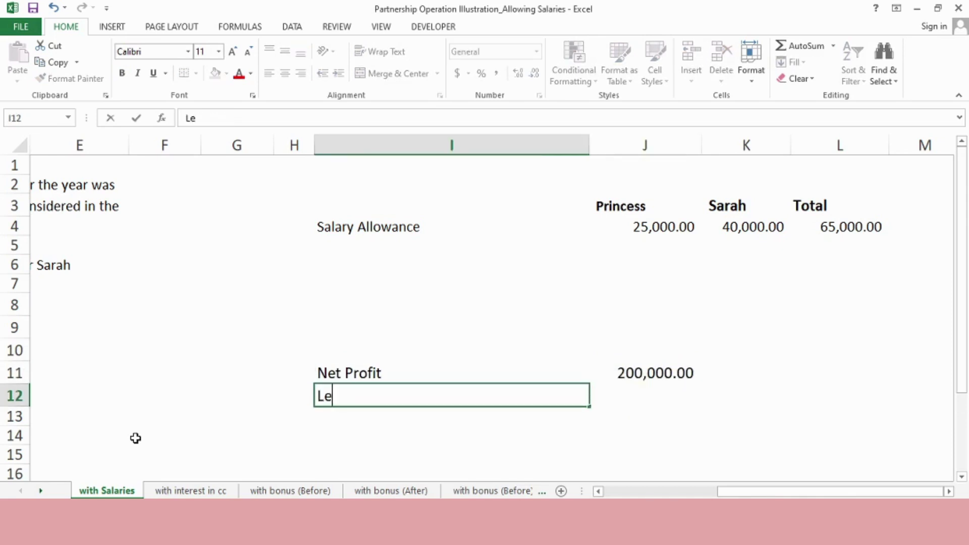
text(ss: Salary)
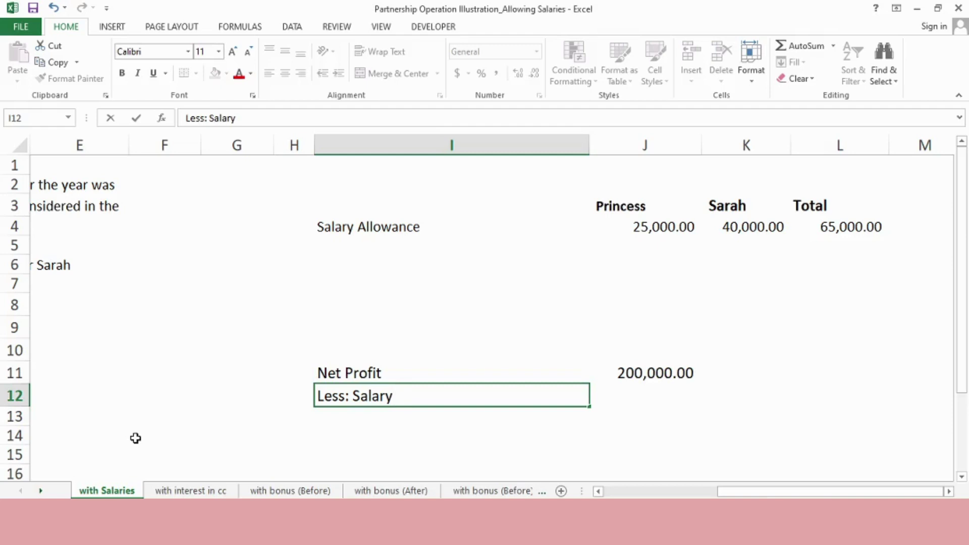
text(Allowance)
key(Return)
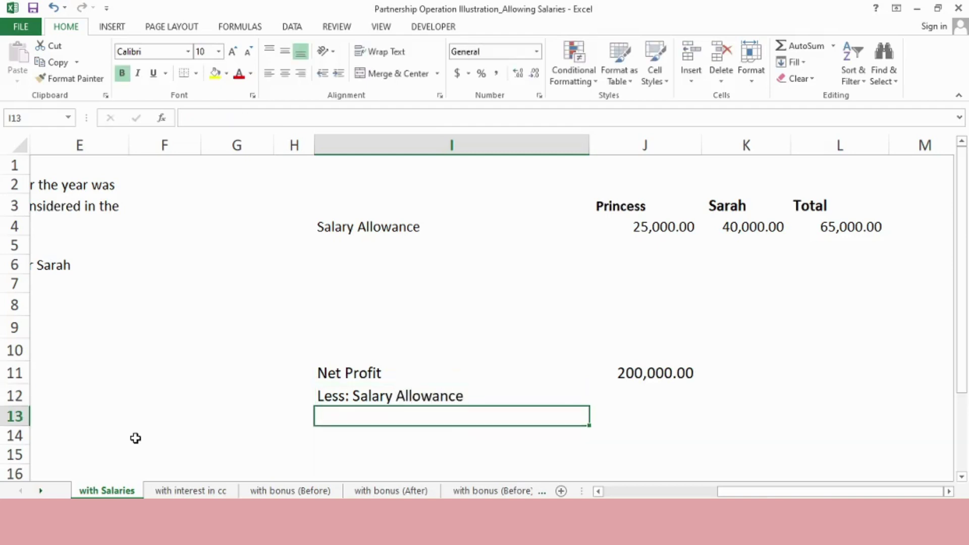
key(Up)
key(Right)
text(-65000)
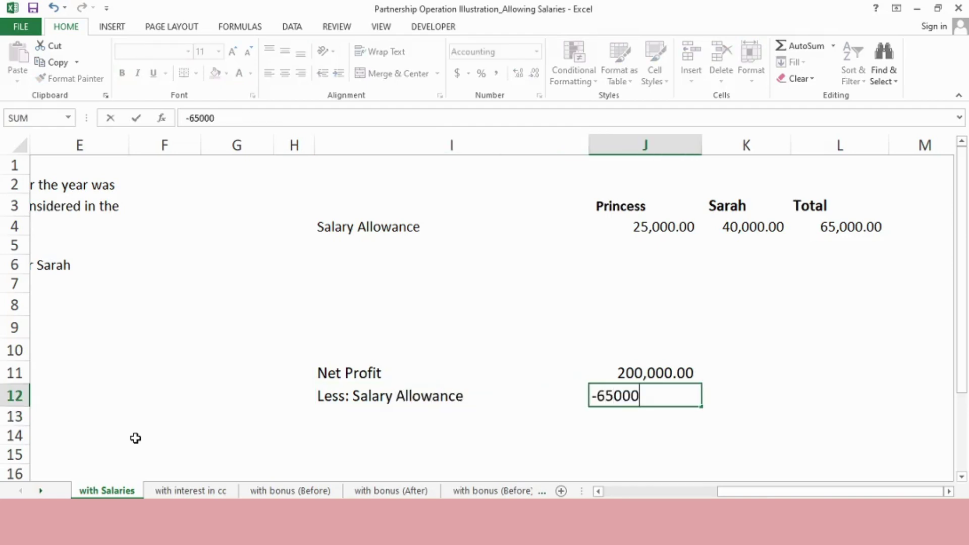
key(Return)
- Sum J11:J12 in J13 and label the row "Remaining Profit" in I13
key(alt+equal)
key(Return)
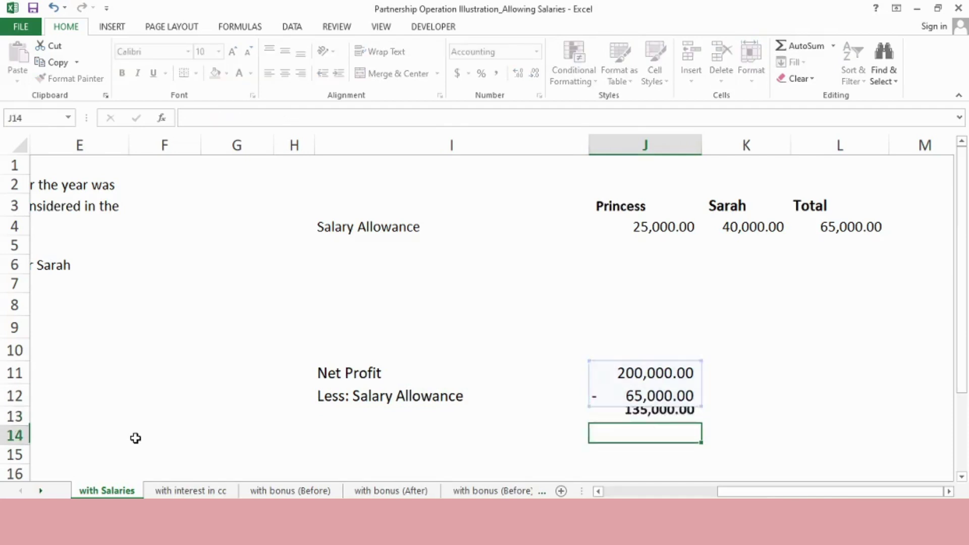
key(Up)
key(Left)
text(Rem)
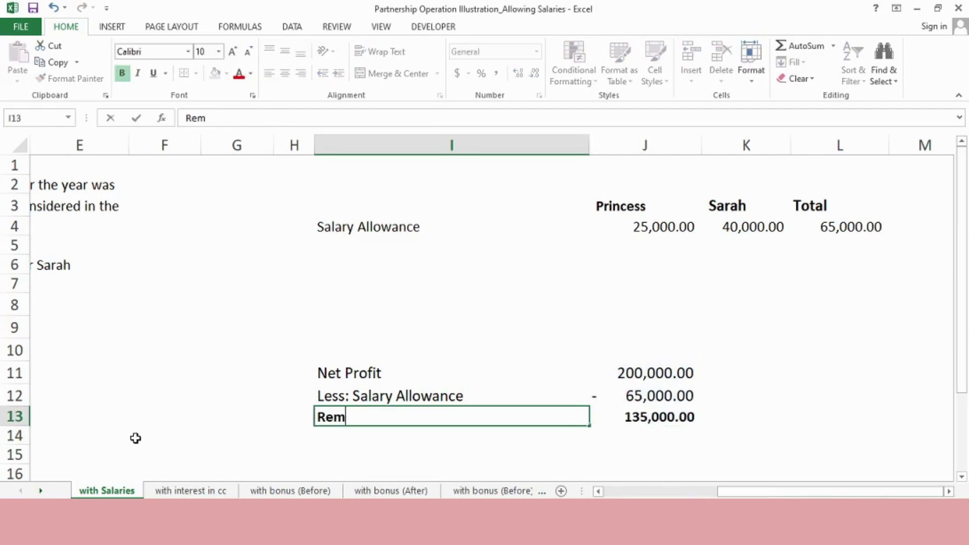
text(aining Pro)
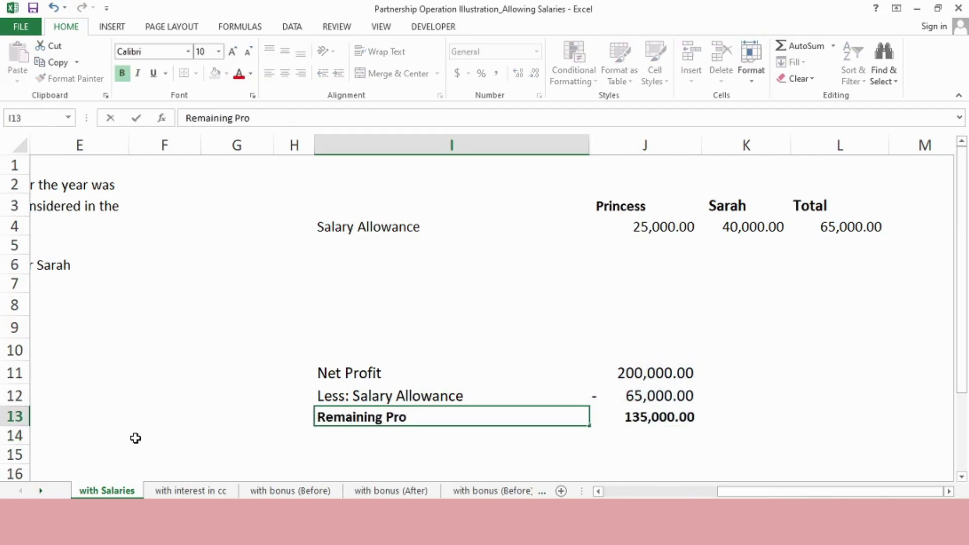
text(fit)
key(Up)
- Add the row label "Remaining Profit" in I5, below Salary Allowance
key(Up)
key(Up)
key(Up)
key(Up)
key(Up)
key(Up)
key(Up)
key(Up)
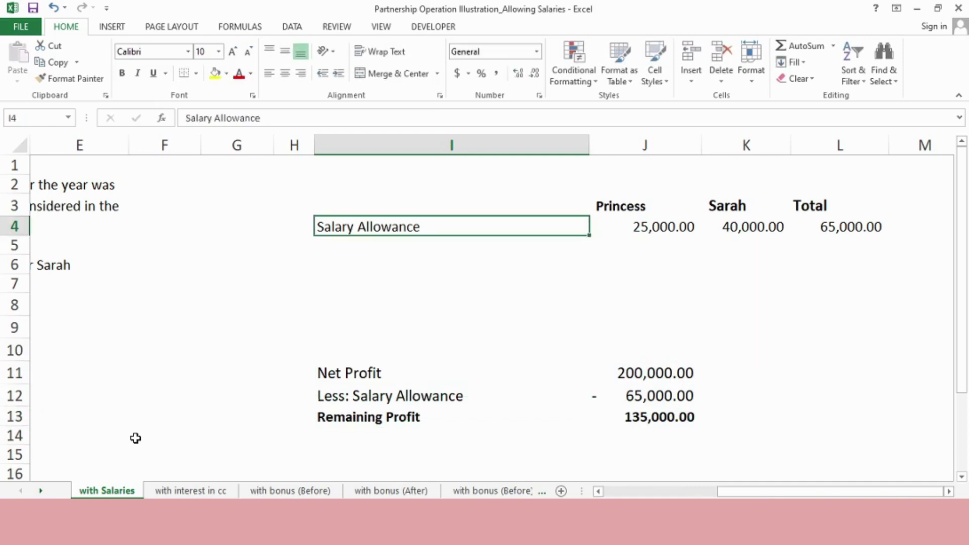
key(Down)
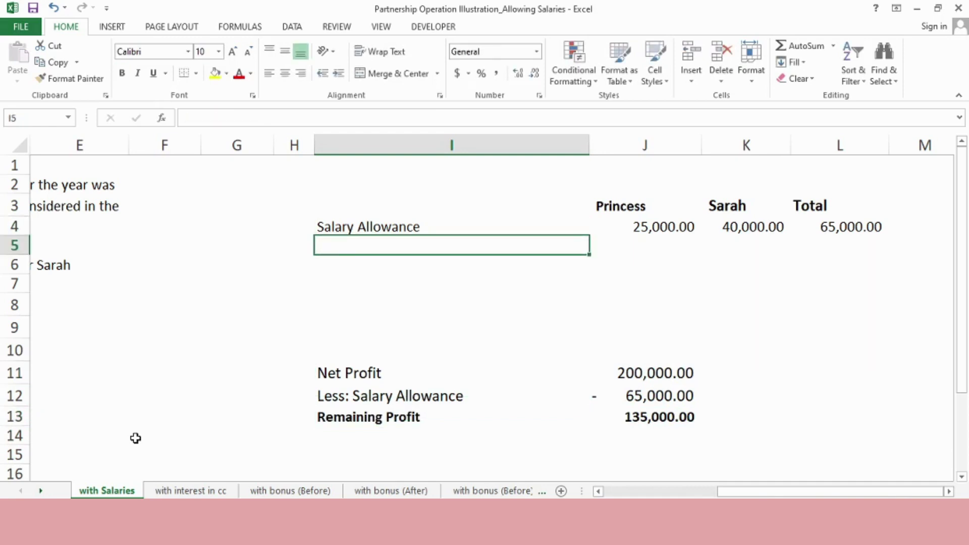
text(Remaining )
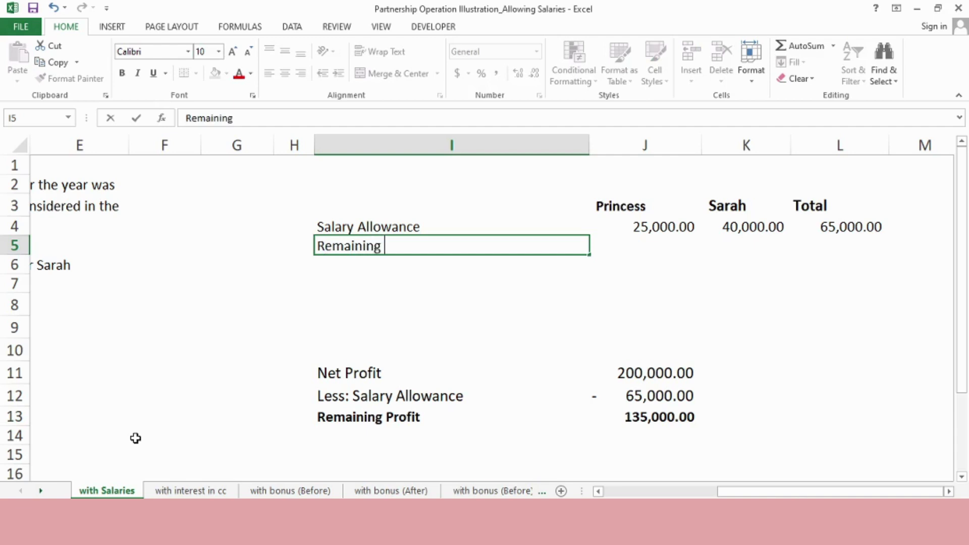
text(Profit)
key(Return)
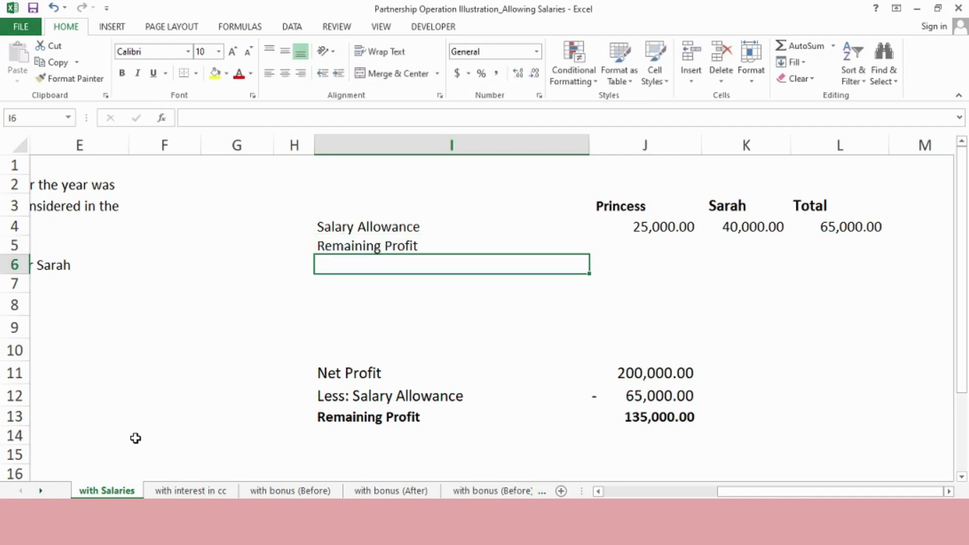
text(O)
key(BackSpace)
text(P)
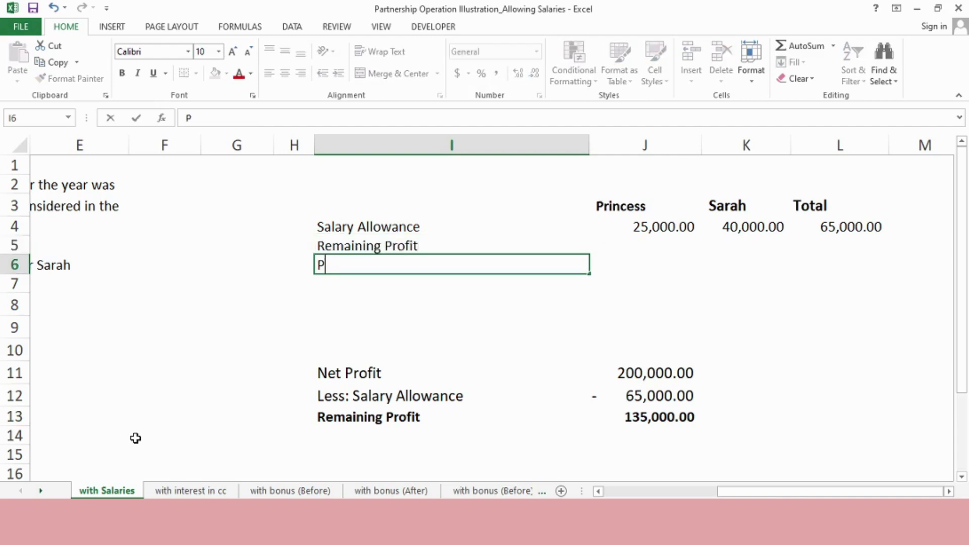
text(o)
key(BackSpace)
key(Escape)
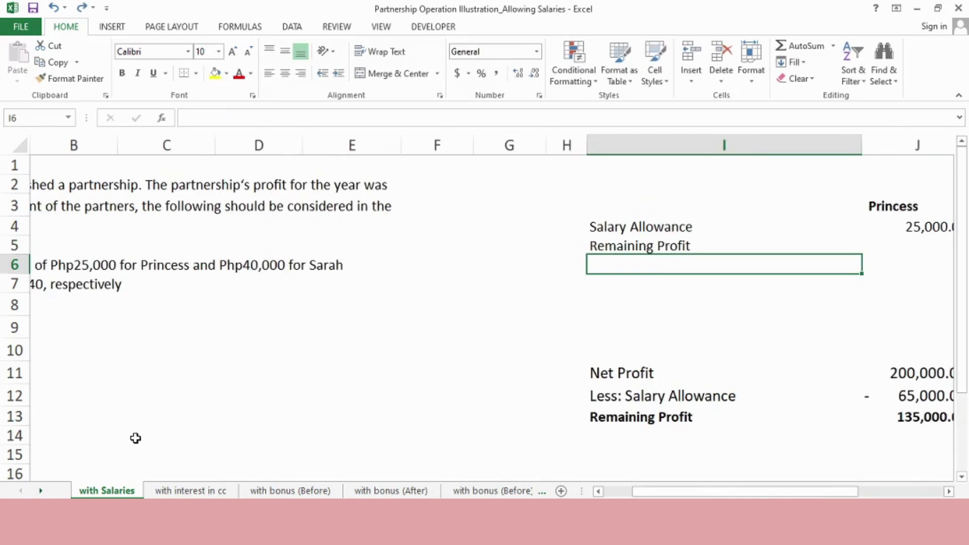
- Label the profit-share rows with each partner's name and percentage, (60%) in I6 and (40%) in I7
text(Pr)
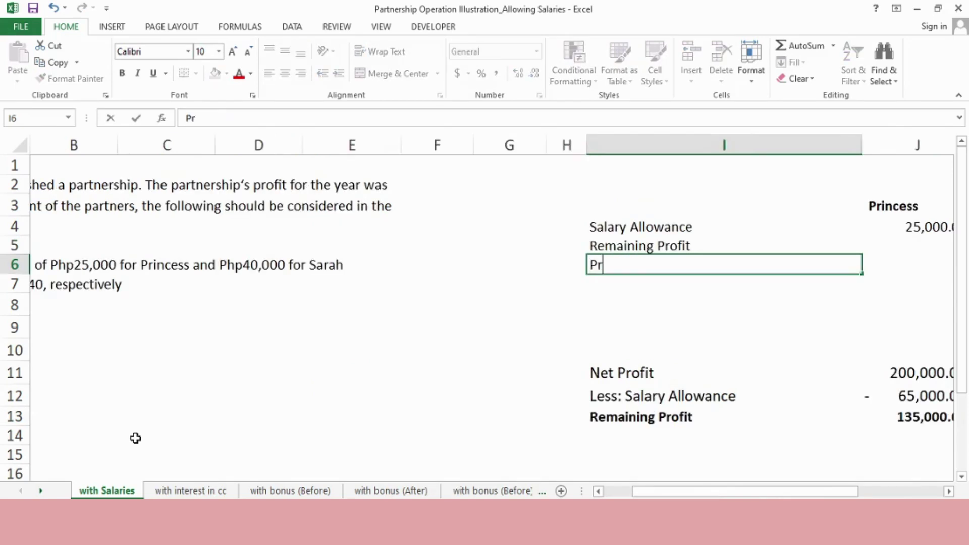
text(incess ()
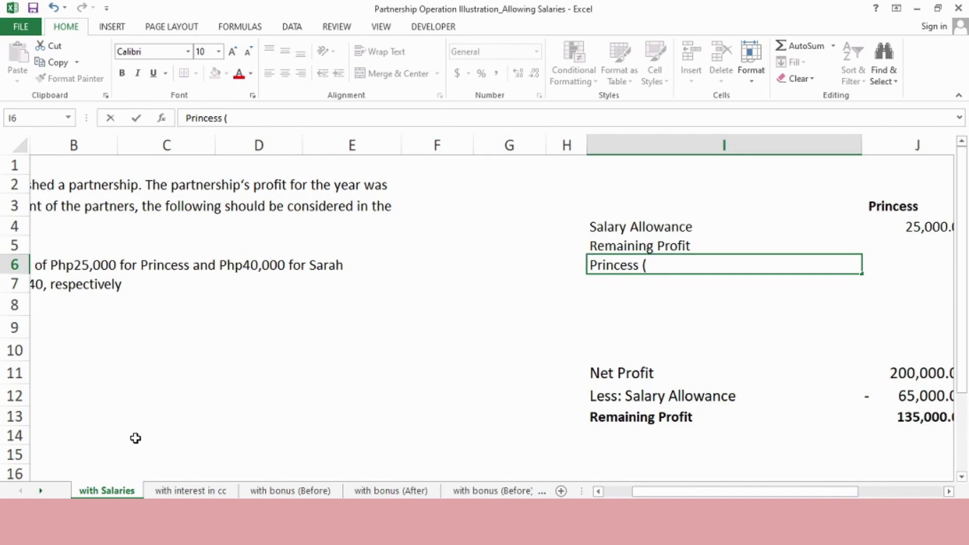
text(60%))
key(Return)
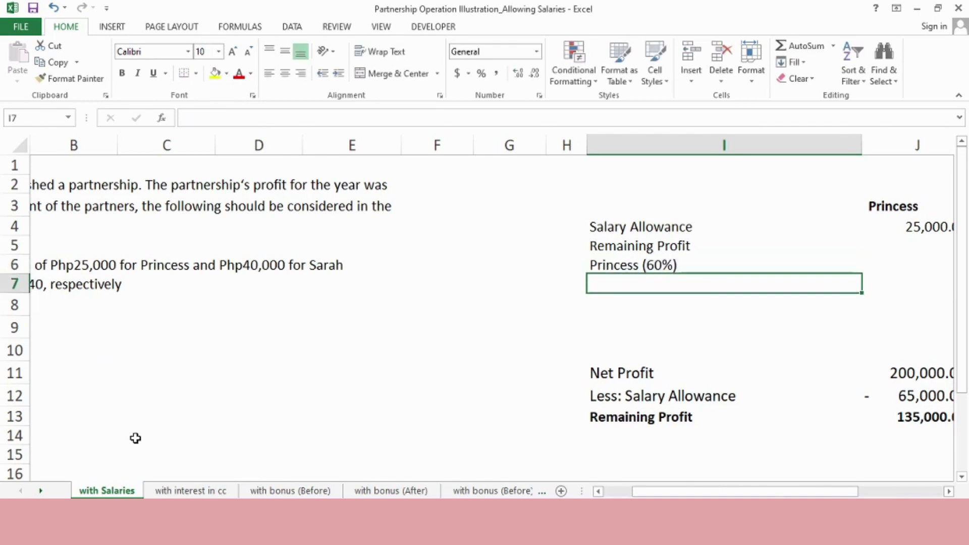
text(Sarah)
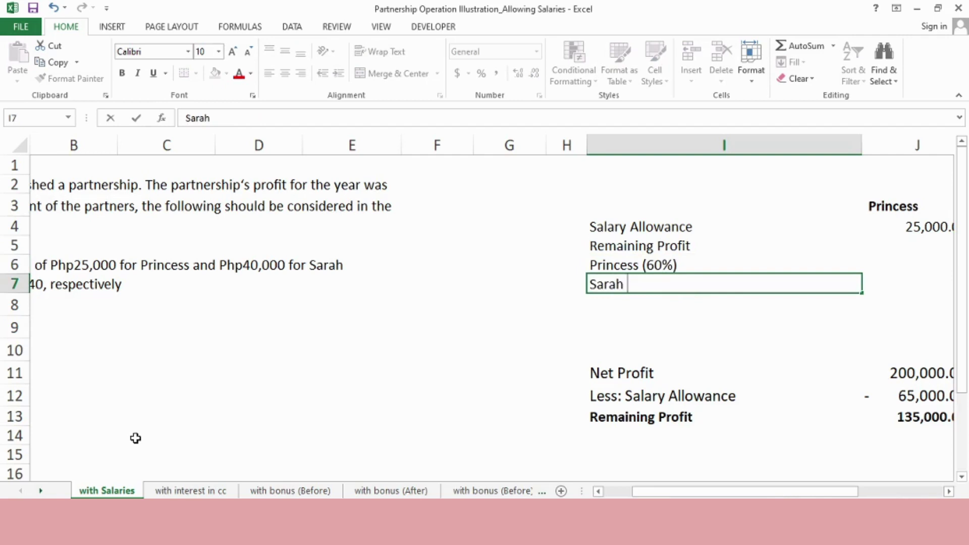
text( (40%))
key(Return)
- Compute the first partner's 60% share of the remaining profit in J6 with =J13*60%
key(Up)
key(Up)
key(Right)
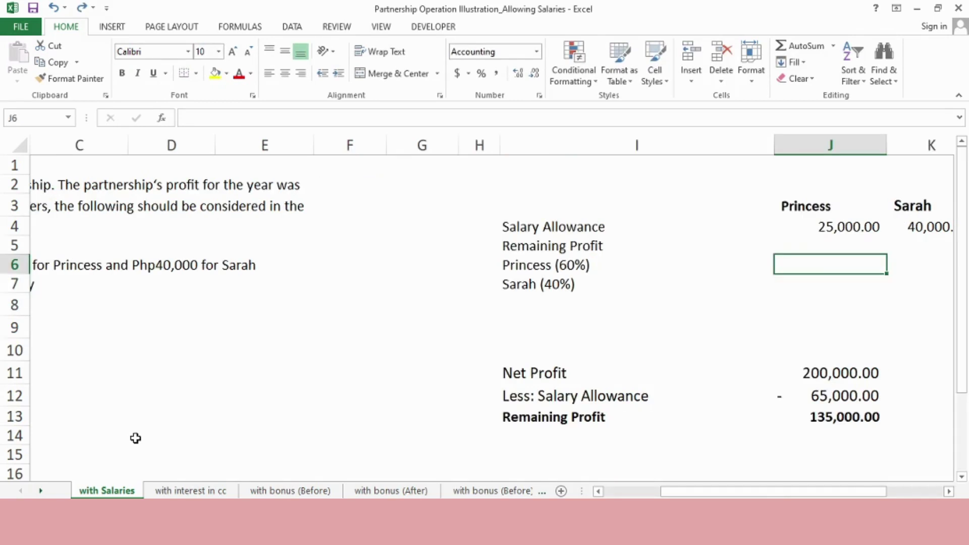
text(=)
key(Down)
key(Down)
key(Down)
key(Down)
key(Down)
key(Down)
key(Down)
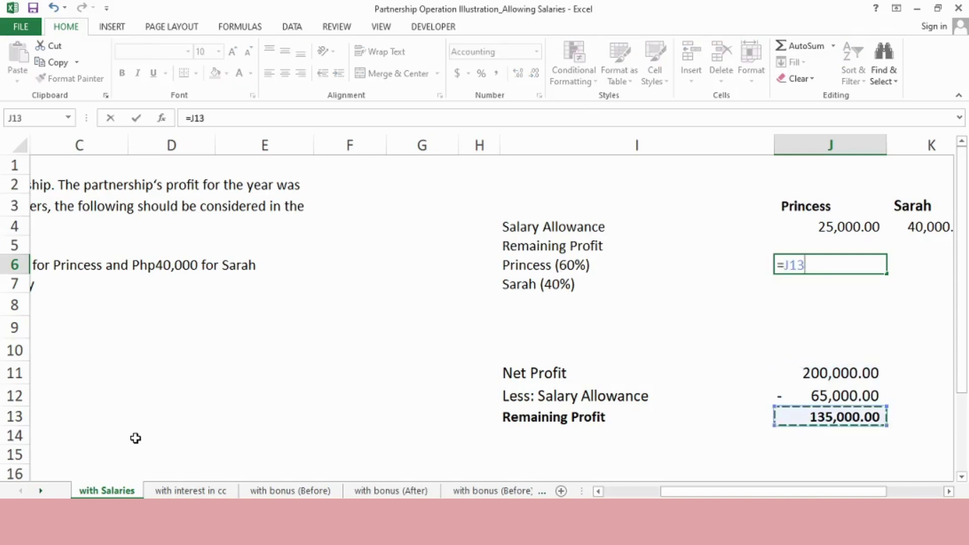
text(*)
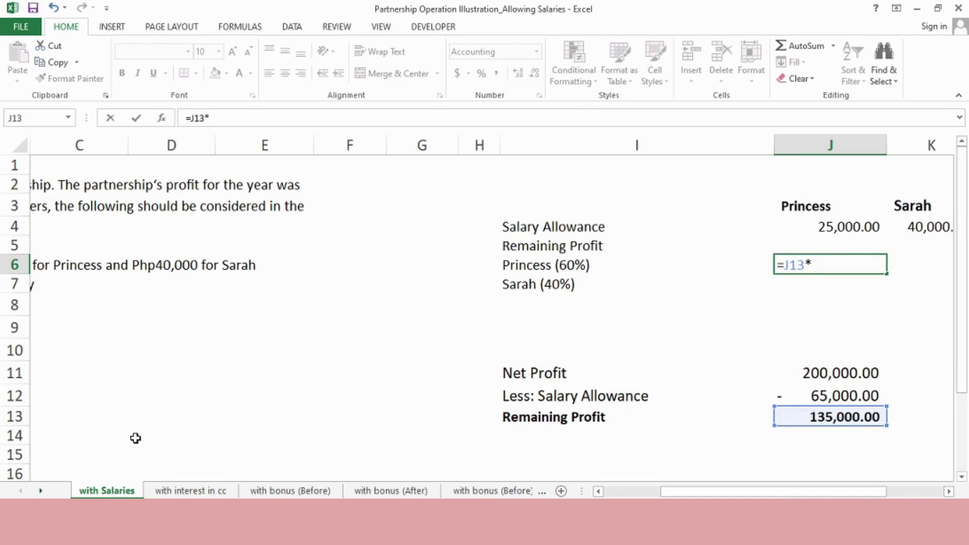
text(60%)
key(Return)
key(Up)
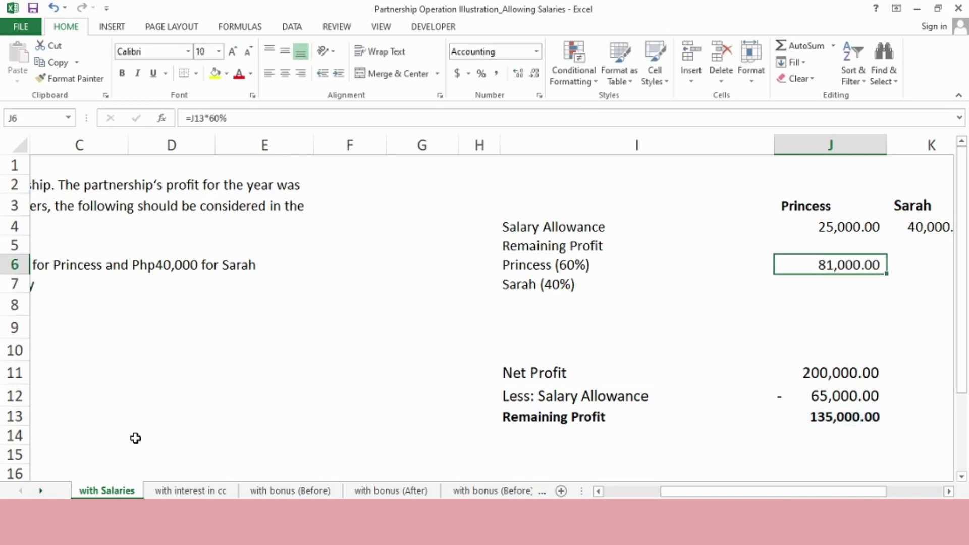
- Compute the second partner's 40% share of the remaining profit in K7 with =J13*40%
key(Down)
key(Right)
key(Left)
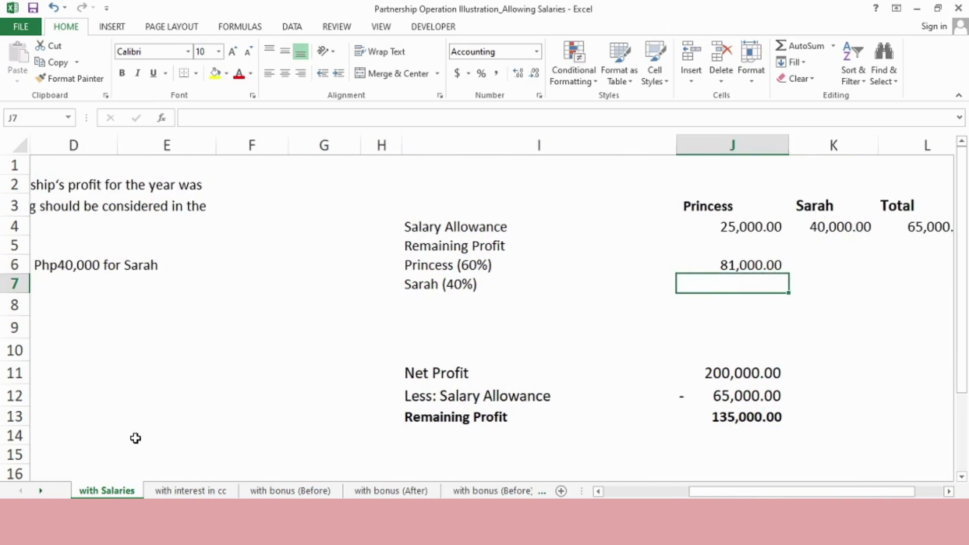
key(Right)
text(=)
key(Left)
key(Down)
key(Down)
key(Down)
key(Down)
key(Down)
key(Down)
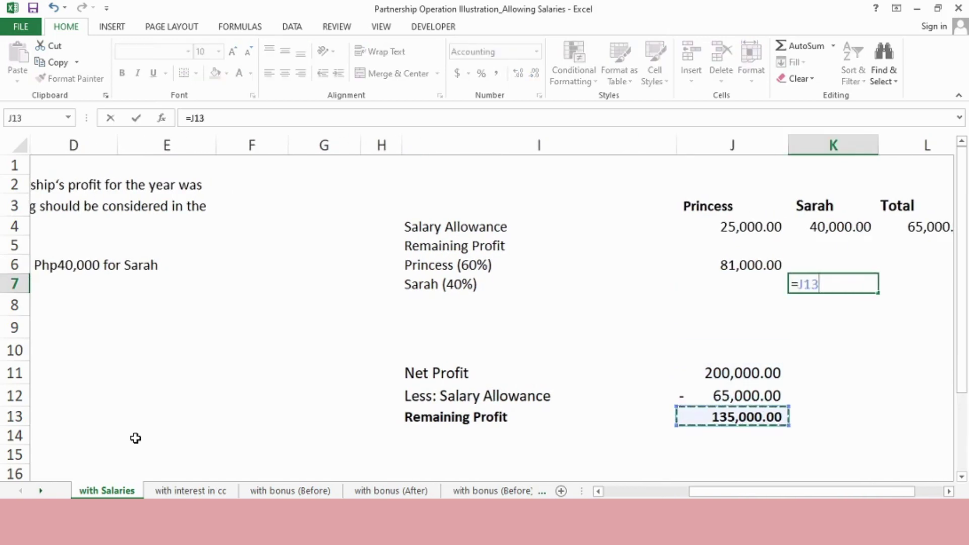
text(*)
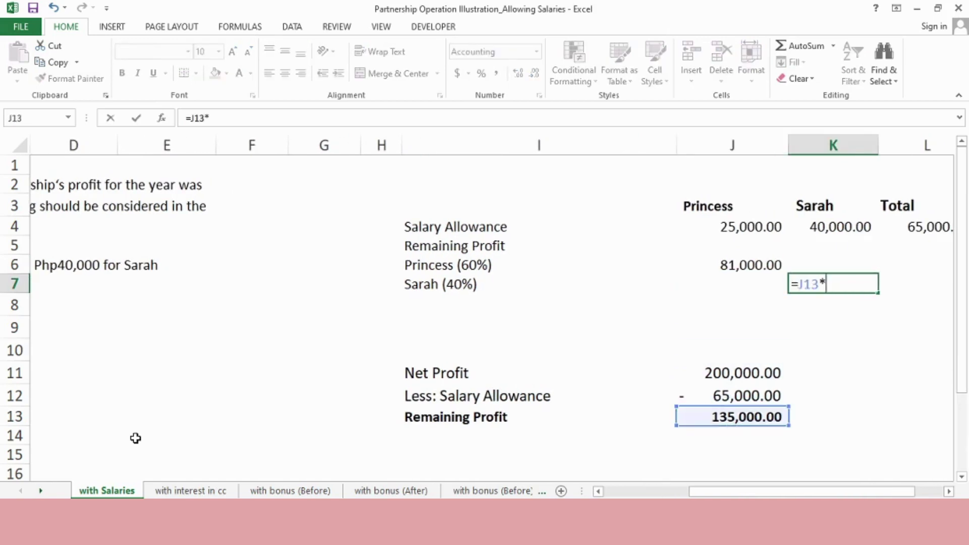
text(40%)
key(Return)
- Copy the row total formula from L4 into L6:L7 for the two profit-share rows
key(Up)
key(Up)
key(Up)
key(Up)
key(Right)
key(ctrl+c)
key(Down)
key(Down)
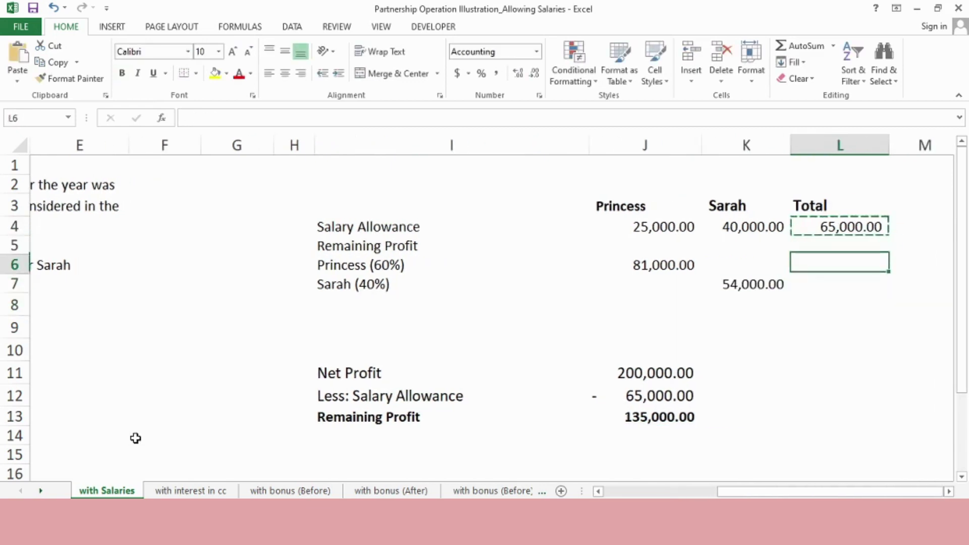
key(shift+Down)
key(ctrl+v)
- Sum the Total column in L8 with =SUM(L4:L7)
key(Down)
text(=sum()
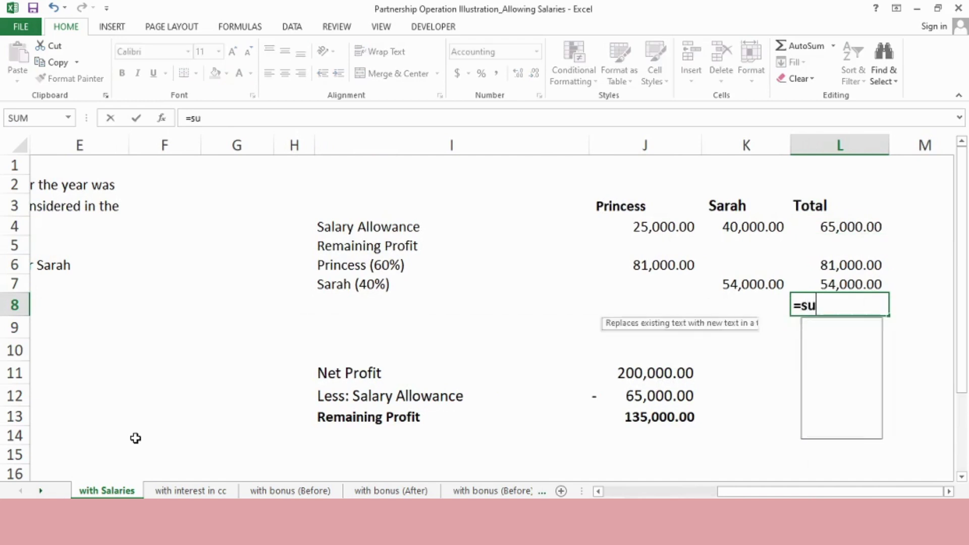
key(Up)
key(shift+Up)
key(shift+Up)
key(shift+Up)
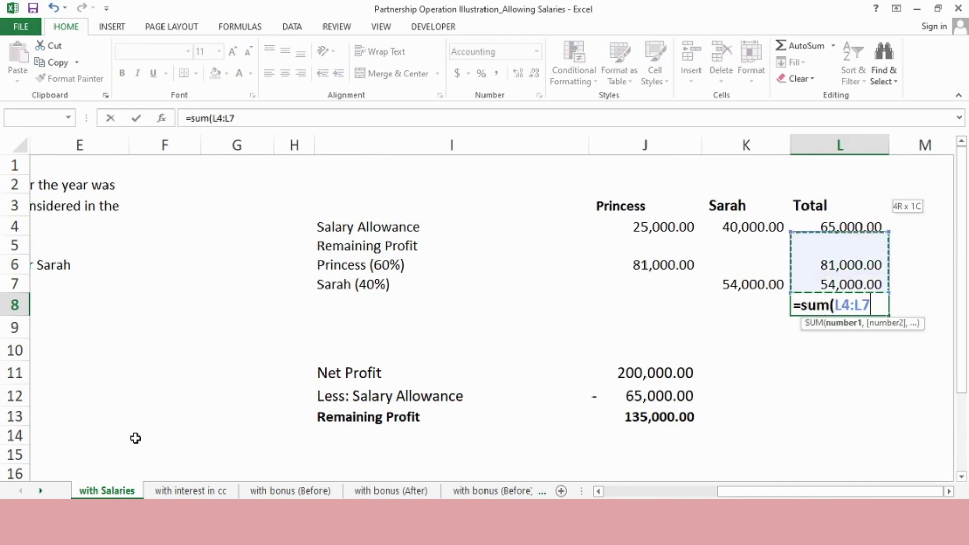
key(Return)
- Copy the column sum from L8 across to J8:K8 to total each partner's share
key(Up)
key(ctrl+c)
key(shift+Left)
key(shift+Left)
key(ctrl+v)
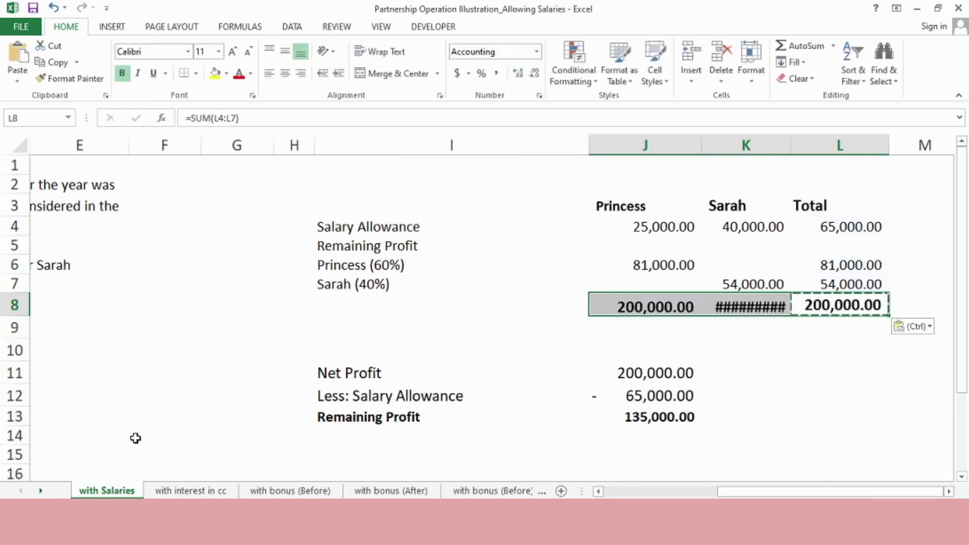
- Add the bold journal entry headers Account, Debit and Credit in A14:C14, below the requirement text
key(Home)
key(Down)
key(Down)
key(Down)
key(Down)
key(Down)
key(Down)
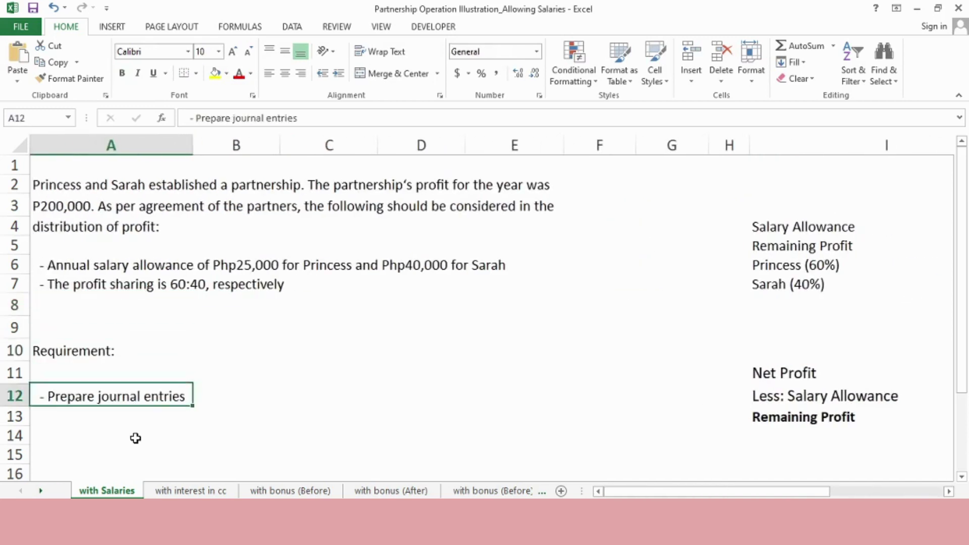
key(ctrl+b)
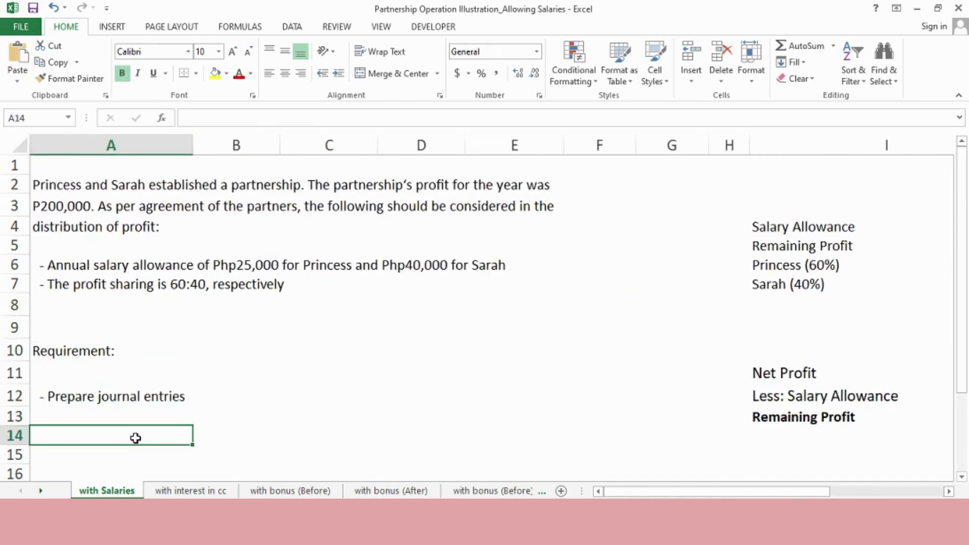
text(Account)
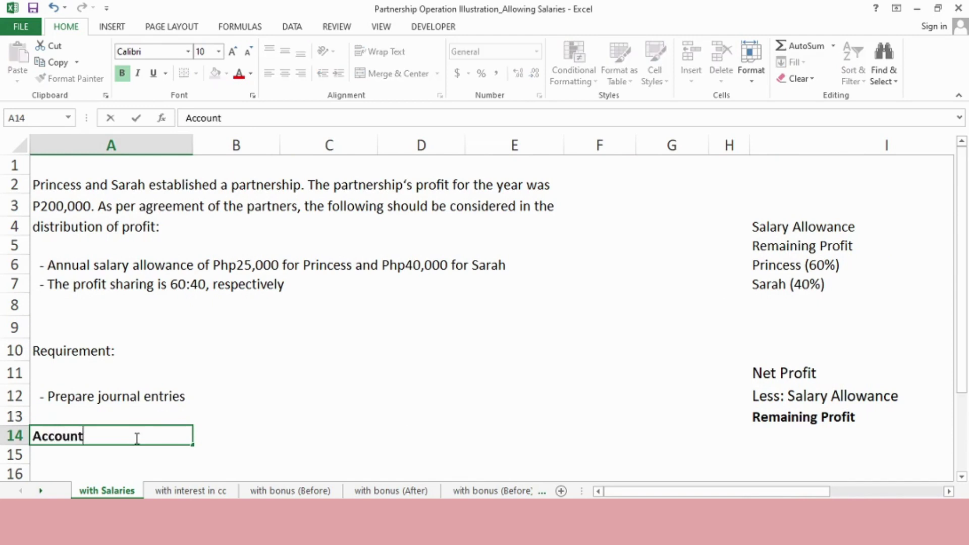
key(Tab)
text(Debit)
key(Tab)
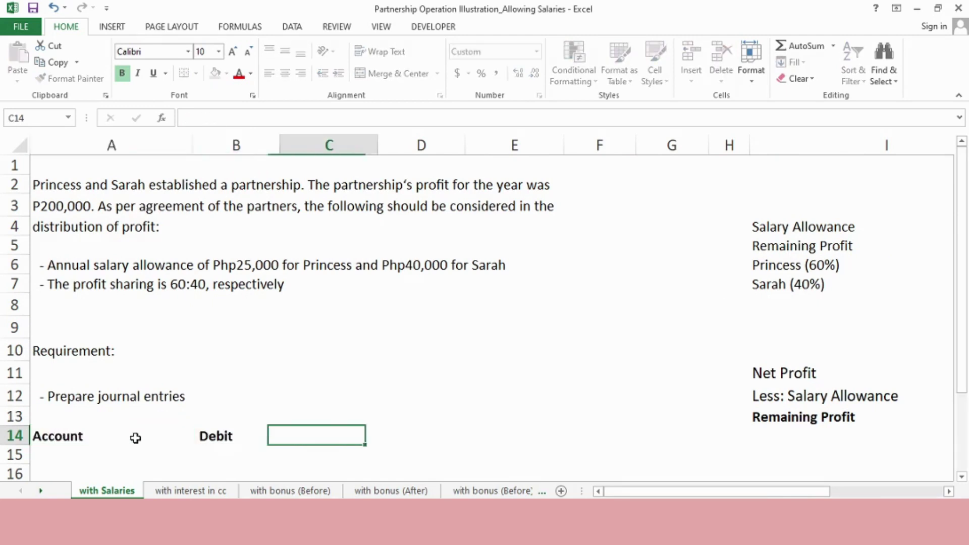
text(Credit)
key(Return)
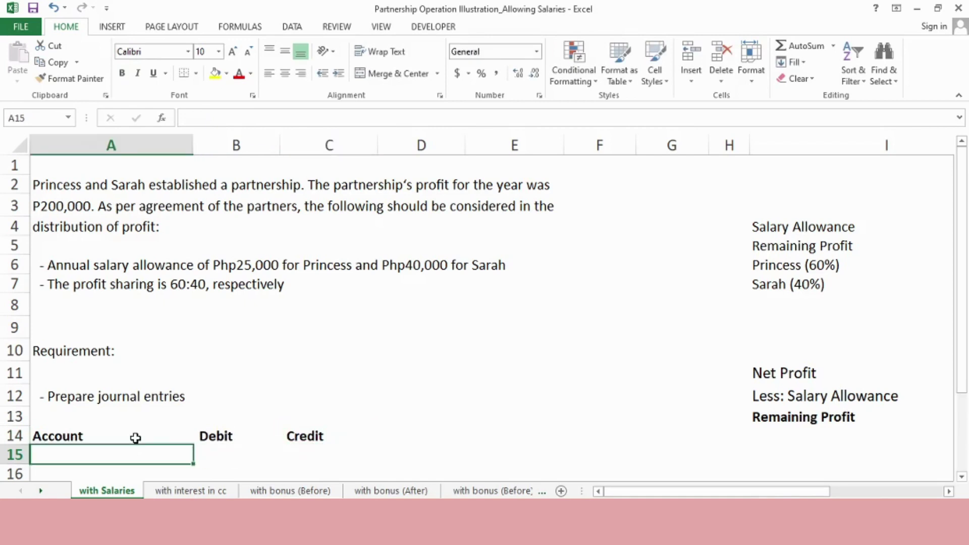
- Enter the Income Summary account in A15 with a debit of 200000 in B15
text(Incpemm)
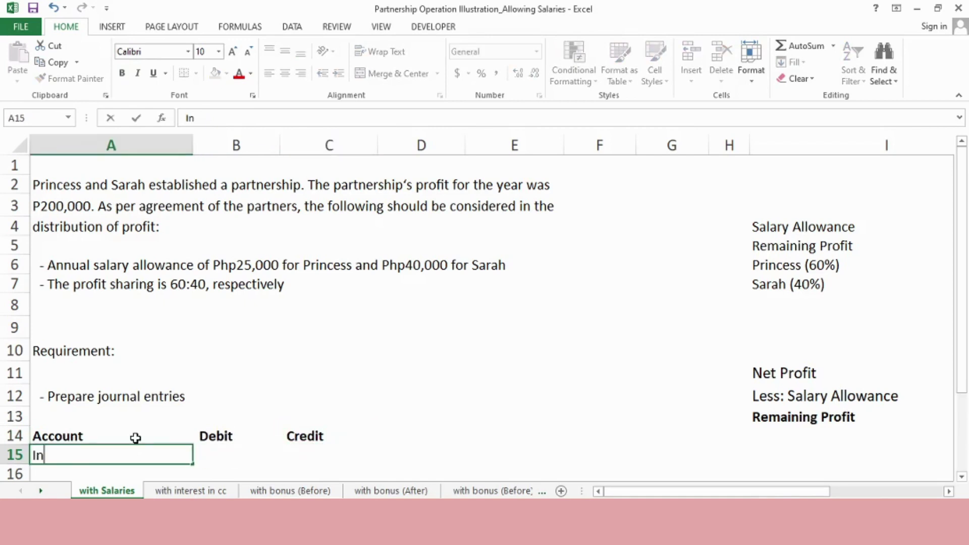
key(BackSpace)
key(BackSpace)
key(BackSpace)
key(BackSpace)
text(ome Summary)
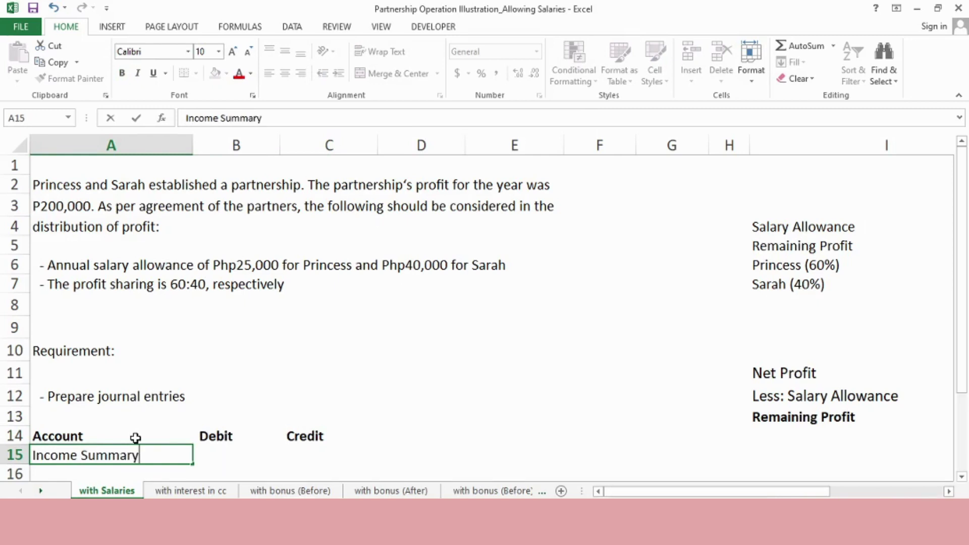
key(Tab)
text(200,)
text(0000)
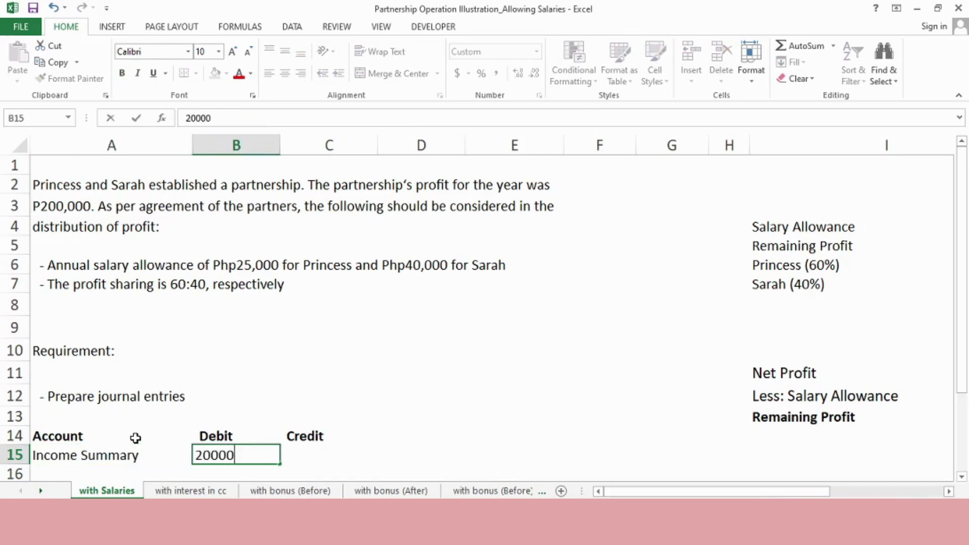
key(Return)
- Add the two indented credit accounts in A16 and A17, each as the partner's name followed by ", Capital"
text(Princes)
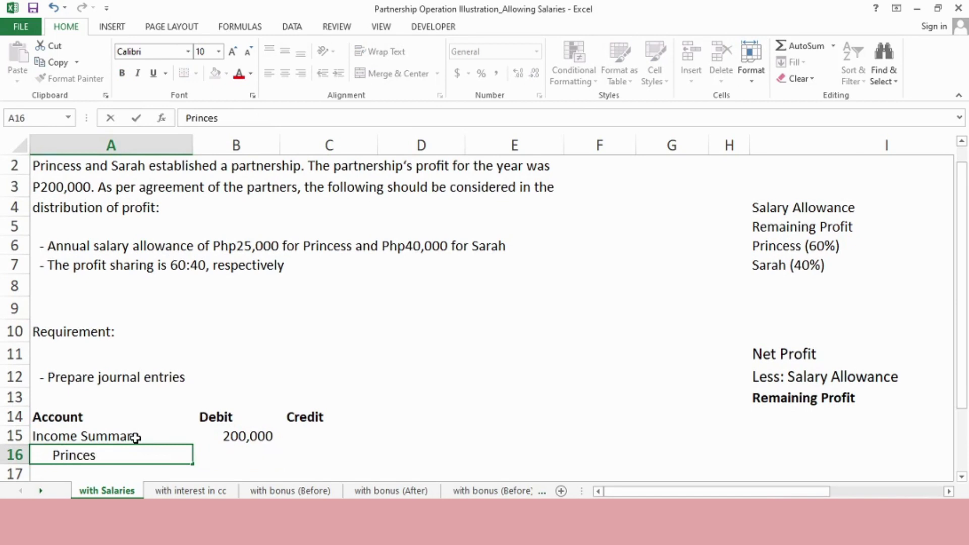
key(BackSpace)
text(ss, Capital)
key(Return)
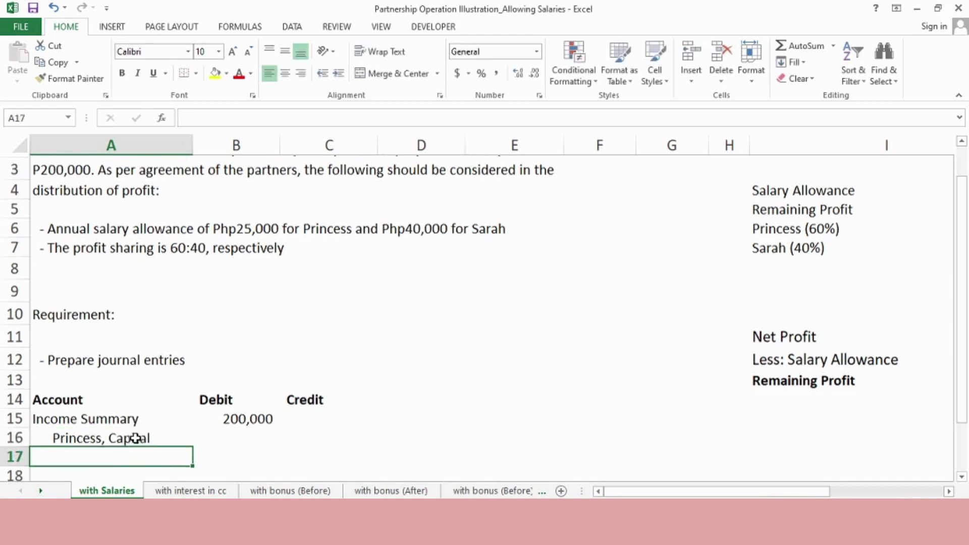
text(Sarah, Capital)
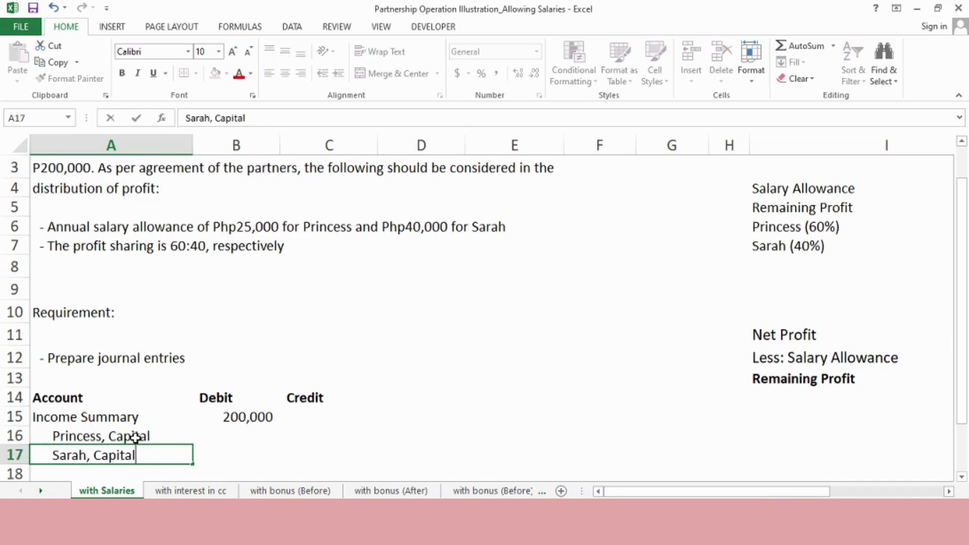
- Link the first partner's capital credit in C16 to that partner's total share in J8
key(Return)
key(Up)
key(Up)
key(Right)
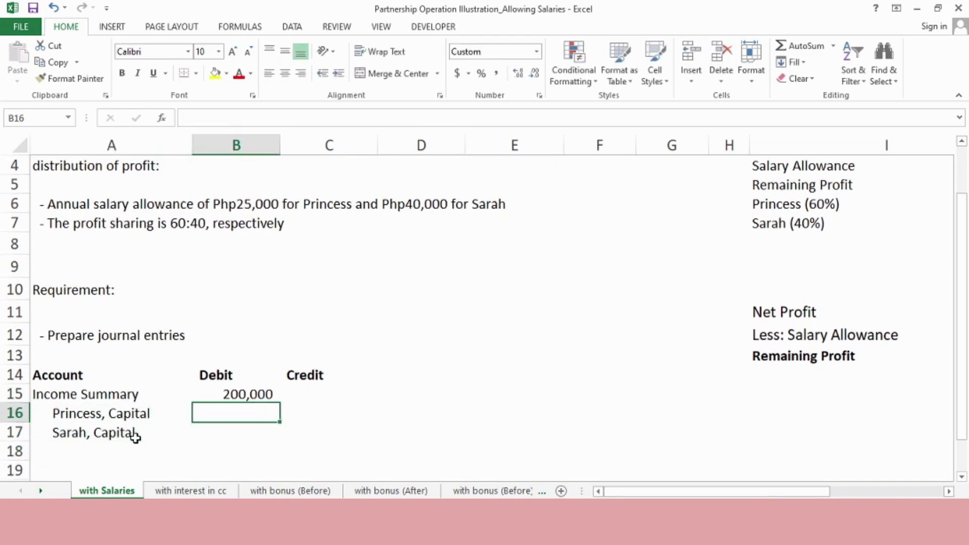
key(Right)
text(=)
key(Right)
key(Right)
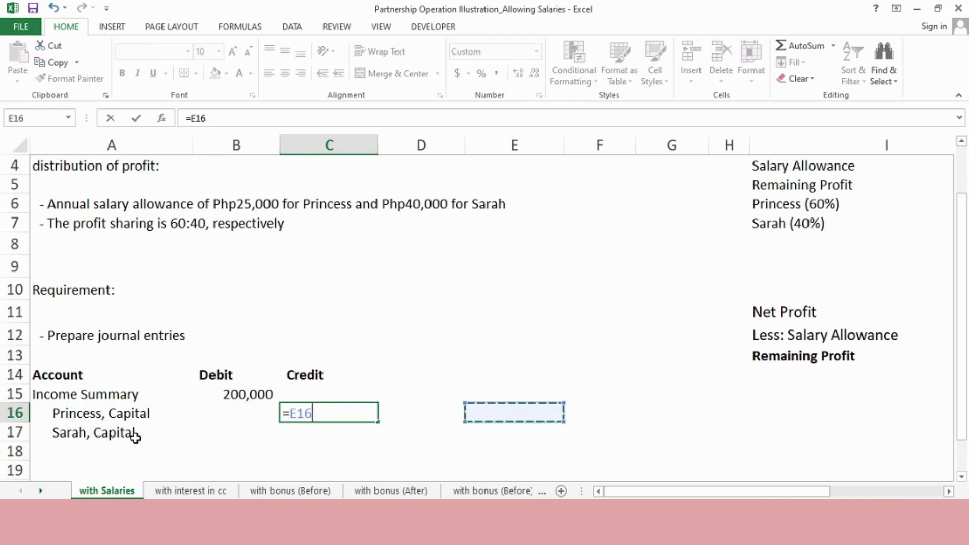
key(Right)
key(Right)
key(Right)
key(Right)
key(Right)
key(Right)
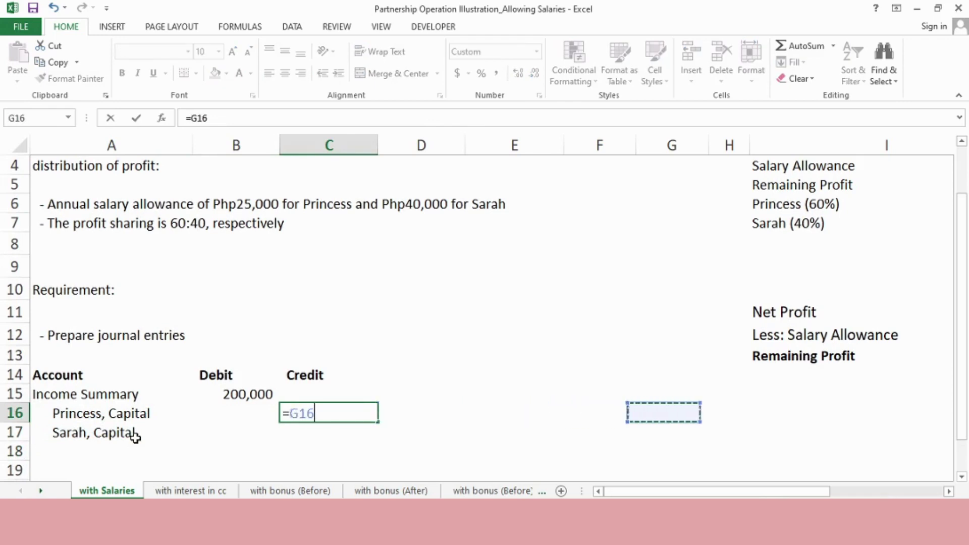
key(ctrl+Up)
key(Return)
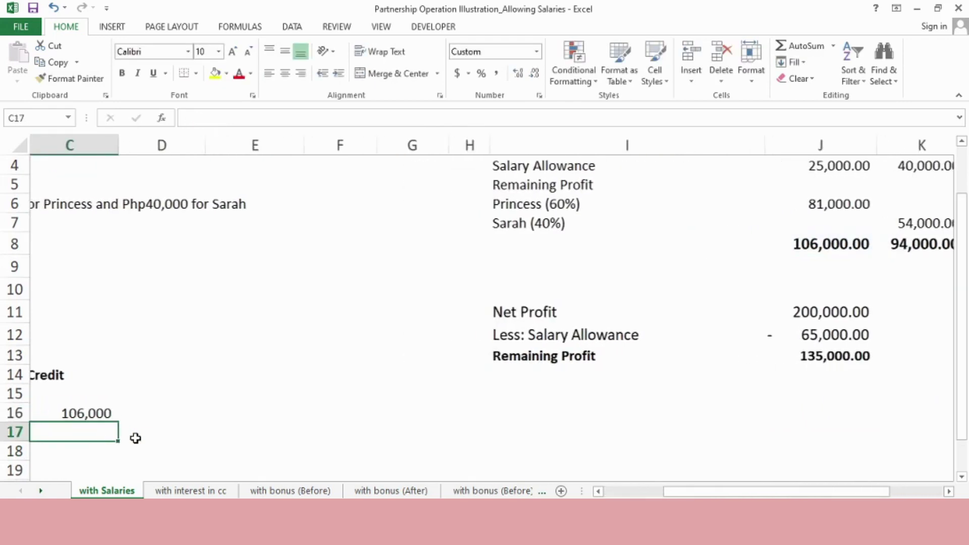
- Link the second partner's capital credit in C17 to that partner's total share in K8
text(=)
key(Right)
key(Right)
key(Right)
key(Right)
key(Right)
key(Right)
key(Right)
key(Right)
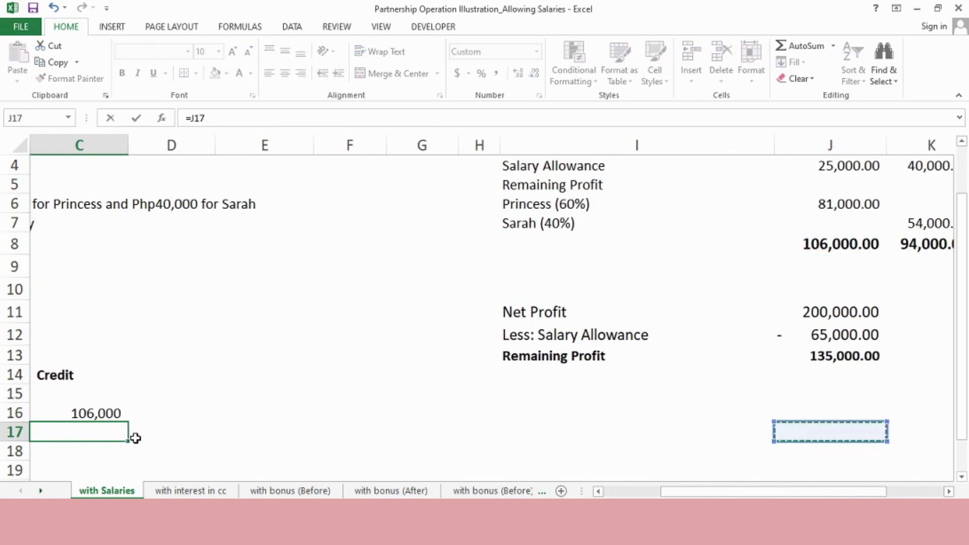
key(ctrl+Up)
key(ctrl+Return)
key(Left)
key(Left)
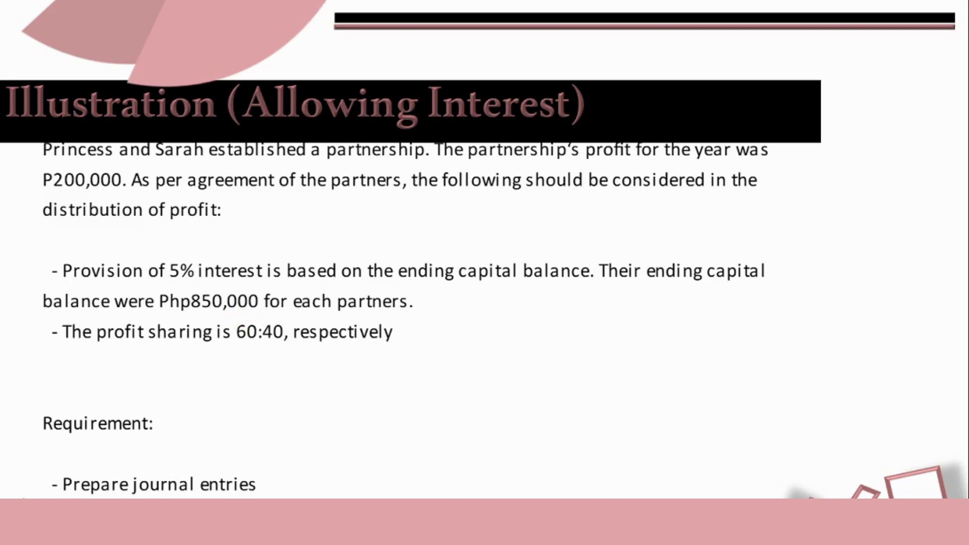
- Switch from the slide show to the Excel workbook and open the "with interest in cc" sheet
key(alt+Tab)
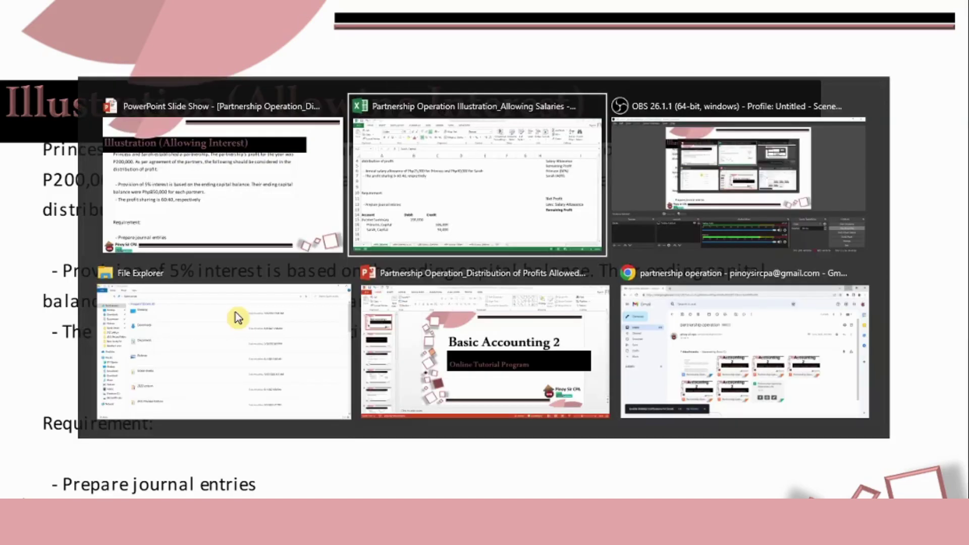
key(ctrl+Page_Down)
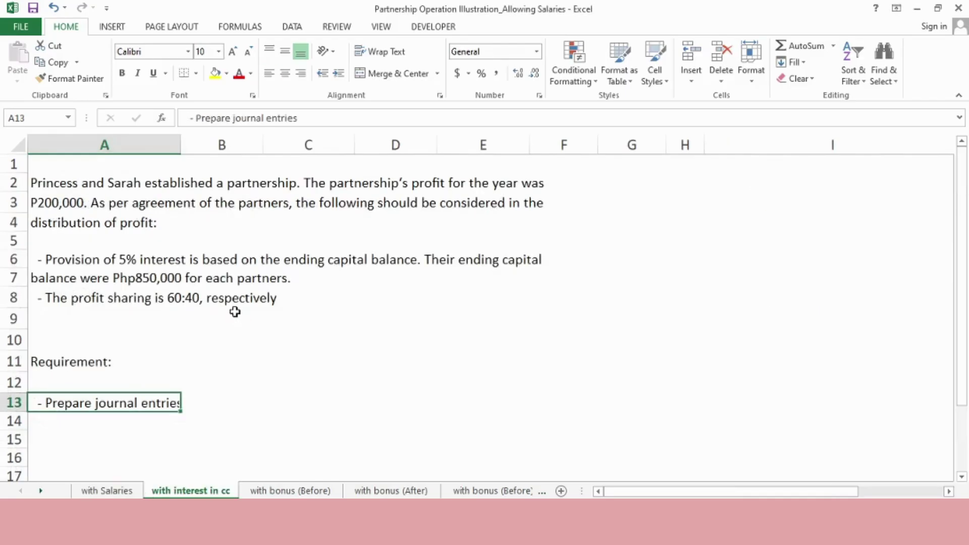
- Add the row label "Interest on Capital contribution - 5%" in I4, beside the problem text
key(Up)
key(Up)
key(Up)
key(Up)
key(Up)
key(Up)
key(Up)
key(Up)
key(Up)
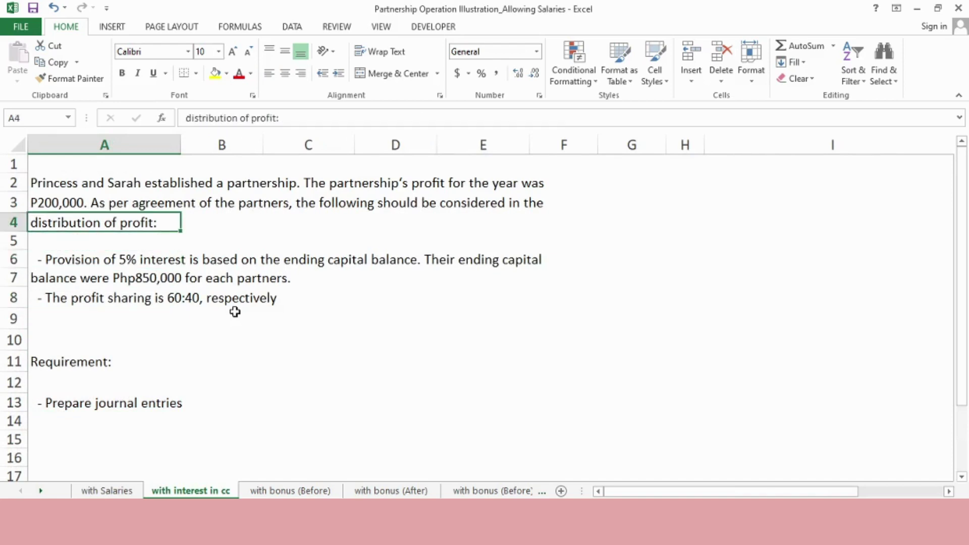
key(Right)
key(Right)
key(Right)
key(Right)
key(Right)
key(Right)
key(Right)
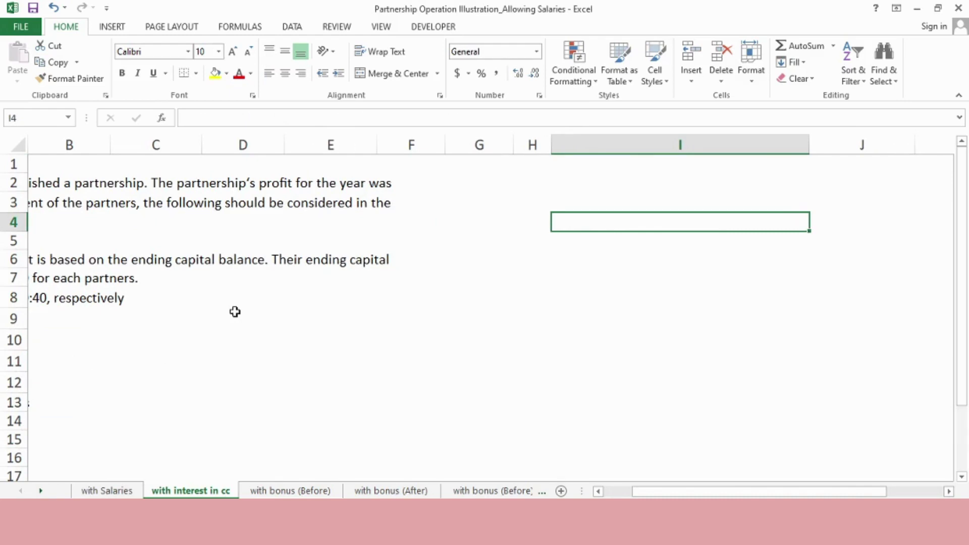
text(Intere)
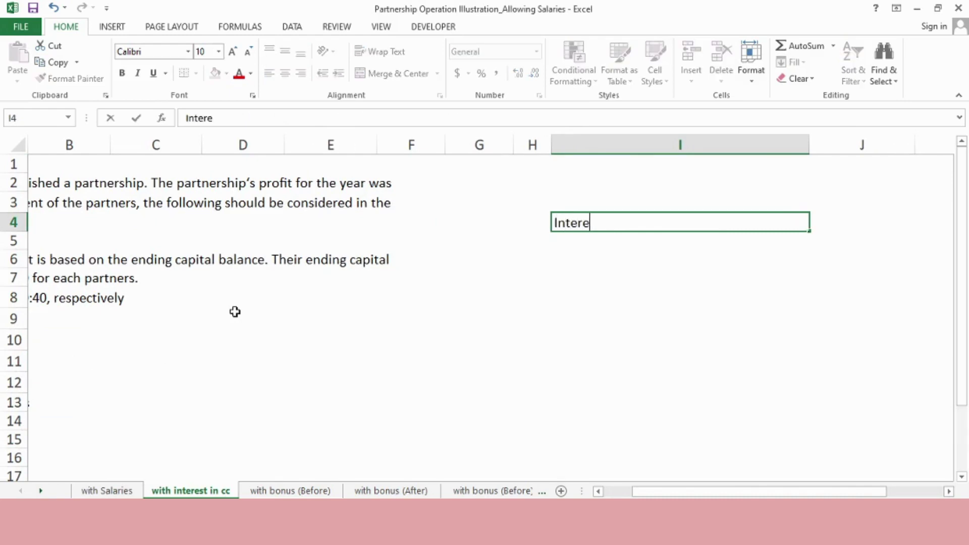
text(st on Capital)
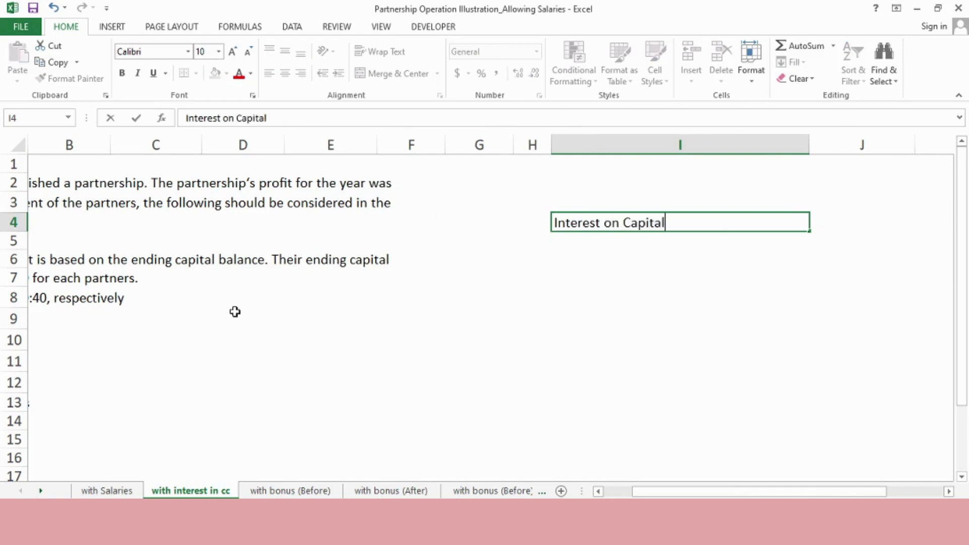
text( contribution)
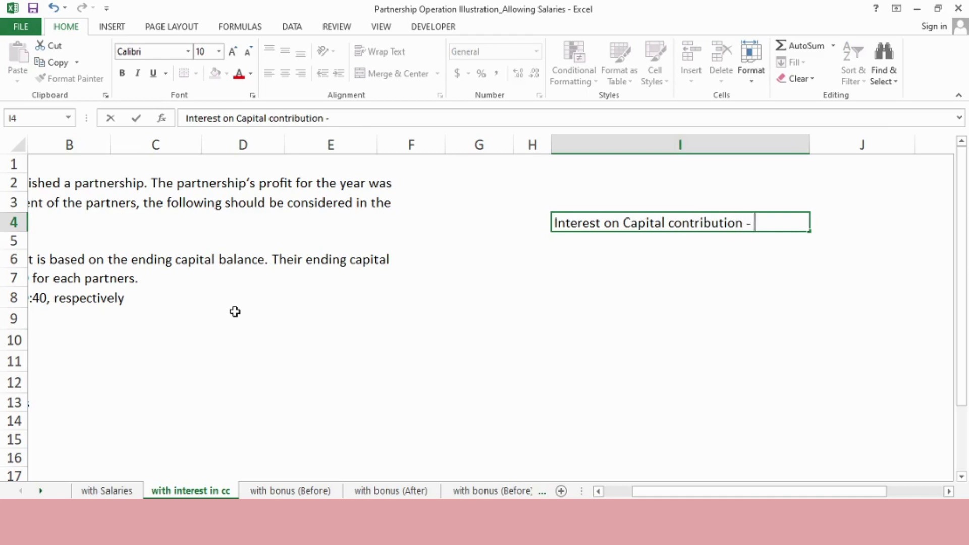
text( - 5%)
key(Return)
- Enter the column headers in J3:L3: each partner's name, followed by Total
key(Up)
key(Up)
key(Right)
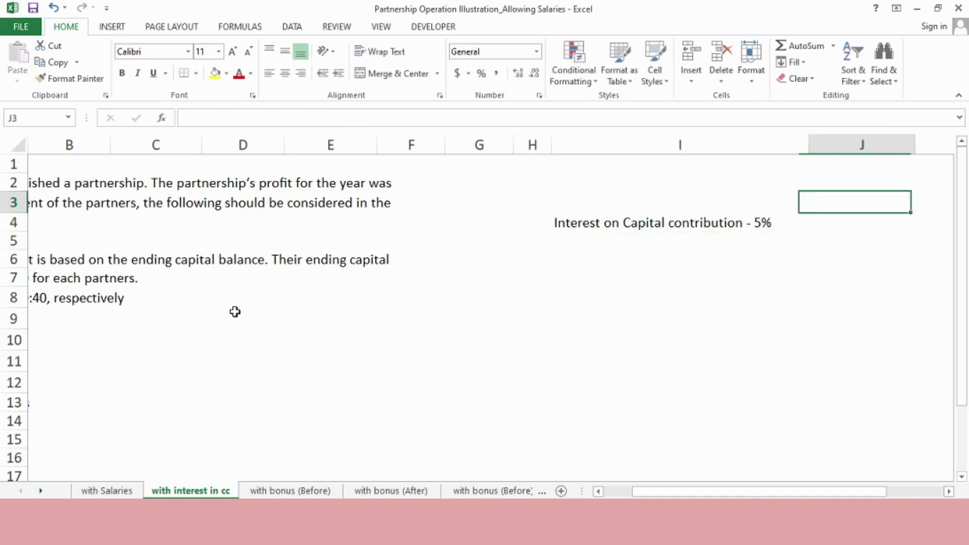
text(Princess)
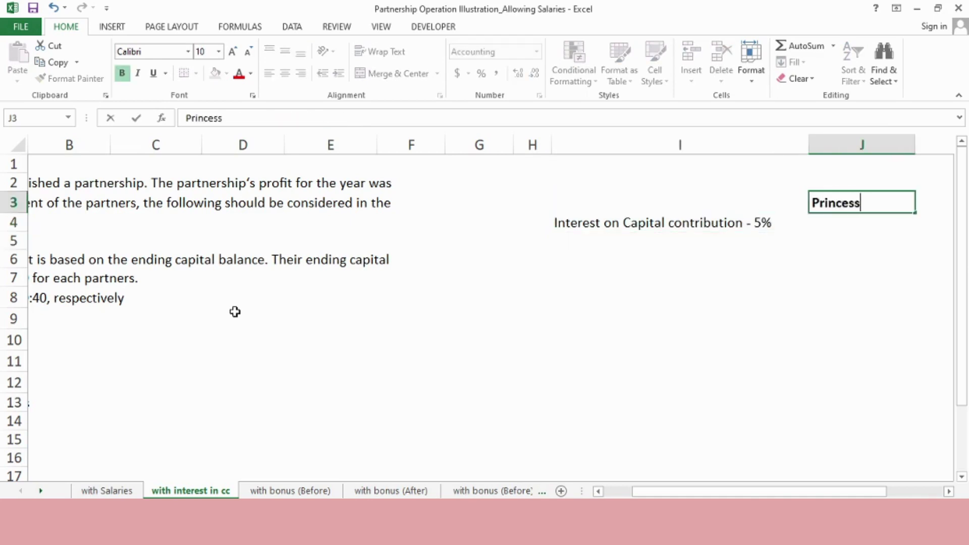
key(Tab)
text(Sarah)
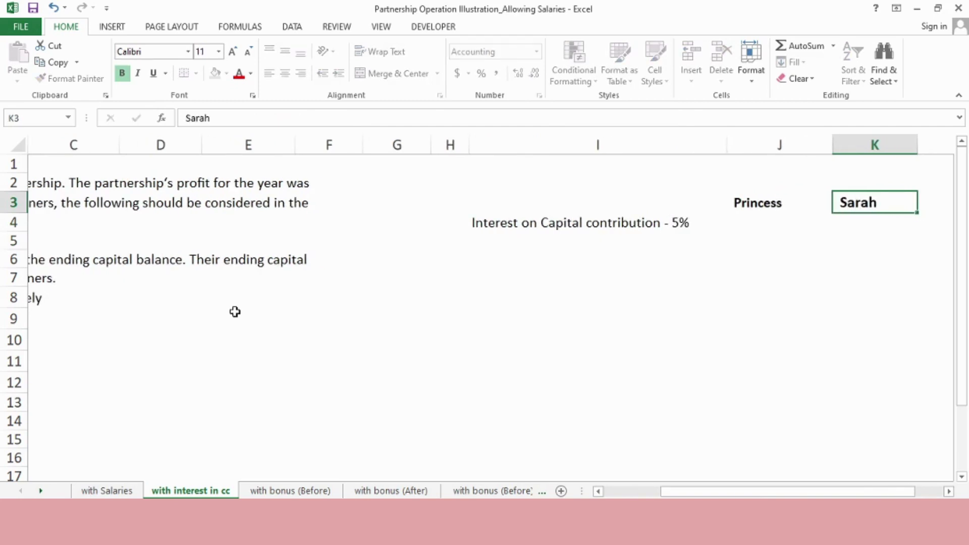
key(Tab)
text(Total)
key(Return)
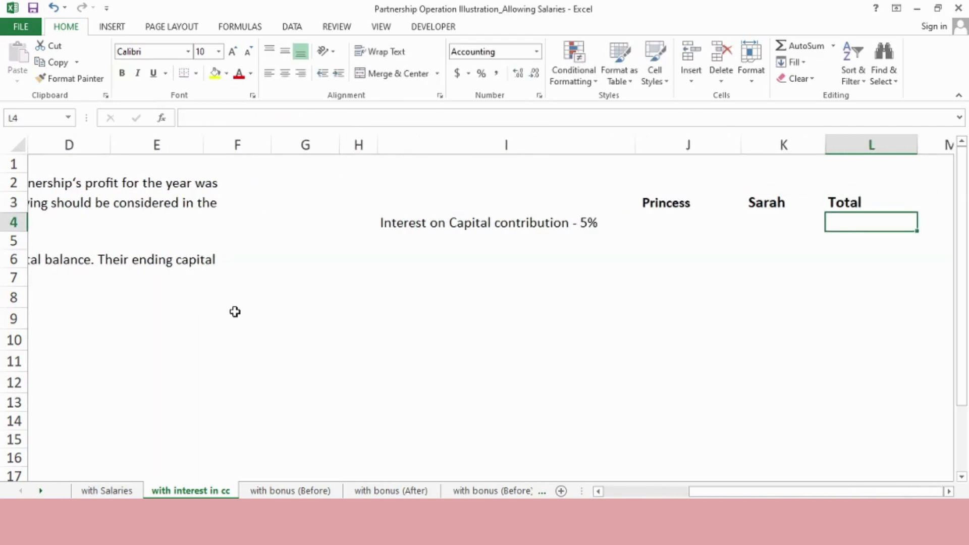
- Calculate the first partner's interest on capital in J4 with the formula =850000*0.05
key(Left)
key(Left)
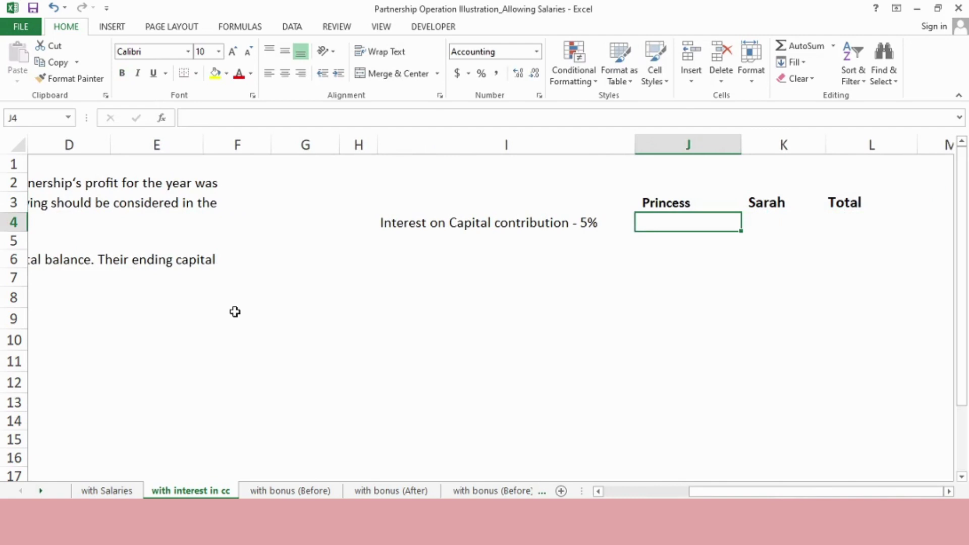
text(=850)
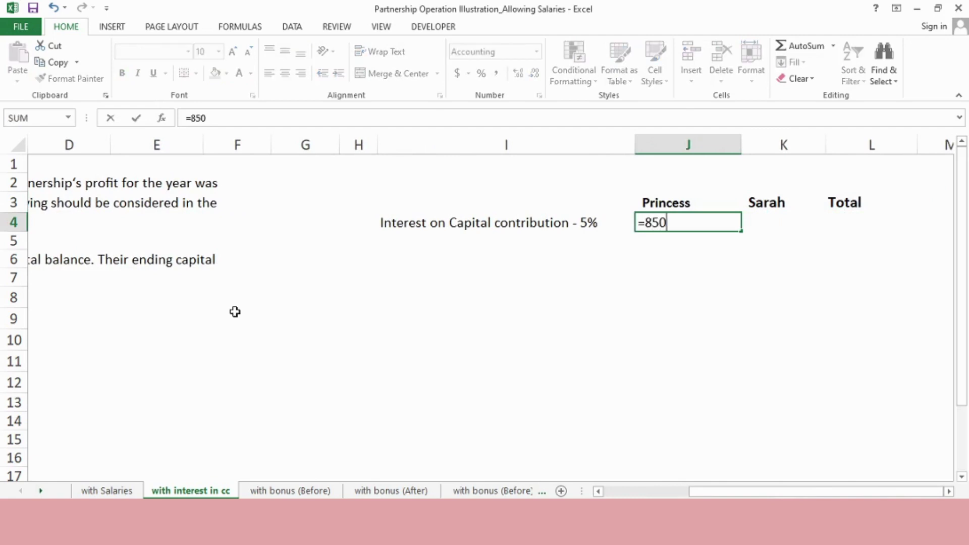
text(000)
text(*0.05)
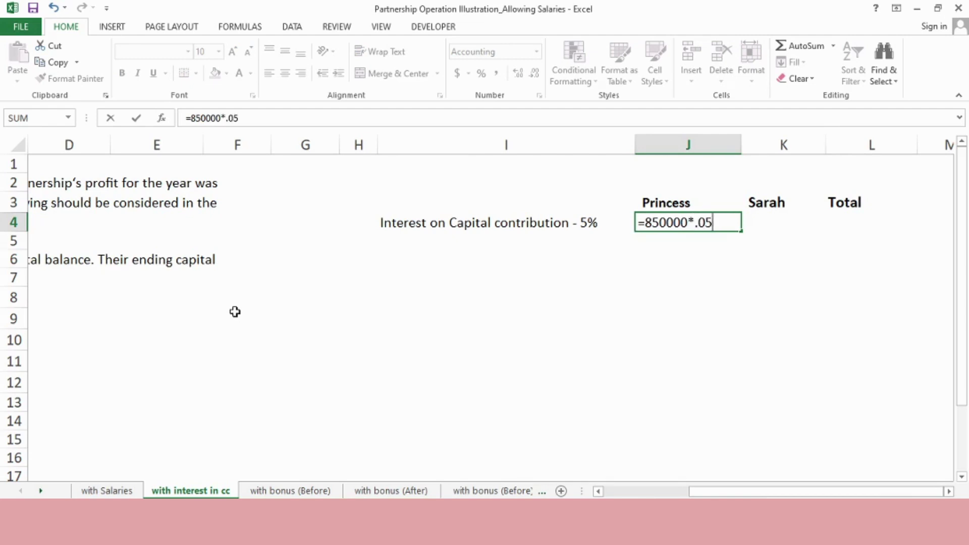
key(Return)
- Copy the interest formula from J4 to K4 for the second partner
key(Up)
key(ctrl+c)
key(Right)
key(ctrl+v)
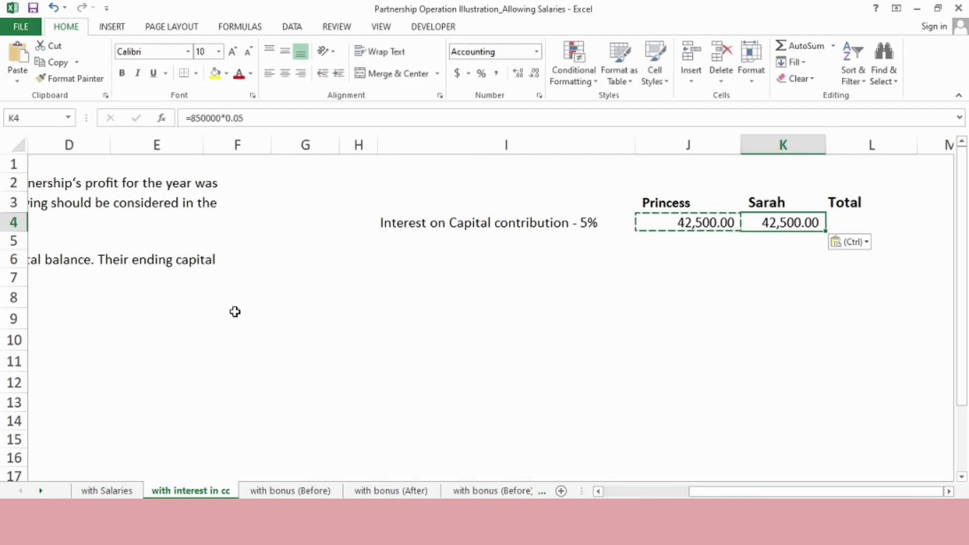
- Total the two partners' interest amounts in L4 by adding J4 and K4
key(Right)
text(=)
key(Left)
key(Left)
text(+)
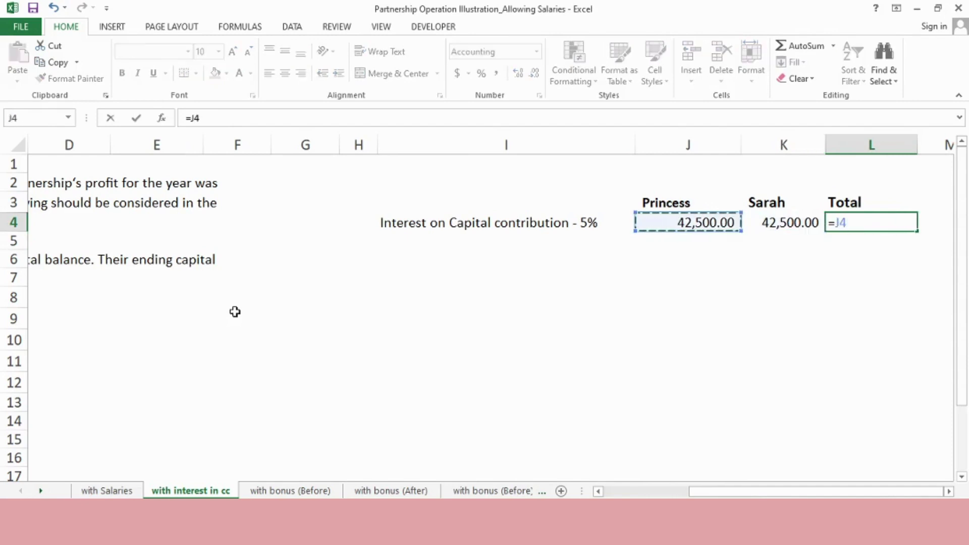
key(Left)
key(Return)
- Add a Net Profit row below the schedule, with the label in I11 and 200,000 in J11
key(Up)
key(Left)
key(Left)
key(Left)
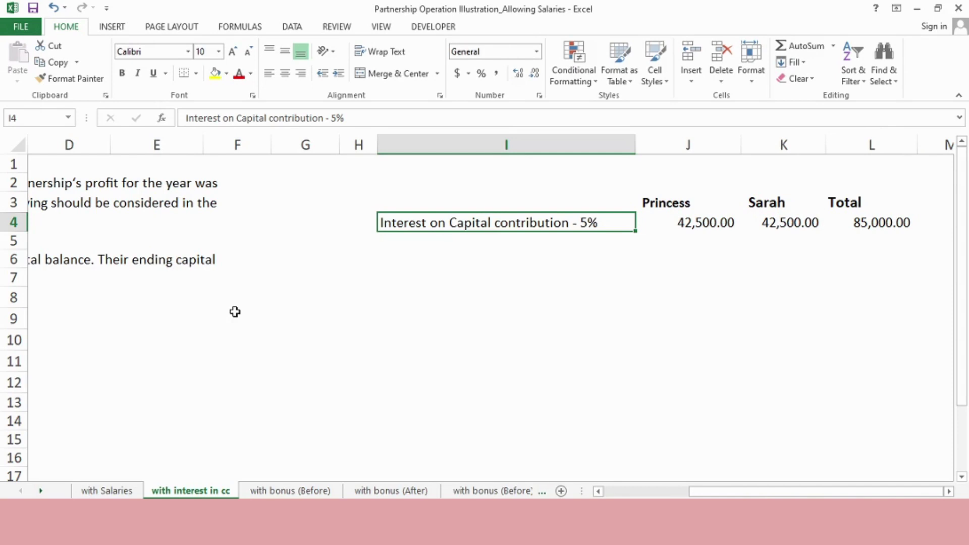
key(Down)
key(Down)
key(Down)
key(Down)
key(Down)
key(Down)
key(Down)
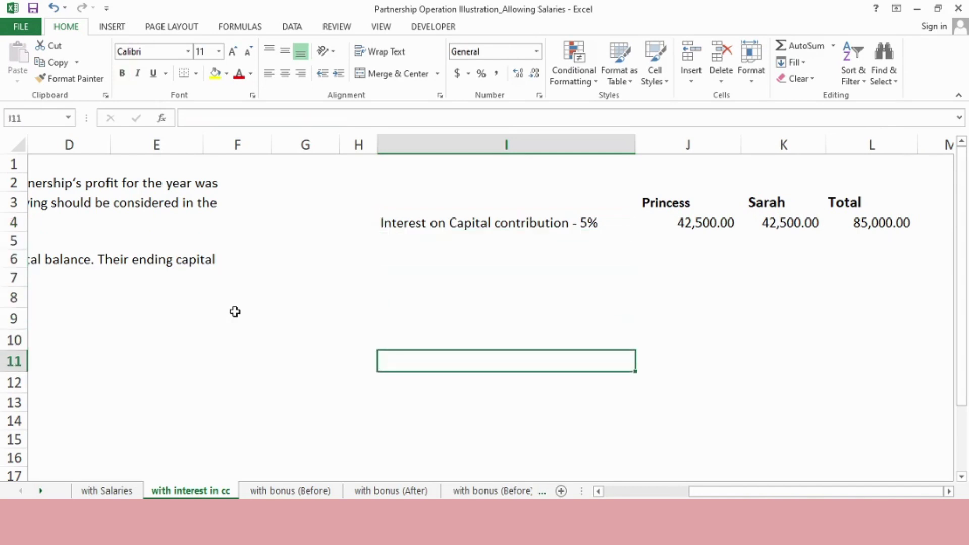
text(Net Profit)
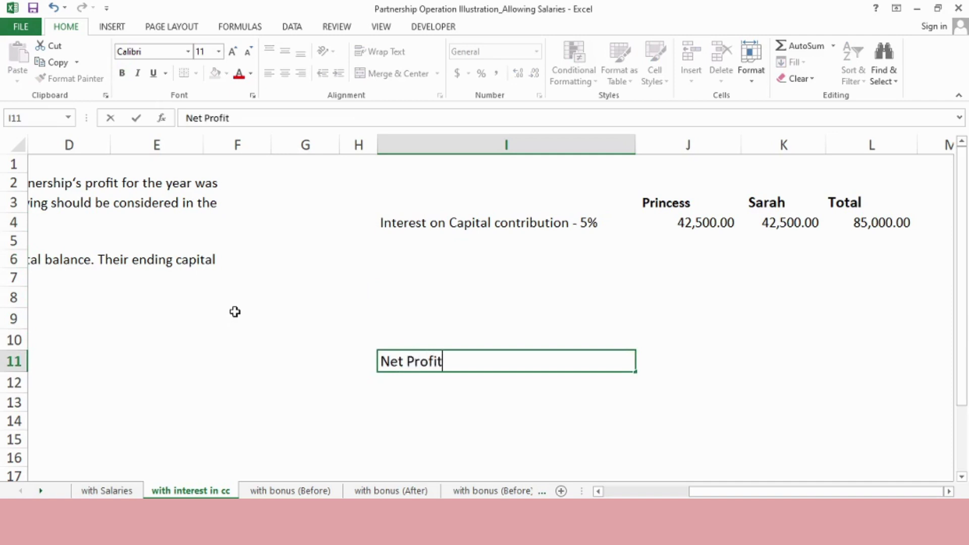
key(Tab)
text(200)
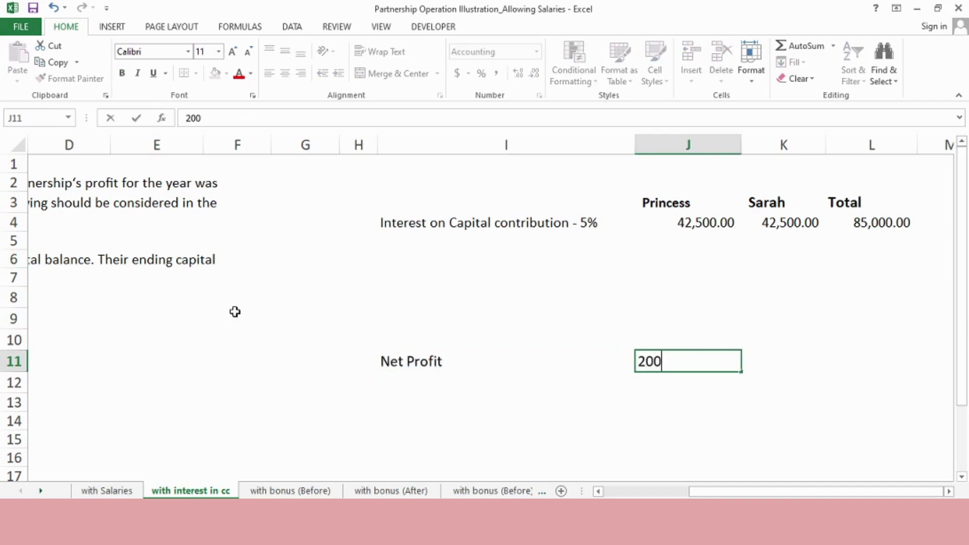
text(,0000)
key(Return)
- Add the deduction row "Less: Interests on Capital Contribution" in I12 with -85000 in J12
key(Left)
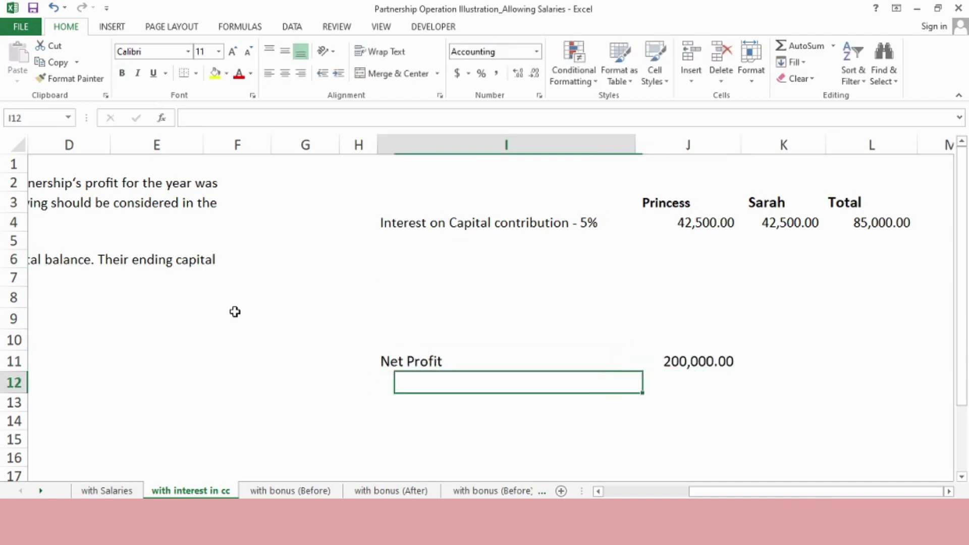
text(Less)
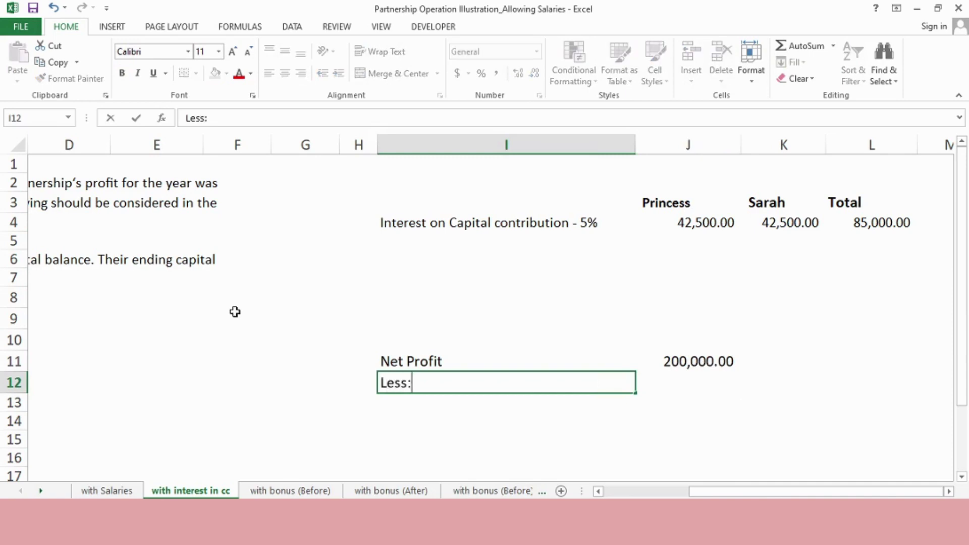
text(: Interest)
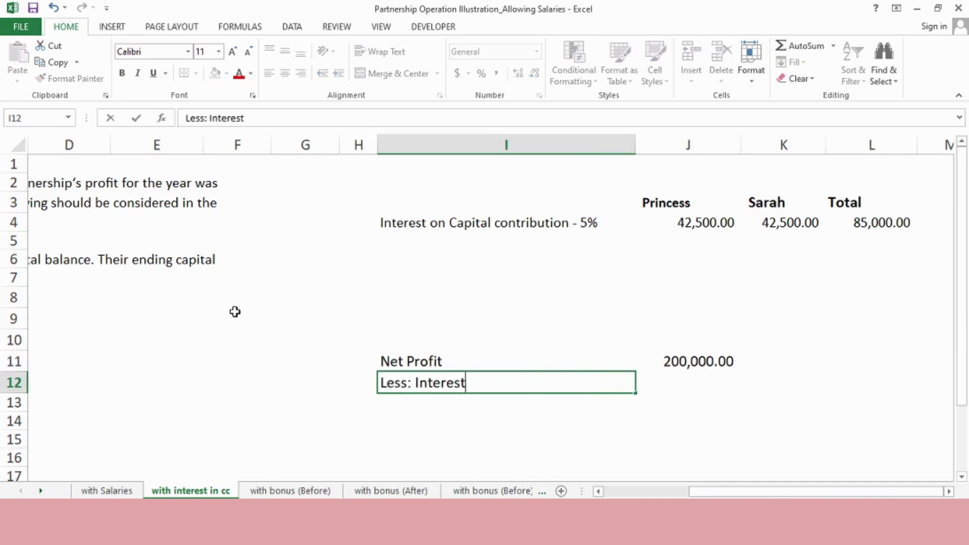
text(s on Capital Co)
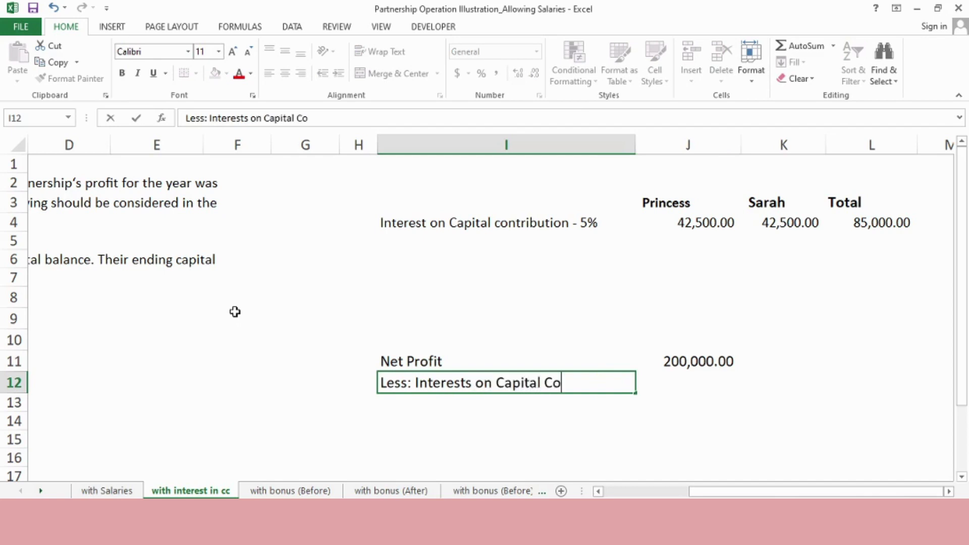
text(ntribution)
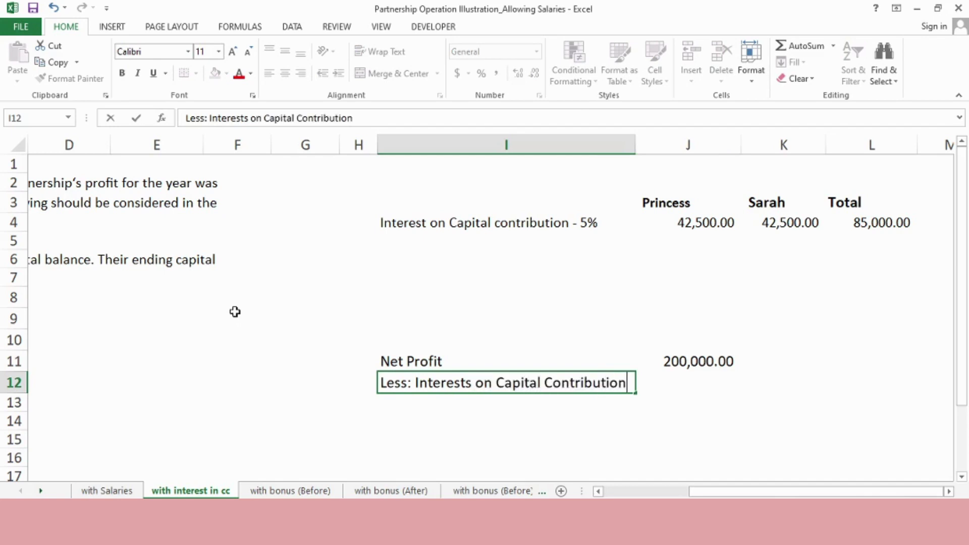
key(Return)
key(Up)
key(Right)
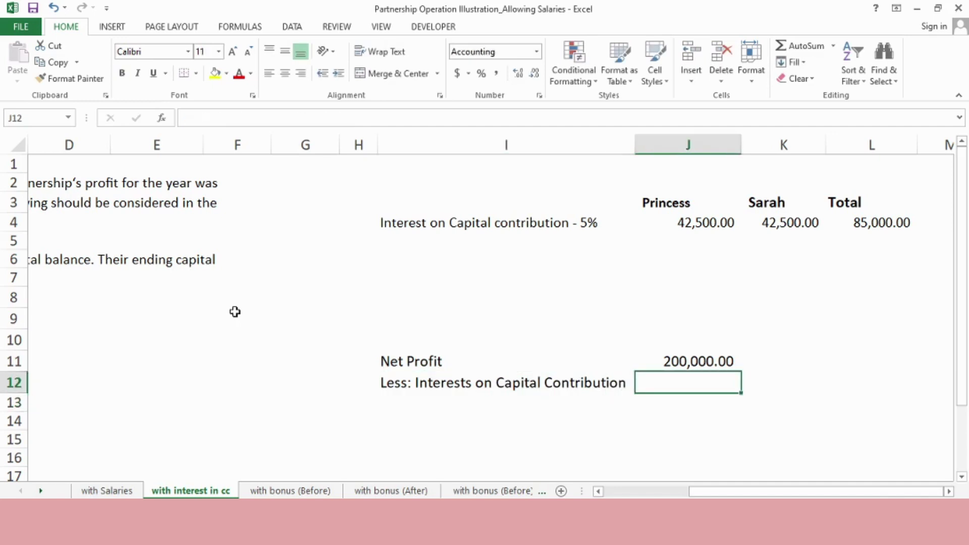
text(-85000)
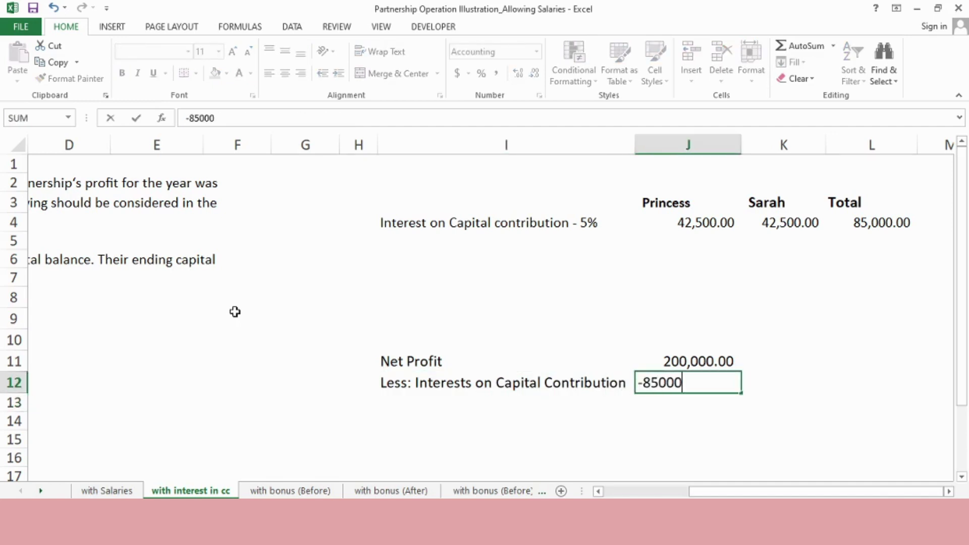
key(Return)
- Sum the net profit and the interest deduction in J13 and label the row "Remaining profit" in I13
key(alt+equal)
key(Return)
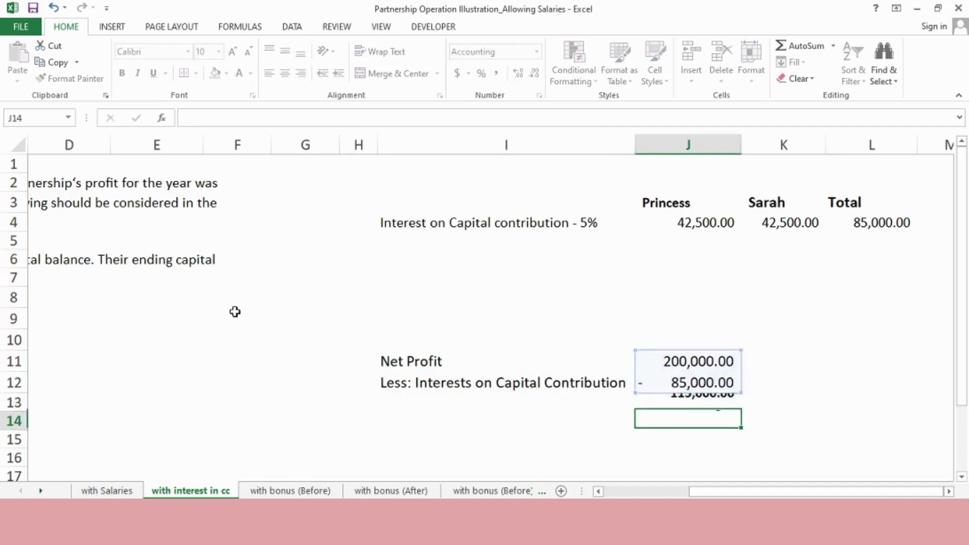
key(Up)
key(Left)
text(R)
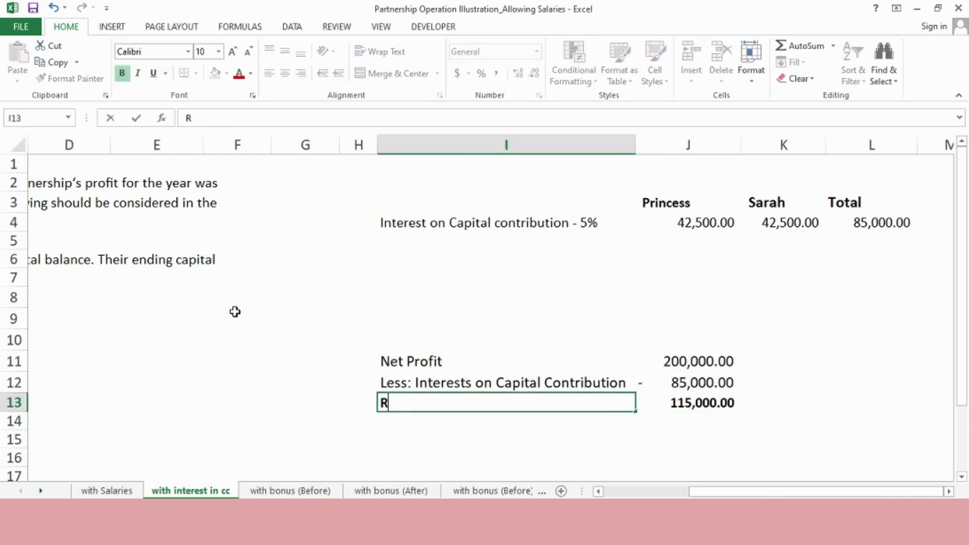
text(emaining)
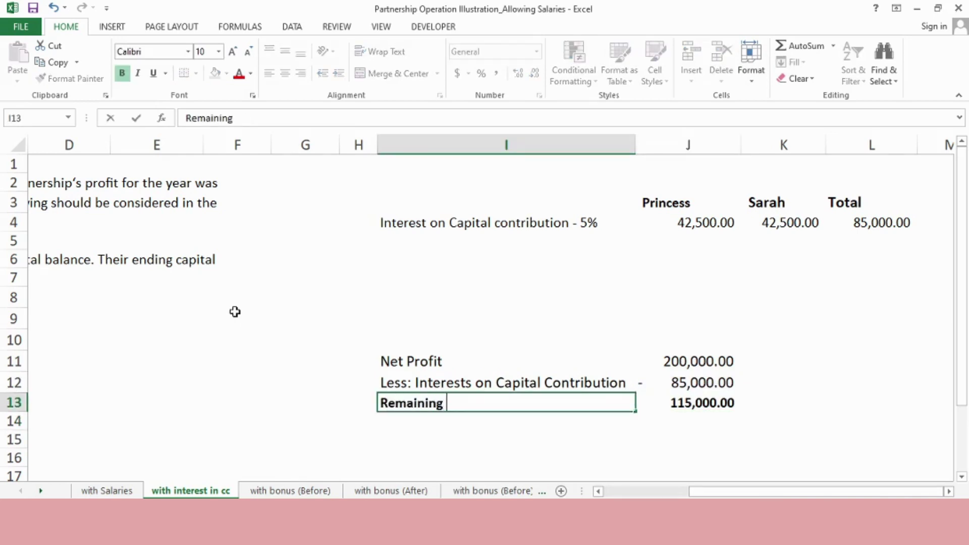
text( profit)
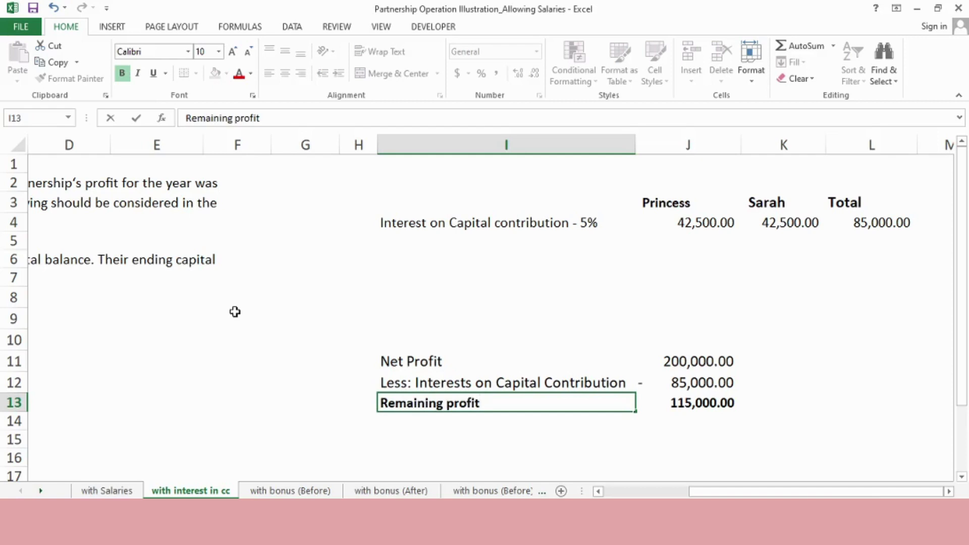
- Add the label "Remaining Profit" in I5, under the interest row of the distribution schedule
key(Up)
key(Up)
key(Up)
key(Up)
key(Up)
key(Up)
key(Up)
key(Up)
key(Up)
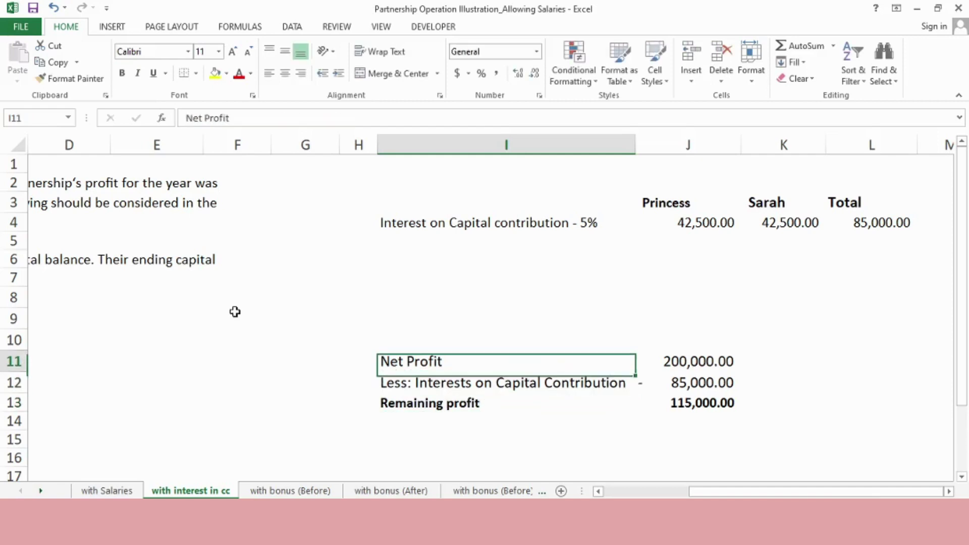
key(Down)
text(R)
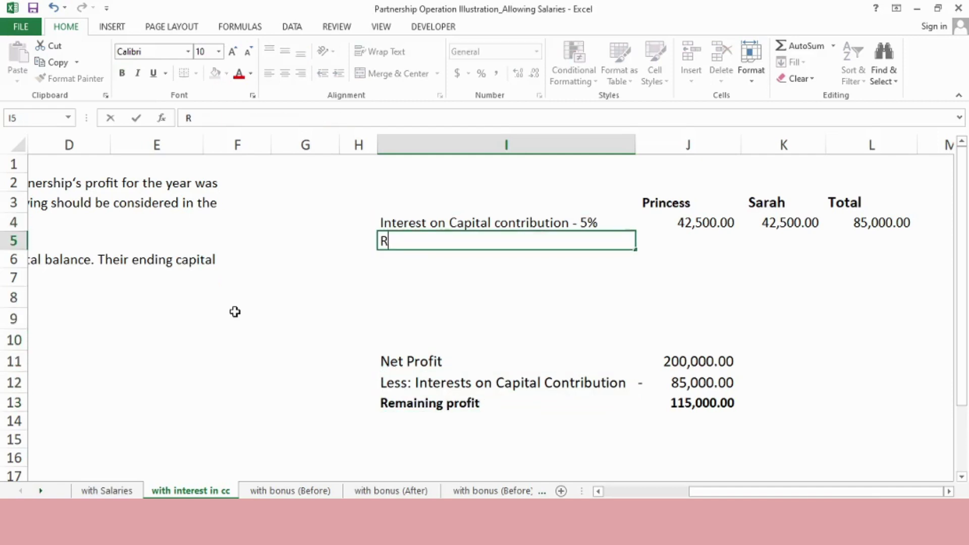
text(emaining Profit)
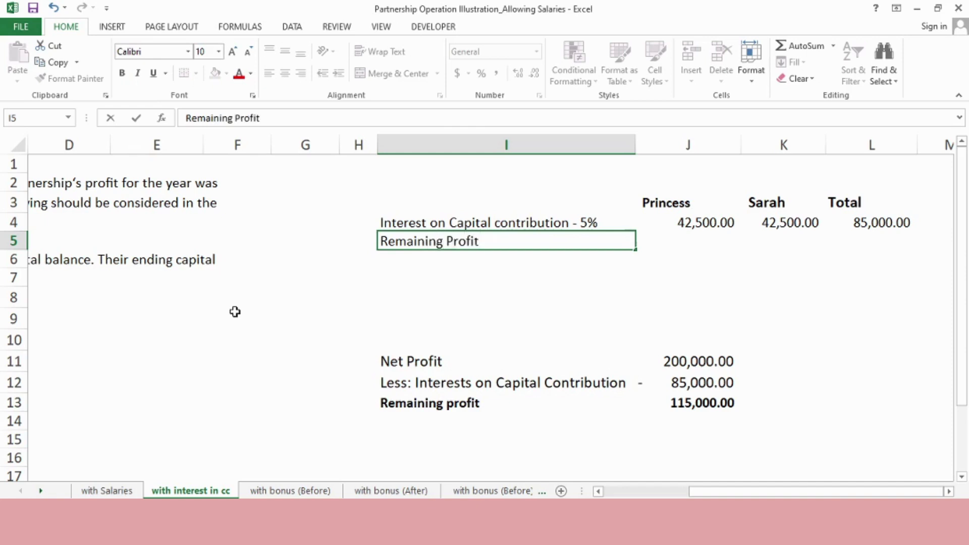
key(Return)
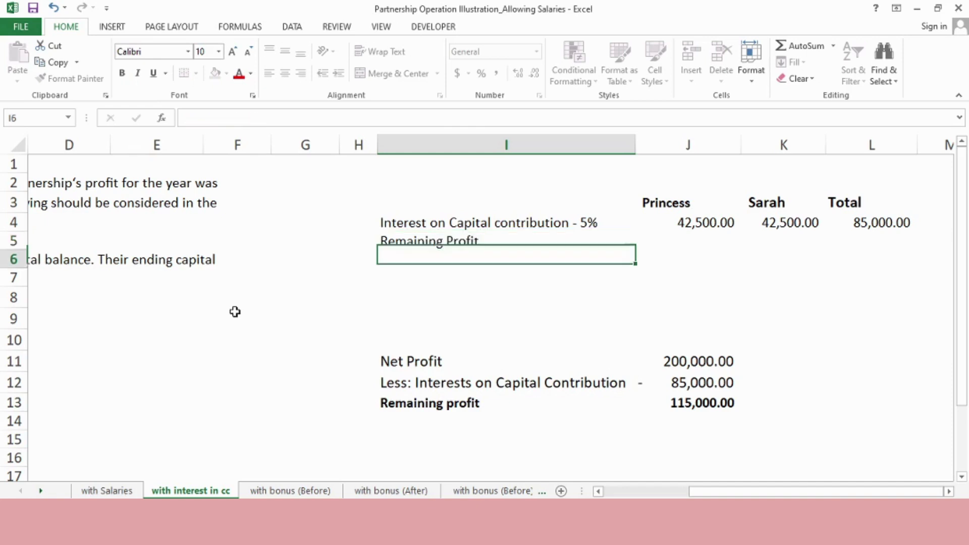
- Label I6 and I7 with each partner's name and sharing percentage, (60%) for the first and (40%) for the second
text(Pri)
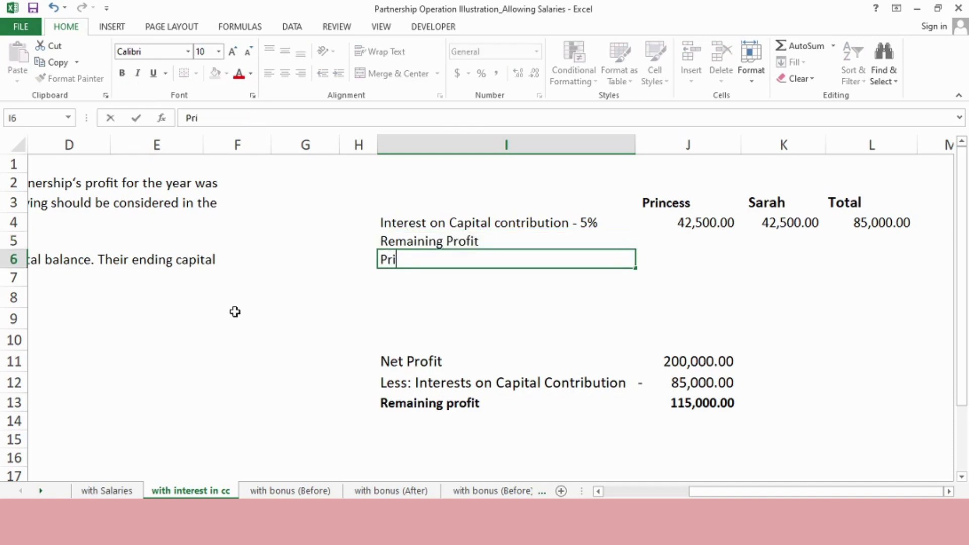
text(ncess (60)
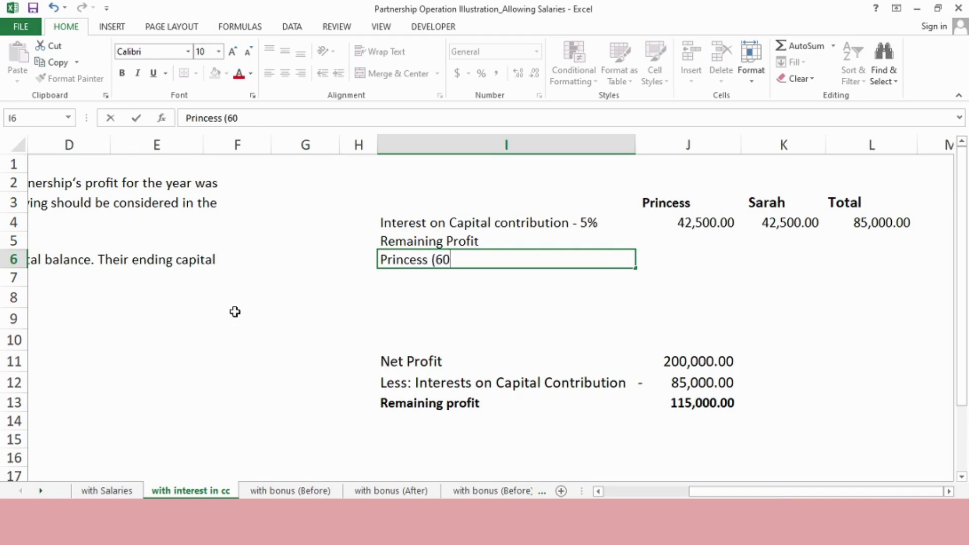
text(%))
key(Return)
text(S)
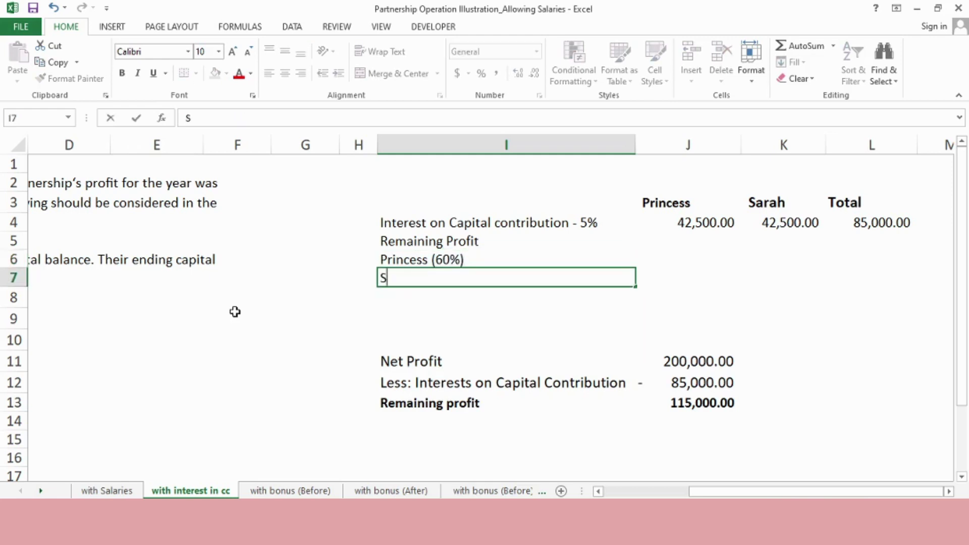
text(arah (40%))
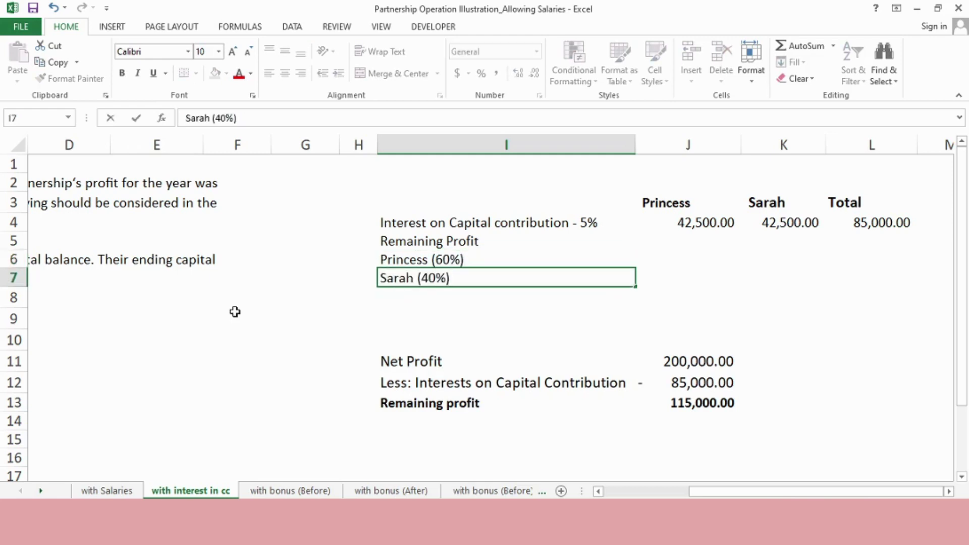
key(Return)
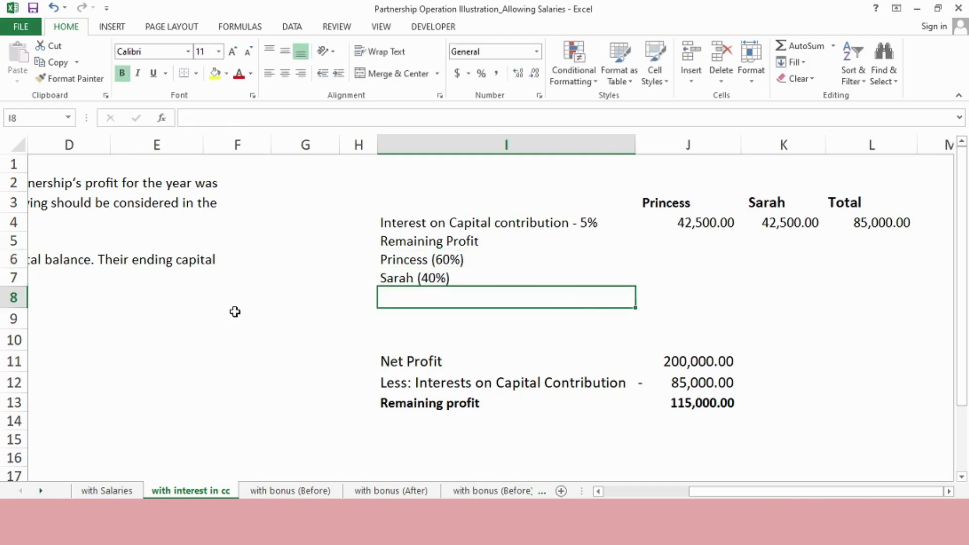
- Calculate the first partner's share of the remaining profit in J6 as J13*.6
key(Right)
key(Up)
key(Up)
text(=)
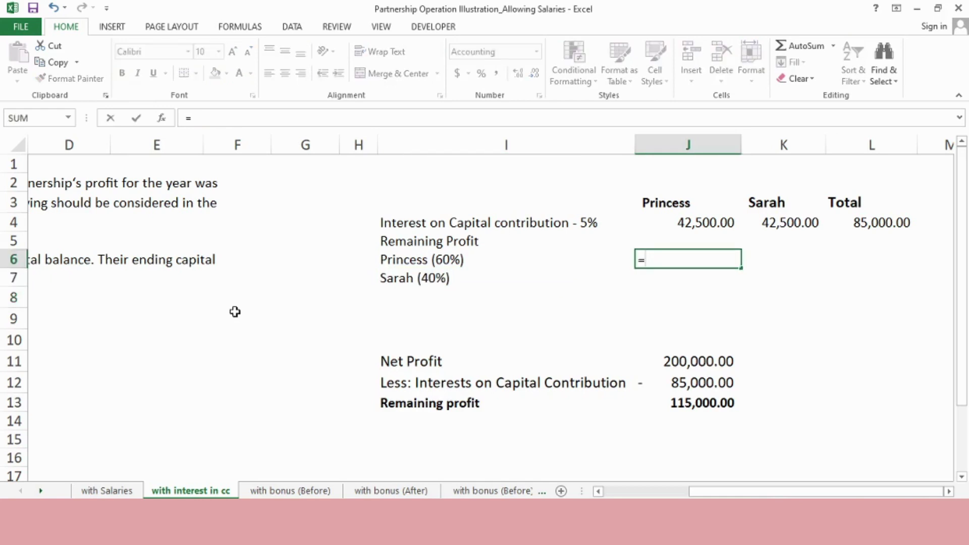
key(Down)
key(Down)
key(Down)
key(Down)
key(Down)
key(Down)
key(Down)
text(*)
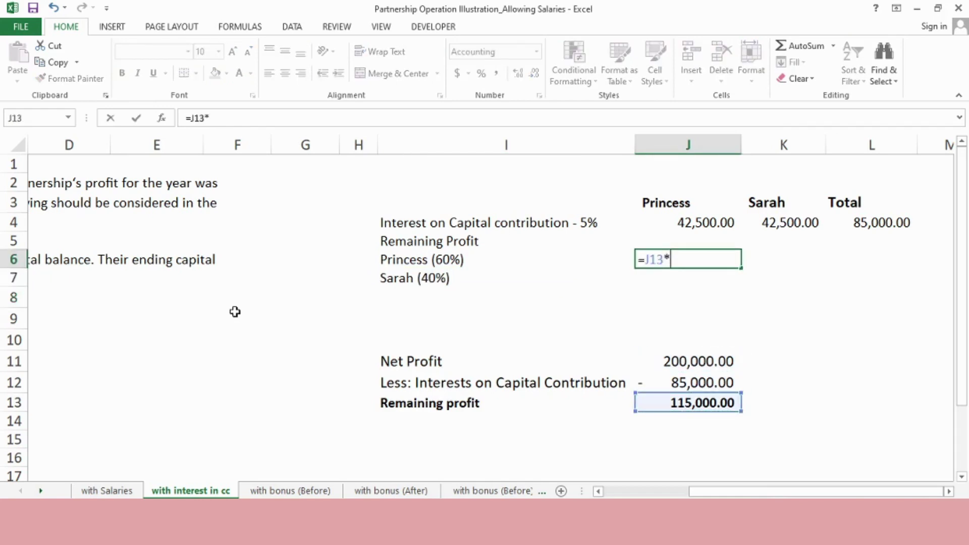
text(.6)
key(Return)
key(Right)
text(=)
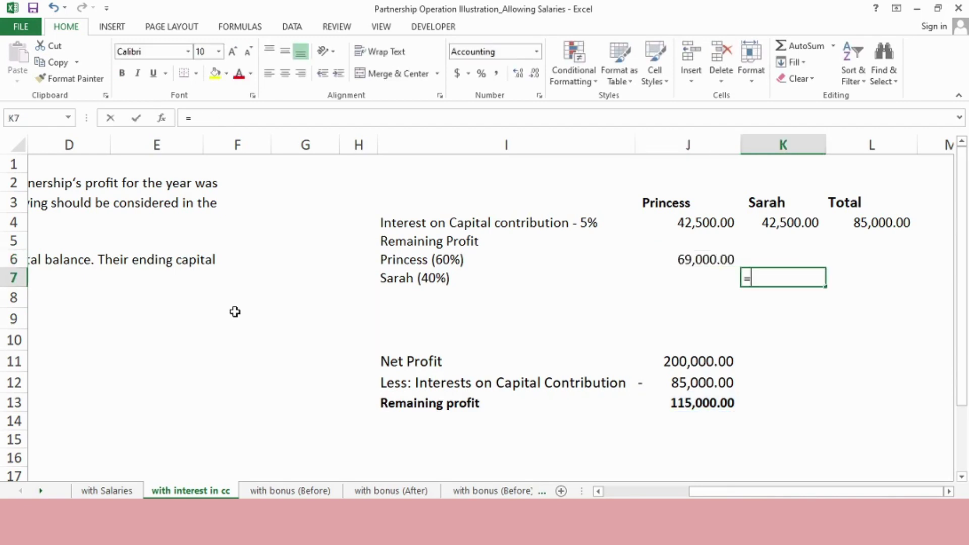
key(Left)
key(Down)
key(Down)
key(Down)
key(Down)
key(Down)
key(Down)
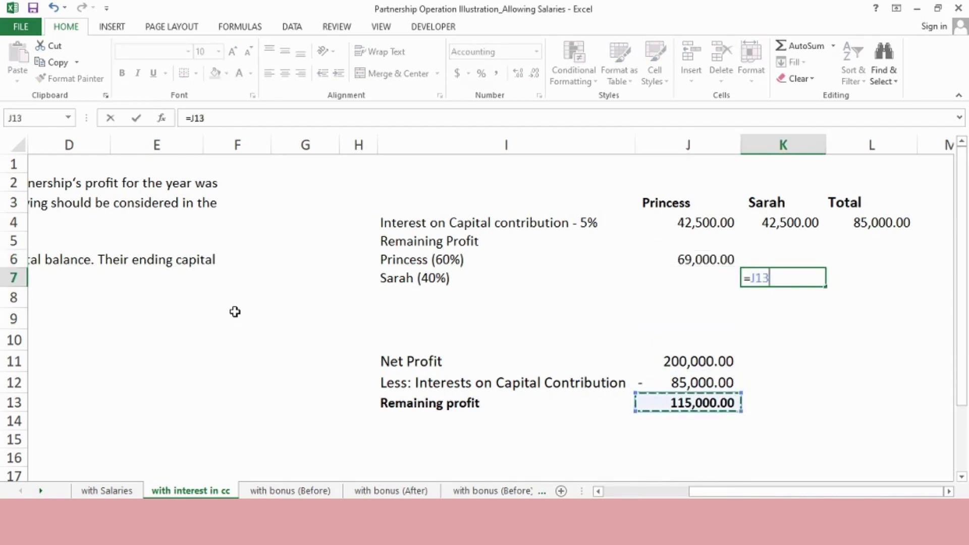
text(*.$)
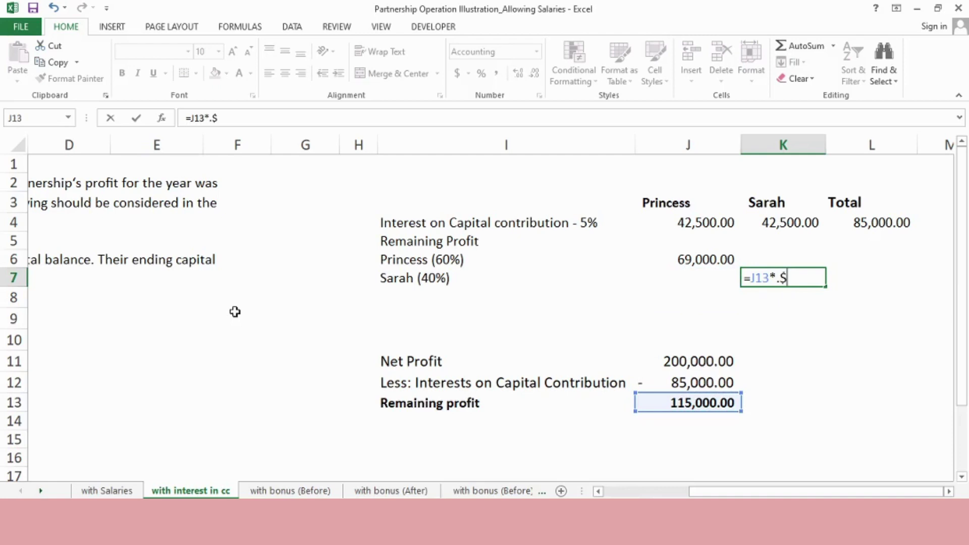
key(Return)
key(Return)
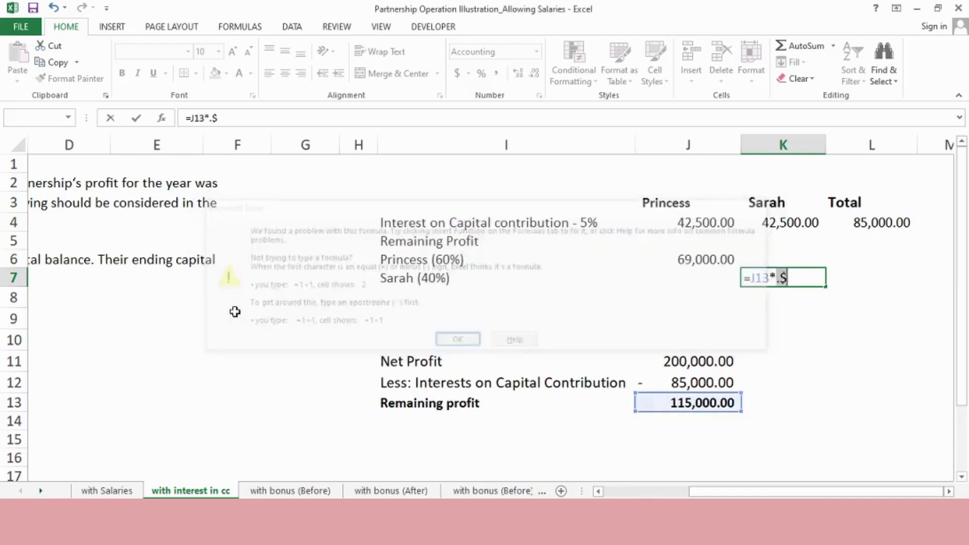
key(Escape)
text(=)
key(Left)
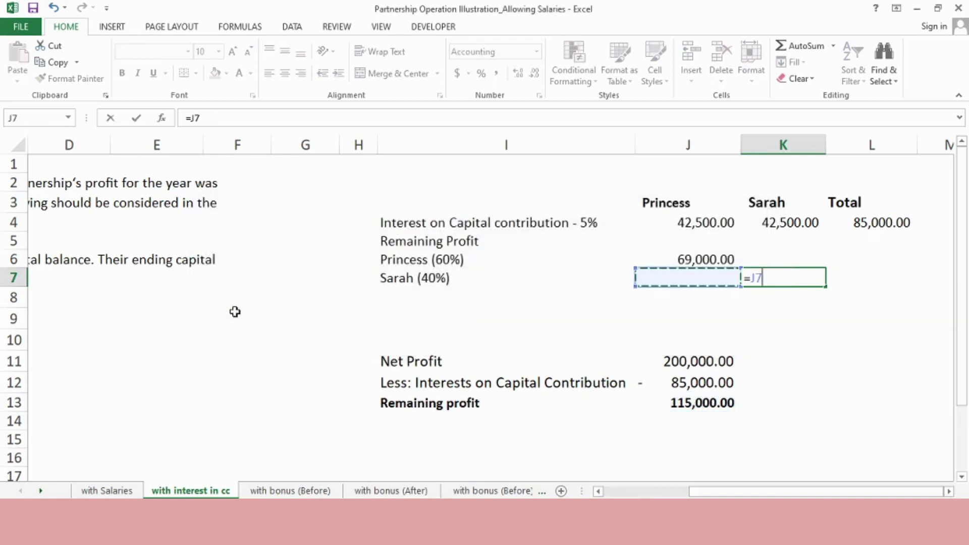
key(Down)
key(Down)
key(Down)
key(Down)
key(Down)
key(Down)
text(*)
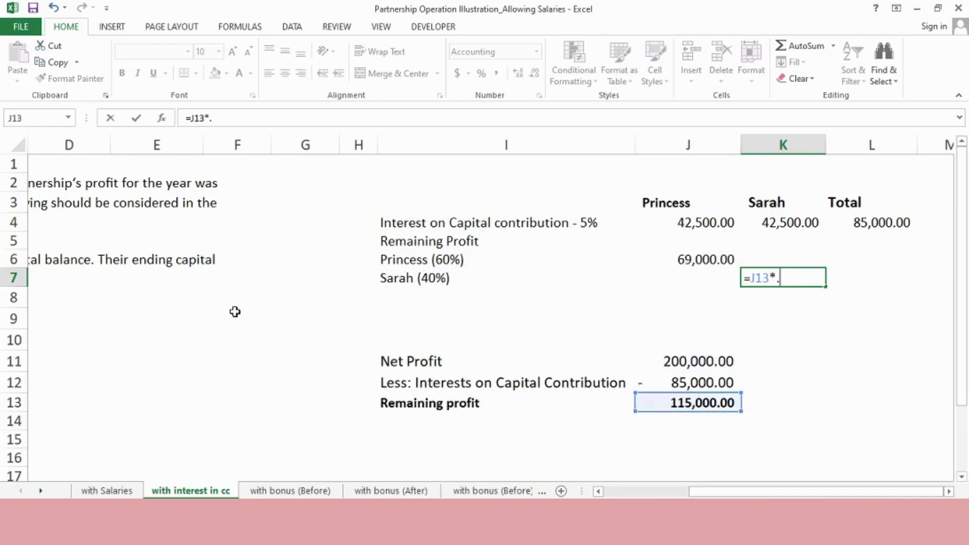
text(.$)
key(Return)
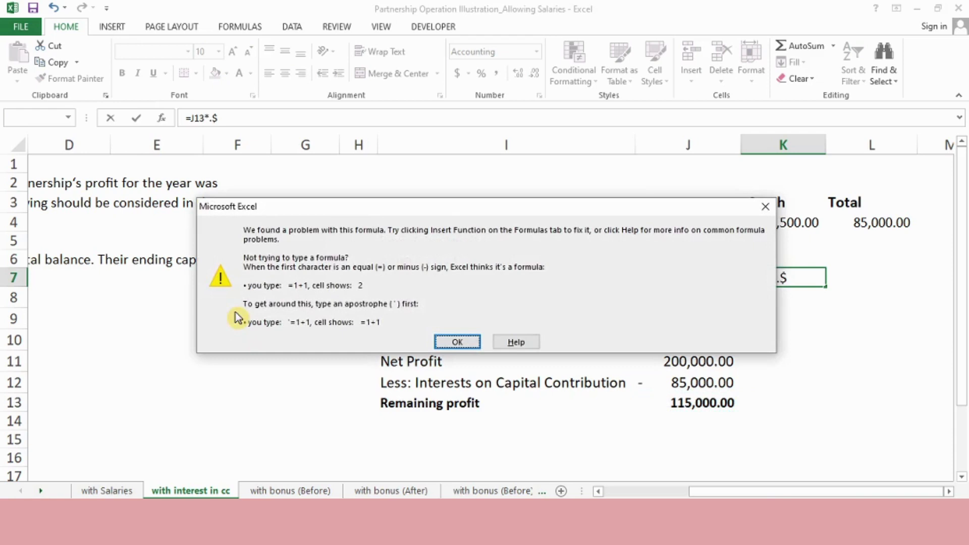
key(Escape)
key(Escape)
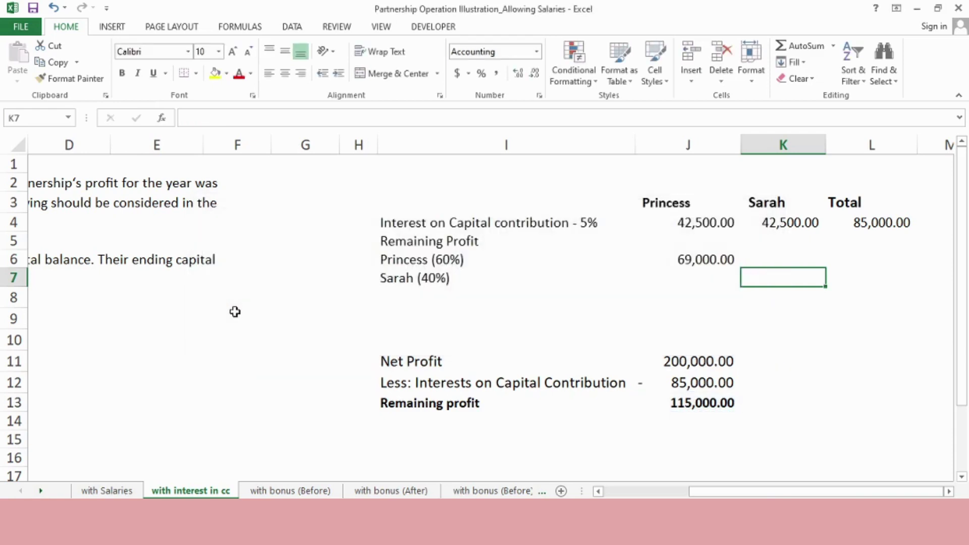
- Calculate the second partner's share of the remaining profit in K7 as J13*.4
text(=)
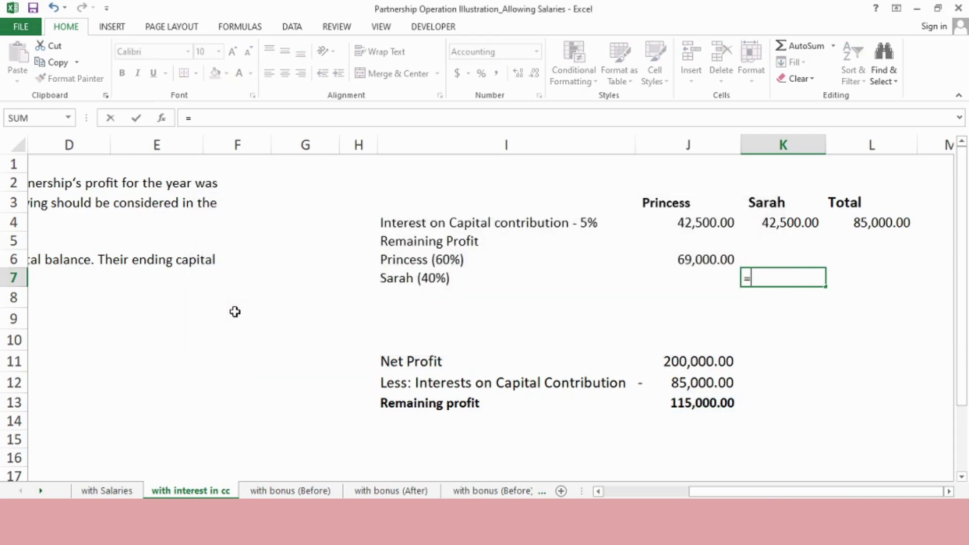
key(Left)
key(Down)
key(Down)
key(Down)
key(Down)
key(Down)
key(Down)
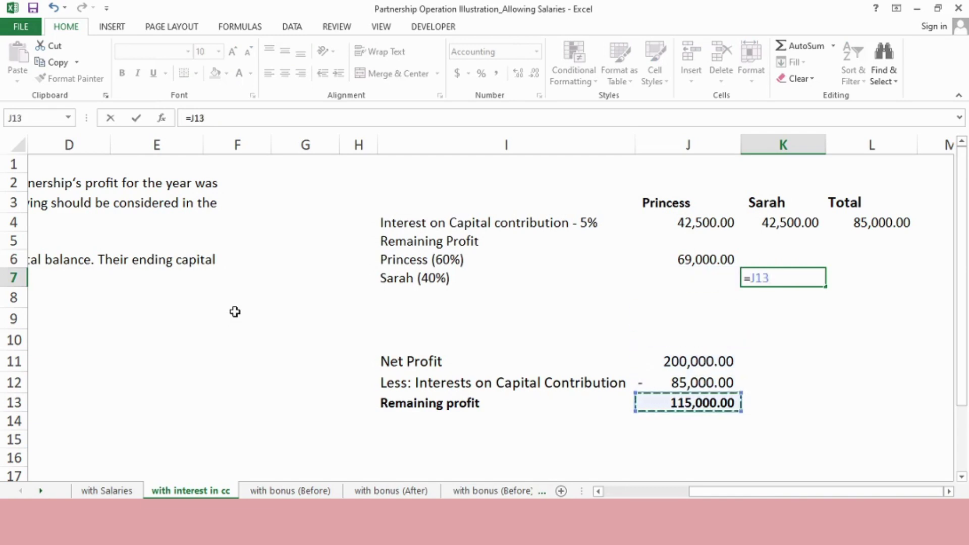
text(*.4)
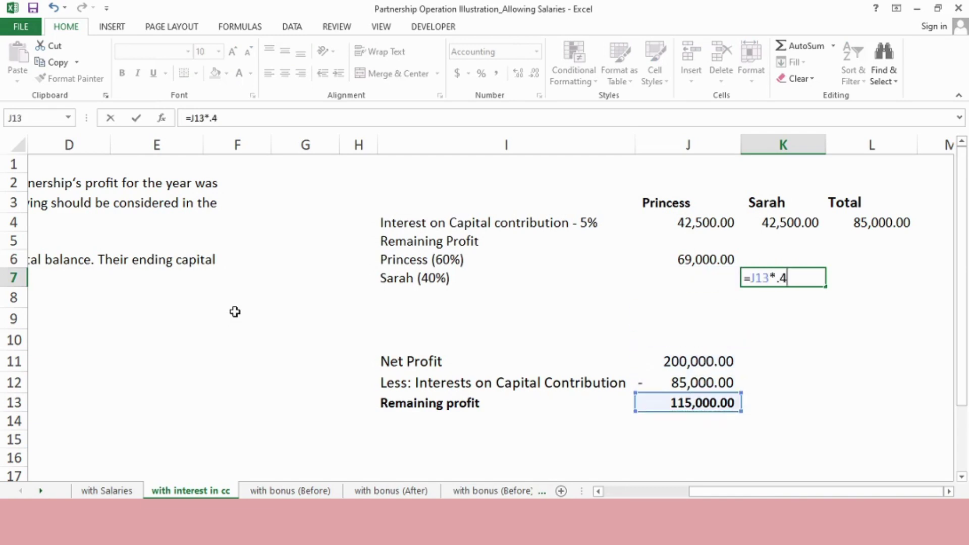
key(Return)
- Copy the total formula from L4 into L6:L7 so each partner's profit share row is totalled
key(Up)
key(Up)
key(Right)
key(Up)
key(Up)
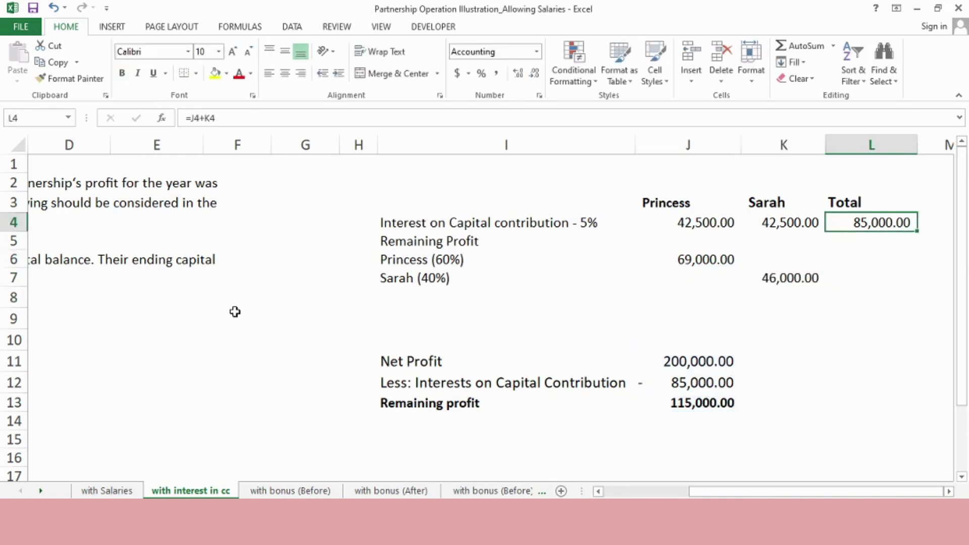
key(ctrl+c)
key(Down)
key(Down)
key(shift+Down)
key(ctrl+v)
- Sum the Total column in L8 with the range L4:L7
key(Down)
key(Down)
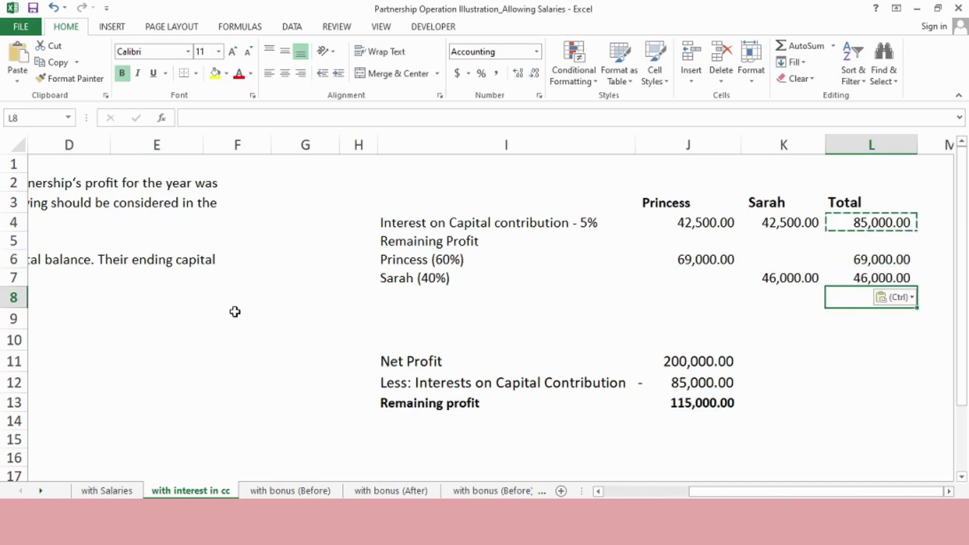
text(=sum()
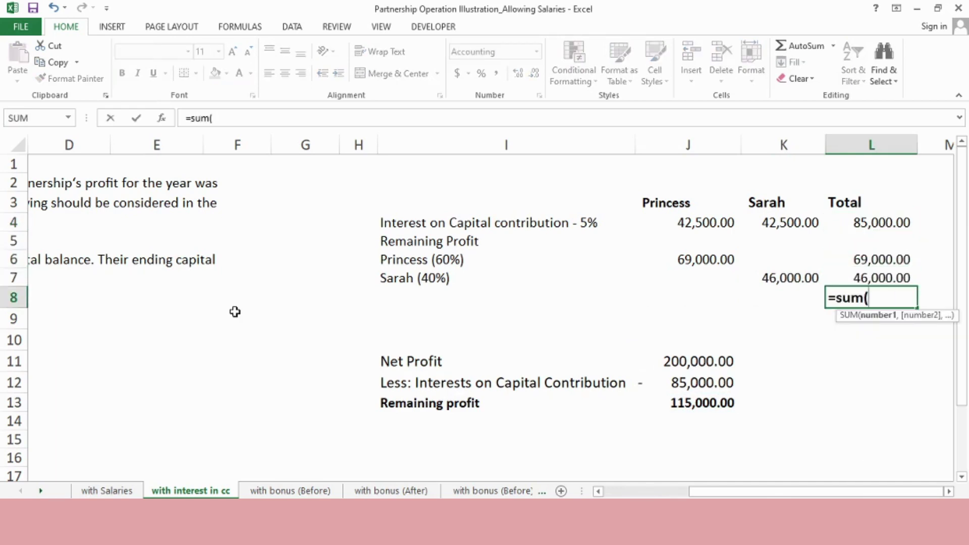
key(Up)
key(shift+Up)
key(shift+Up)
key(shift+Up)
key(Return)
- Copy the sum formula from L8 across to both partners' columns in J8:K8
key(Up)
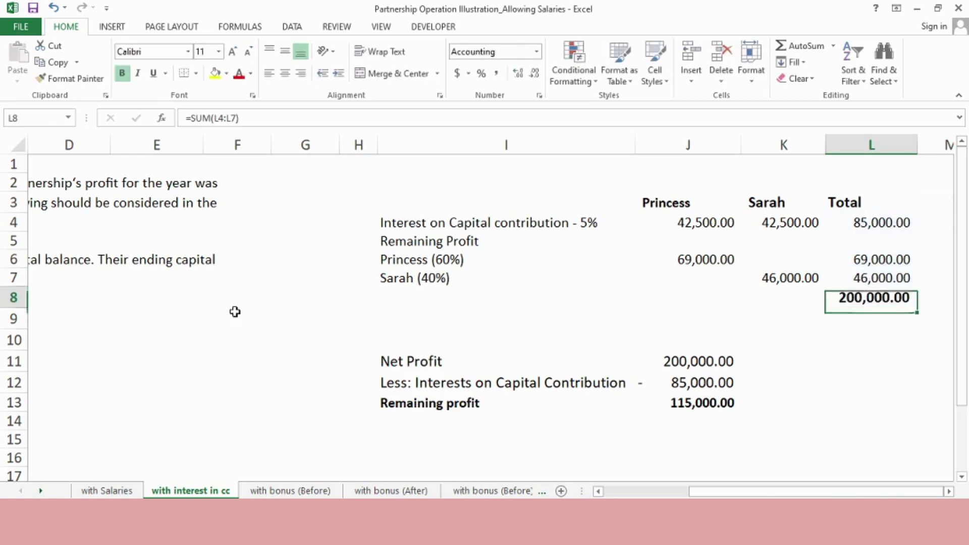
key(ctrl+c)
key(shift+Left)
key(shift+Left)
key(ctrl+v)
key(Left)
key(Left)
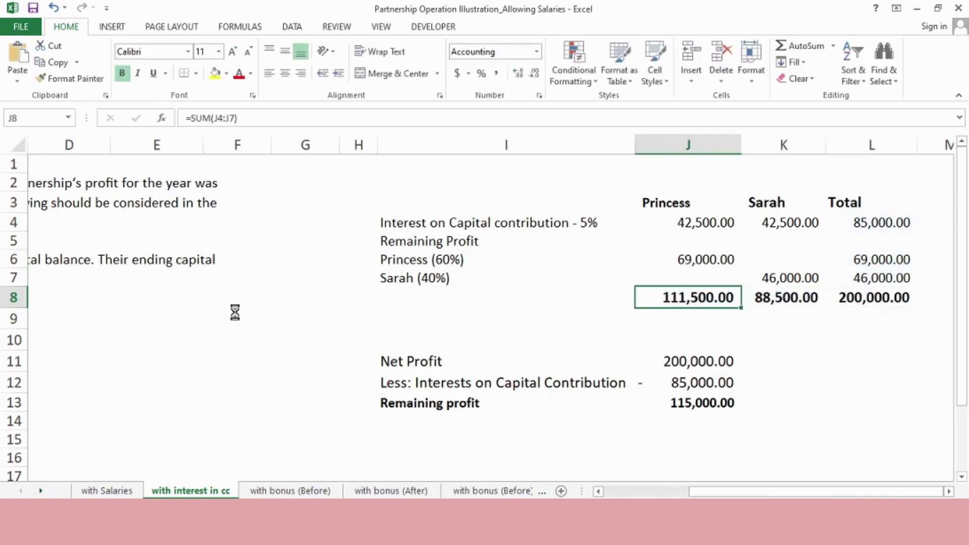
- Enter the journal entry headings Account, Debit and Credit in A15:C15, below the requirement text
key(Home)
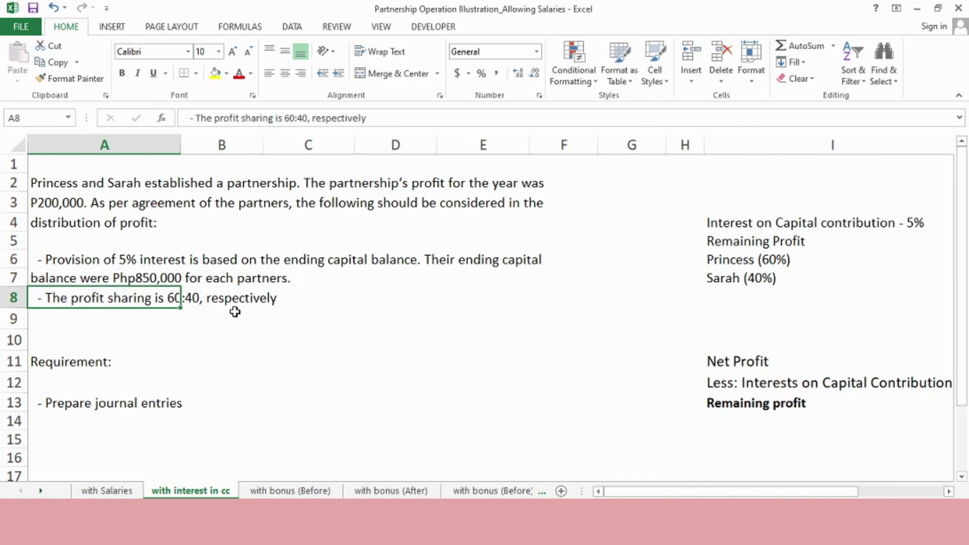
key(Down)
key(Down)
key(Down)
key(Down)
key(Down)
key(Down)
key(Down)
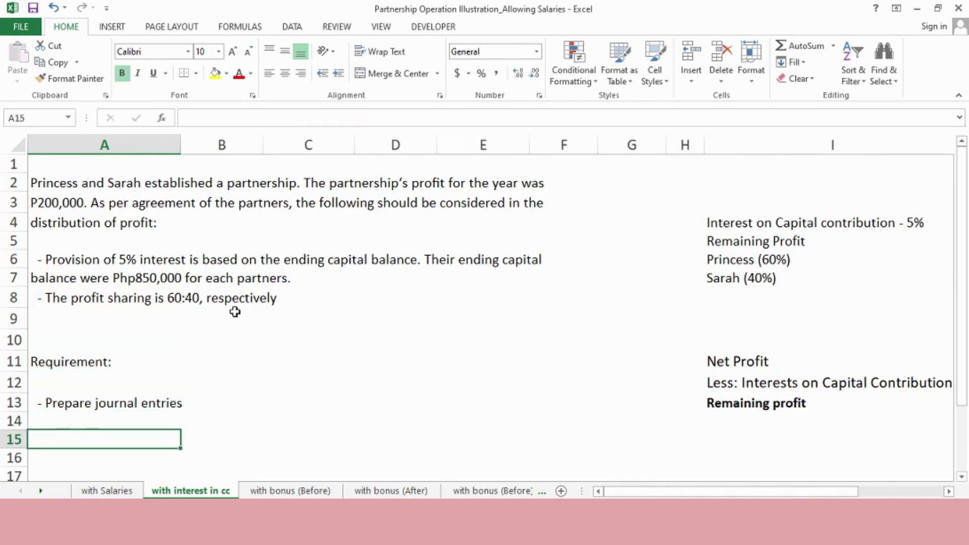
text(Account)
key(Tab)
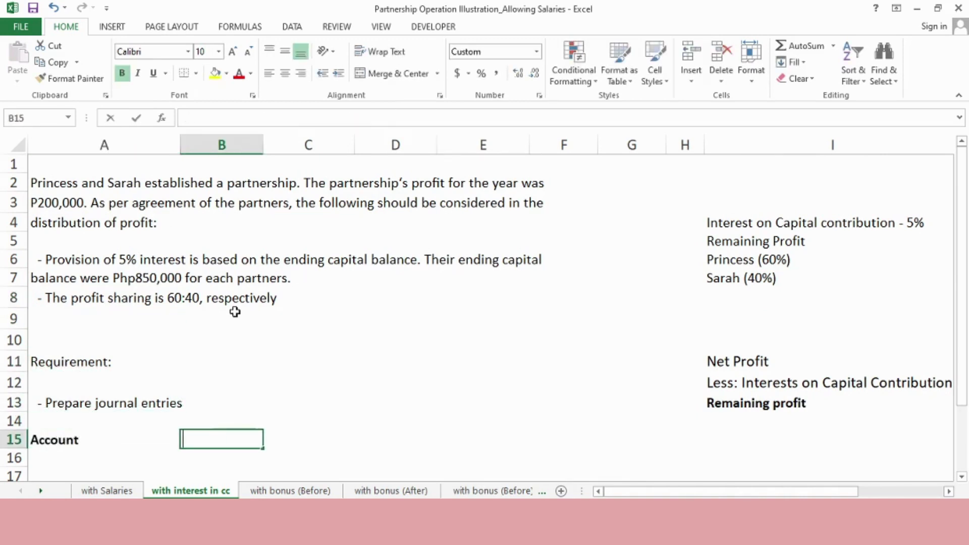
text(Debit)
key(Tab)
text(Credit)
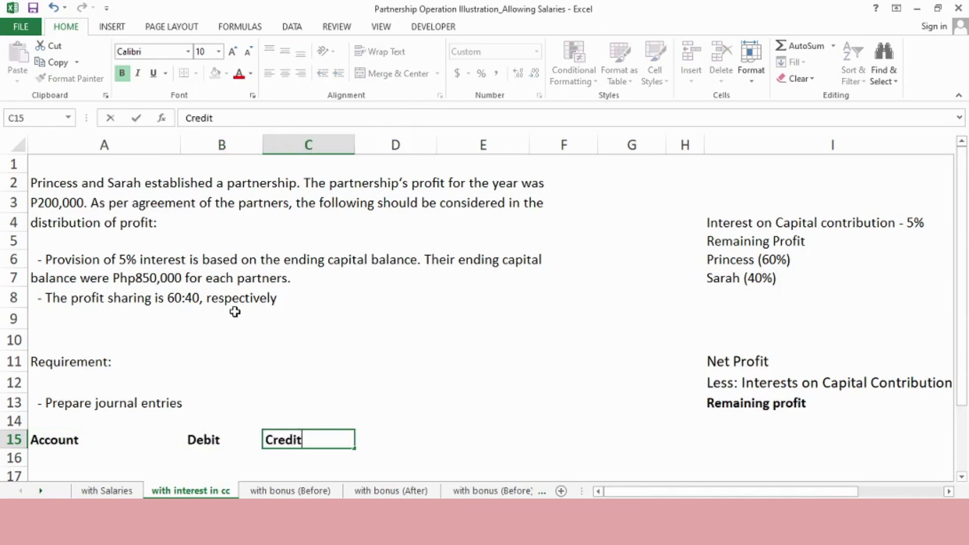
key(Return)
- Enter the Income Summary account in A16 with a debit of 200,000 in B16
text(In)
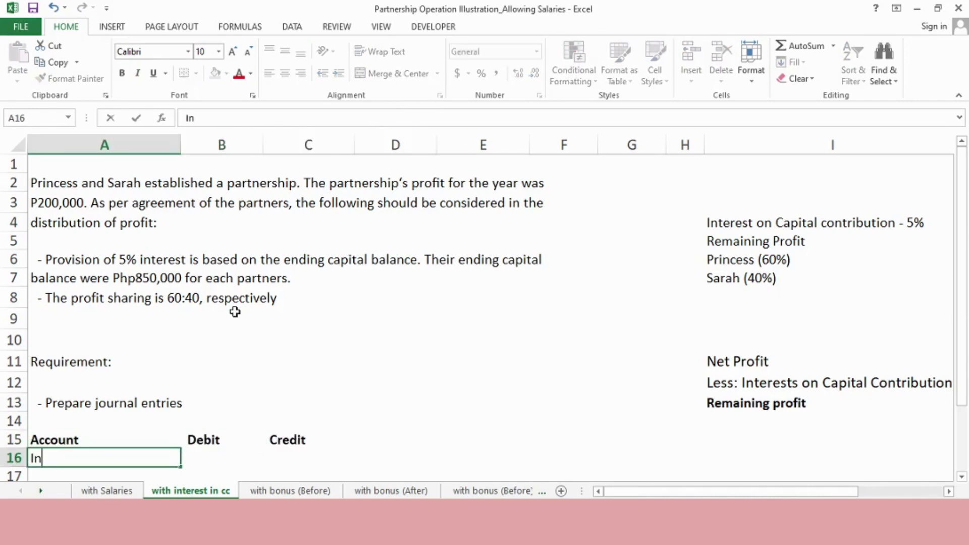
text(come Summary)
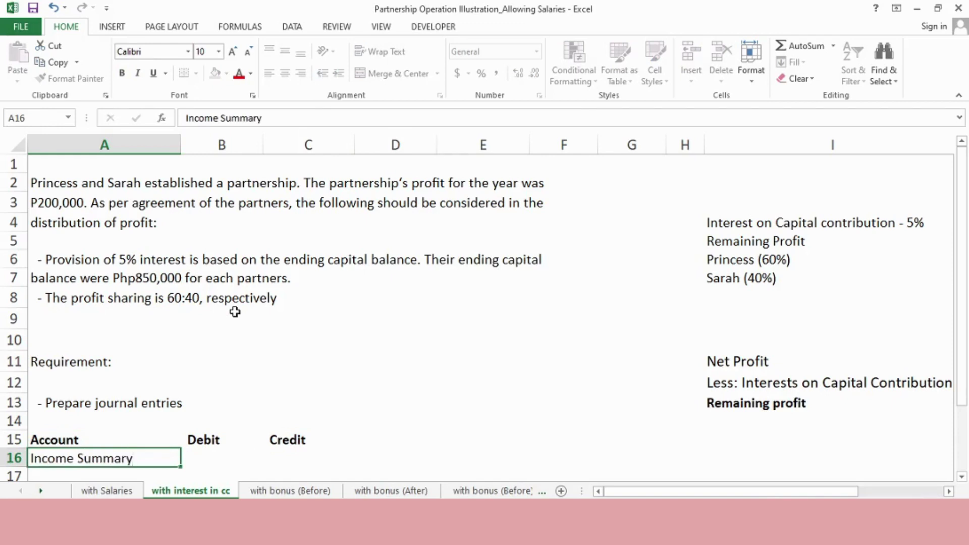
key(Tab)
text(20)
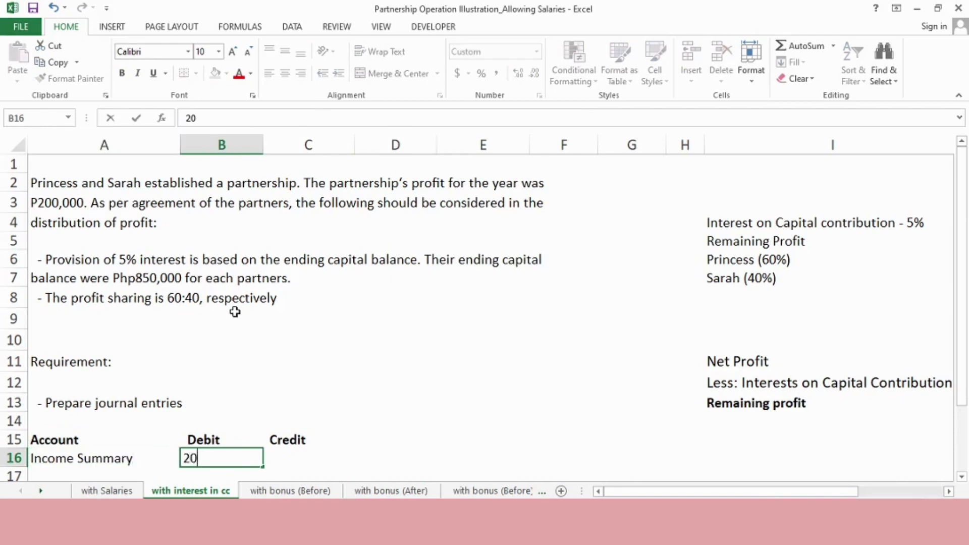
text(0,000000)
key(Return)
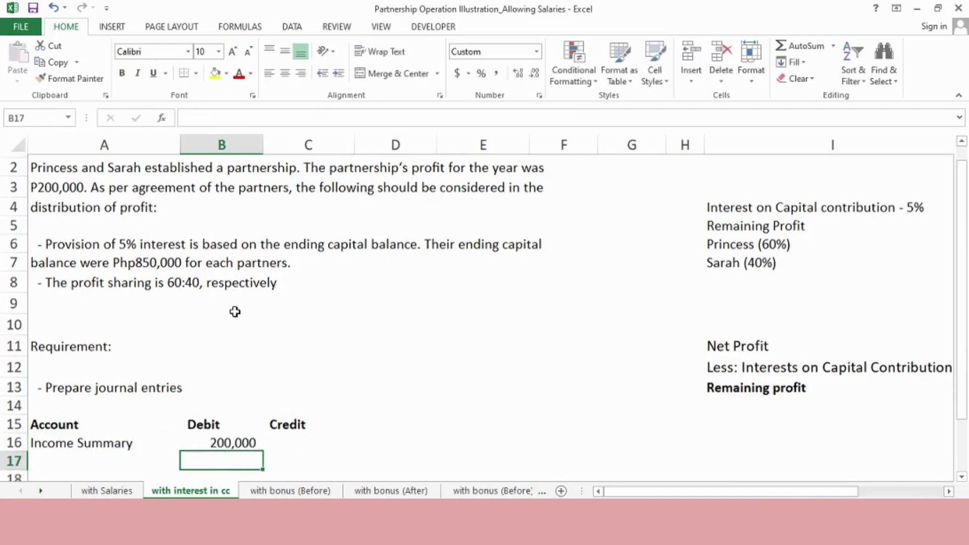
- Add the two credit accounts in A17 and A18, each as the partner's name followed by ", Capital"
key(Left)
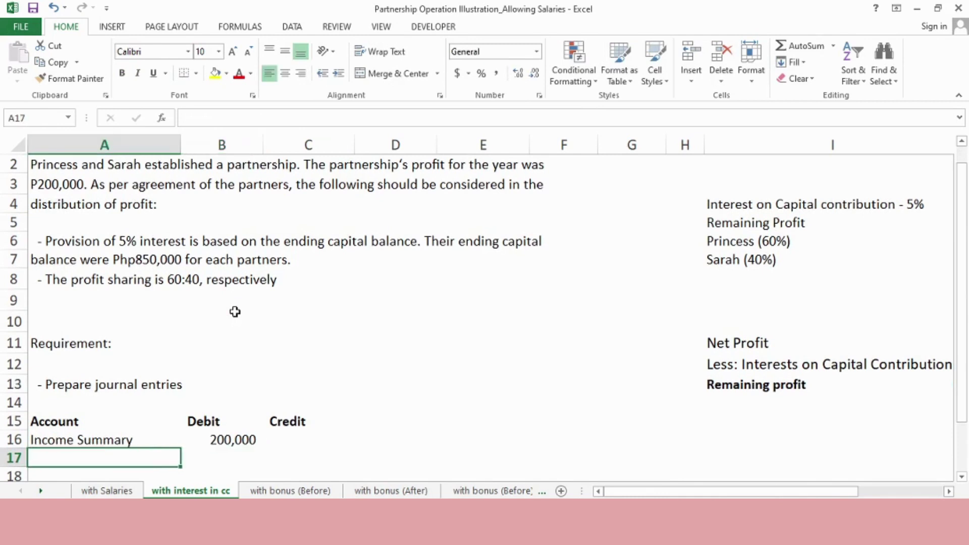
scroll(235, 311, down, 1)
text(Princess)
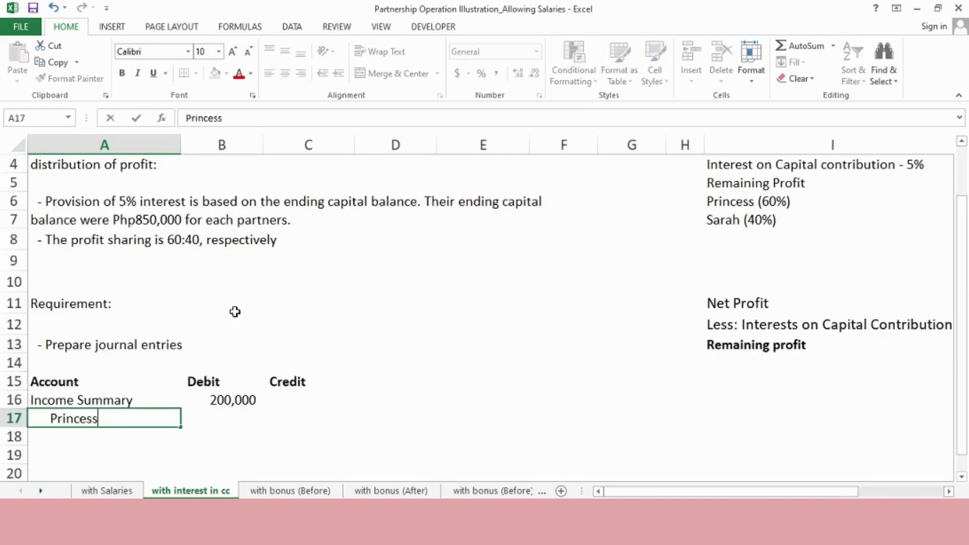
text(, Capital)
key(Return)
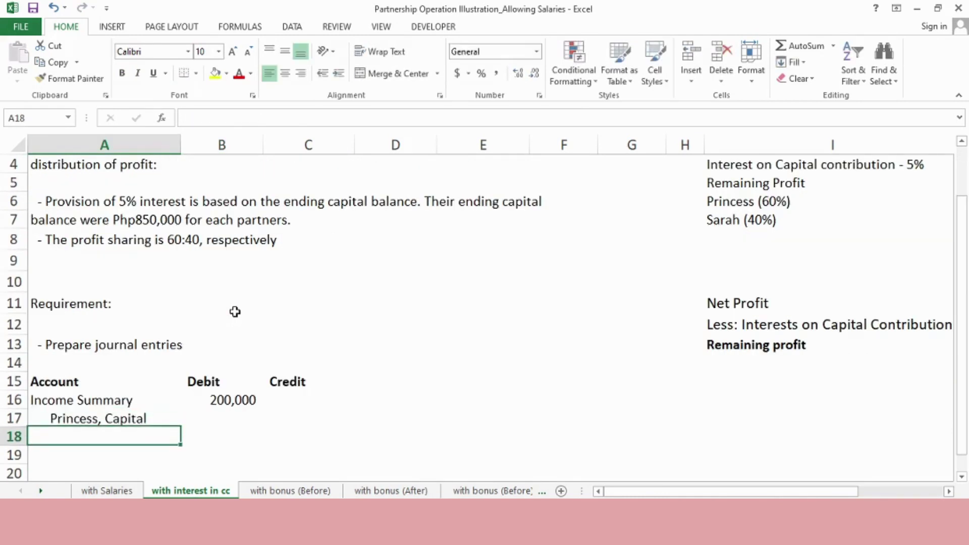
text(Sarah,)
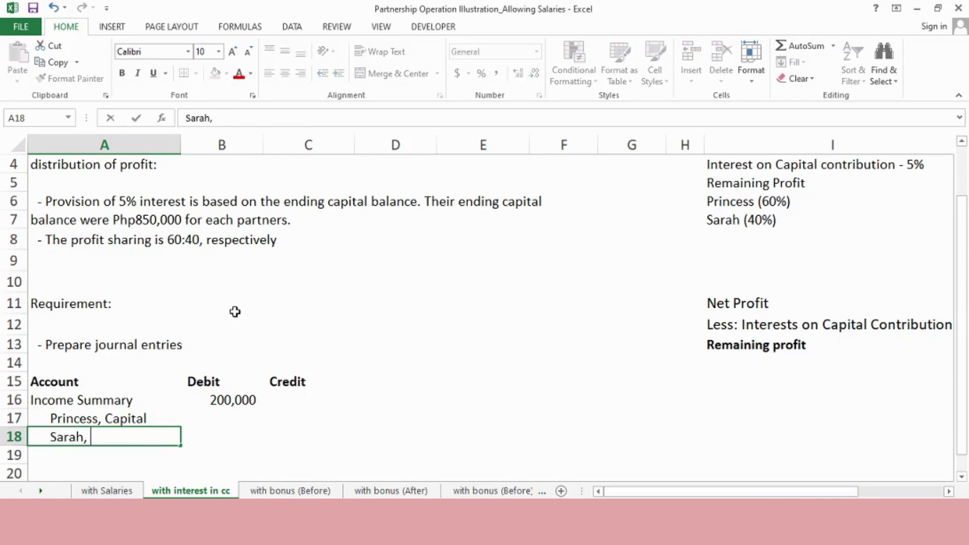
text( Capital)
key(Return)
- Link the first partner's capital credit in C17 to that partner's total share in J8
key(Up)
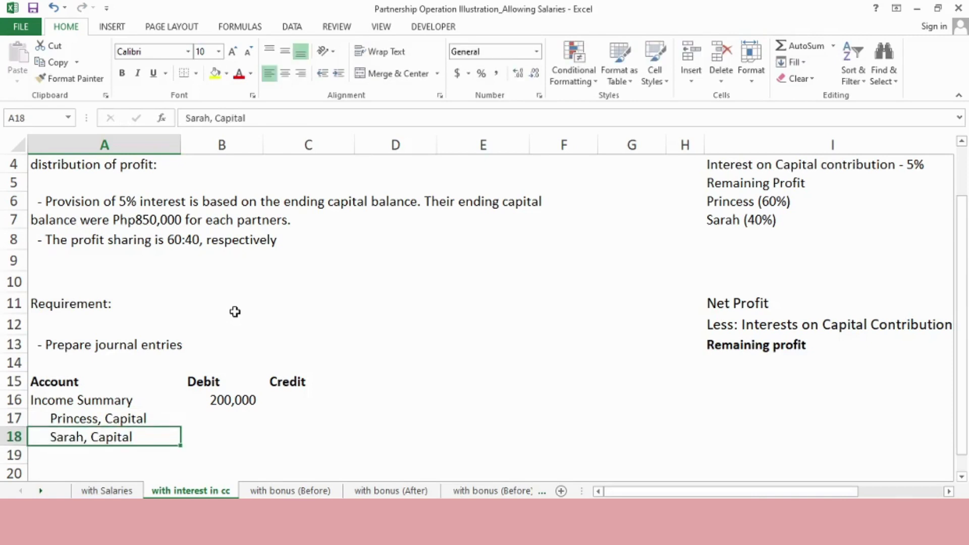
key(Up)
key(Right)
key(Right)
text(=)
key(Right)
key(Right)
key(Right)
key(Right)
key(Right)
key(Right)
key(Right)
key(Right)
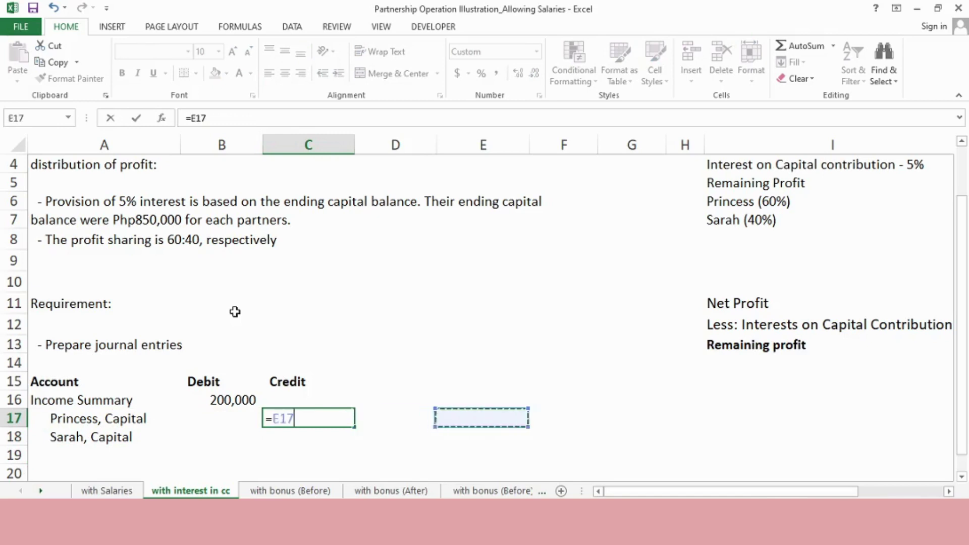
key(Left)
key(Up)
key(Up)
key(Up)
key(Up)
key(Up)
key(Up)
key(Up)
key(Up)
key(Up)
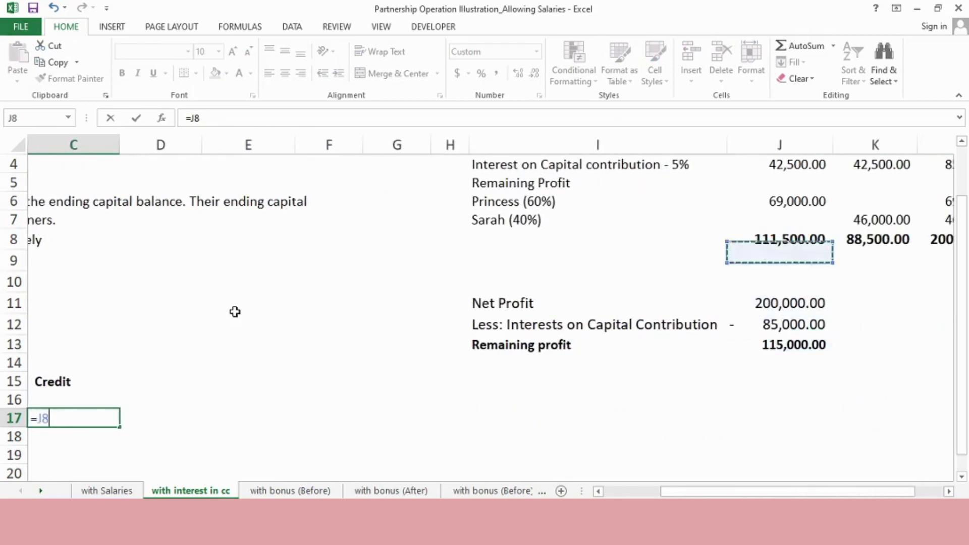
key(Return)
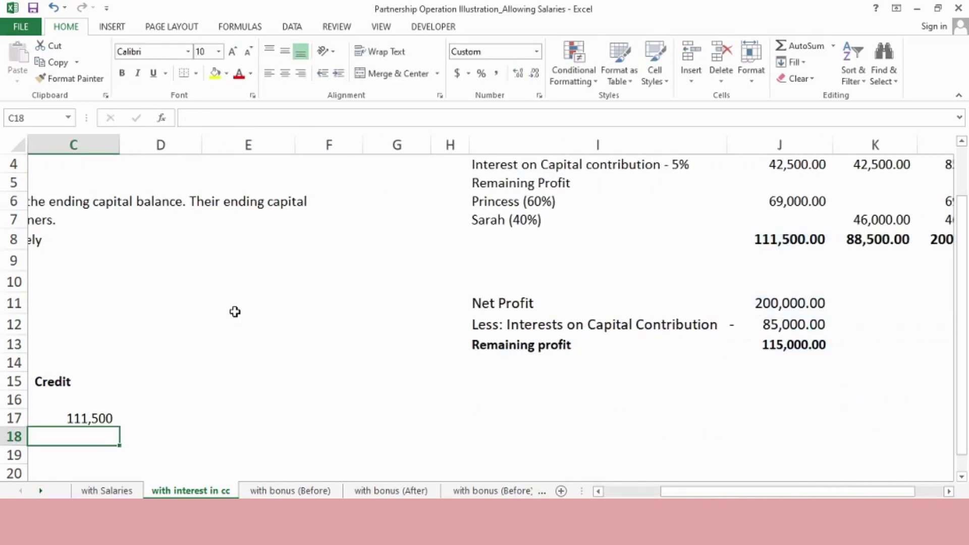
- Link the second partner's capital credit in C18 to K8 and return to the account name in A18
text(=)
key(Right)
key(Right)
key(Right)
key(Right)
key(Right)
key(Right)
key(Right)
key(Right)
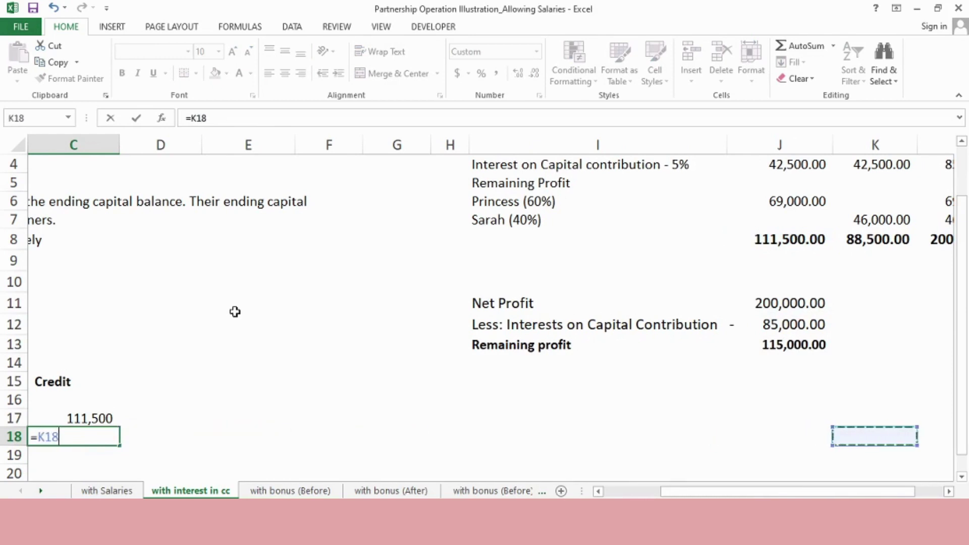
key(Up)
key(Up)
key(Up)
key(Up)
key(Up)
key(Up)
key(Up)
key(Up)
key(Up)
key(Up)
key(Return)
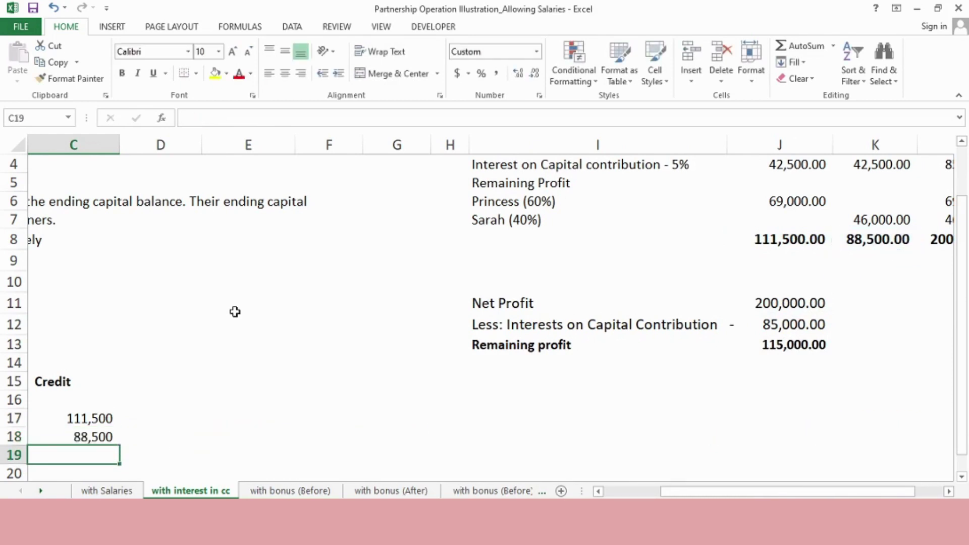
key(Up)
key(Left)
key(Left)
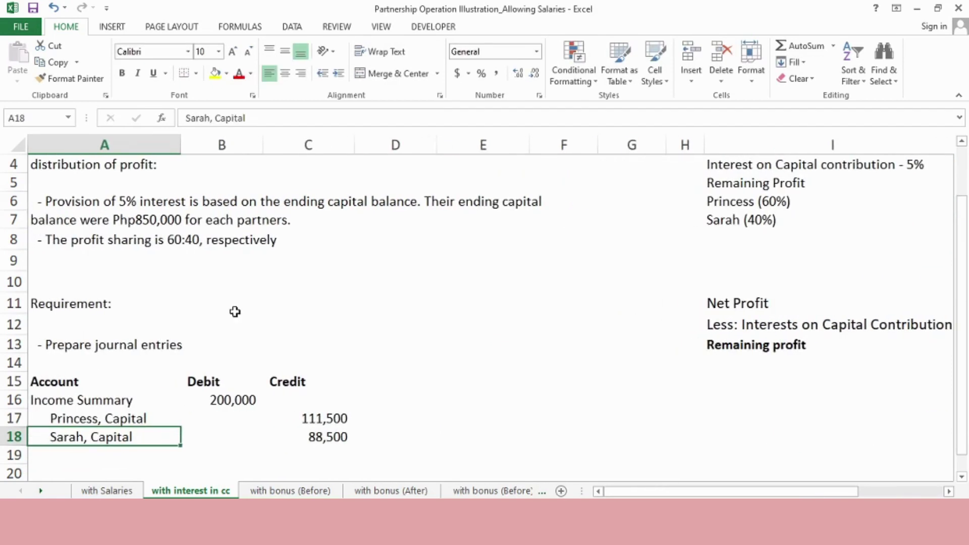
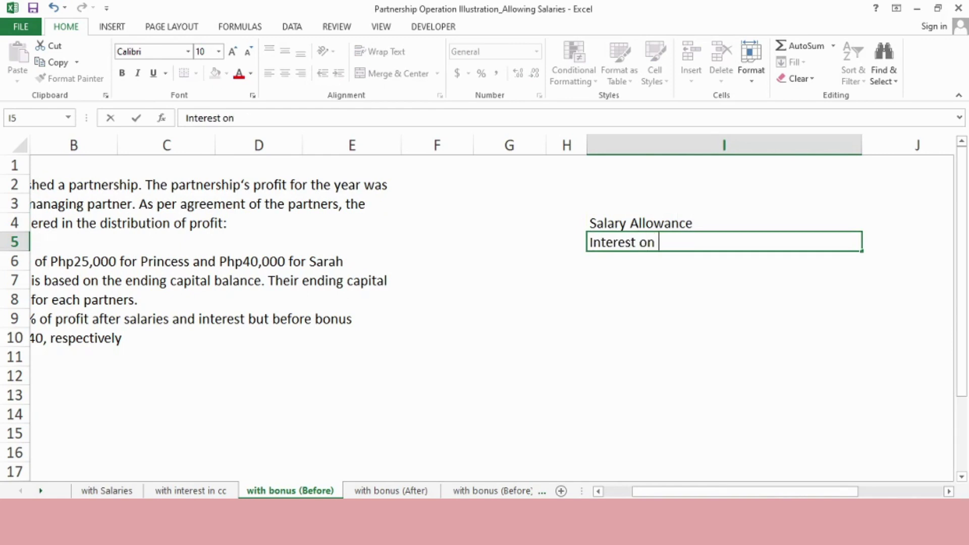
- Complete the label in I5 as "Interest on Capital Contributions - 5%"
text(Contribution)
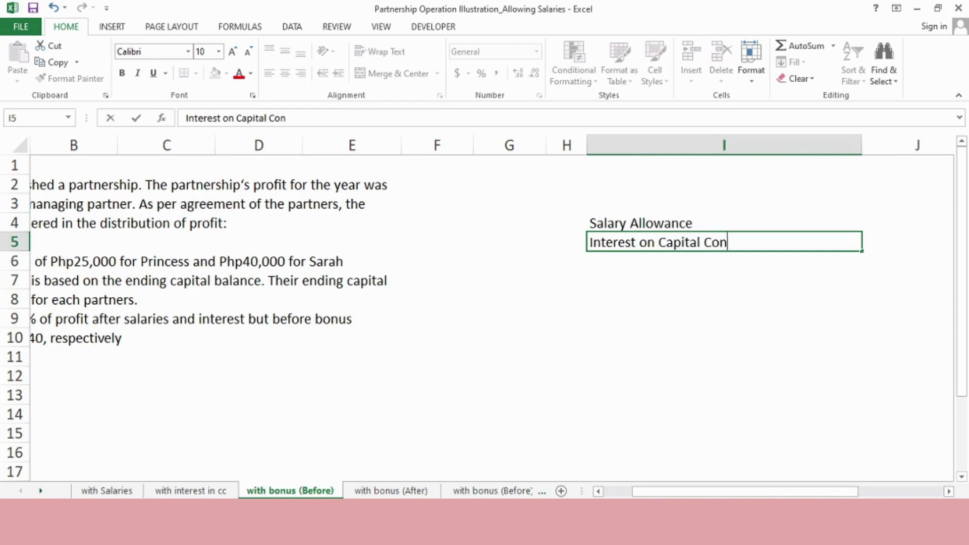
text(s )
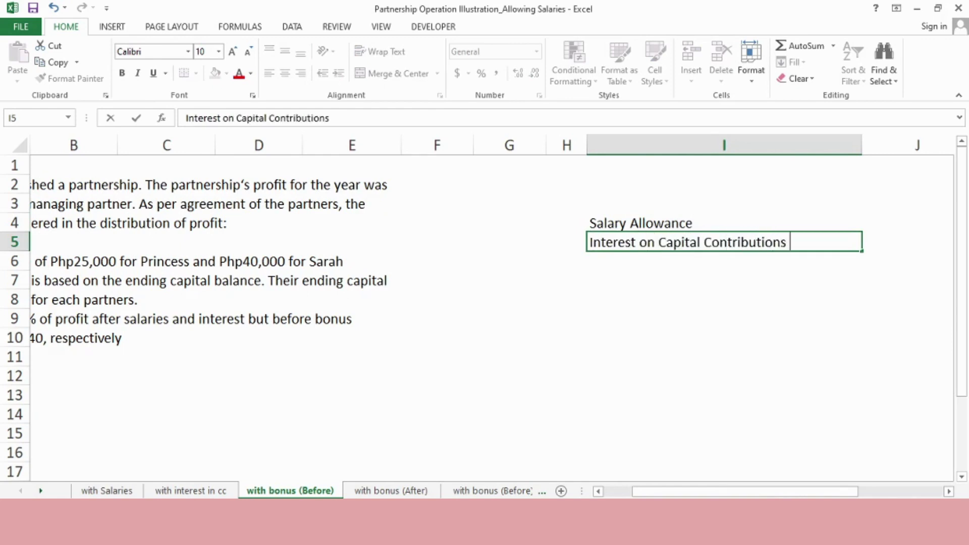
text(-m)
key(BackSpace)
text(5%)
key(Return)
- Add the column headings in row 3: the two partners' names in J3 and K3, and Total in L3
click(724, 204)
click(908, 204)
text(P)
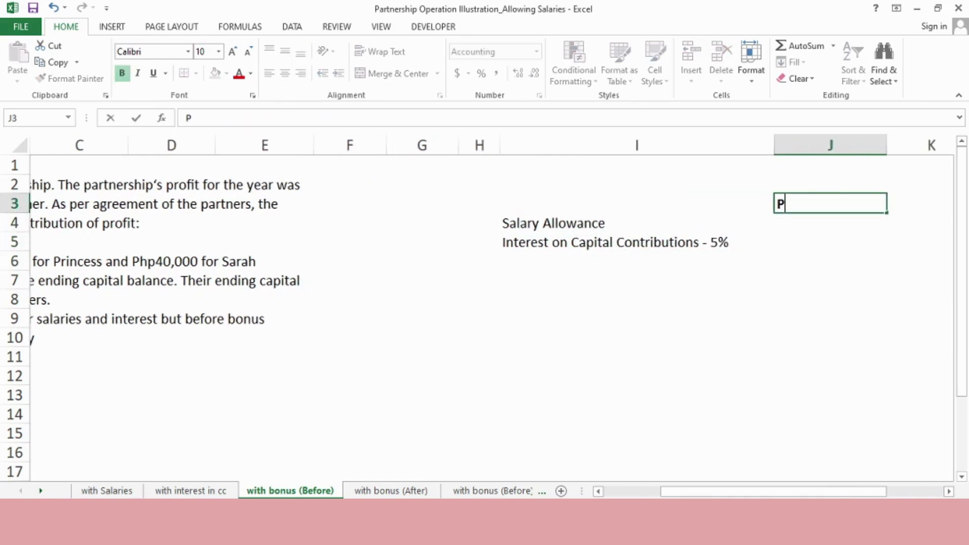
text(rincess)
key(Tab)
text(Sarah)
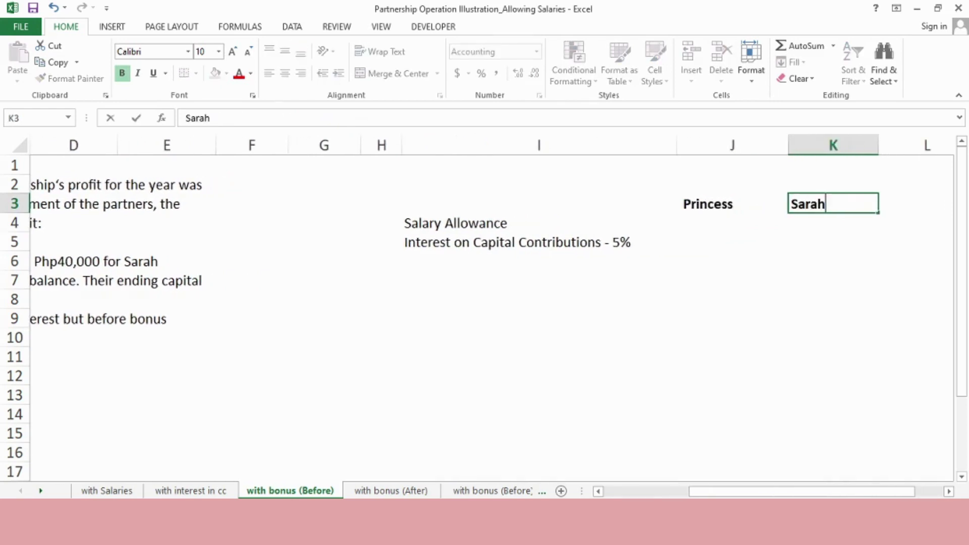
key(Tab)
text(Total)
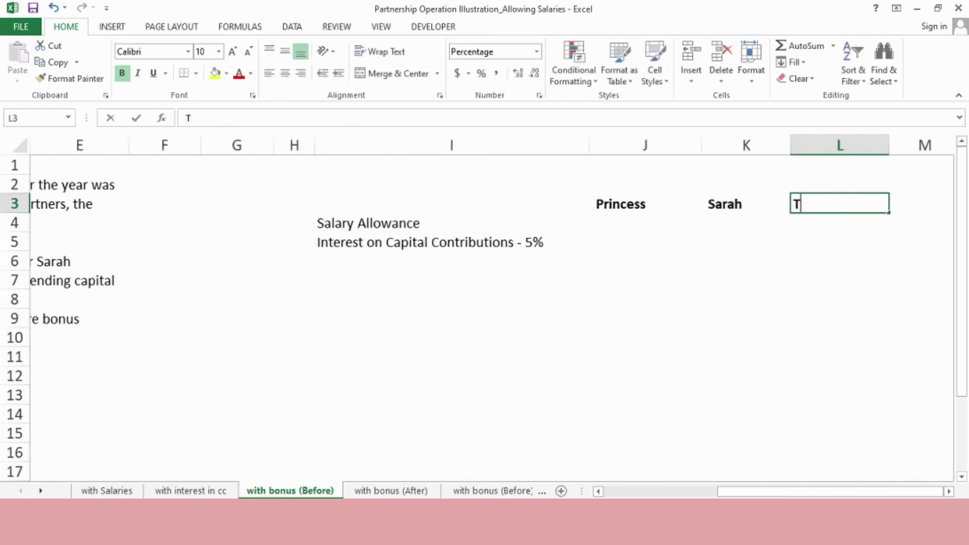
key(Return)
- Enter the first partner's salary allowance of 25,000 in J4
key(Left)
key(Left)
key(Left)
key(Left)
key(Left)
key(Left)
key(Left)
key(Left)
key(Left)
key(Left)
key(Left)
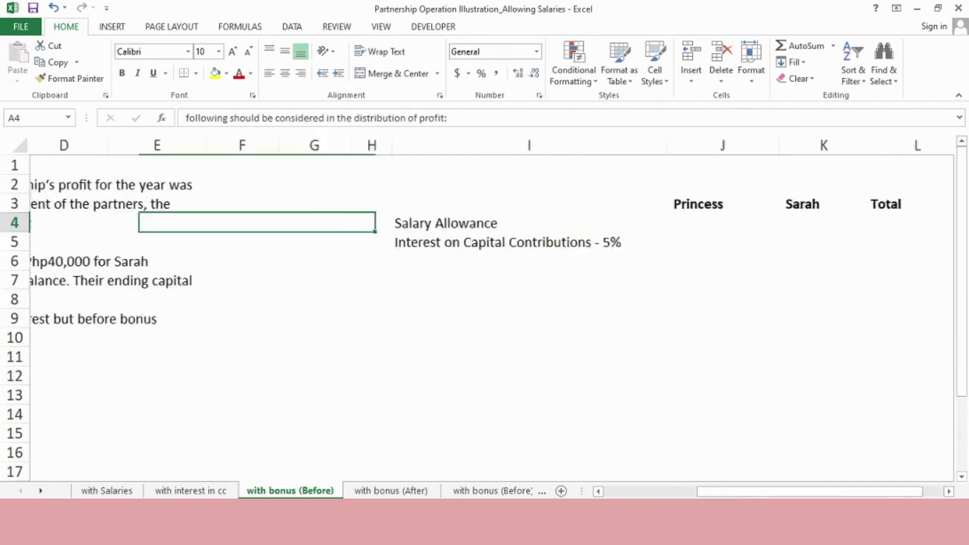
key(Right)
key(Right)
key(Right)
key(Right)
key(Right)
key(Right)
key(Right)
key(Right)
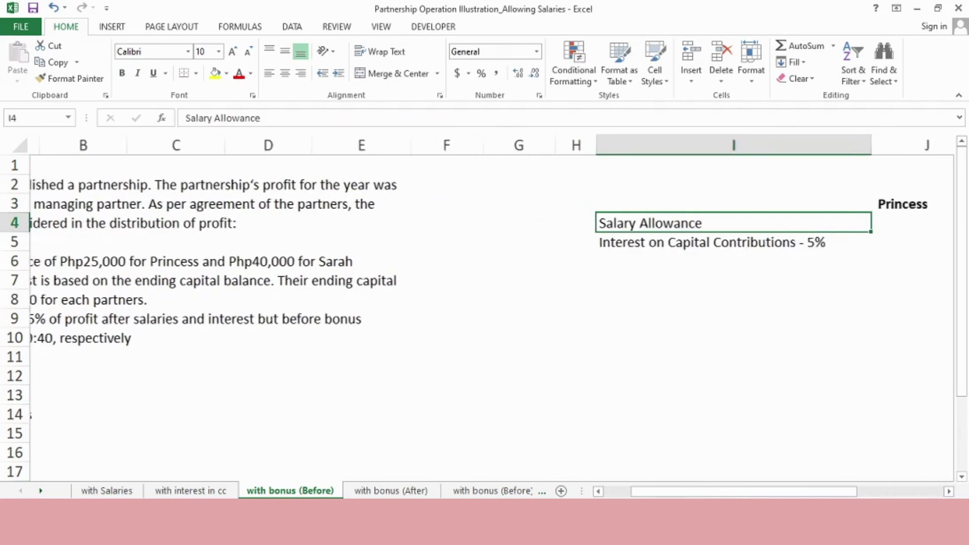
key(Right)
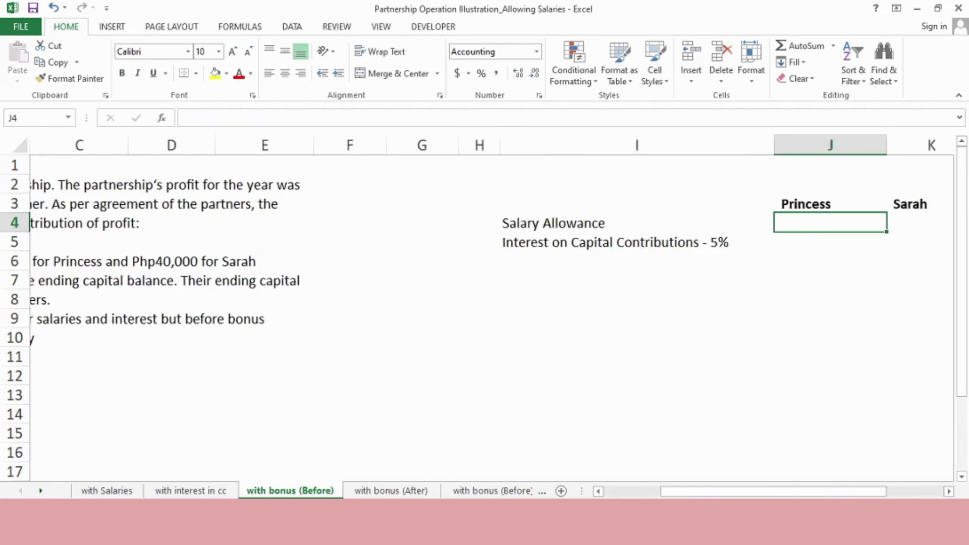
text(25,0)
text(000)
key(Tab)
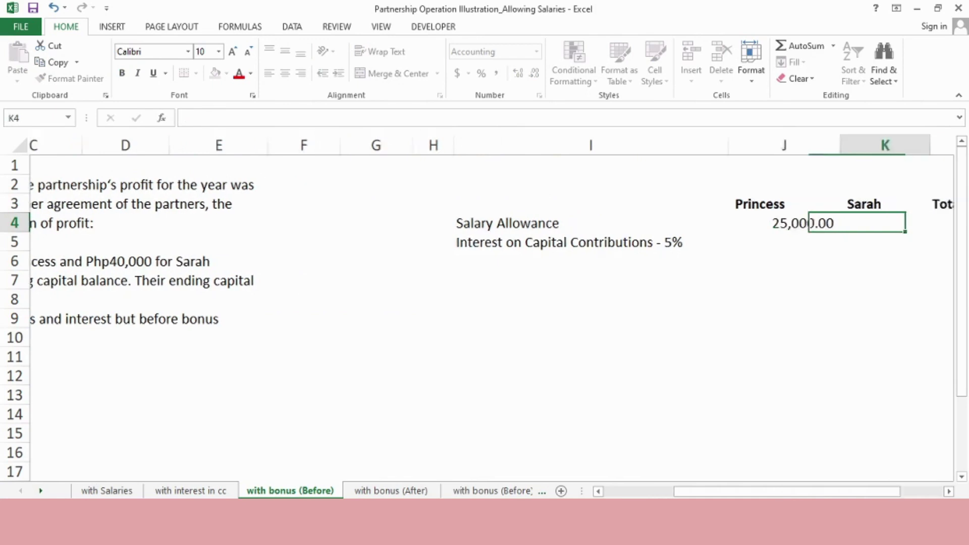
- Enter the second partner's salary allowance of 40,000 in K4 and sum both allowances in L4
text(40000)
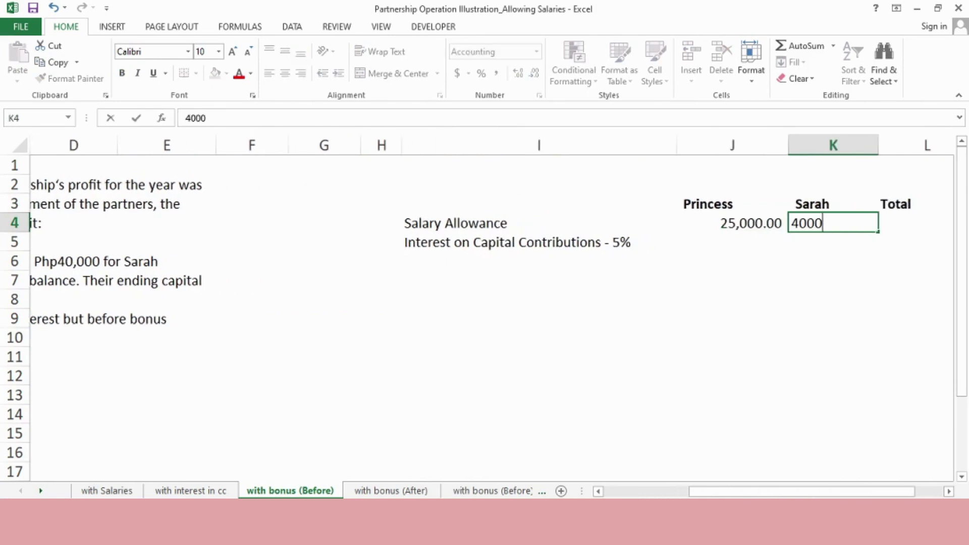
key(Tab)
key(alt+equal)
key(Return)
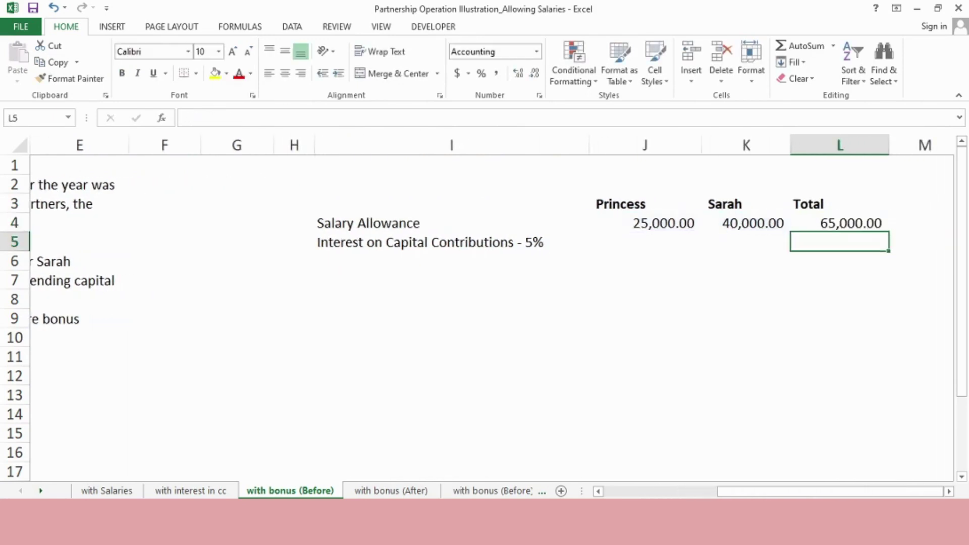
- Review the interest provision and the partners' ending capital balances in the problem text, rows 7 and 8
key(Left)
key(Left)
key(Left)
key(Left)
key(Left)
key(Left)
key(Left)
key(Left)
key(Left)
key(Left)
key(Left)
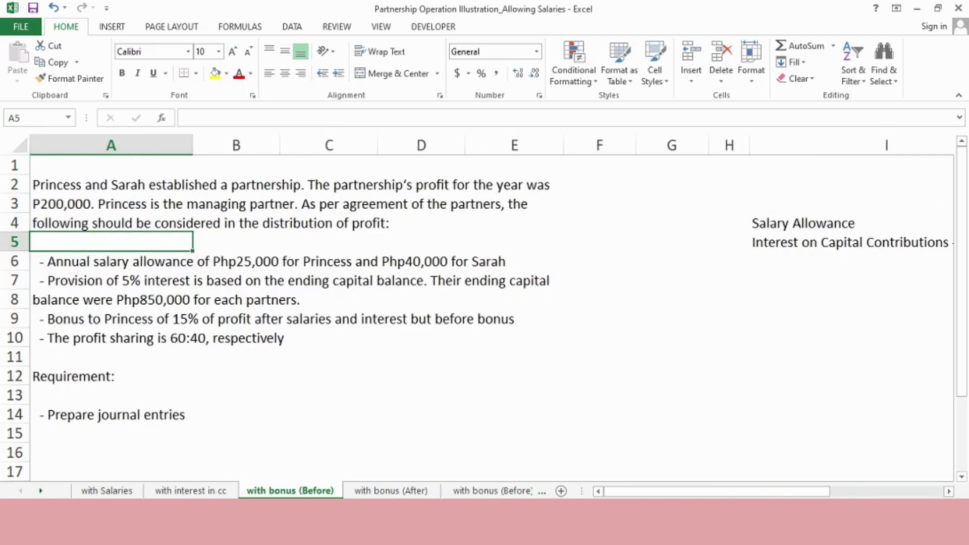
key(Down)
key(Down)
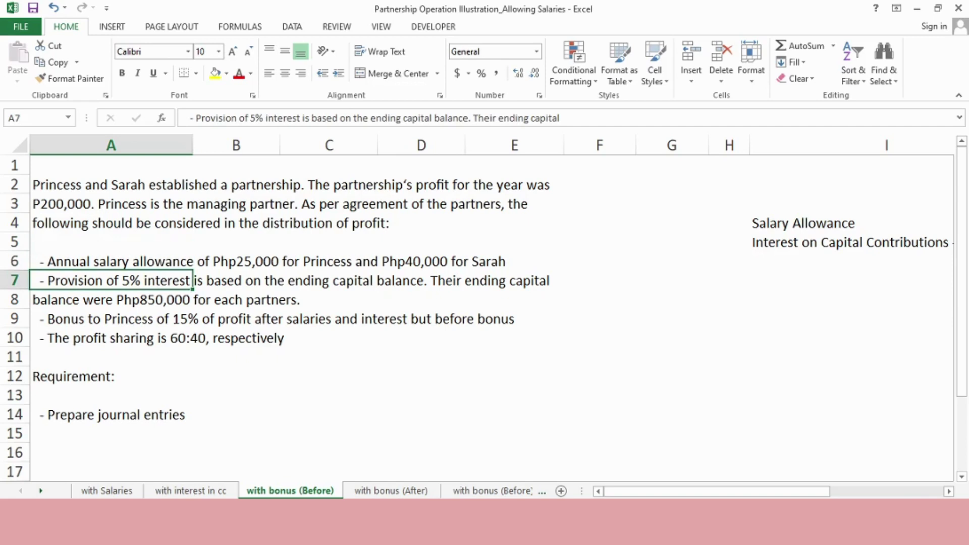
key(shift+Right)
key(shift+Right)
key(shift+Right)
key(shift+Right)
key(shift+Down)
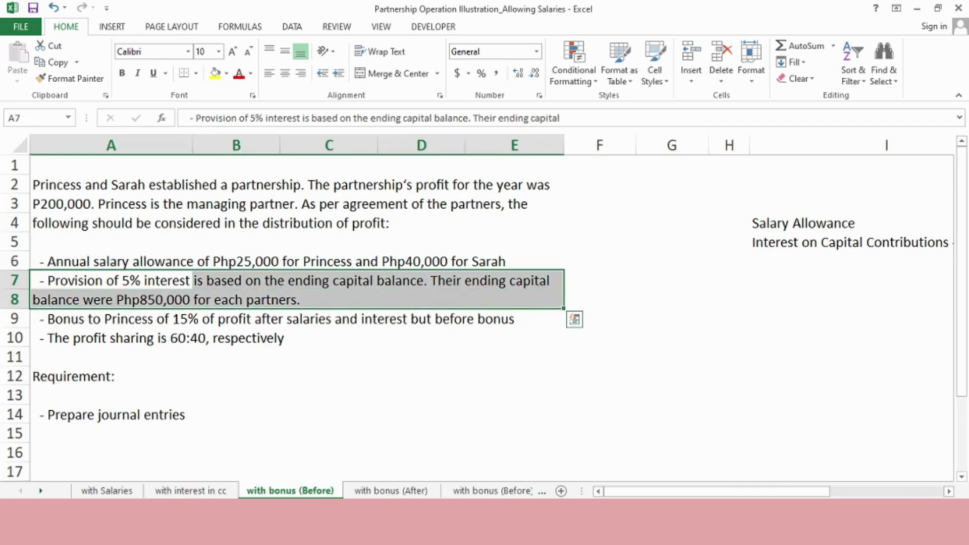
- Calculate the first partner's interest on capital in J5 with =850000*5%
key(Right)
key(Right)
key(Right)
key(Right)
key(Right)
key(Right)
key(Right)
key(Right)
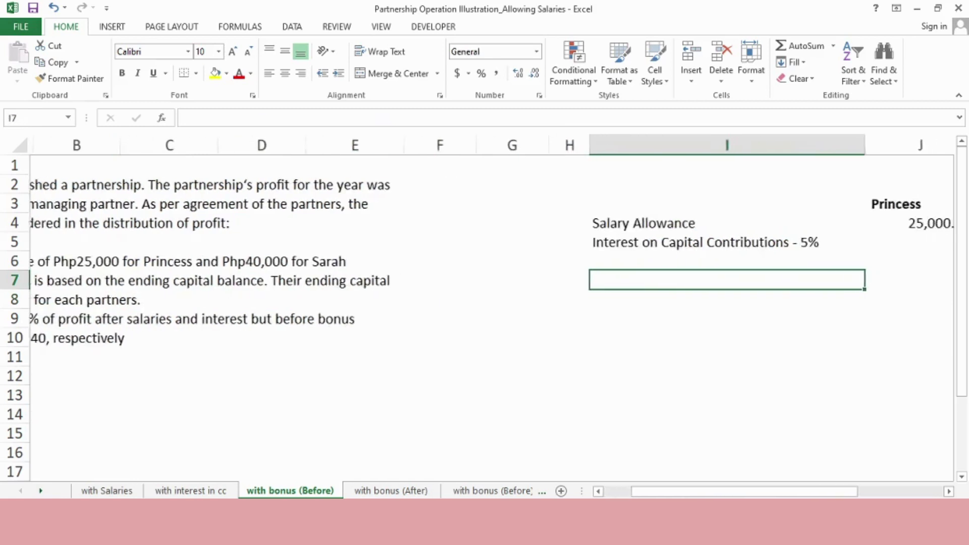
key(Up)
key(Right)
key(Up)
text(=86)
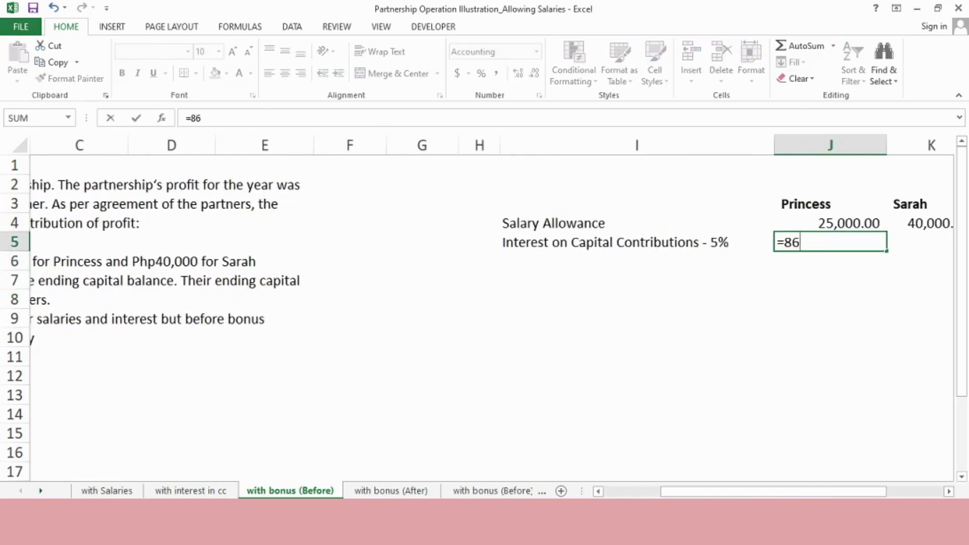
key(BackSpace)
text(50000*5%)
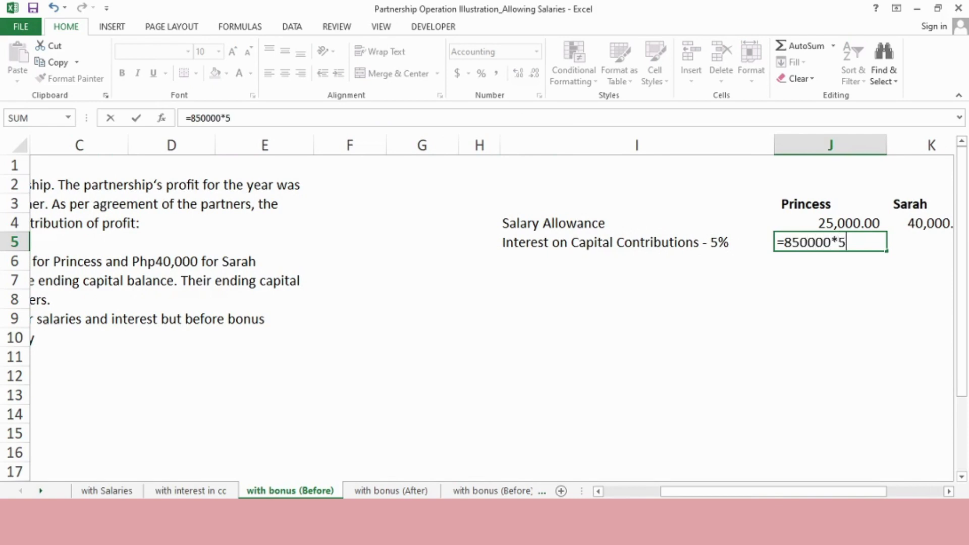
key(Return)
- Copy the interest on capital from J5 to K5 for the second partner
click(830, 242)
key(ctrl+c)
click(931, 242)
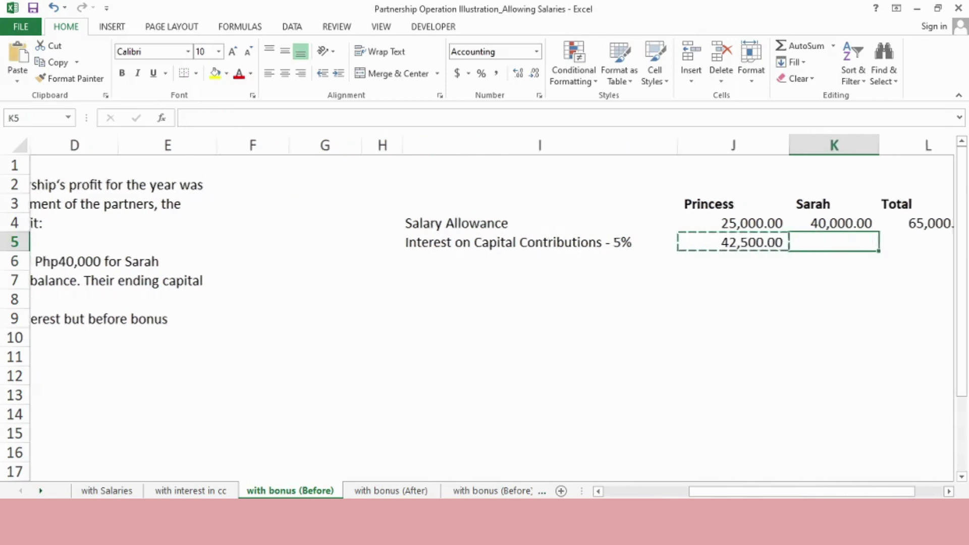
key(ctrl+v)
- Copy the total formula from L4 to L5 to sum the interest row
click(933, 241)
click(868, 223)
key(ctrl+c)
click(839, 243)
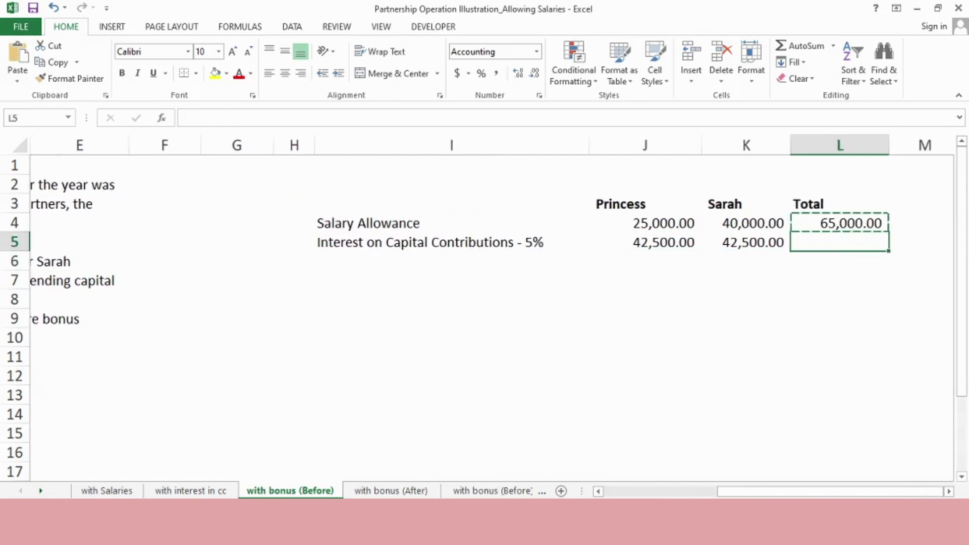
key(ctrl+v)
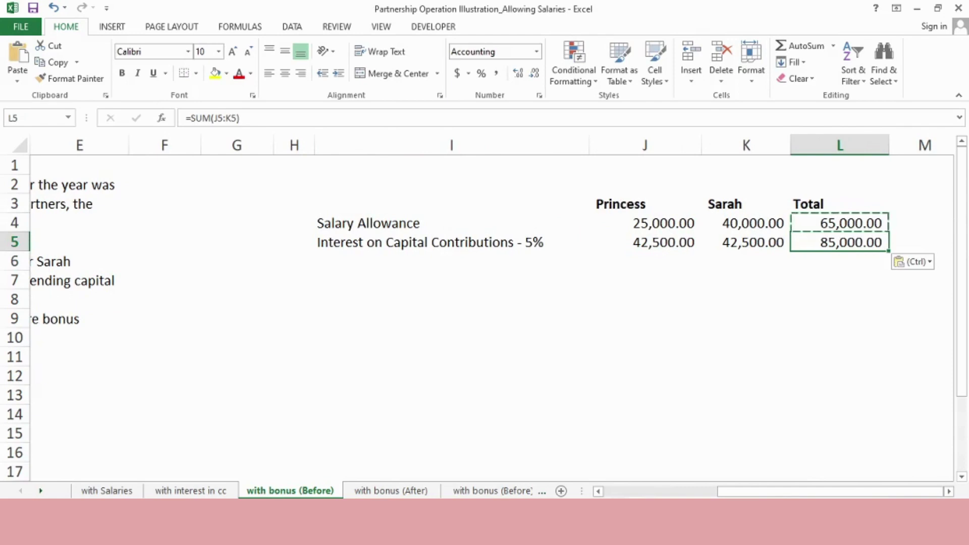
key(Escape)
- Add the label "Bonus given to" followed by the managing partner's name in I6
click(451, 261)
text(Bonus)
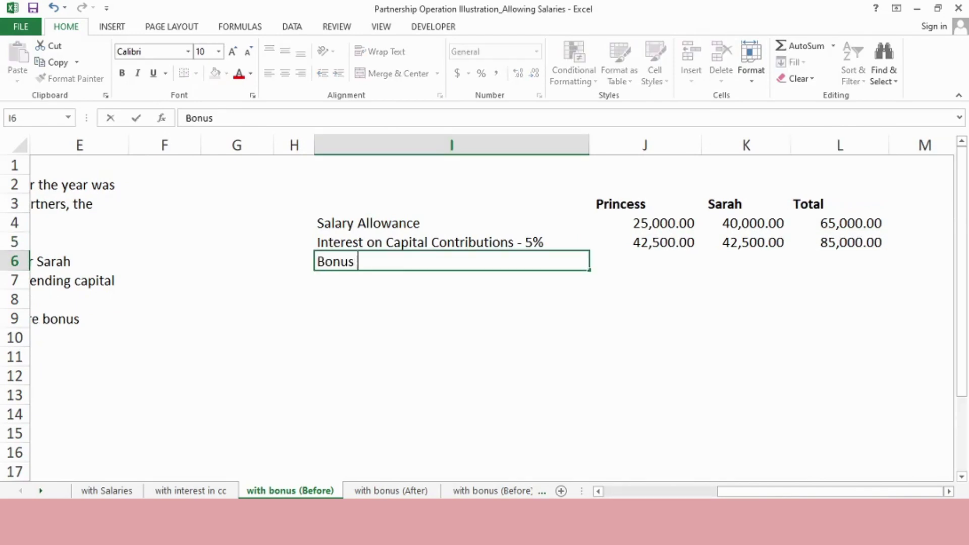
text( t)
key(BackSpace)
text(given to Princess)
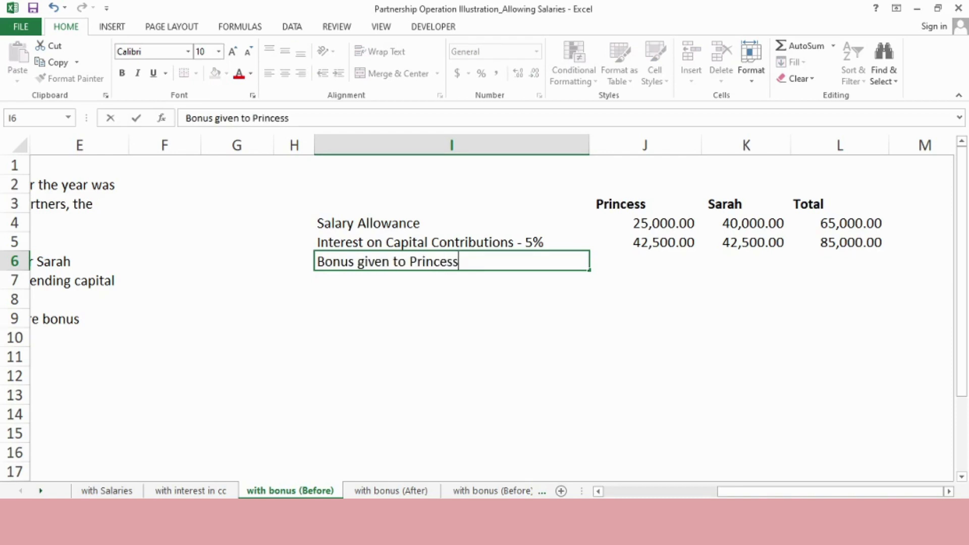
key(Return)
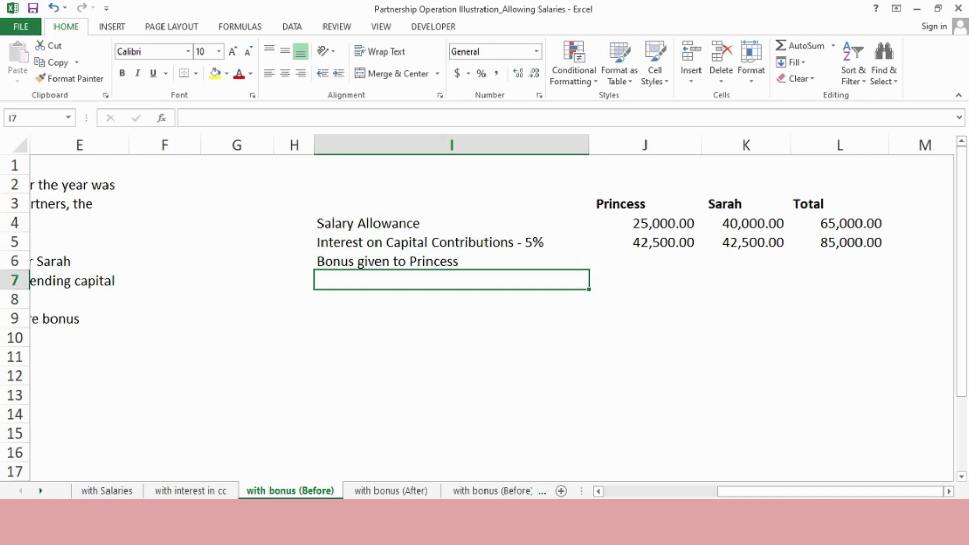
- Review the managing partner's bonus provision in row 9 of the problem text
click(111, 261)
click(111, 376)
click(111, 395)
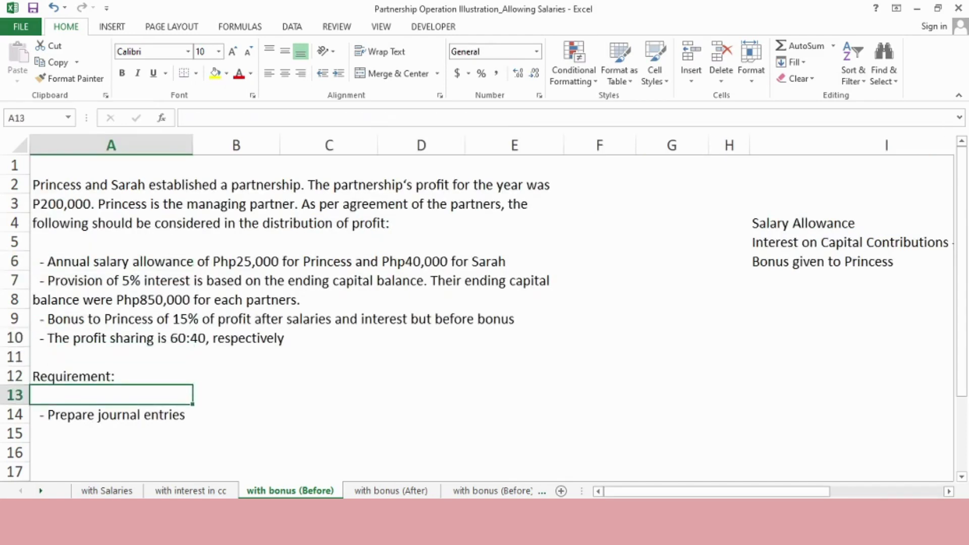
click(111, 319)
drag(192, 319, 465, 319)
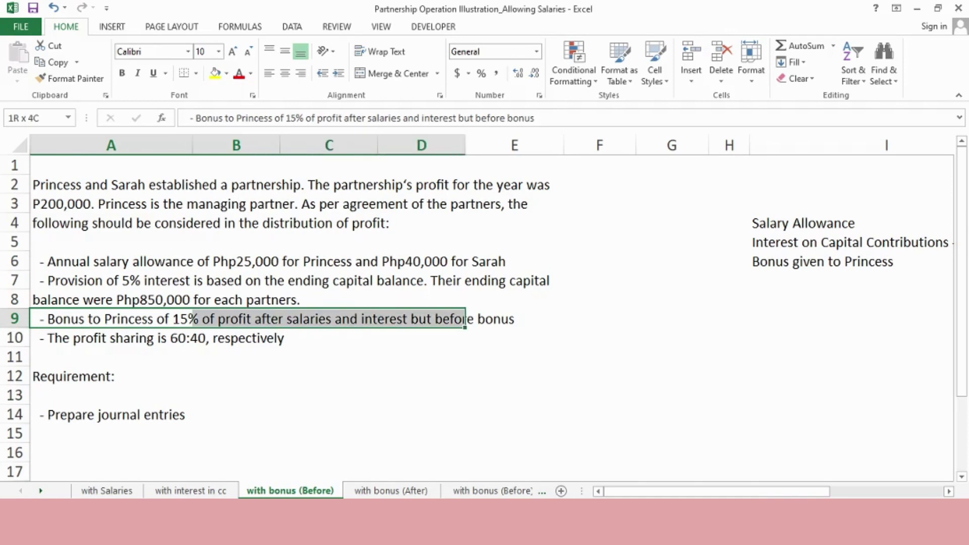
drag(465, 319, 465, 319)
- Start the bonus computation with the label Net Profit in I13 and 200,000 in J13
key(Right)
key(Right)
key(Right)
key(Right)
key(Right)
key(Right)
key(Right)
key(Right)
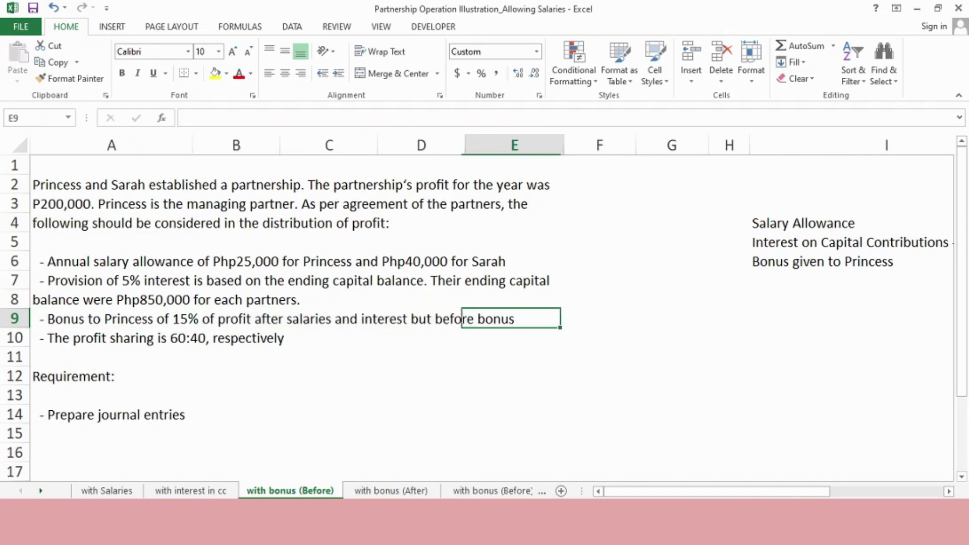
key(Down)
key(Down)
key(Down)
key(Down)
text(Net)
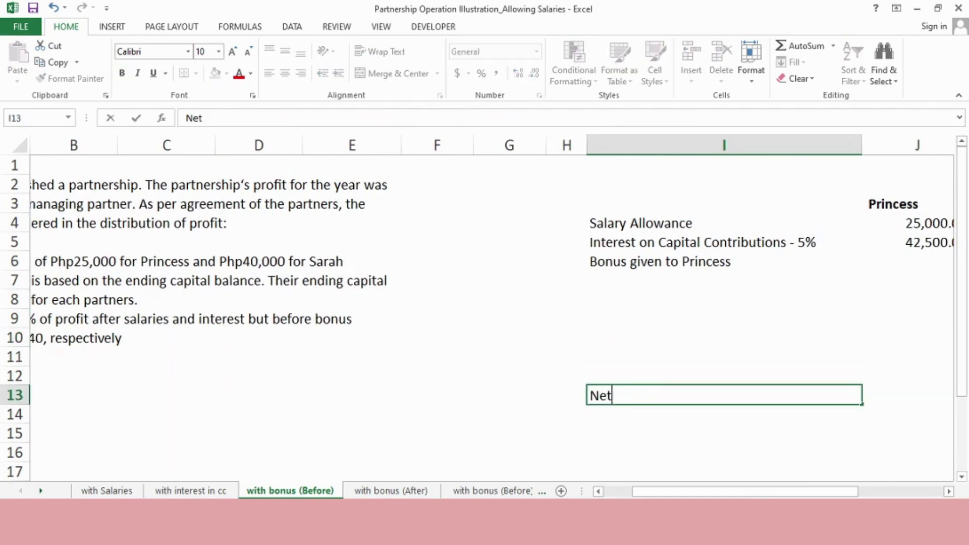
text( Profit)
key(Right)
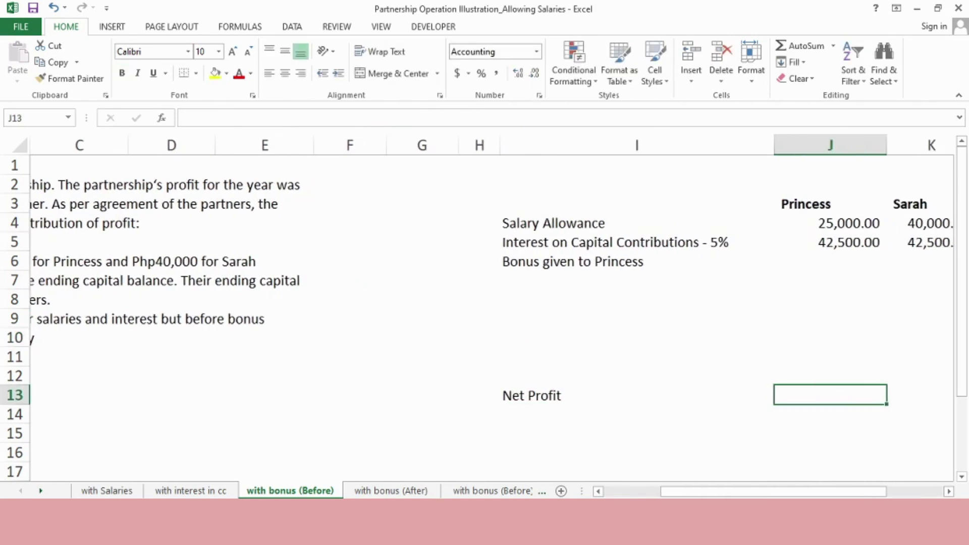
text(200,)
text(00000)
key(Return)
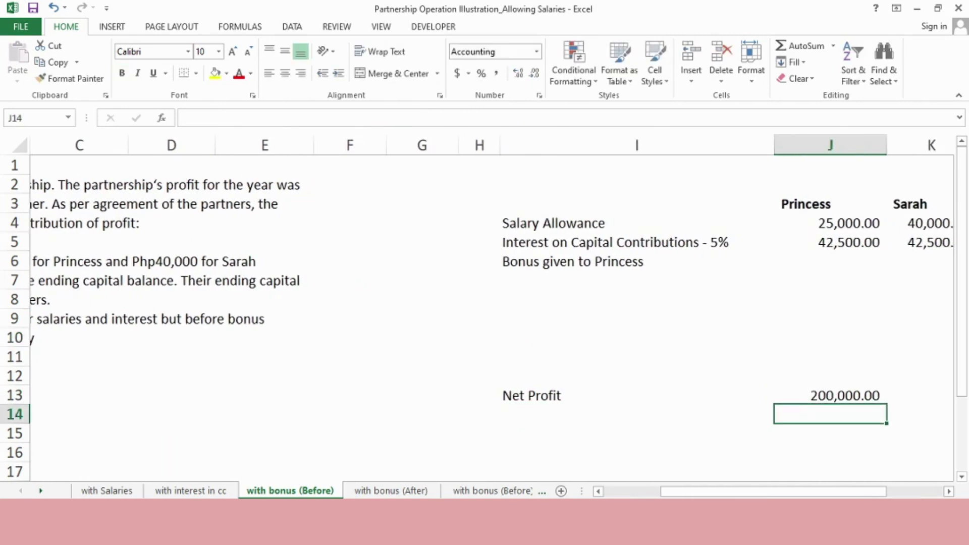
- Add the deduction label "Less: Total Salaries" in I14 beneath Net Profit
key(Up)
key(Left)
key(Down)
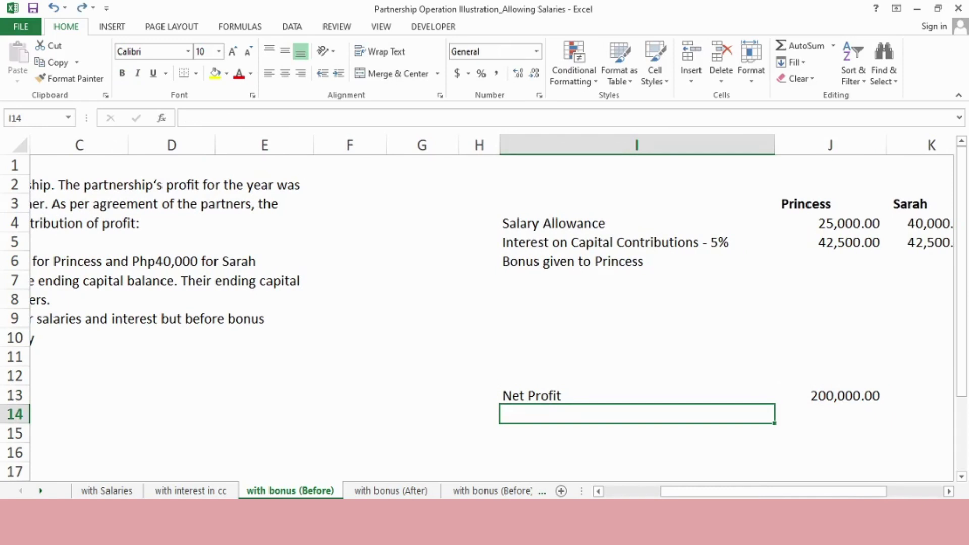
text(Less:)
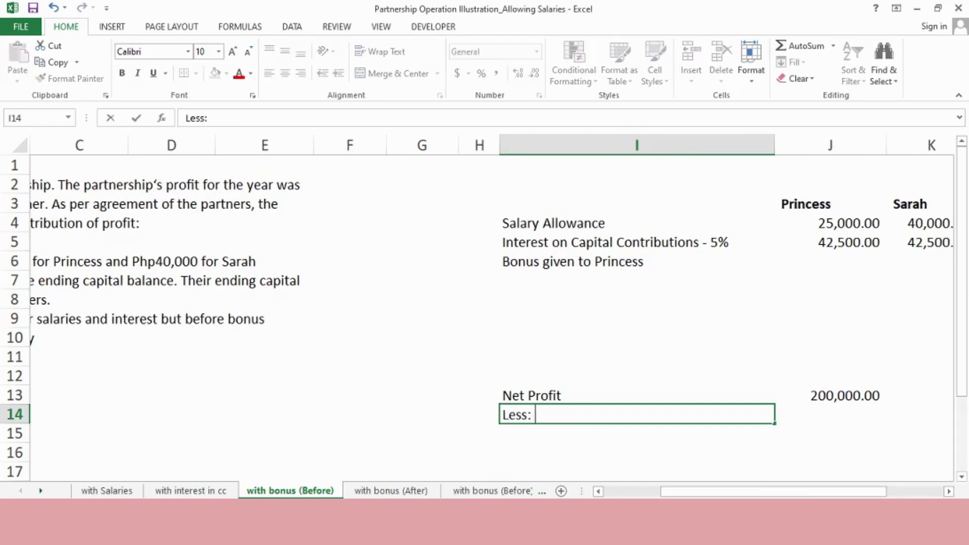
text( Total Sala)
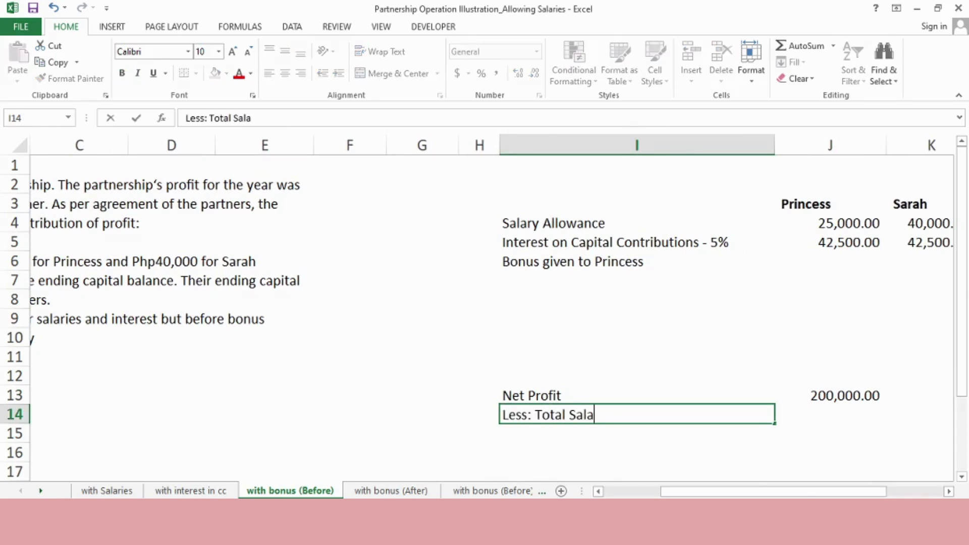
text(ries)
key(Return)
- Enter the total salaries deduction of -65,000 in J14
key(Up)
key(Right)
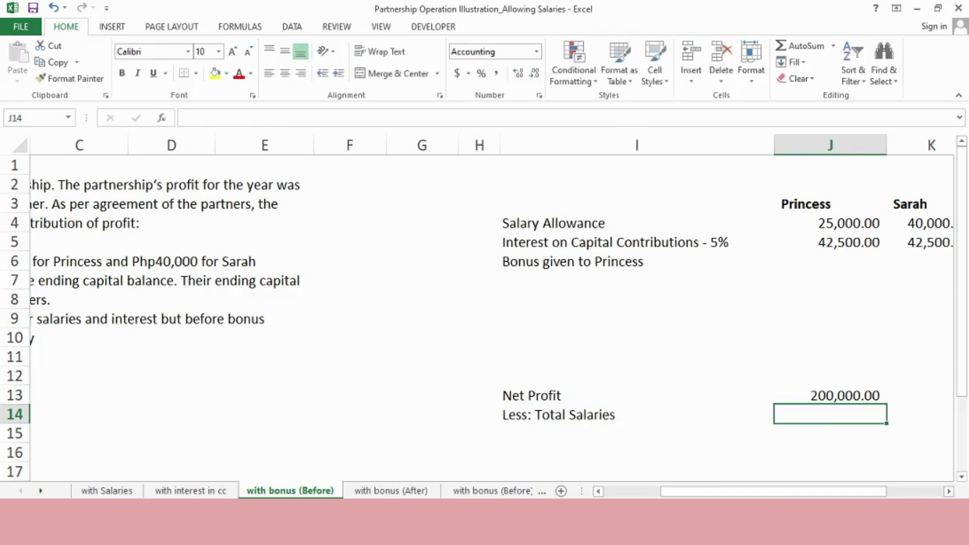
scroll(484, 313, right, 2)
text(-)
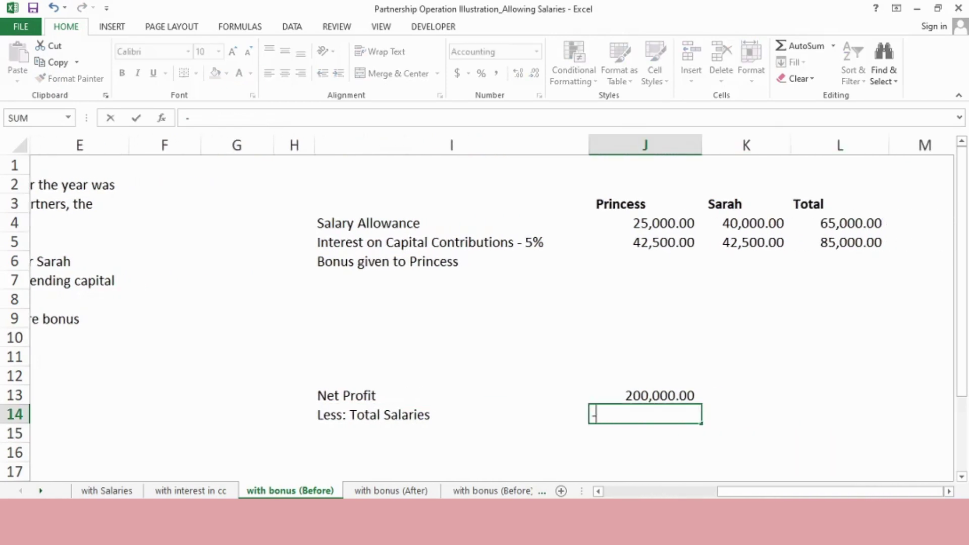
text(65000)
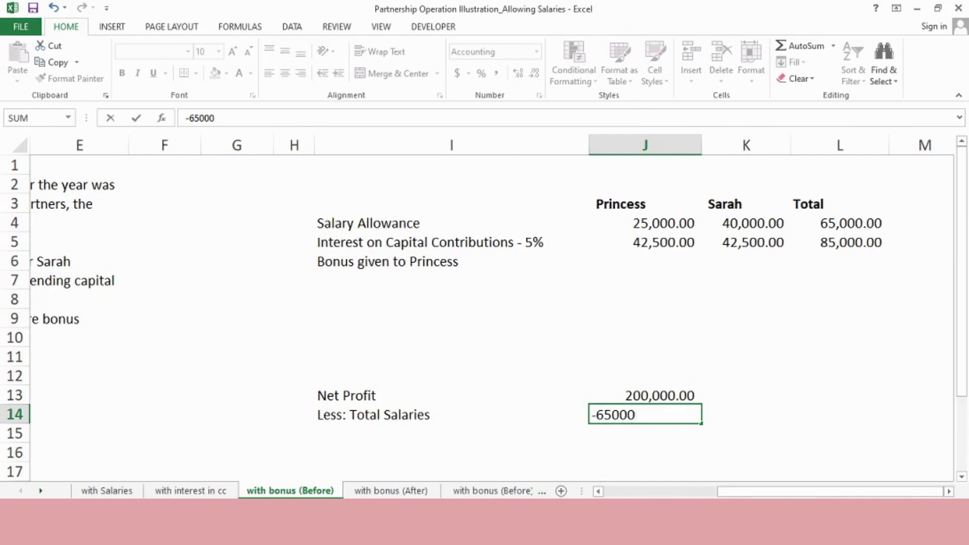
key(Return)
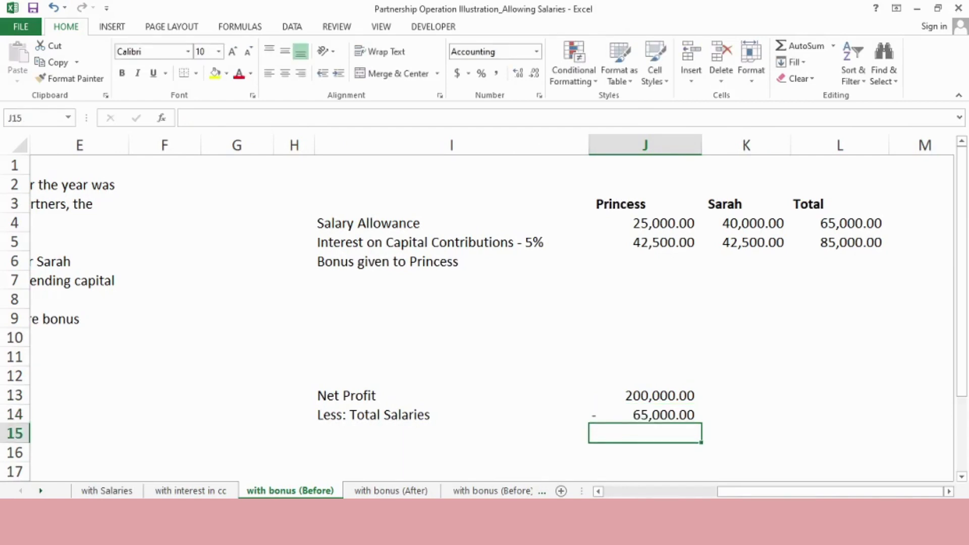
- Add an indented "Total Interest" label in I15 with the deduction of -85,000 in J15
click(452, 433)
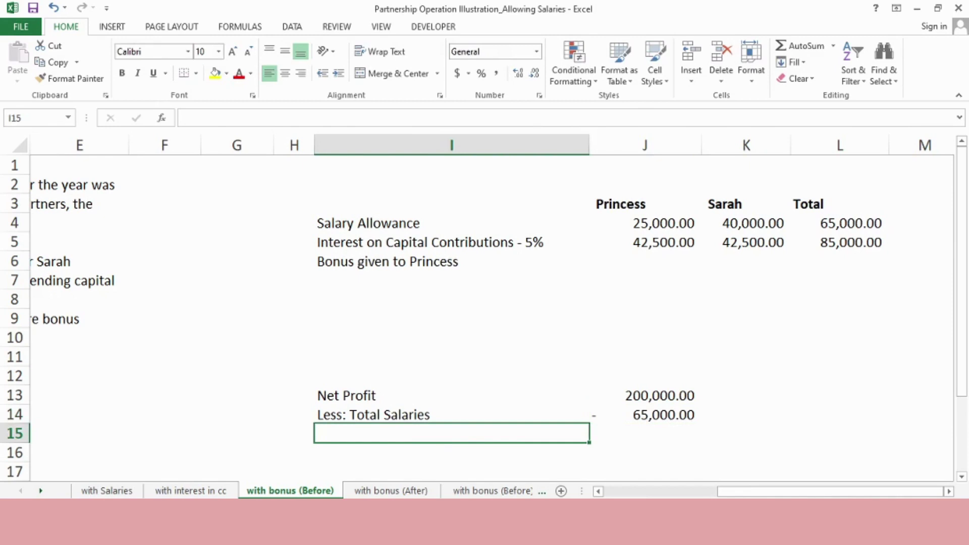
text(Total)
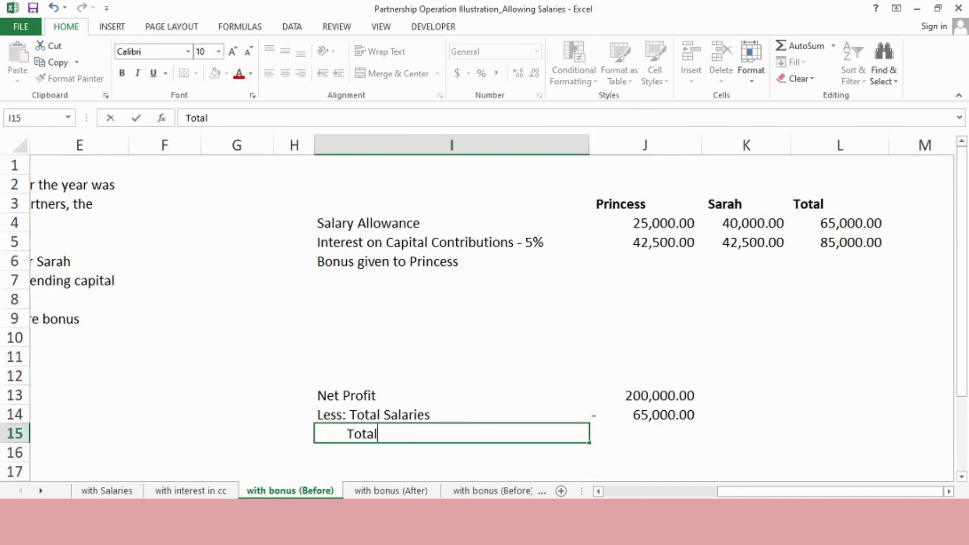
text( Interest)
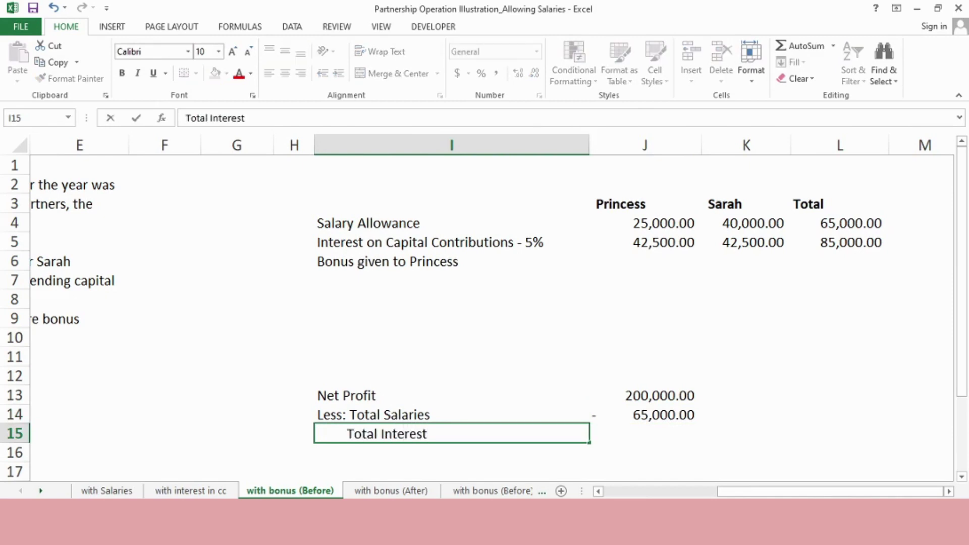
key(Tab)
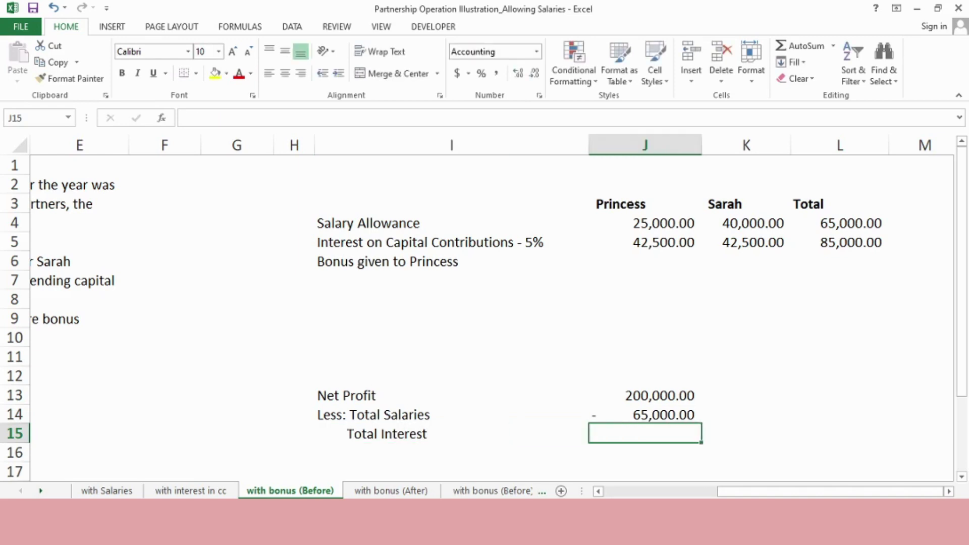
text(- 85,0)
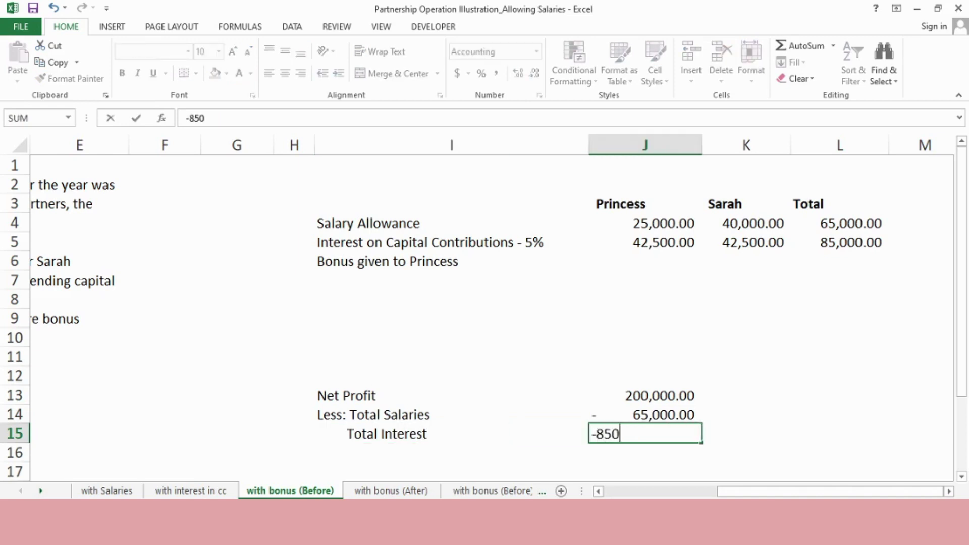
text(00)
key(Return)
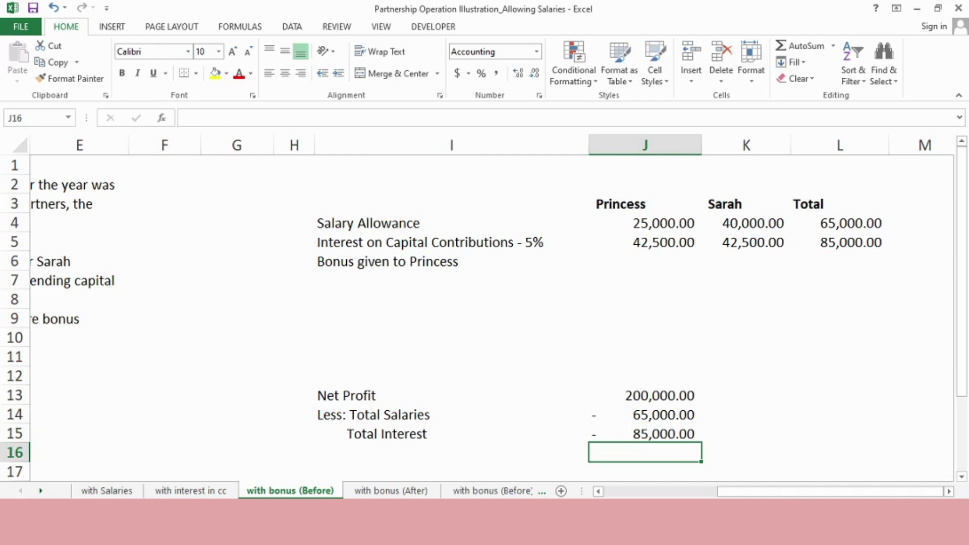
- Sum J13:J15 in J16 and make I16:J16 bold
key(alt+equal)
key(Return)
key(Up)
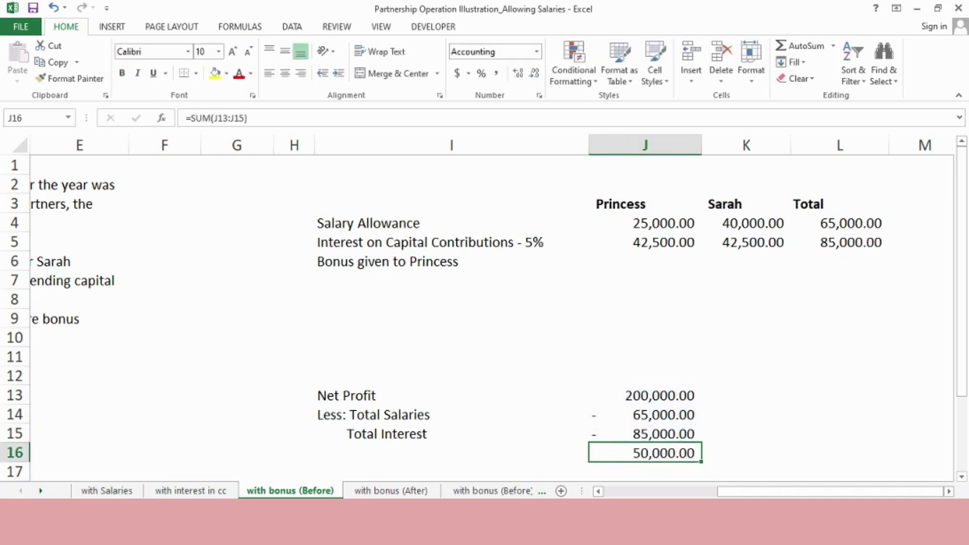
key(shift+Left)
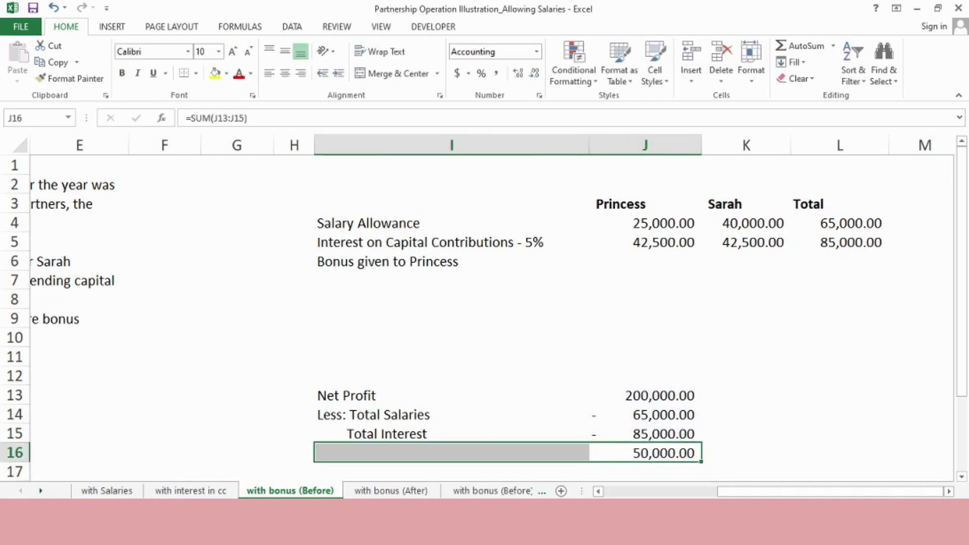
key(ctrl+b)
- Check the profit distribution terms in the problem text in column A
key(Left)
key(Left)
key(Left)
key(Left)
key(Left)
key(Left)
key(Left)
key(Left)
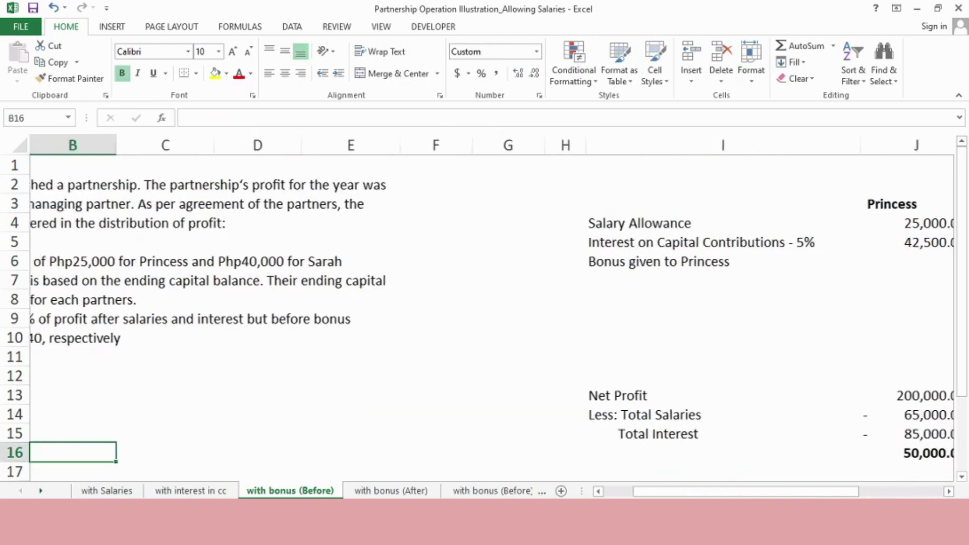
key(Right)
key(Left)
key(Left)
key(Right)
key(Left)
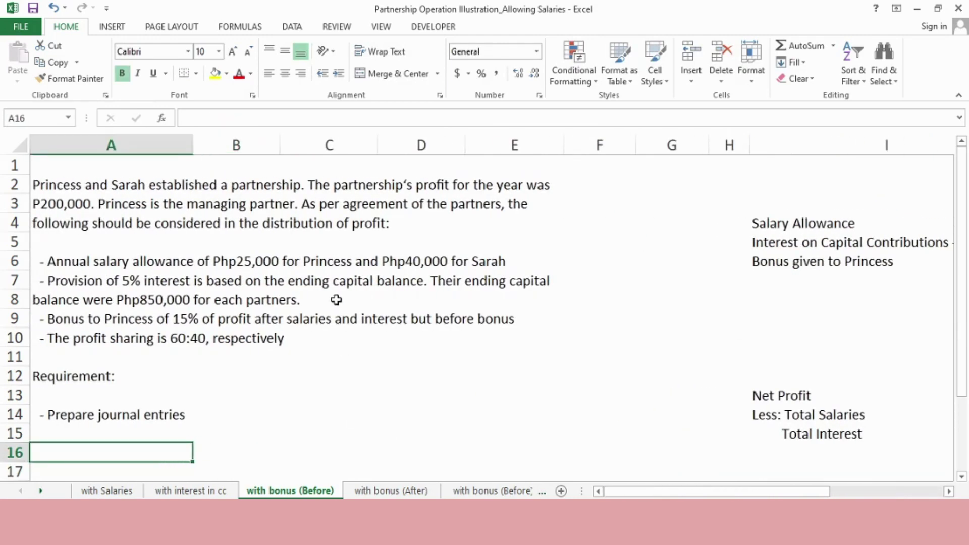
- Label the subtotal in I16 "Net Profit after salary and interest", indented beneath Total Interest
key(Right)
key(Right)
key(Right)
key(Right)
key(Right)
key(Right)
key(Right)
key(Right)
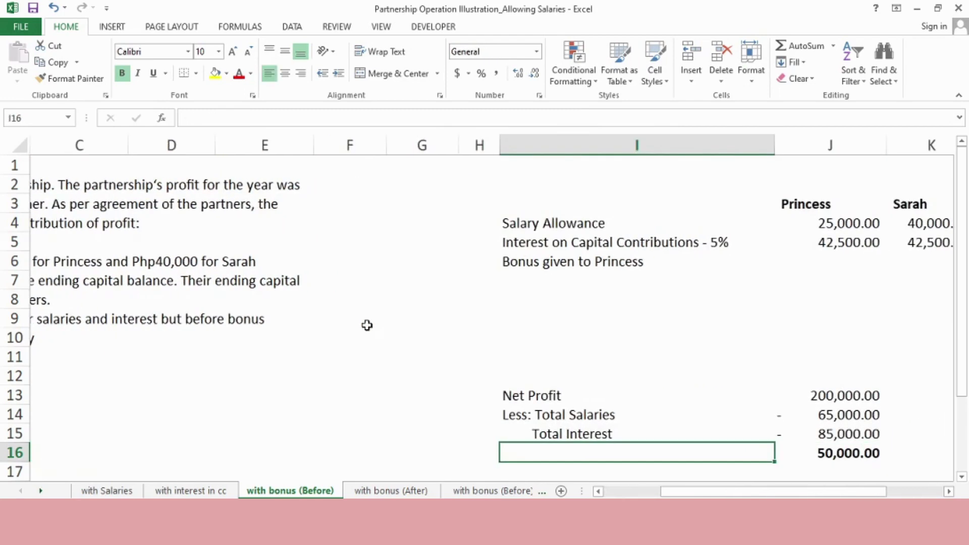
text(Net Profit)
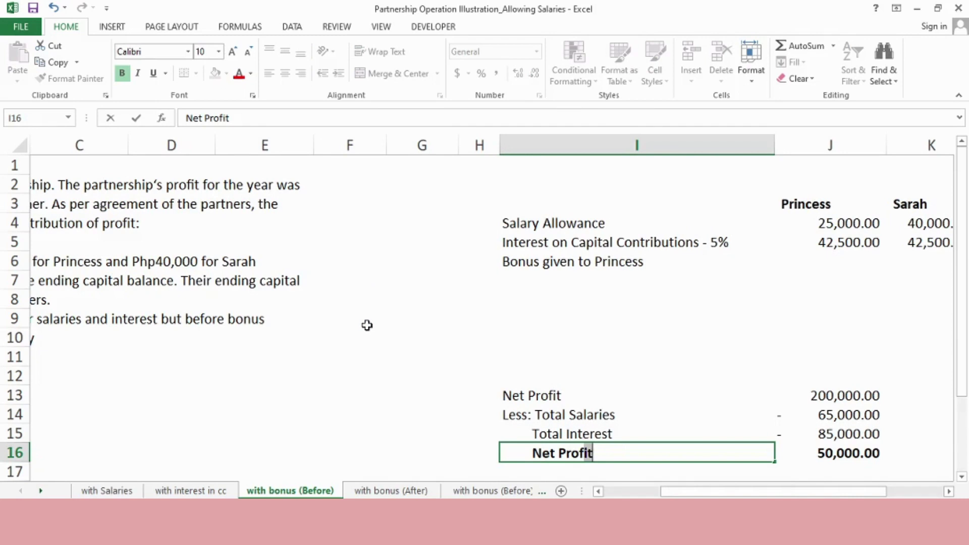
key(Right)
key(Right)
key(Left)
key(Left)
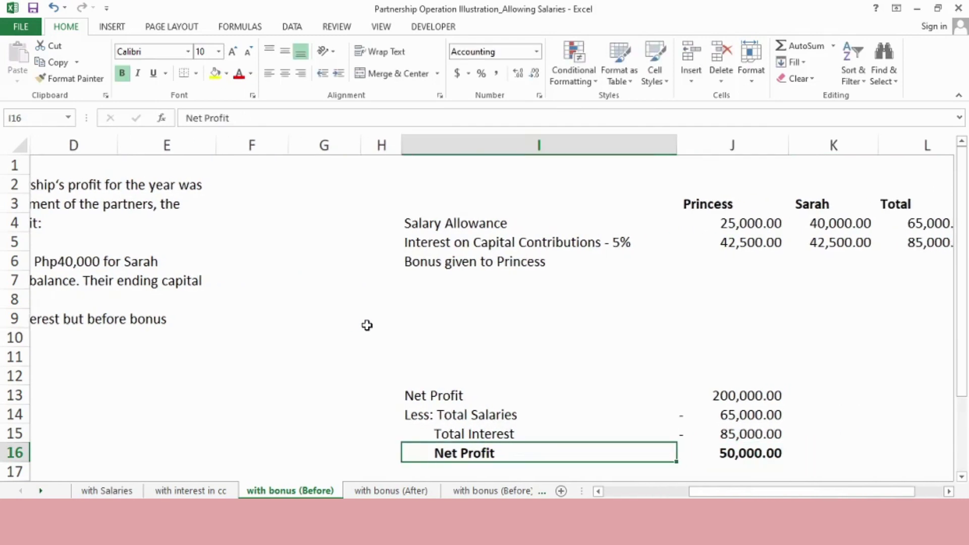
key(F2)
text(aft)
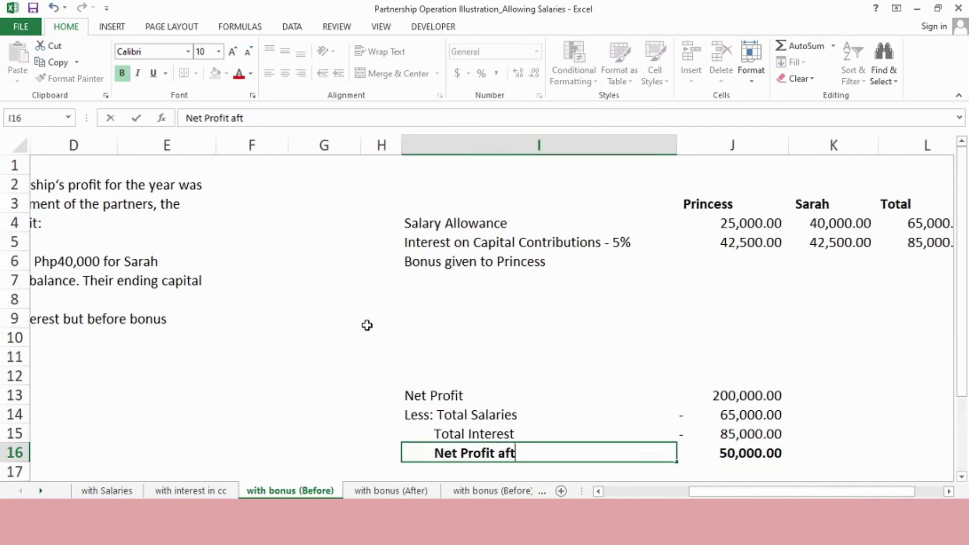
text(er salary an)
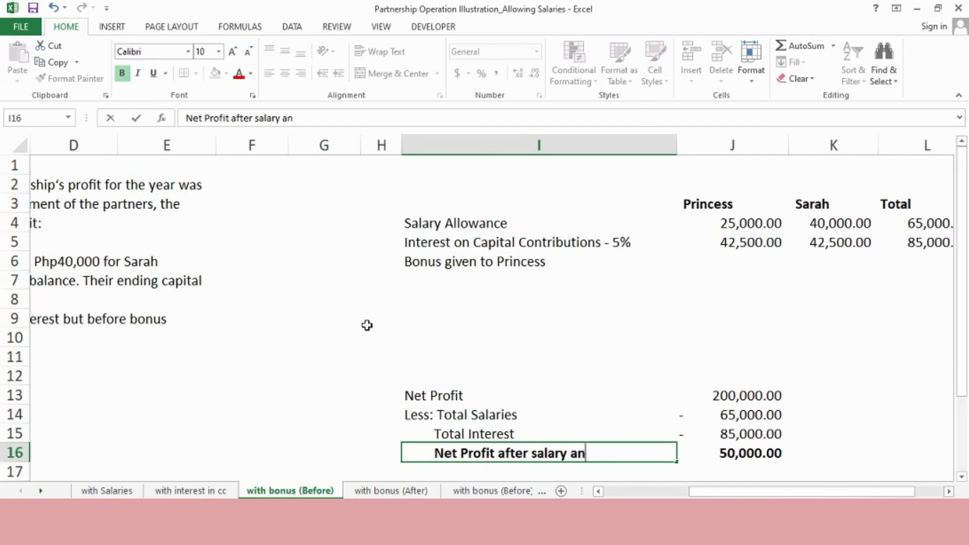
text(d interest)
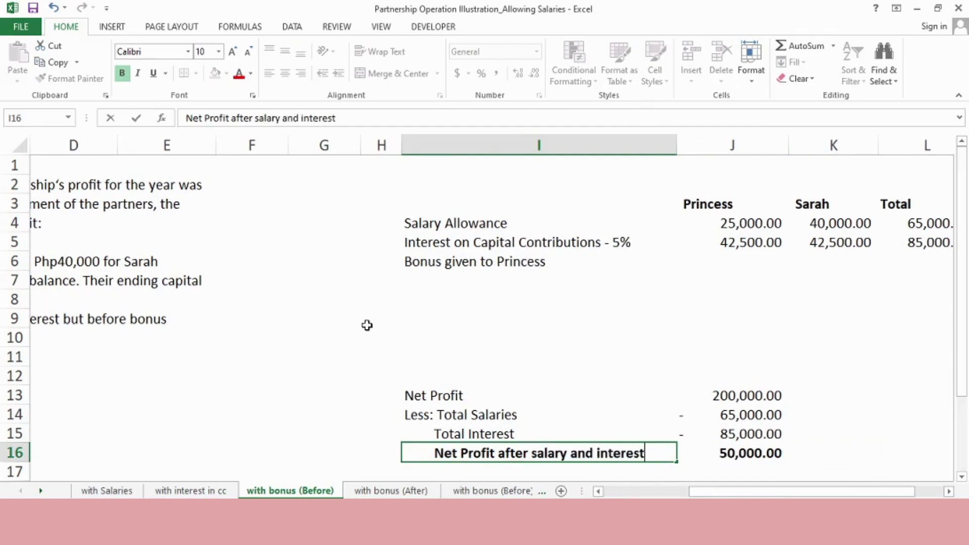
key(Return)
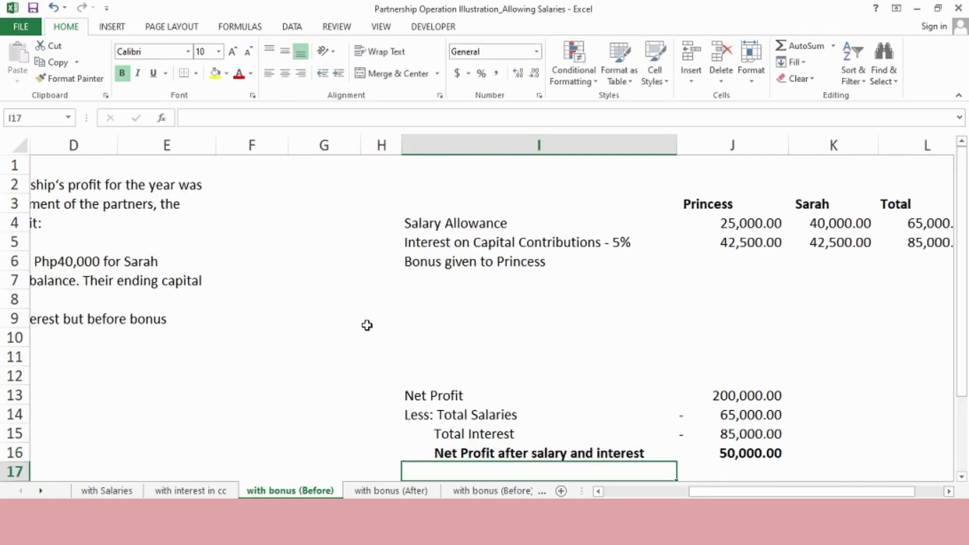
- Review the net profit computation in I13:J16 line by line, from Net Profit through the bold subtotal
key(Up)
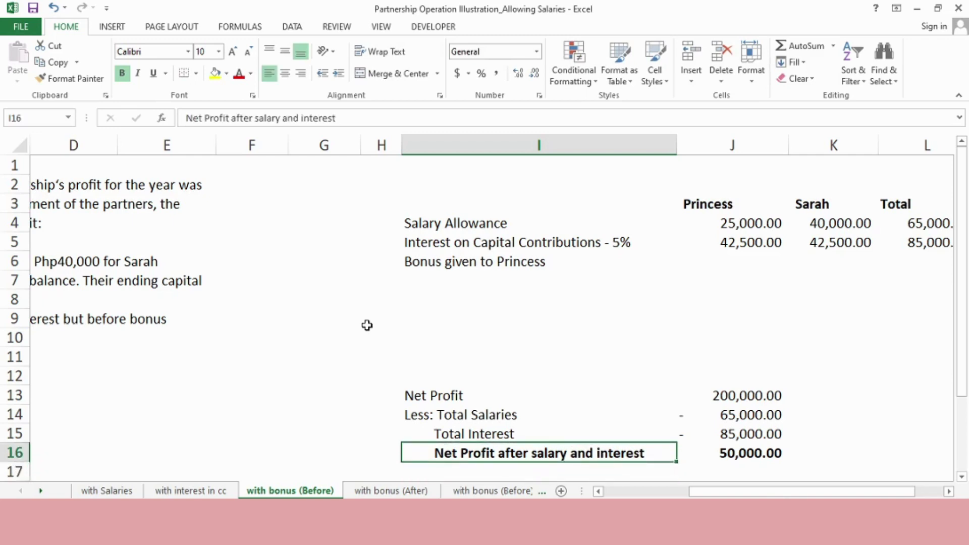
key(Up)
key(Up)
key(Up)
key(shift+Right)
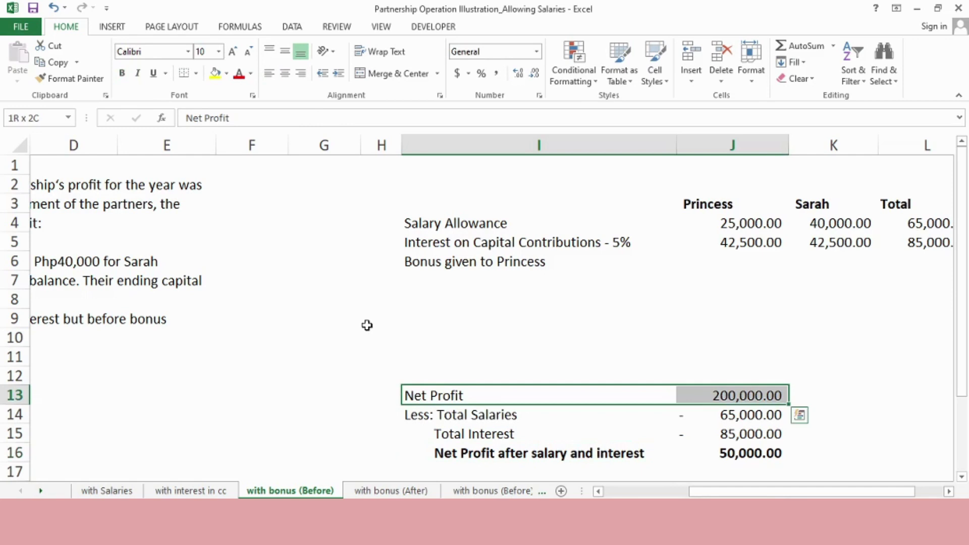
key(shift+Down)
key(shift+Down)
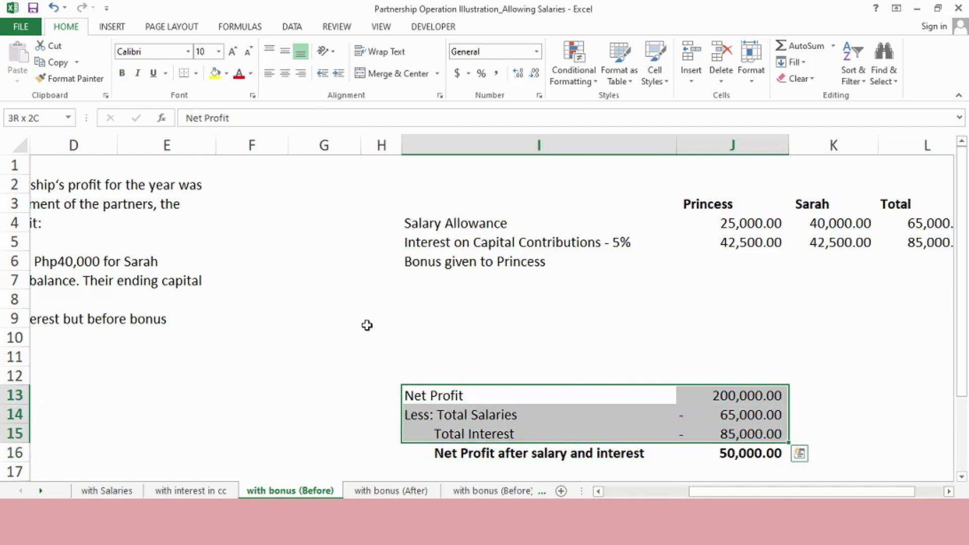
key(shift+Down)
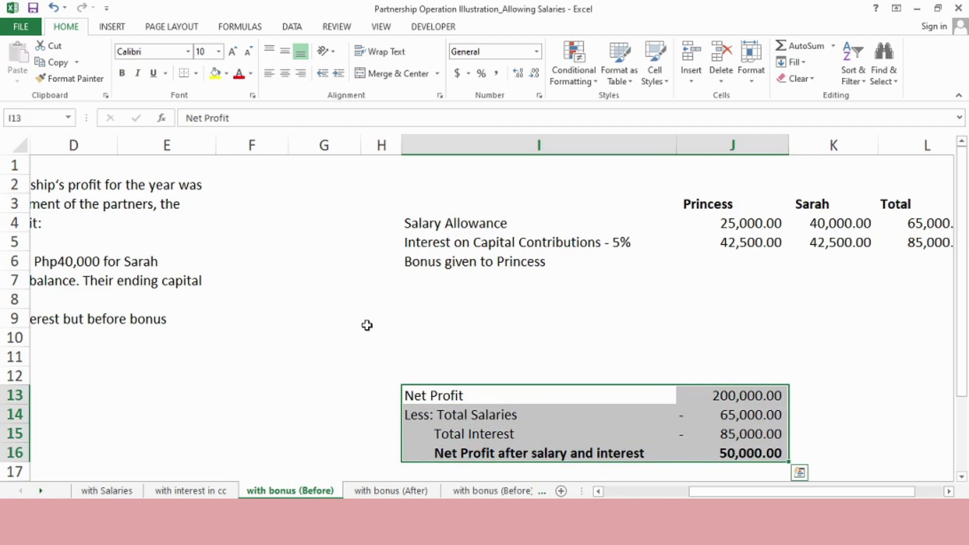
- Reread the managing partner's bonus rate and its basis in row 9 of the problem text
key(Home)
key(Up)
key(Up)
key(Up)
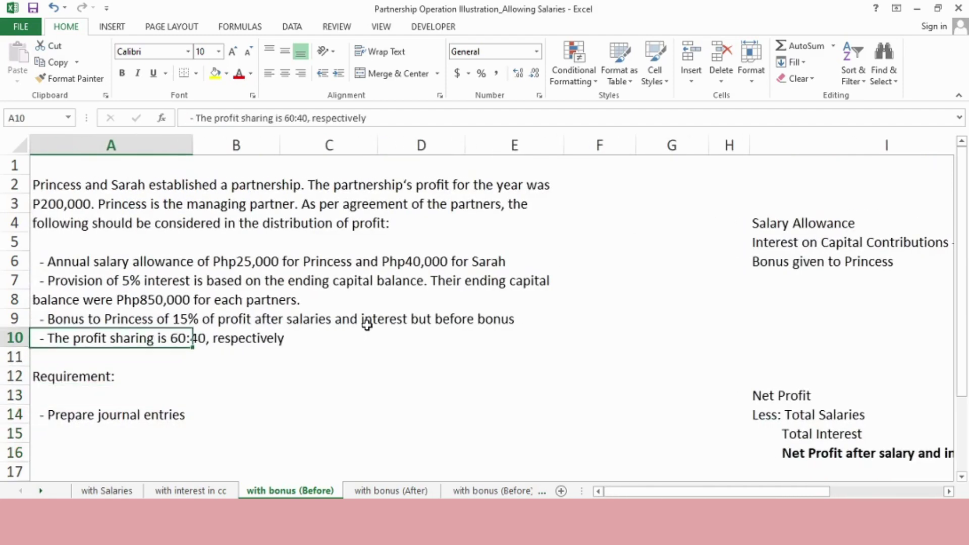
key(Up)
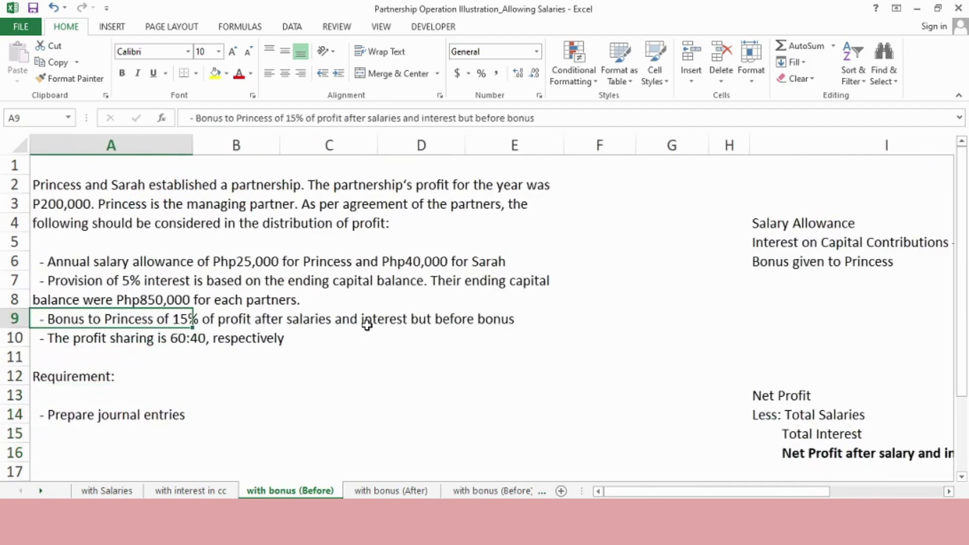
key(Right)
key(Right)
key(Right)
key(Right)
key(Right)
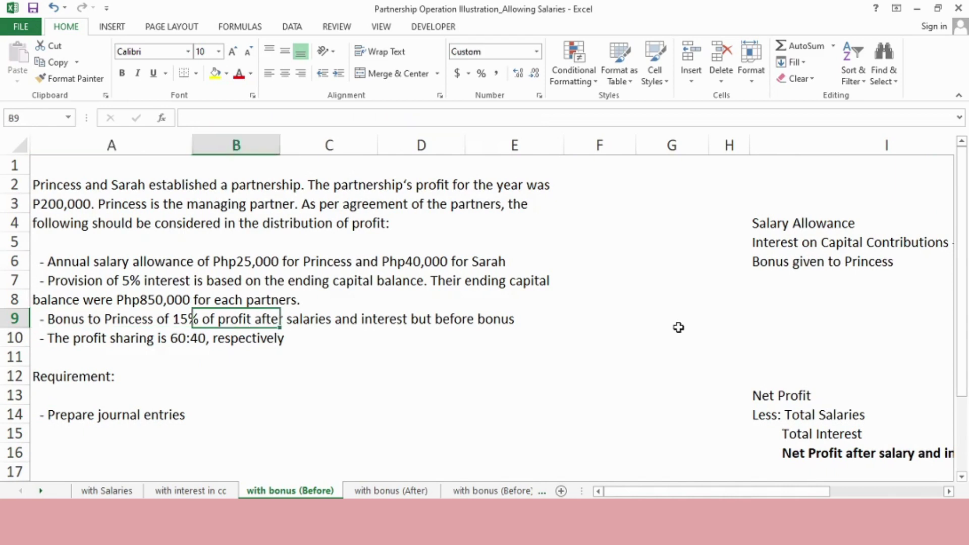
key(Right)
key(Right)
key(Home)
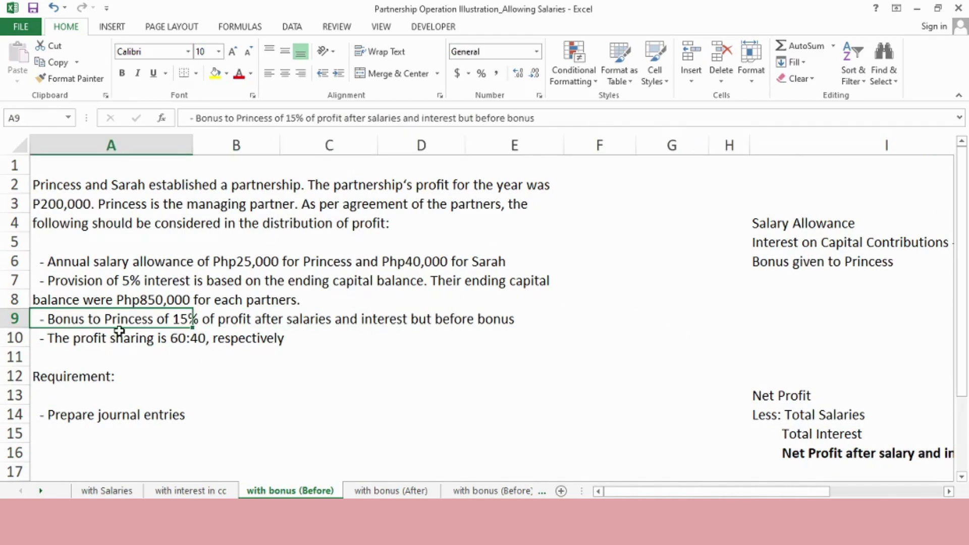
- Enter the 15% bonus rate in K16 beside the net profit after salary and interest
key(Right)
key(Right)
key(Right)
key(Right)
key(Right)
key(Right)
key(Right)
key(Right)
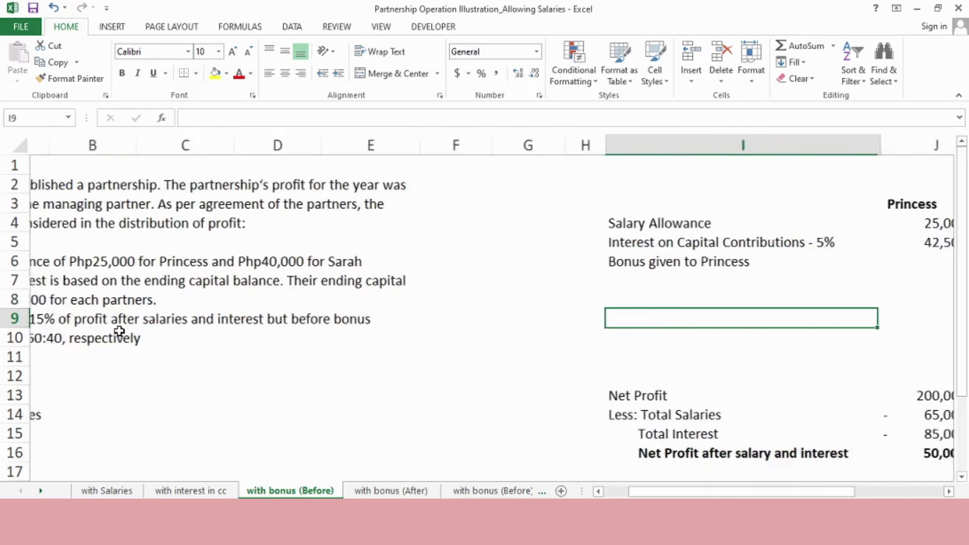
key(Down)
key(Down)
key(Down)
key(Down)
key(Down)
key(Down)
key(Down)
key(Right)
key(Right)
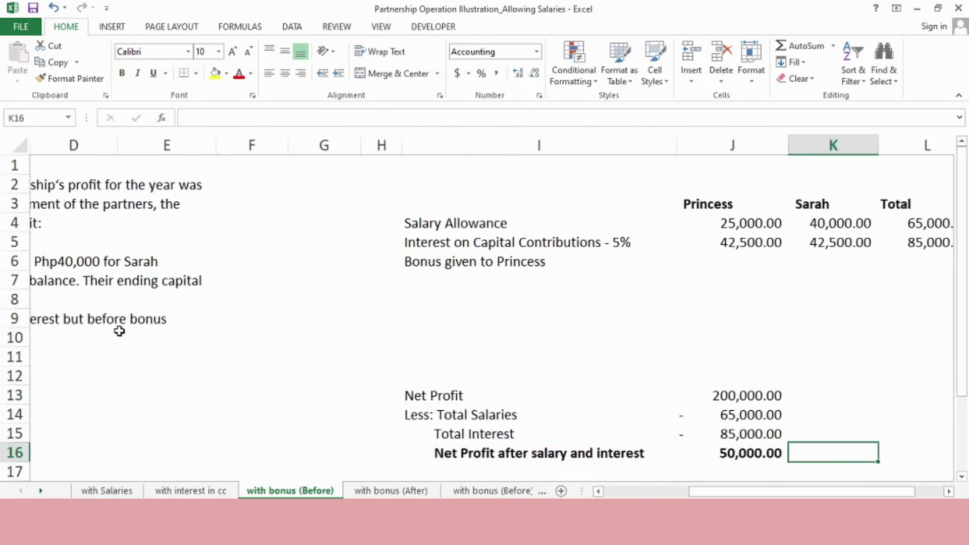
text(15%)
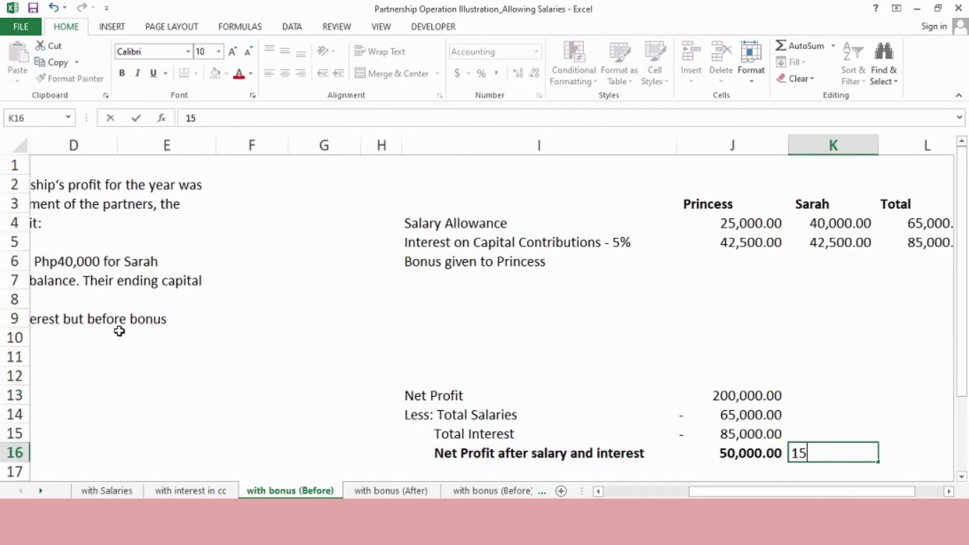
- Compute the bonus in L16 with the formula =J16*K16
key(Right)
text(=)
key(Left)
key(Left)
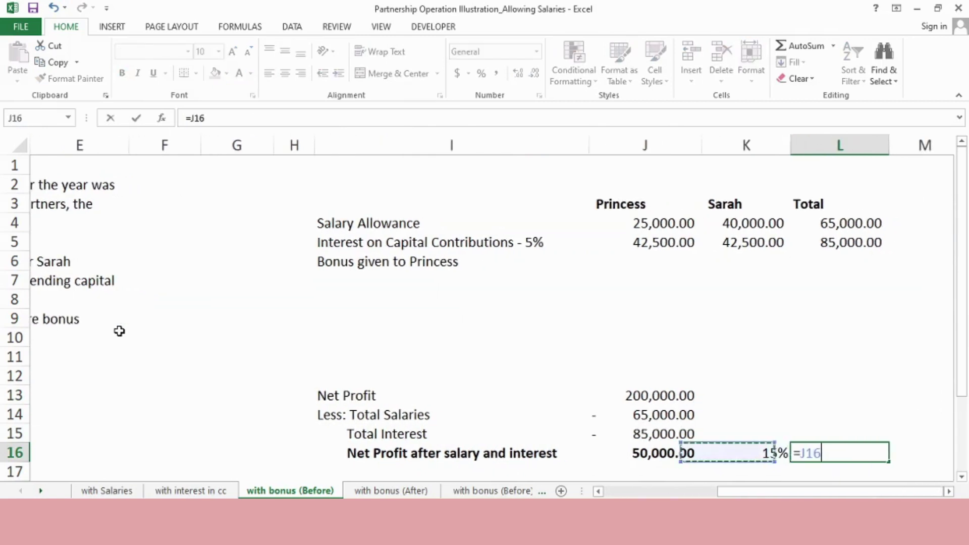
text(*)
key(Left)
key(Return)
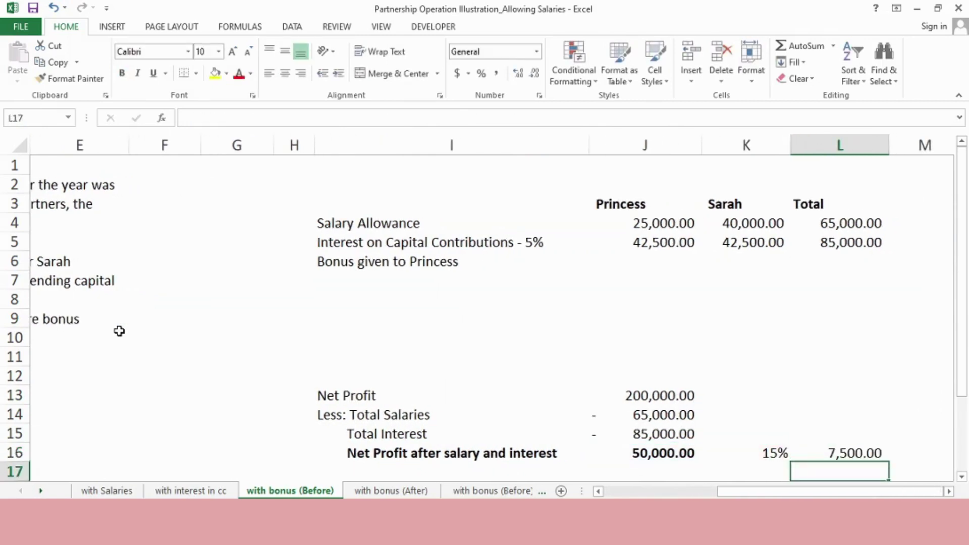
- Enter the managing partner's bonus of 7500 in J6 of the distribution schedule
key(Up)
key(ctrl+Up)
key(Down)
key(Left)
key(Left)
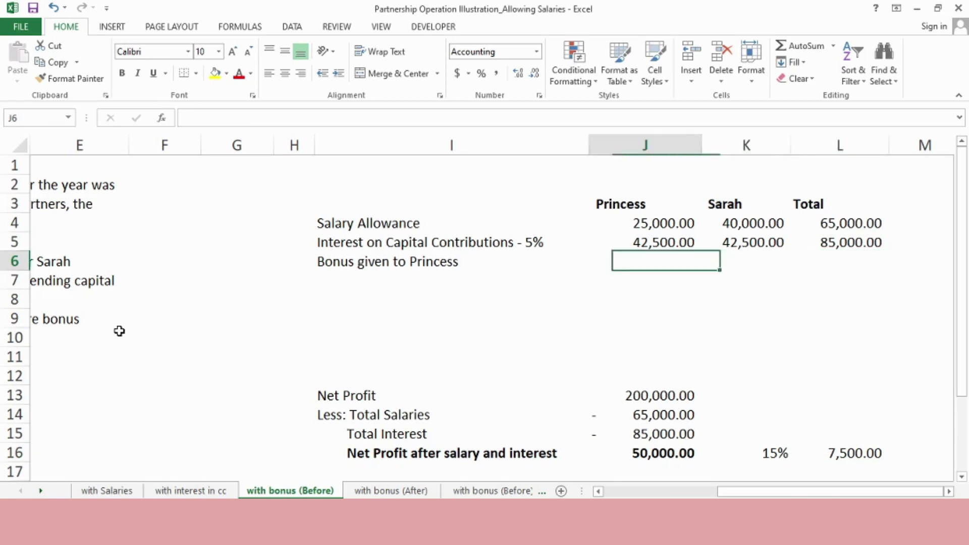
text(7500)
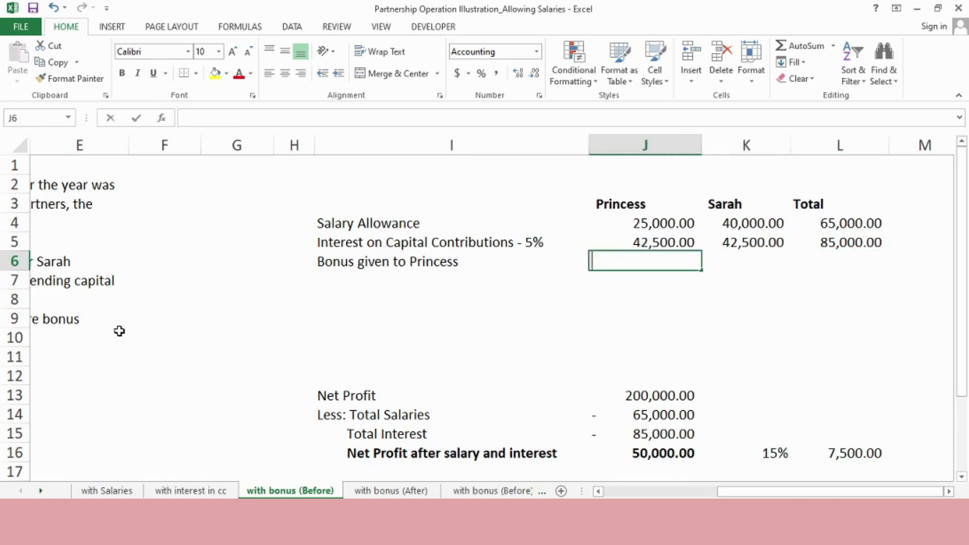
key(Tab)
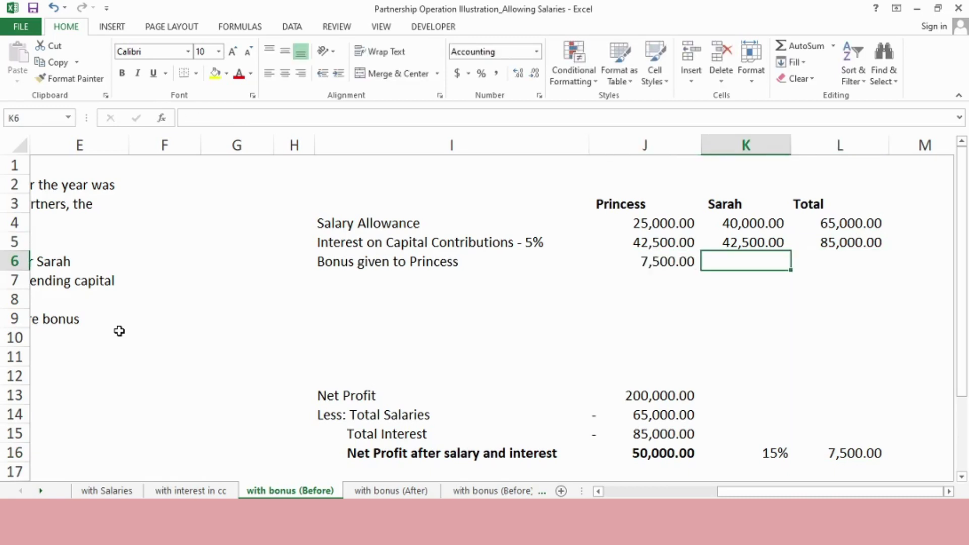
- Enter 0 as the other partner's bonus in K6 and copy the row total formula from L5 into L6
text(0)
key(Tab)
key(Up)
key(ctrl+c)
key(Down)
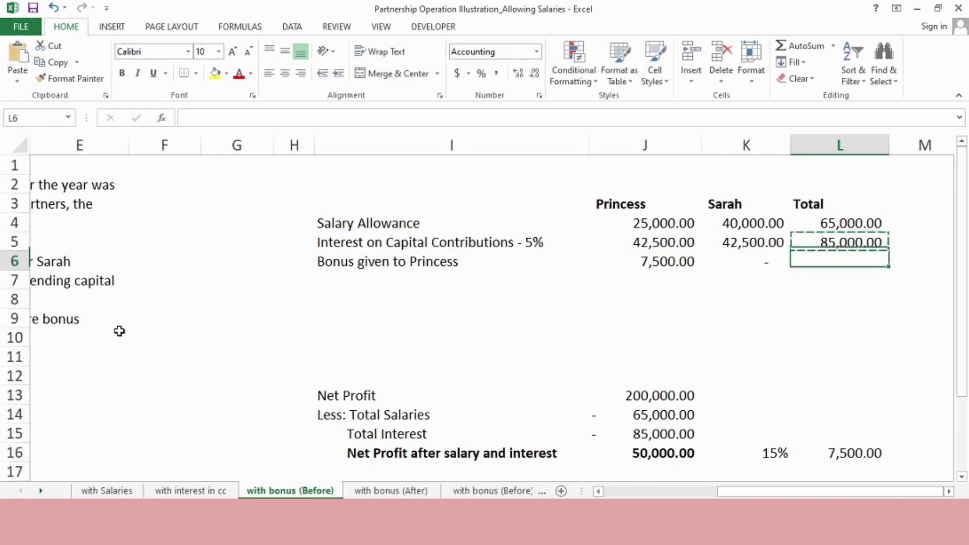
key(ctrl+v)
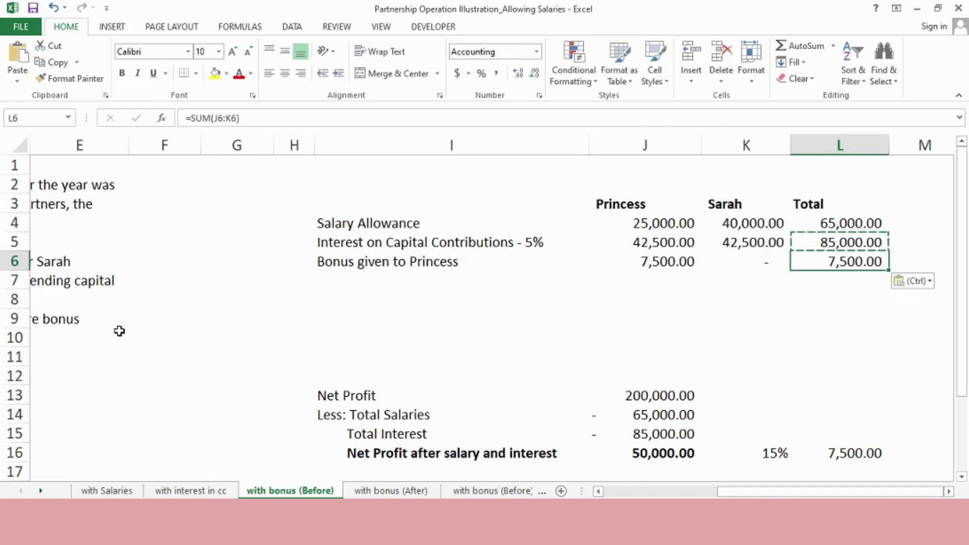
- Add the label "Remaining Profit" in I7, below the bonus row of the schedule
key(Left)
key(Left)
key(Left)
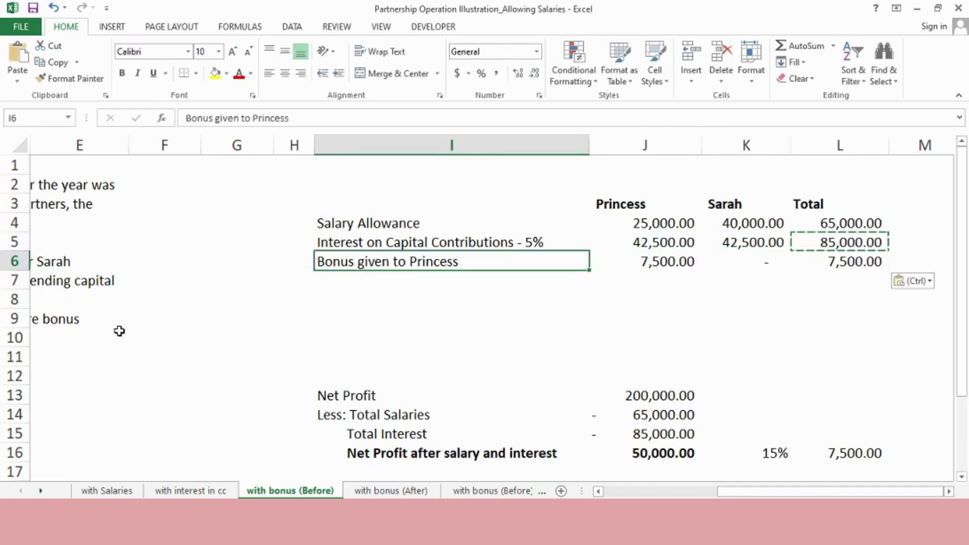
key(Down)
text(Ree)
key(BackSpace)
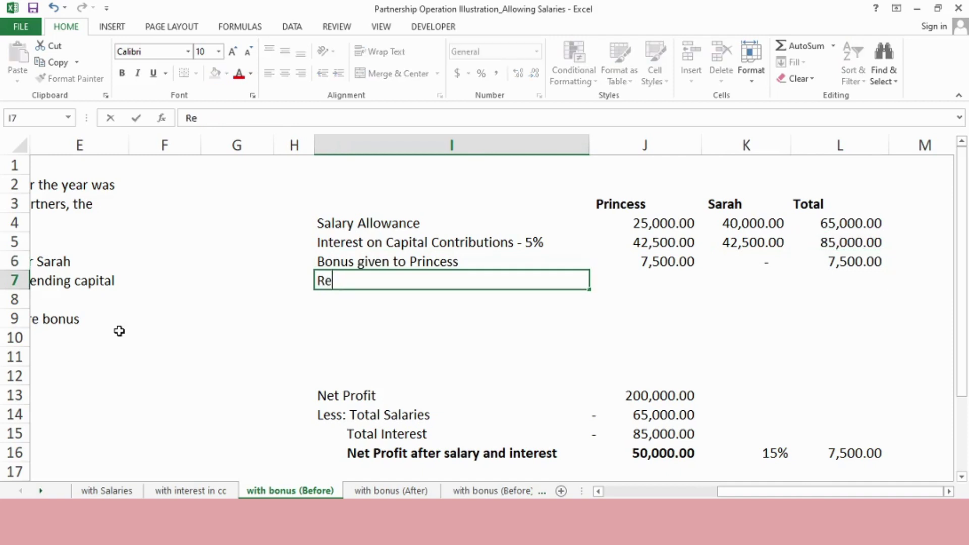
text(maining )
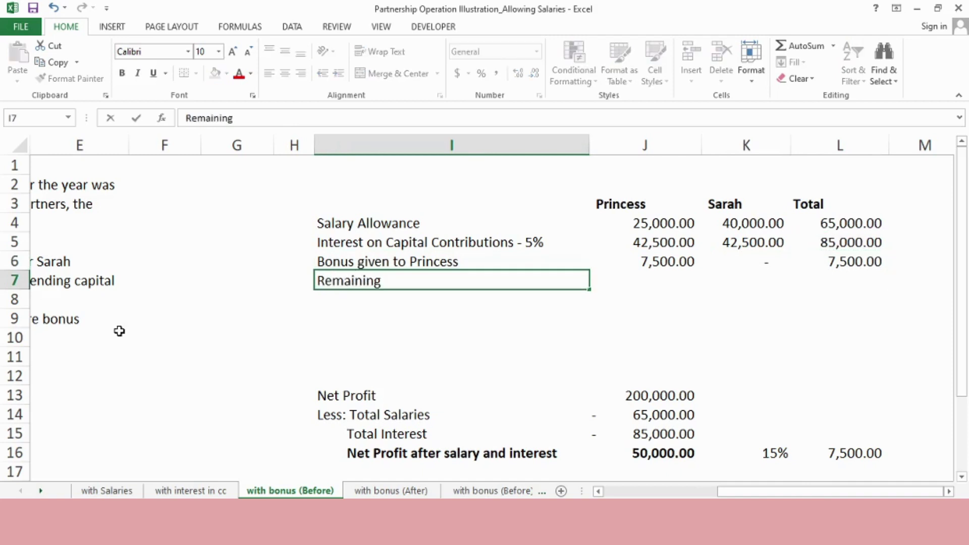
text(Profit)
key(Return)
- Enter the bonus deduction of -7500 in J17, below the net profit after salary and interest, in non-bold text
key(Down)
key(Down)
key(Down)
key(Down)
key(Down)
key(Down)
key(Down)
key(Down)
key(Down)
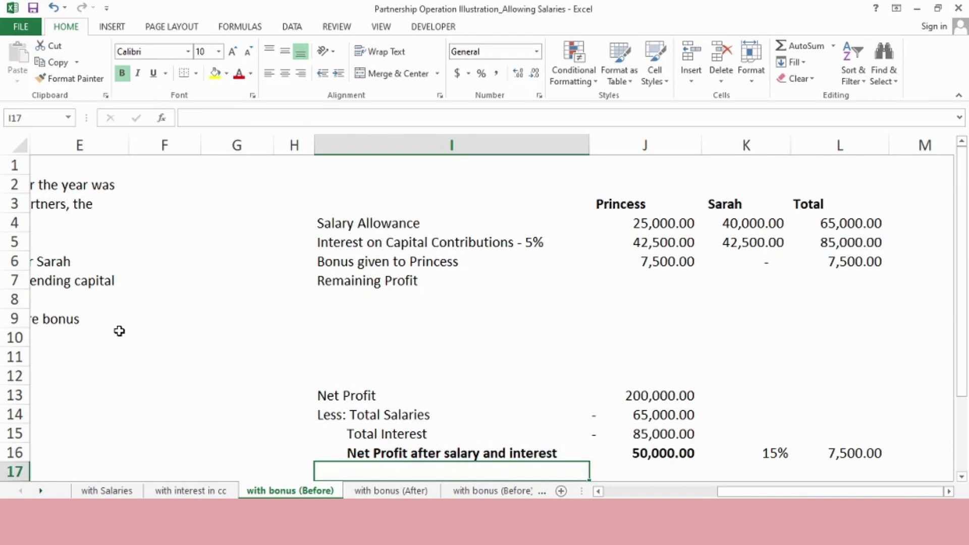
key(Up)
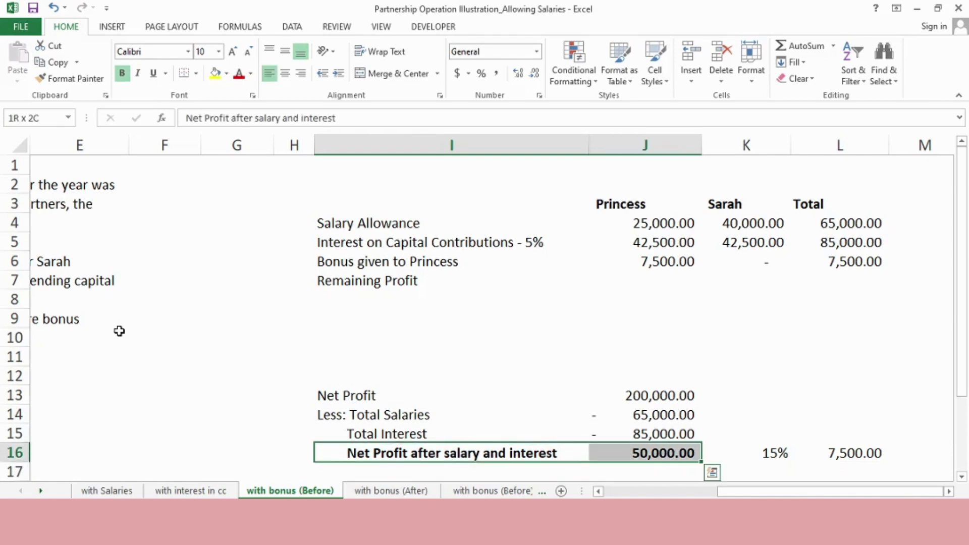
key(Right)
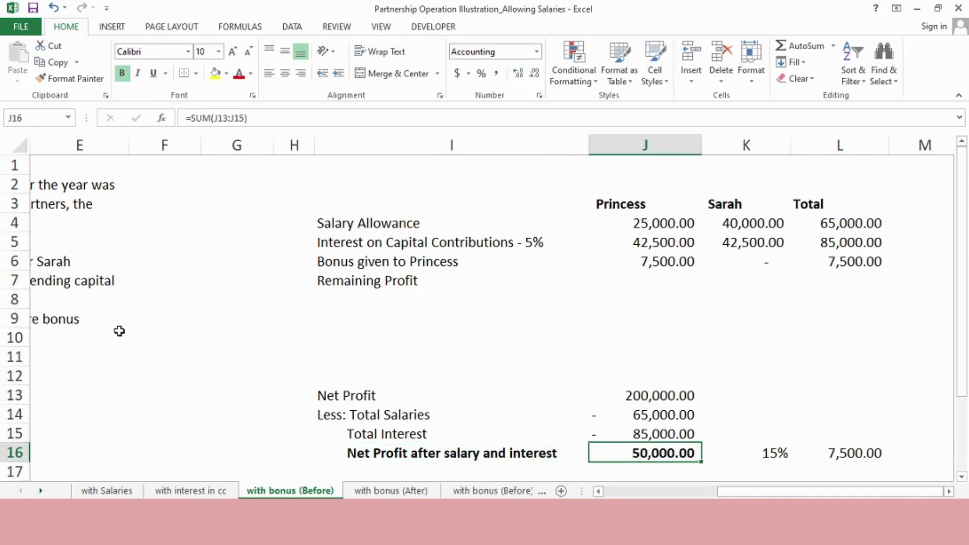
key(Down)
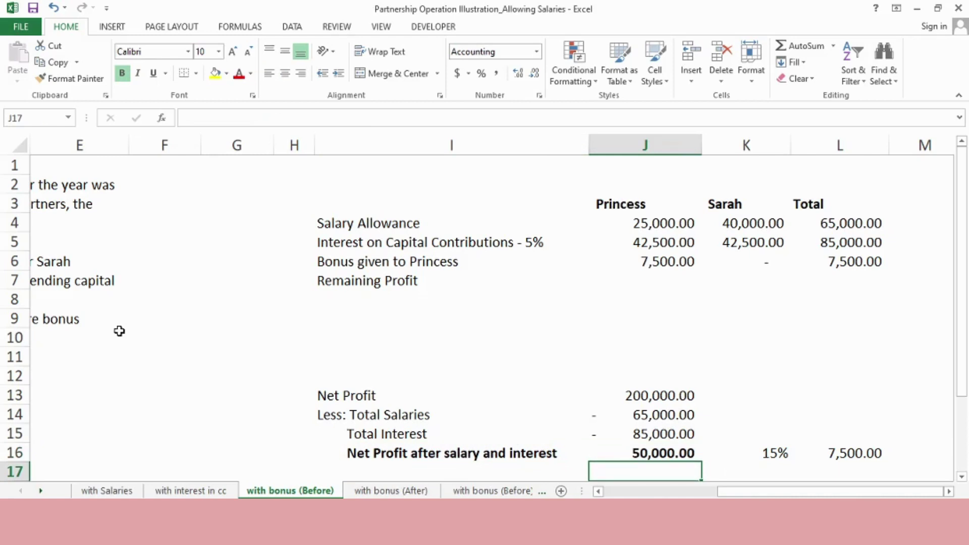
text(-)
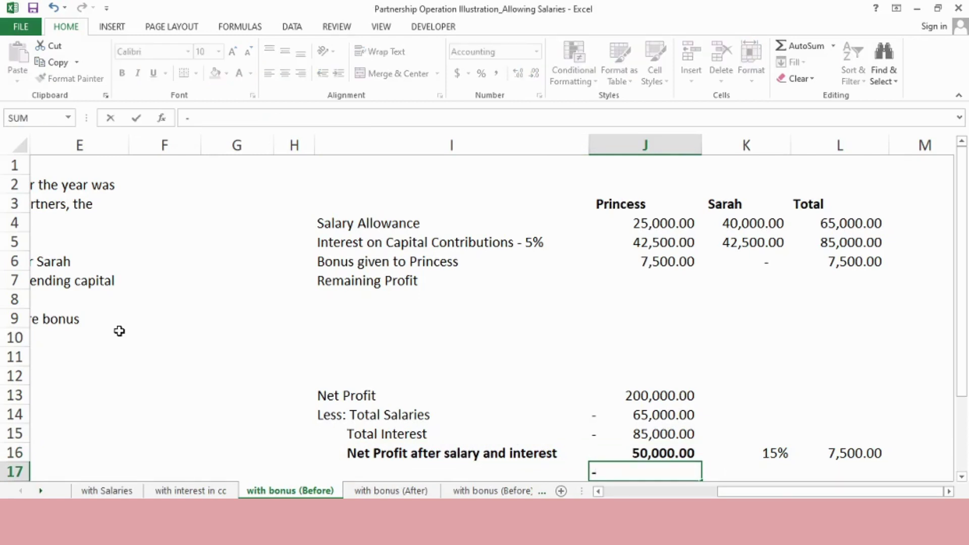
text(7500)
key(Return)
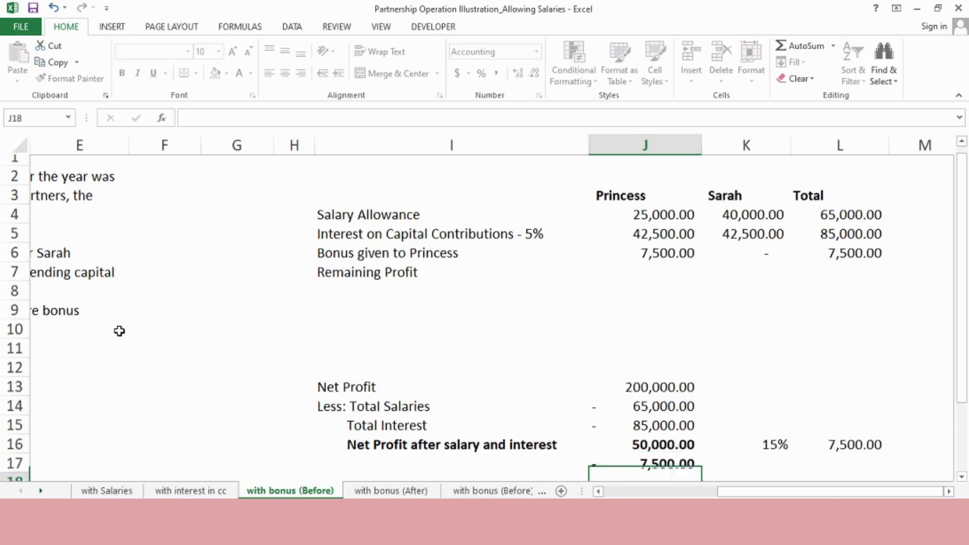
key(Up)
key(ctrl+b)
- Label I17 as the bonus given to the managing partner in non-bold text, and remove the indent from the subtotal label in I16
key(Left)
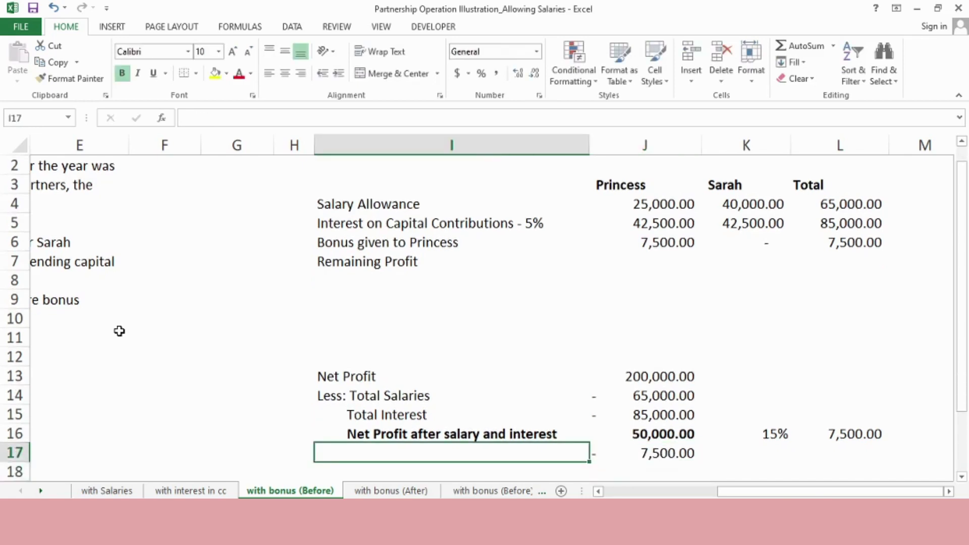
text(Bonus gi)
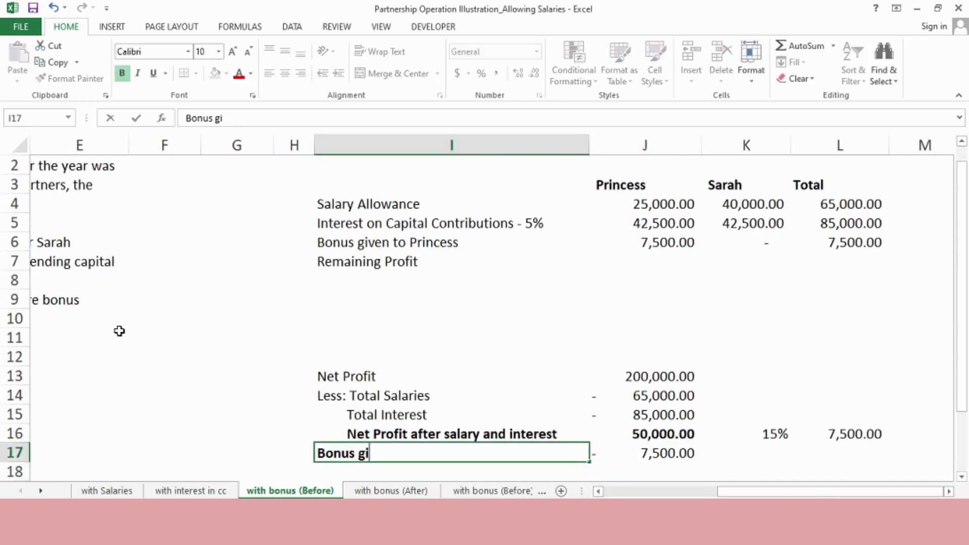
text(ven to Princess)
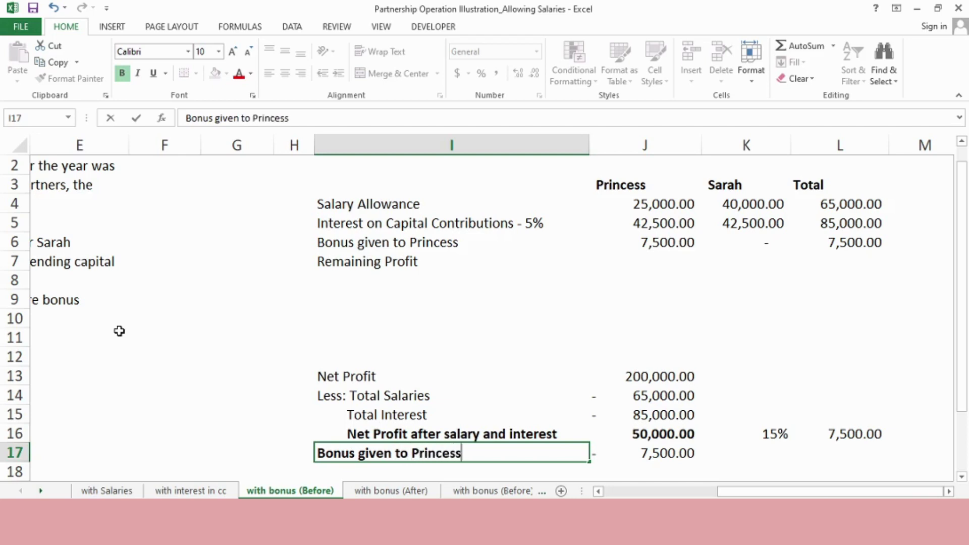
key(Up)
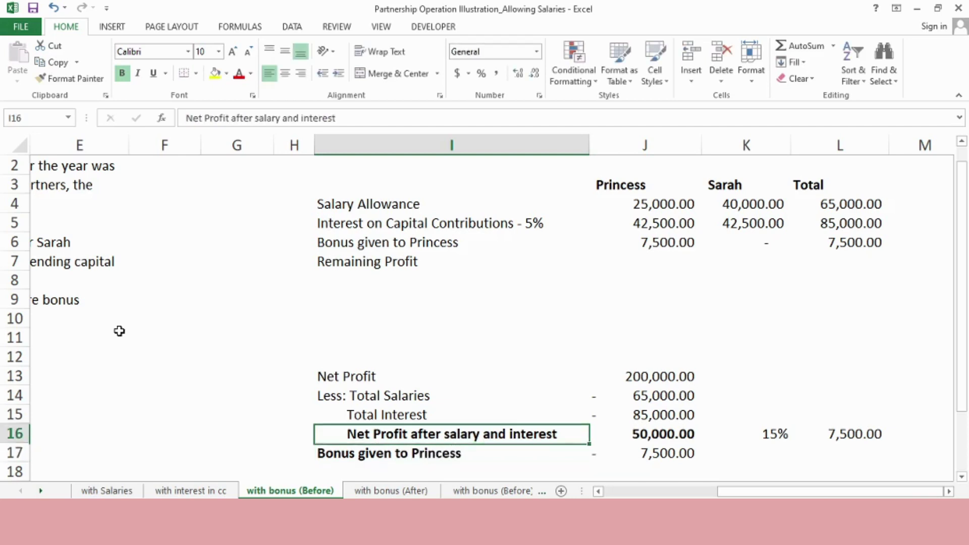
click(324, 74)
key(Down)
key(ctrl+b)
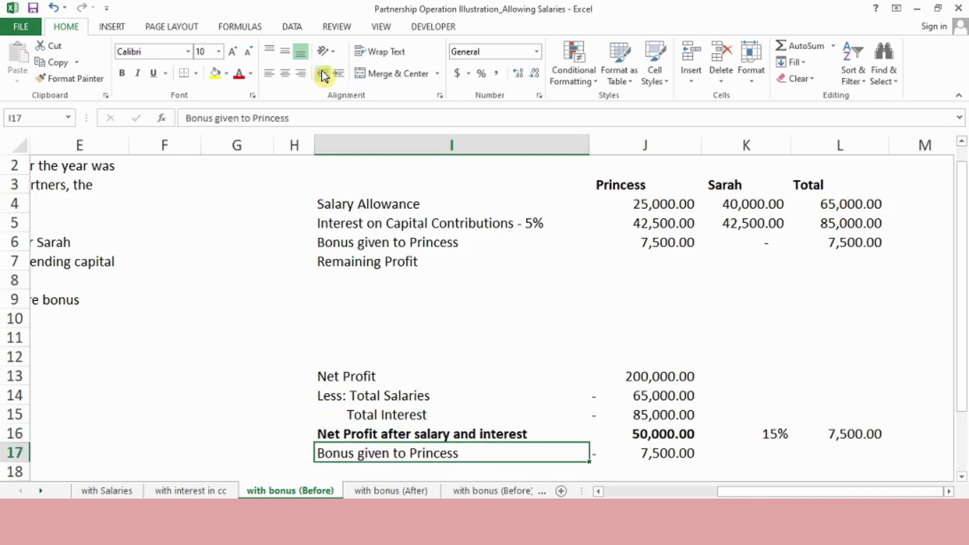
- Compute the profit left after the bonus in J18 with the formula =J16+J17
key(Down)
key(Right)
text(=)
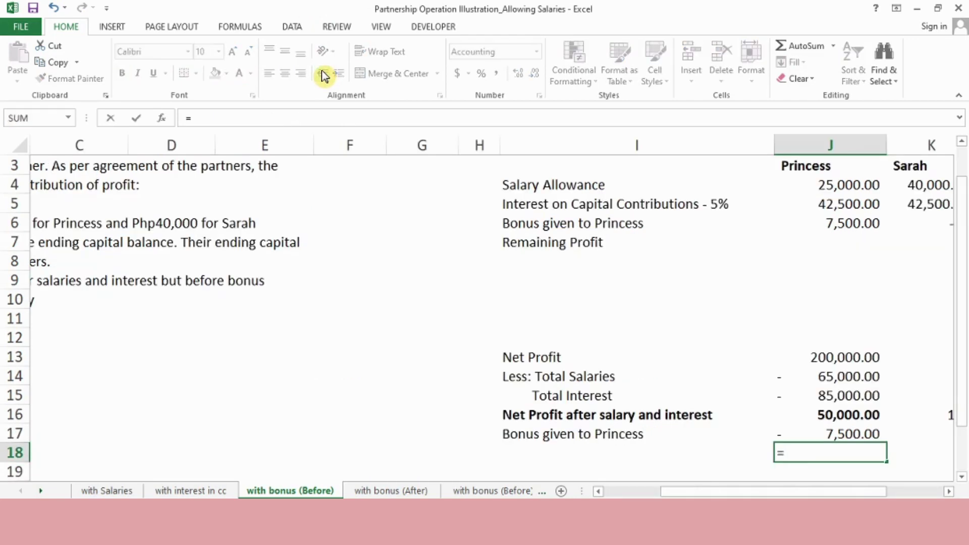
key(Up)
key(Up)
text(+)
key(Up)
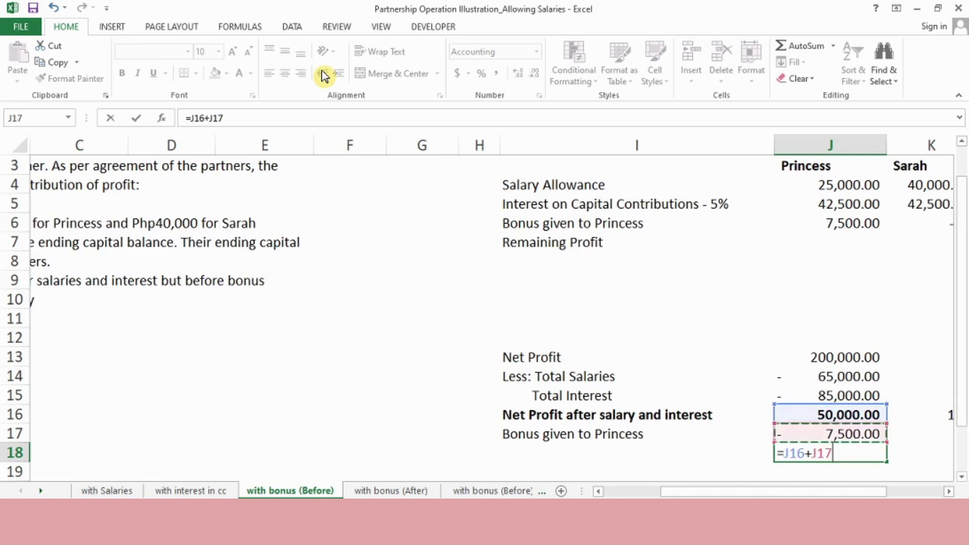
key(Return)
- Make I18:J18 bold and label I18 "Remaining Profit"
key(Up)
key(shift+Left)
key(ctrl+b)
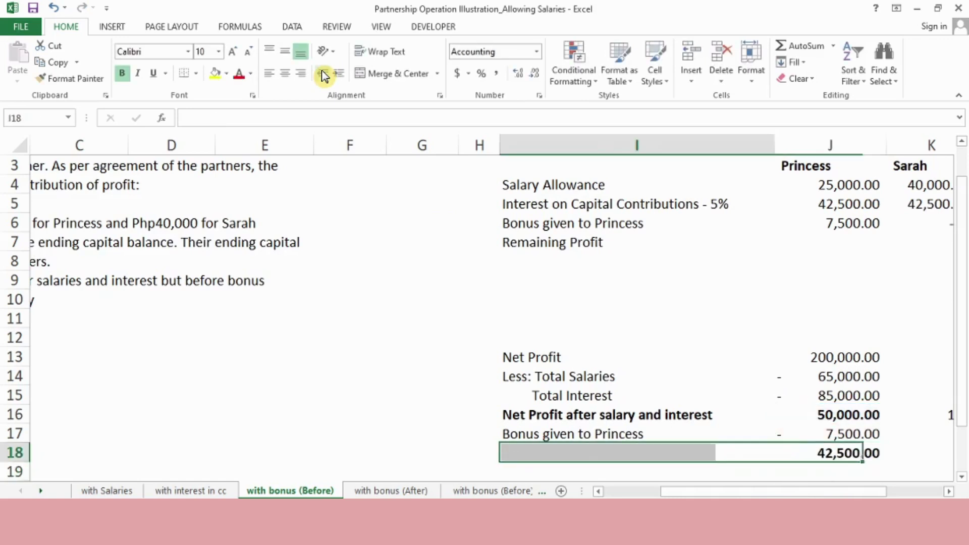
key(Left)
text(Re)
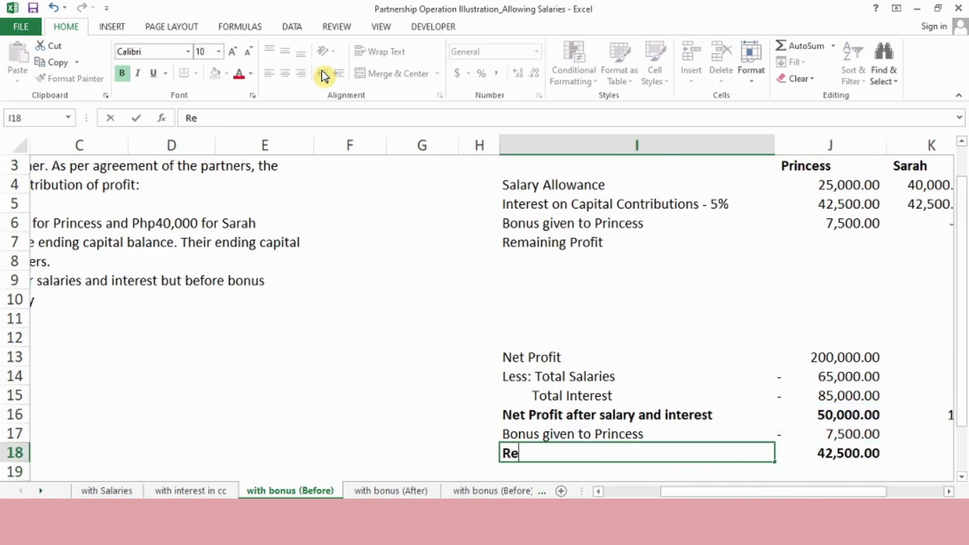
text(maining Profit)
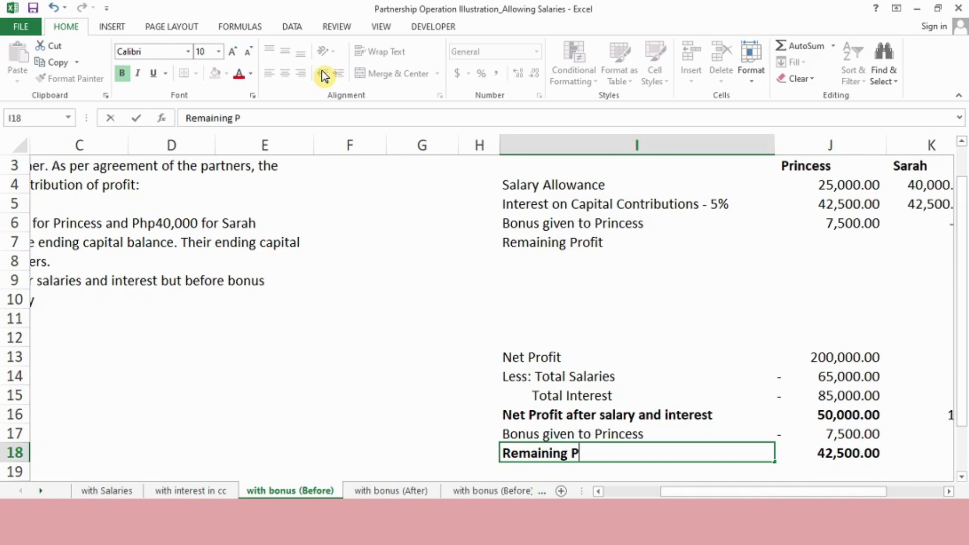
- Add share labels under Remaining Profit: the managing partner's name with (60%) in I8 and the other partner's name with (40%) in I9
key(ctrl+Up)
key(ctrl+Up)
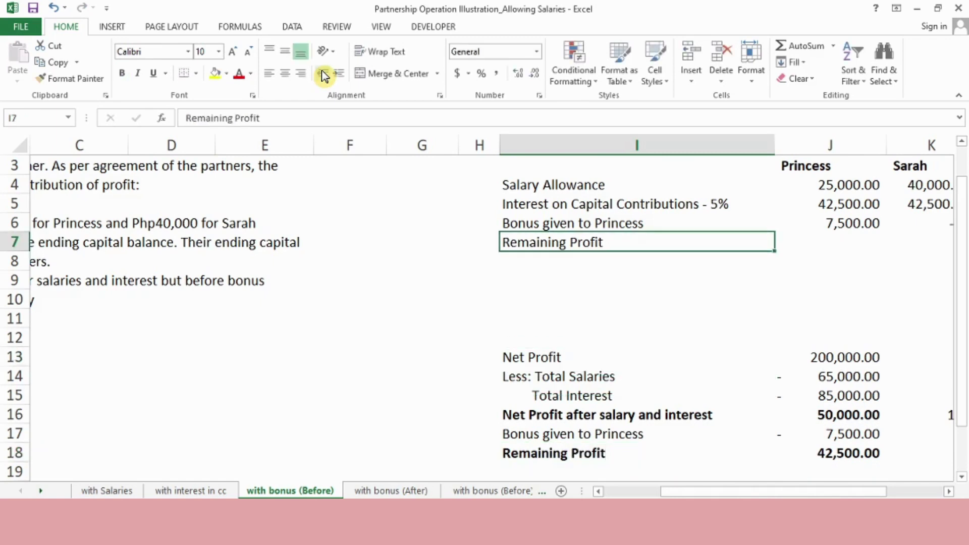
key(Down)
text(Prince)
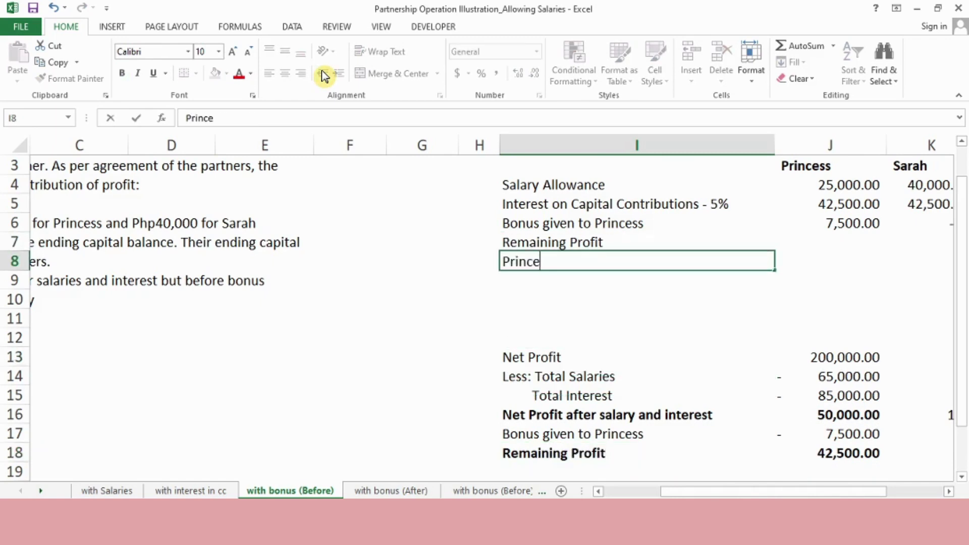
text(ss (60)
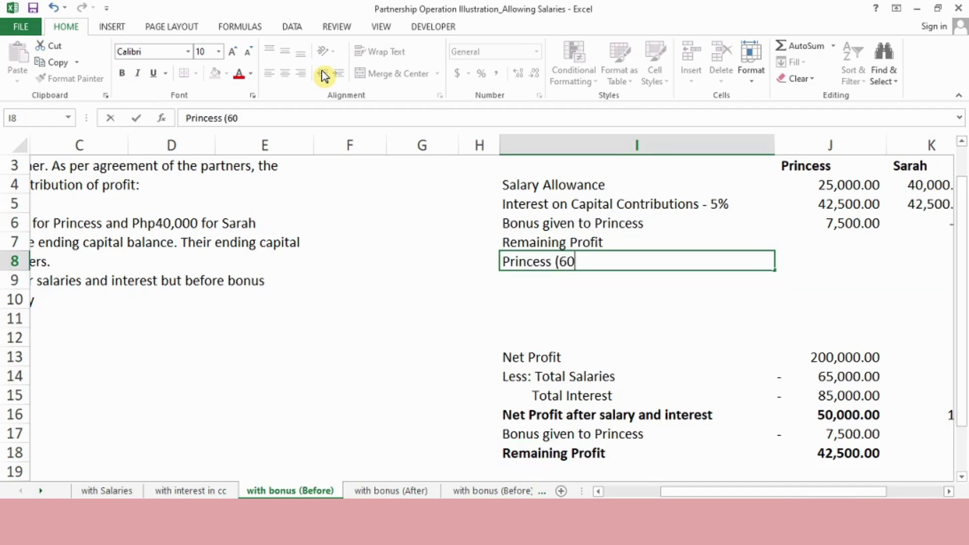
text(%))
key(Return)
text(Sarah)
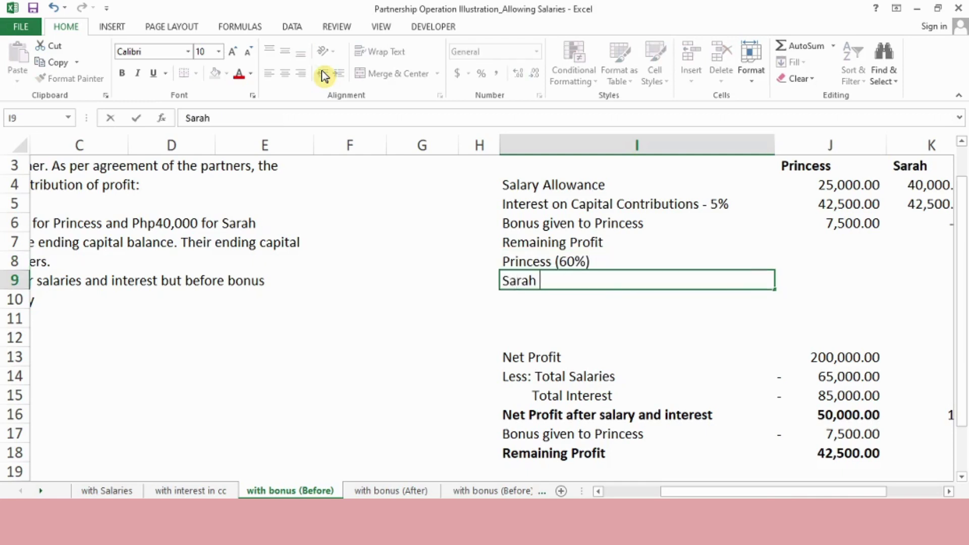
text( (40%))
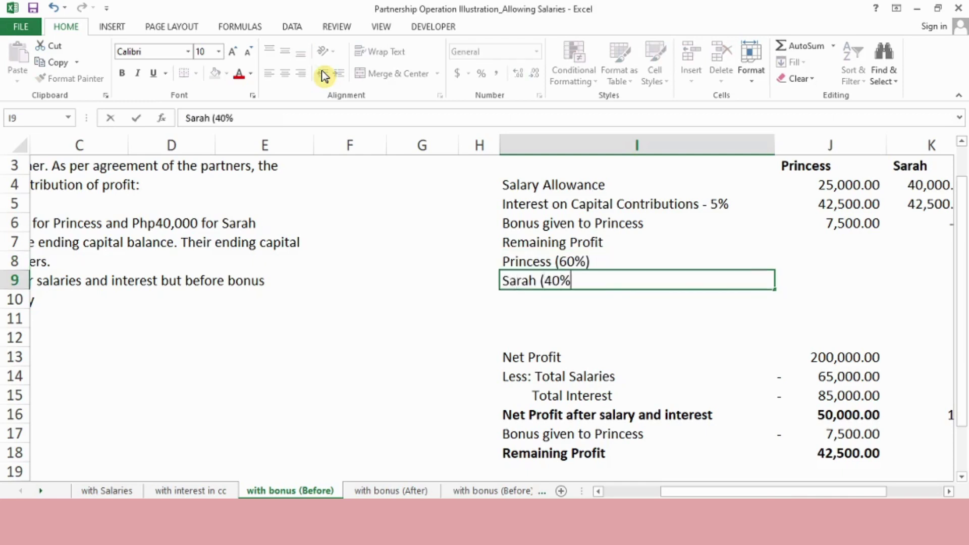
key(Return)
- Compute the managing partner's share of the remaining profit in J8 with the formula =J18*.6
key(Up)
key(Up)
key(Right)
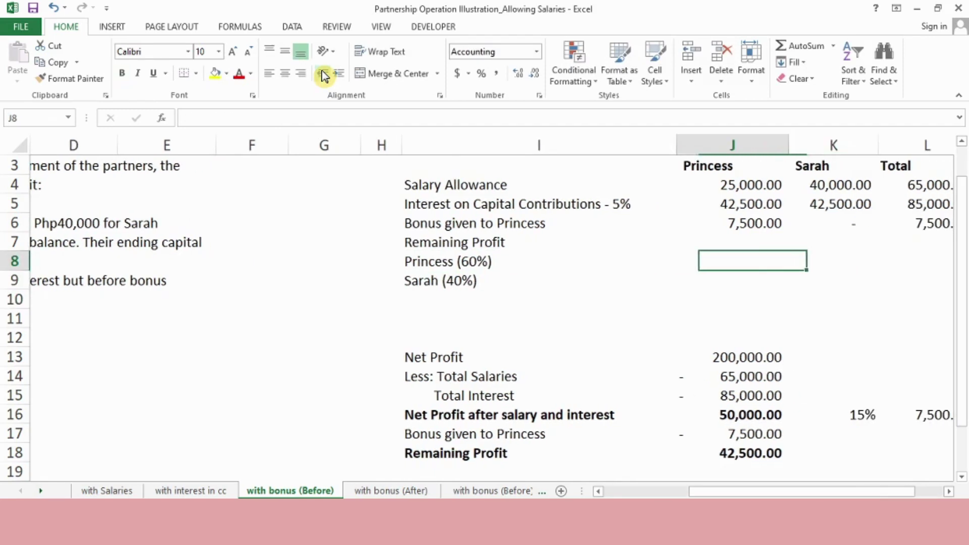
text(=)
key(Down)
key(Down)
key(Down)
key(Down)
key(Down)
key(Down)
key(Down)
key(Down)
key(Down)
key(Down)
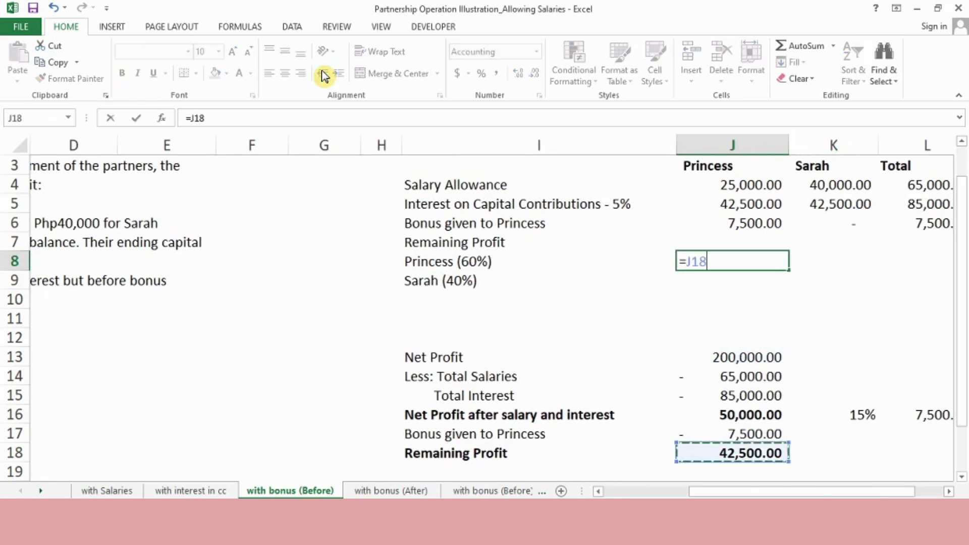
text(*)
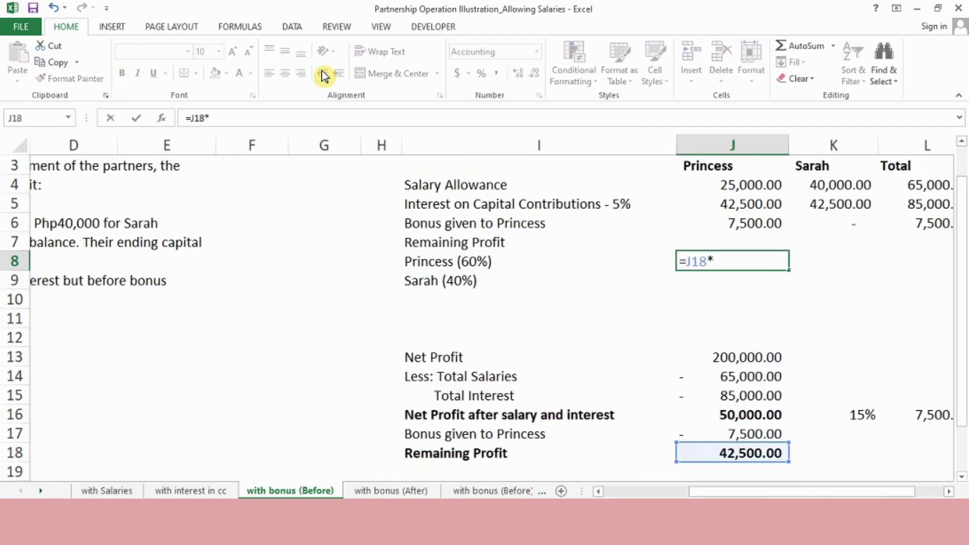
text(.6)
key(Return)
- Compute the other partner's 40% share of the remaining profit in K9 with the formula =J18*.4
key(Right)
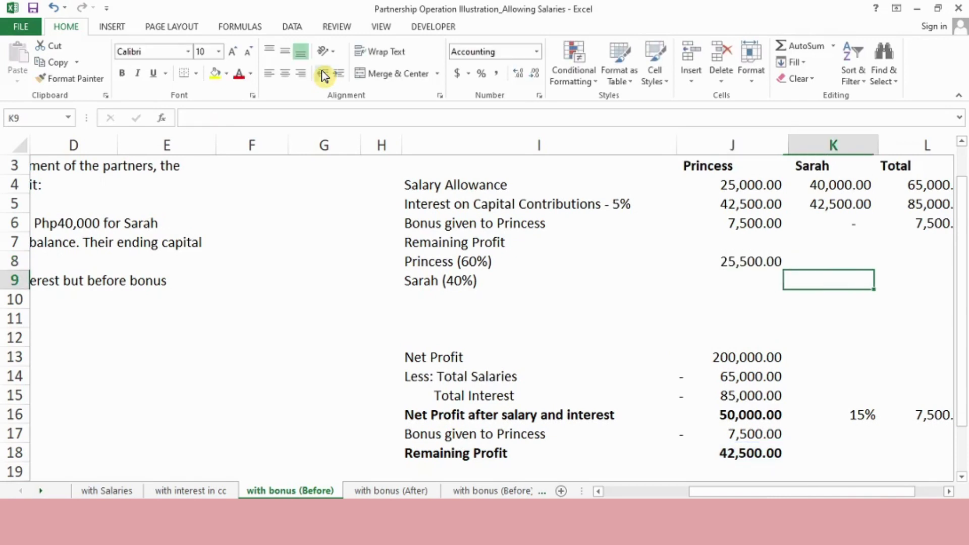
text(=)
key(Left)
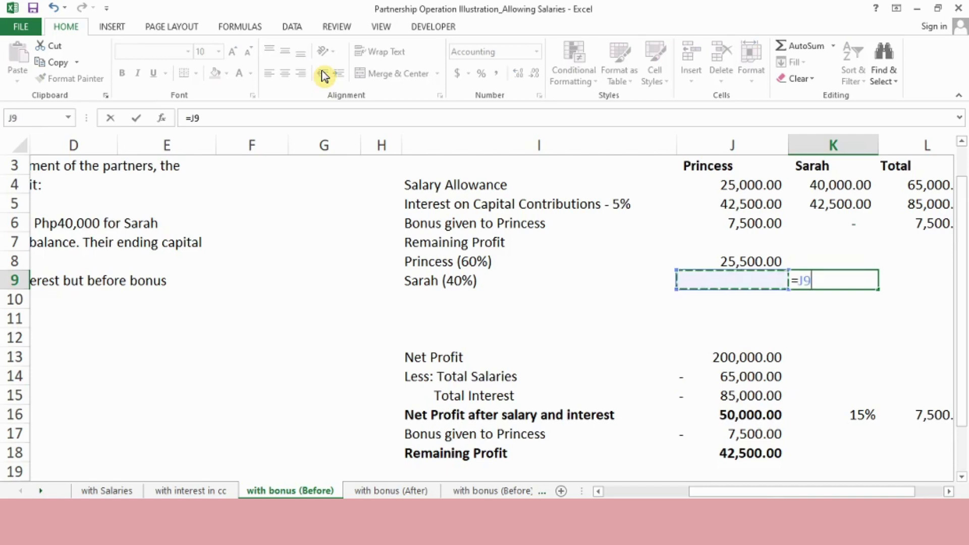
key(ctrl+Down)
key(ctrl+Down)
text(*)
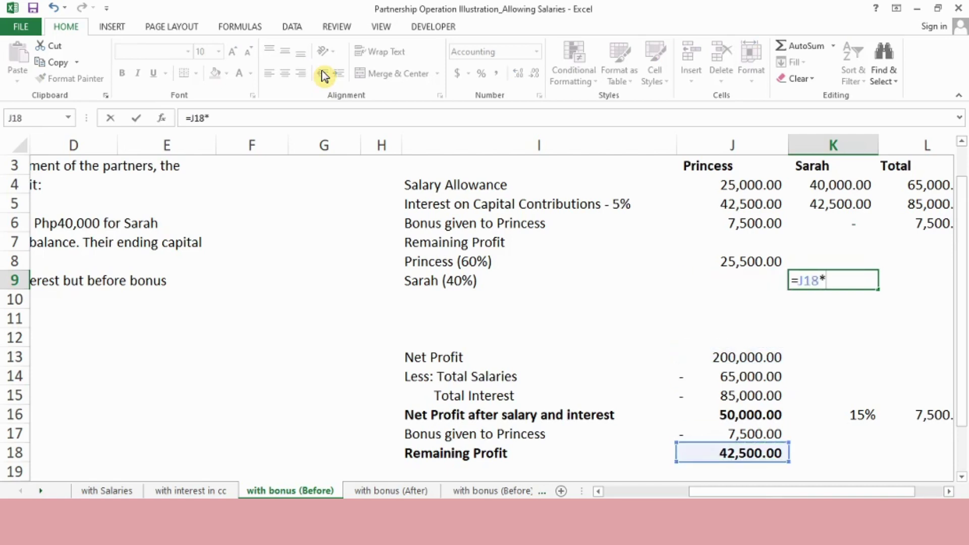
text(.4)
key(Return)
key(Up)
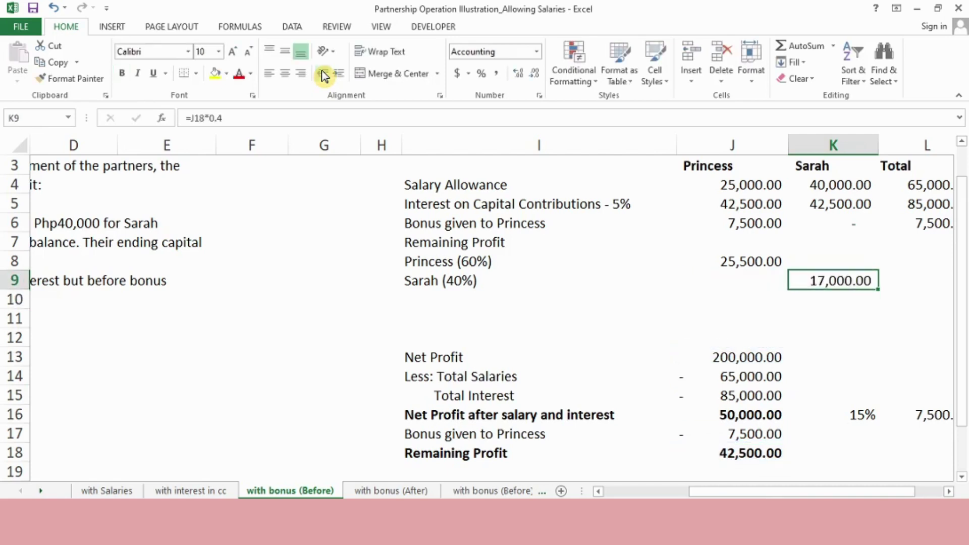
- Copy the row total formula from L6 into L8:L9 to total both remaining profit shares
key(Right)
key(Up)
key(Up)
key(Up)
key(ctrl+c)
key(Down)
key(Down)
key(shift+Down)
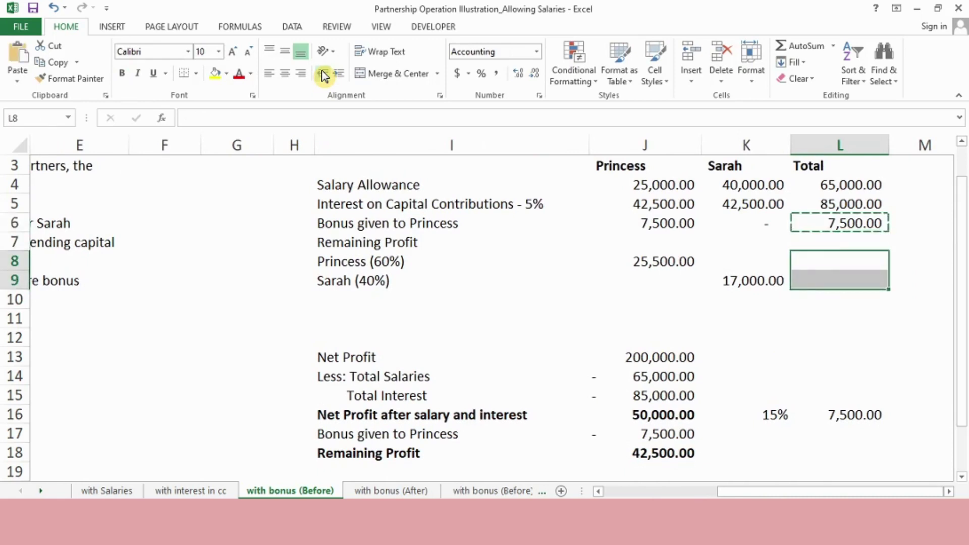
key(ctrl+v)
- Sum the Total column in L10 with the formula =SUM(L4:L9)
key(Down)
key(Down)
text(=sum()
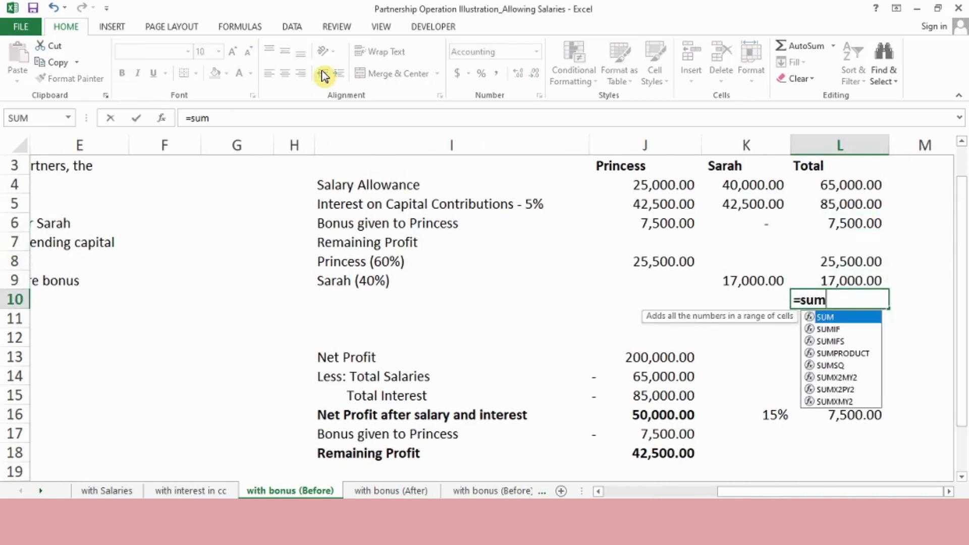
key(Up)
key(shift+Up)
key(shift+Up)
key(shift+Up)
key(shift+Up)
key(shift+Up)
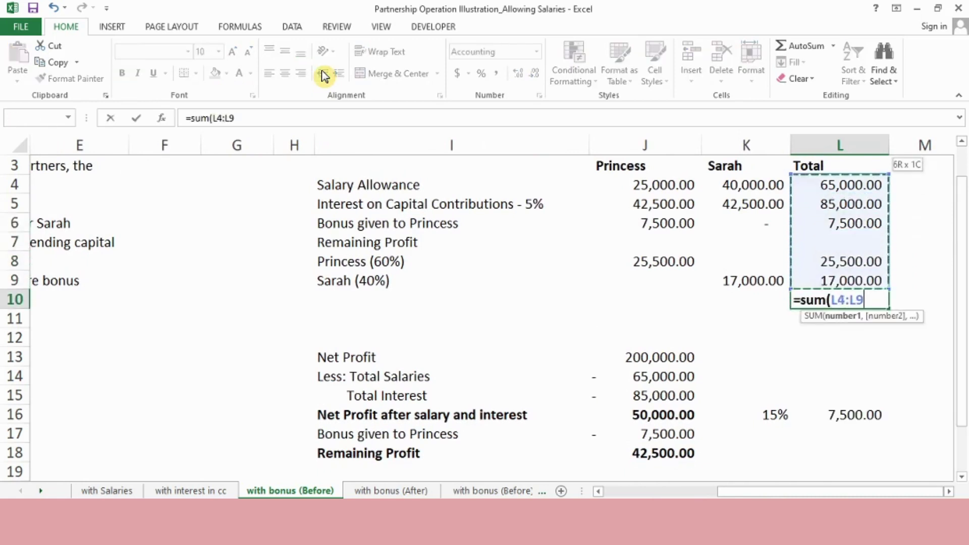
key(ctrl+Return)
- Copy the column total formula from L10 into J10:K10 to total each partner's distribution
key(ctrl+c)
key(shift+Left)
key(shift+Left)
key(ctrl+v)
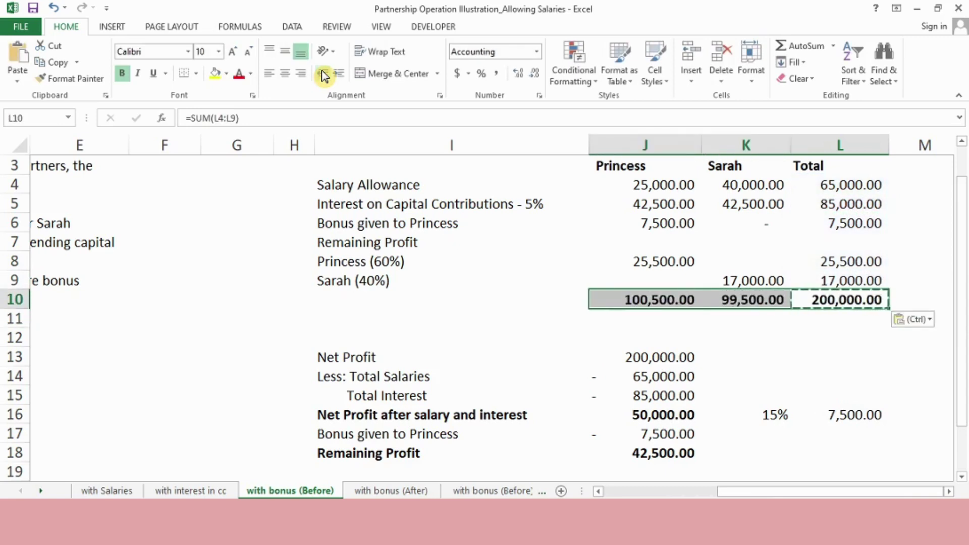
key(Escape)
key(Left)
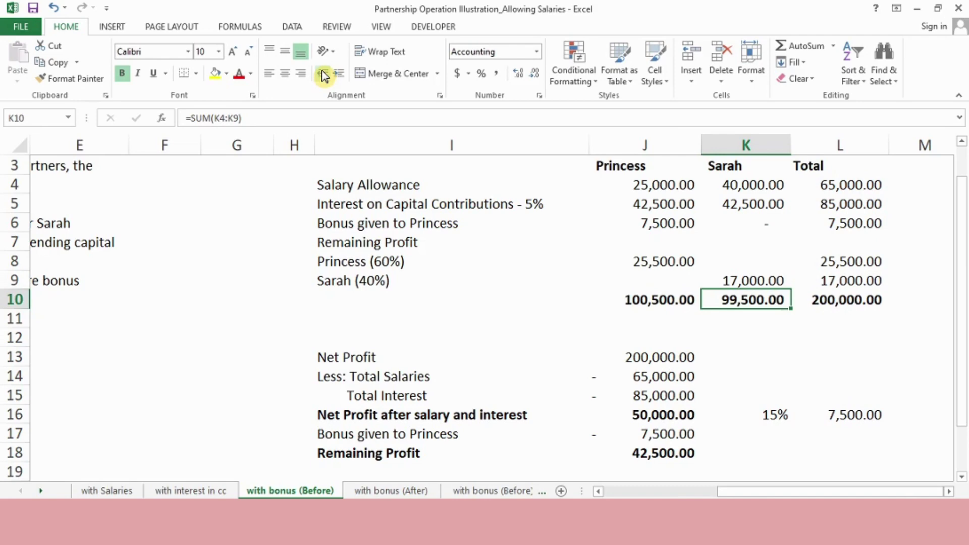
- Enter the journal entry headings Account, Debit and Credit in A16:C16
key(Left)
key(Home)
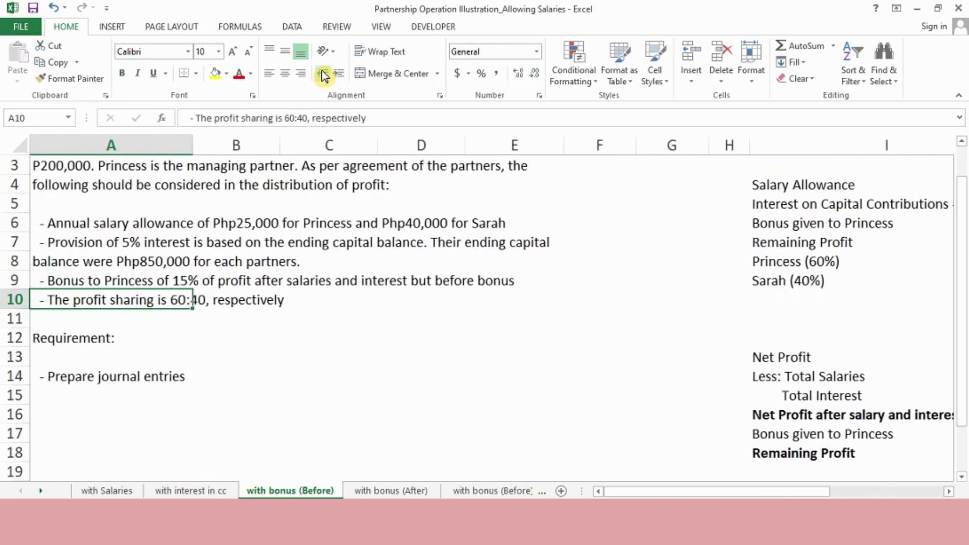
key(Down)
key(Down)
key(Down)
key(Down)
key(Down)
key(Down)
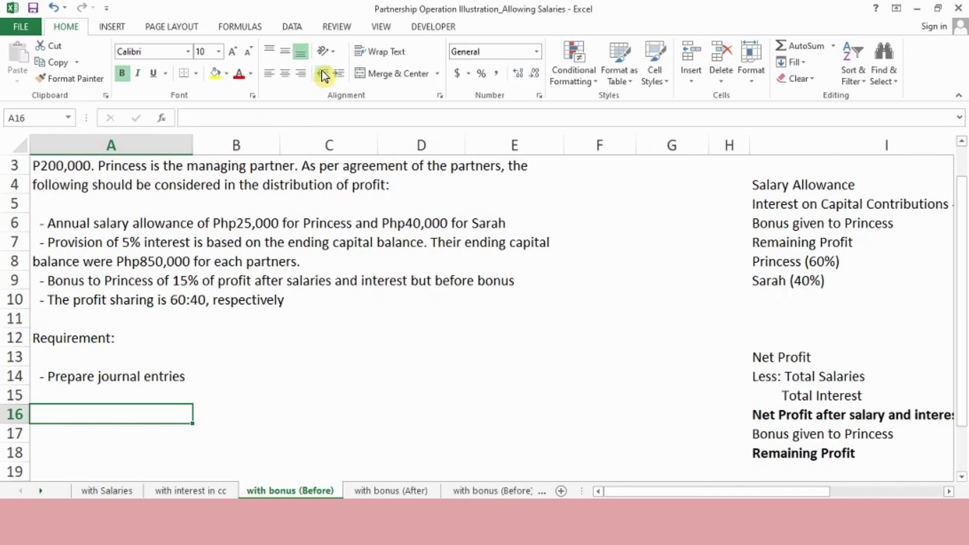
text(Account)
key(Tab)
text(D)
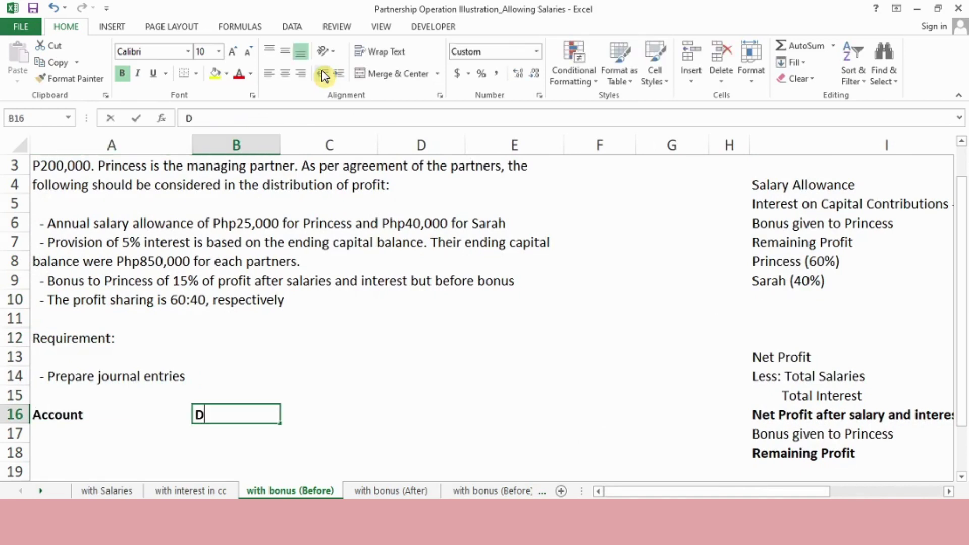
text(ebit)
key(Tab)
text(Cred)
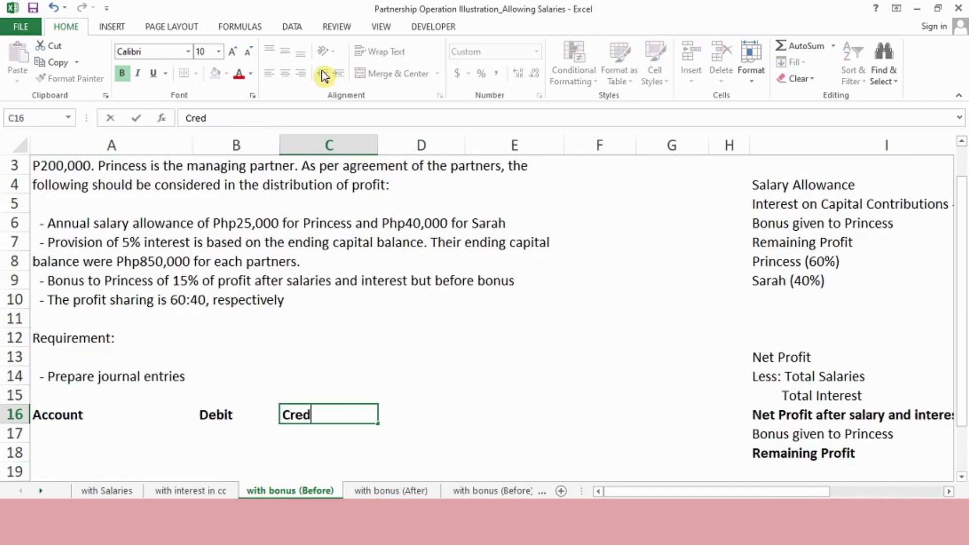
text(it)
key(Home)
- Record Income Summary in A17 with a debit of 200000 in B17
key(Down)
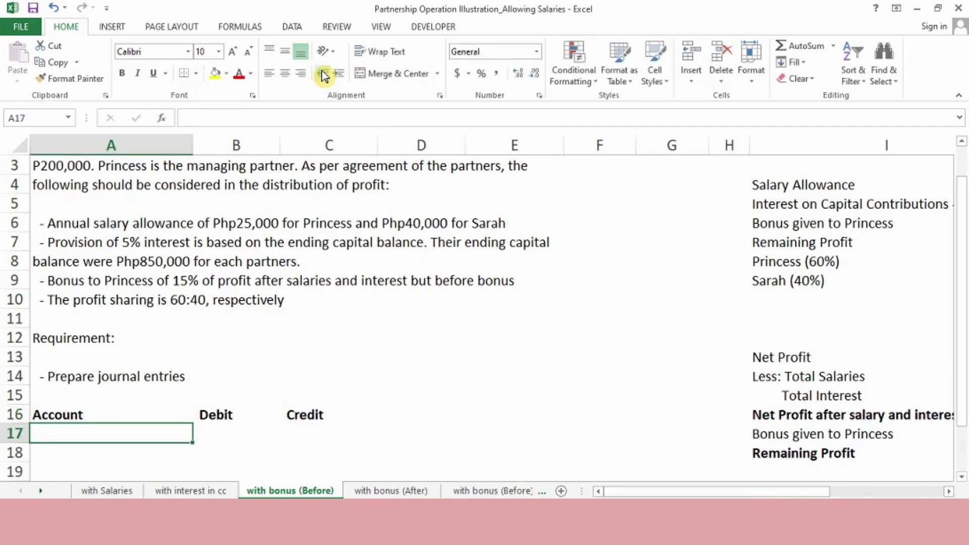
text(In)
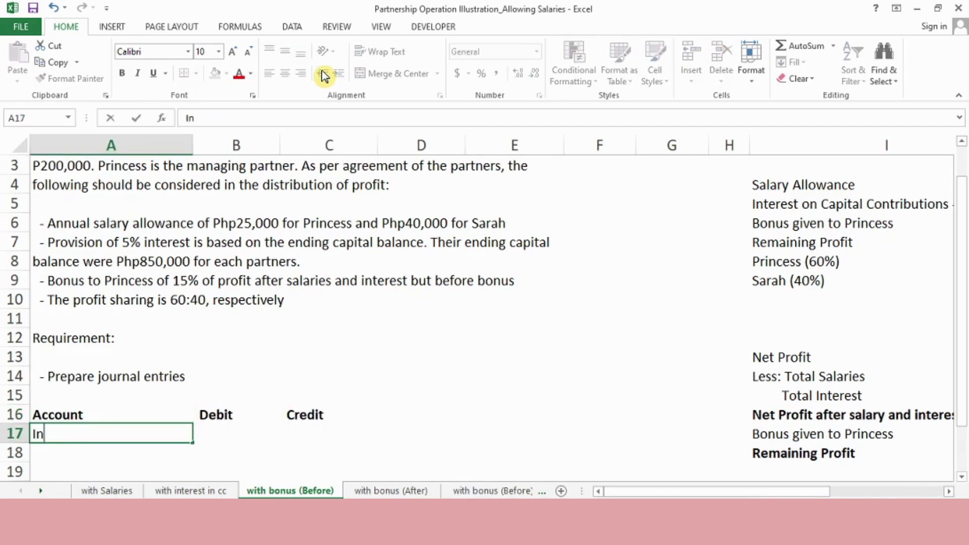
text(come Summary)
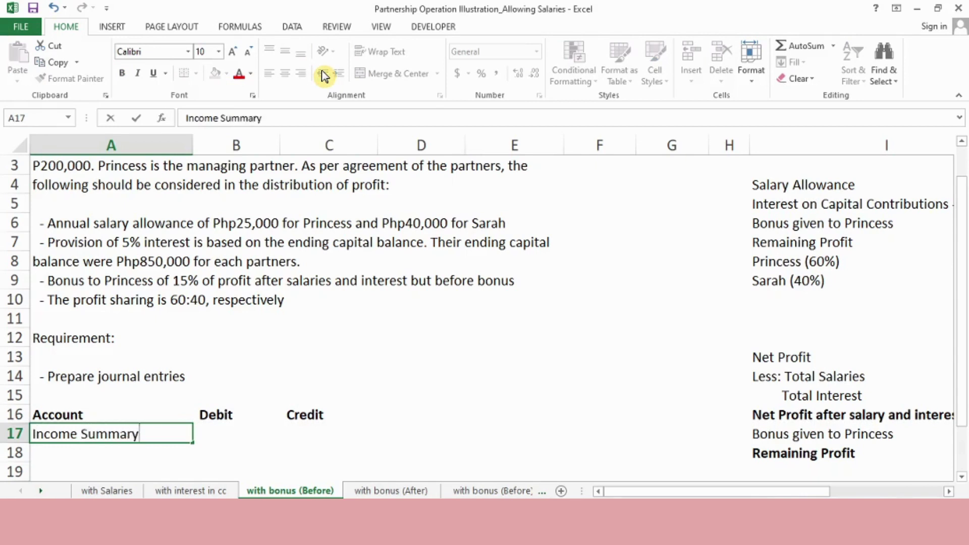
key(Tab)
text(200000)
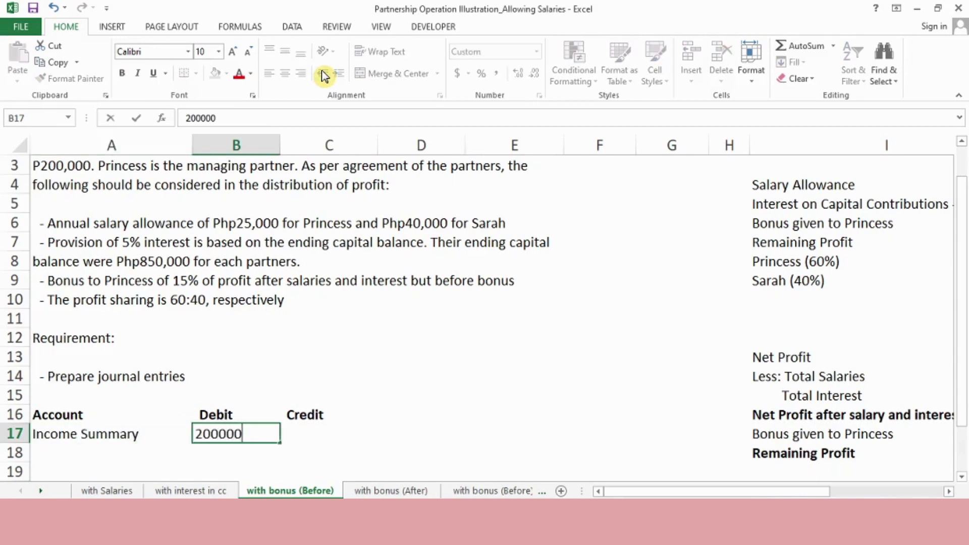
key(Return)
- Enter the credit account names in A18 and A19: the managing partner's name, then the other partner's name, each followed by ", Capital"
key(Left)
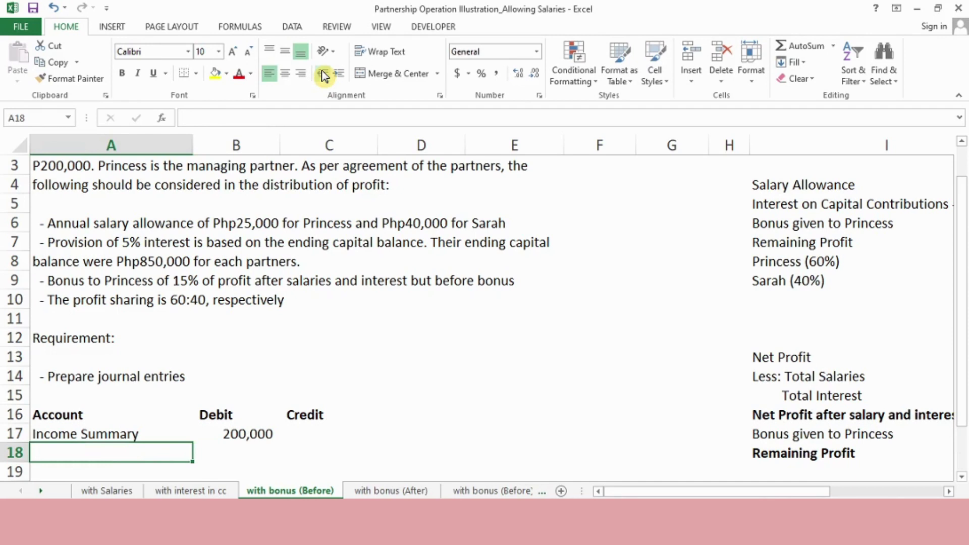
text(Prince)
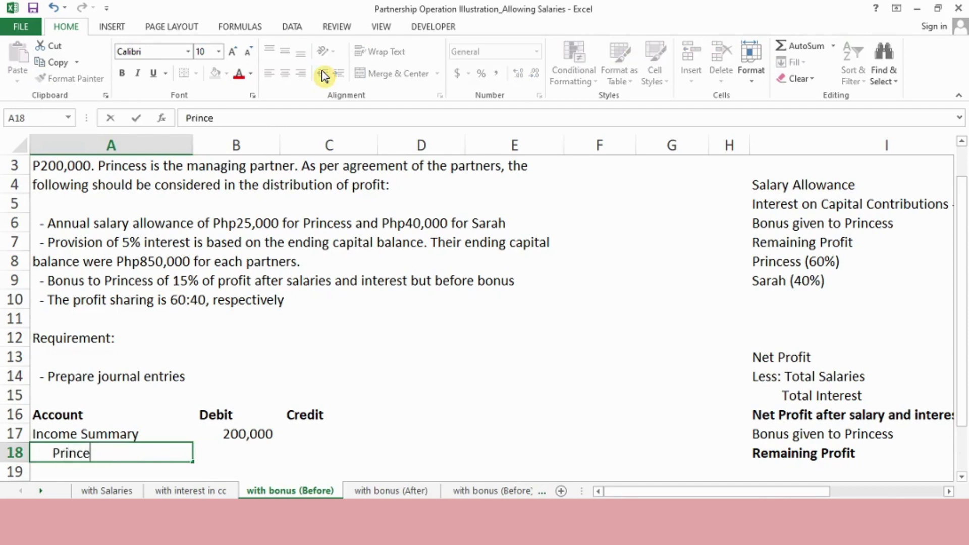
text(ss, Capital)
key(Return)
text(Sarah)
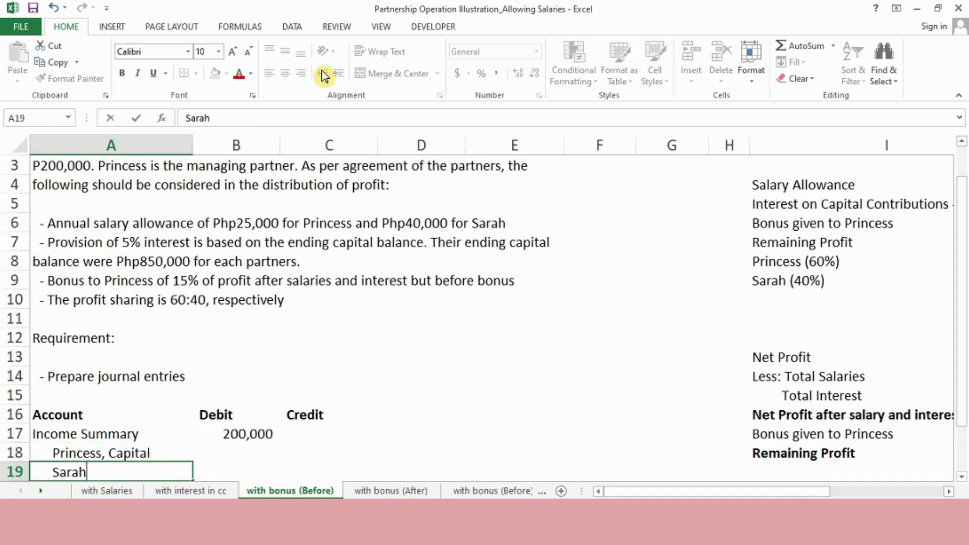
text(, Capital)
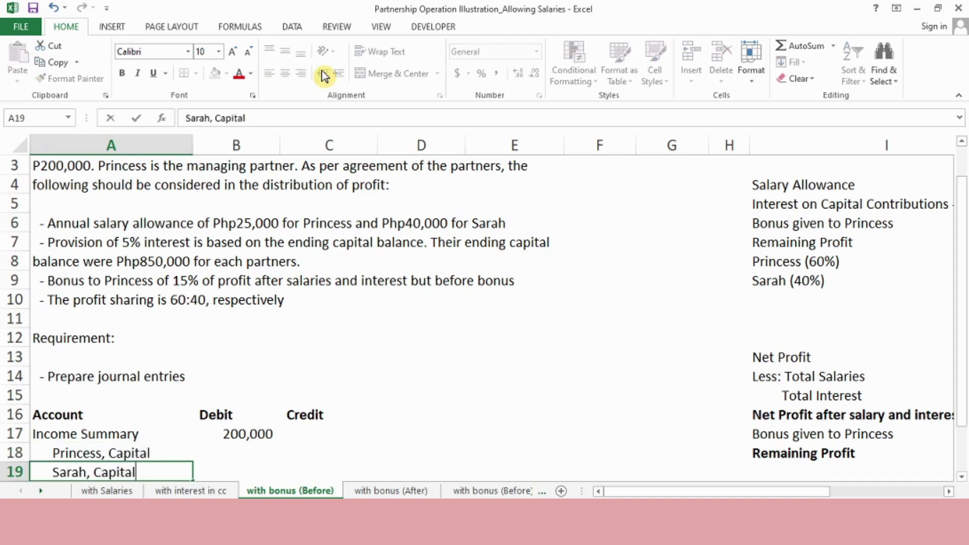
key(Return)
- Link the managing partner's capital credit in C18 to their distribution total with the formula =J10
key(Up)
key(Up)
key(Right)
key(Right)
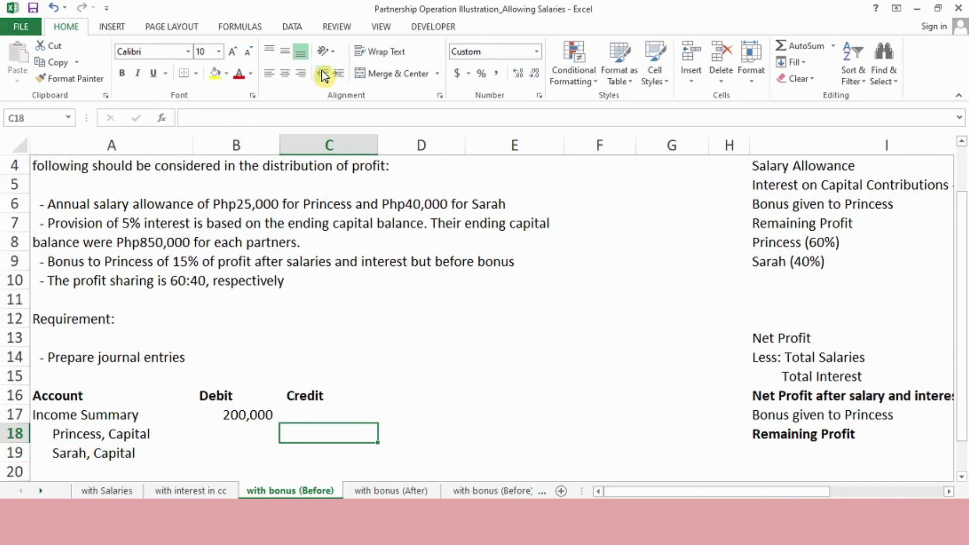
text(=)
key(Right)
key(Right)
key(Right)
key(Right)
key(Right)
key(Right)
key(Right)
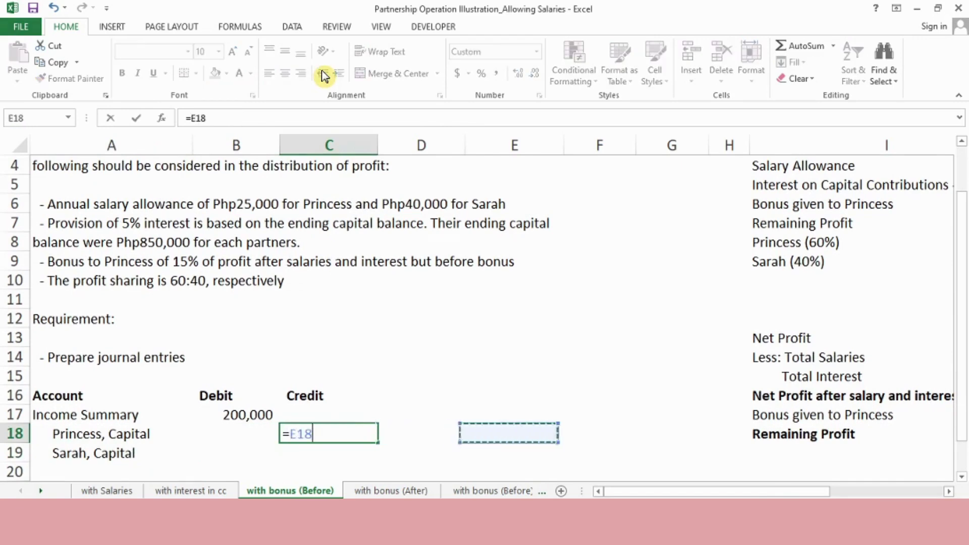
key(Up)
key(Up)
key(Up)
key(Up)
key(Up)
key(Up)
key(Up)
key(Up)
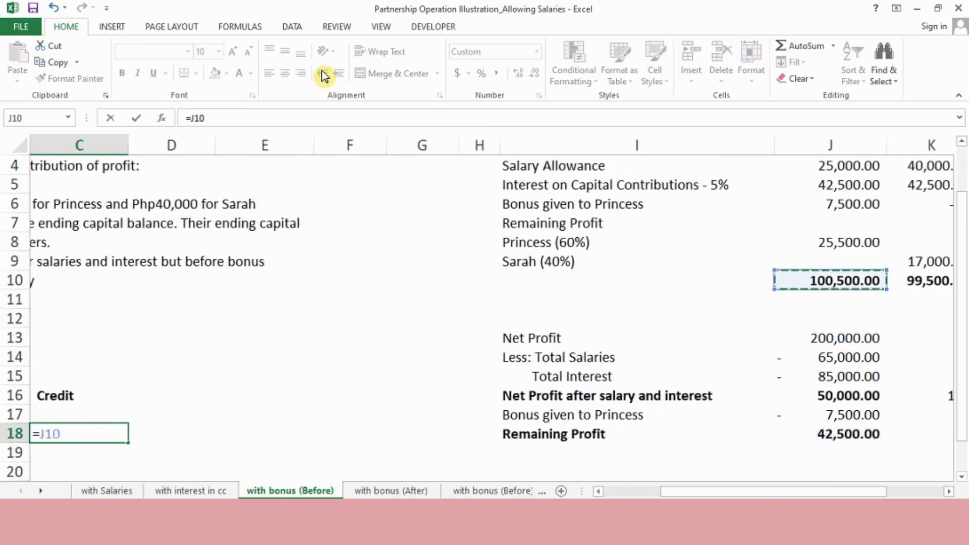
key(Return)
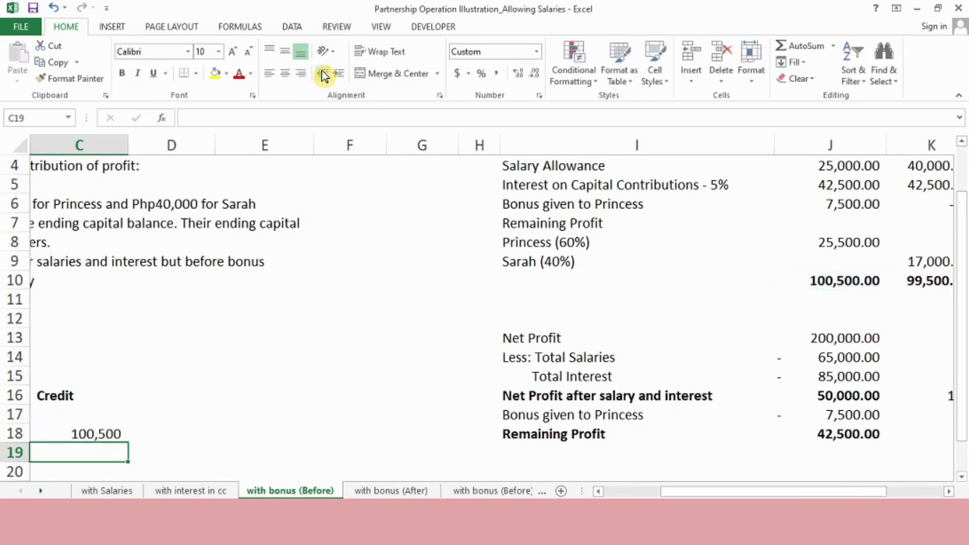
- Link the other partner's capital credit in C19 to their distribution total with the formula =K10
key(Left)
key(Right)
text(=)
key(Right)
key(Right)
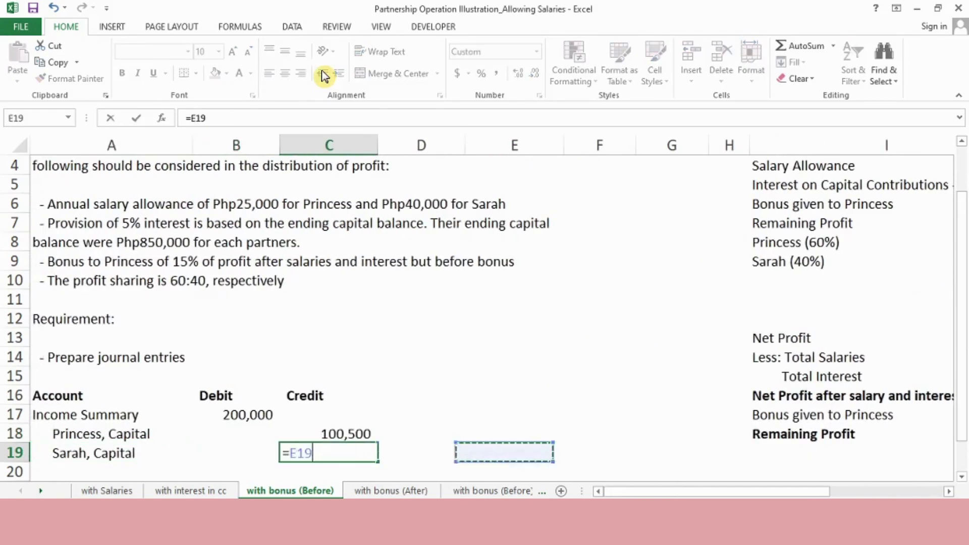
key(Right)
key(Right)
key(Right)
key(Right)
key(Right)
key(Right)
key(Up)
key(Up)
key(Up)
key(Up)
key(Up)
key(Up)
key(Up)
key(Up)
key(Up)
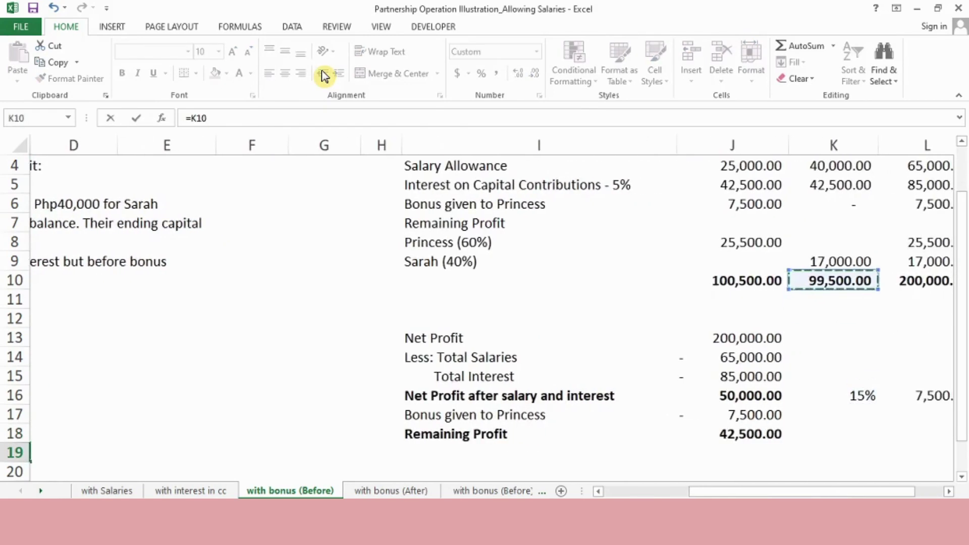
key(Return)
key(Up)
key(Left)
key(Left)
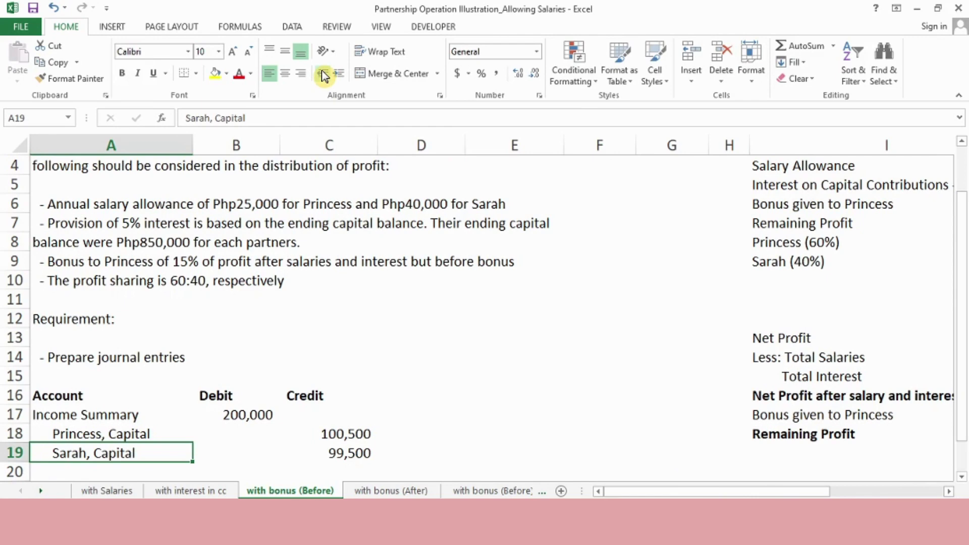
- Switch to the slides and review the bonus-before-bonus illustration, its journal entry, and the bonus-after-bonus problem
key(alt+Tab)
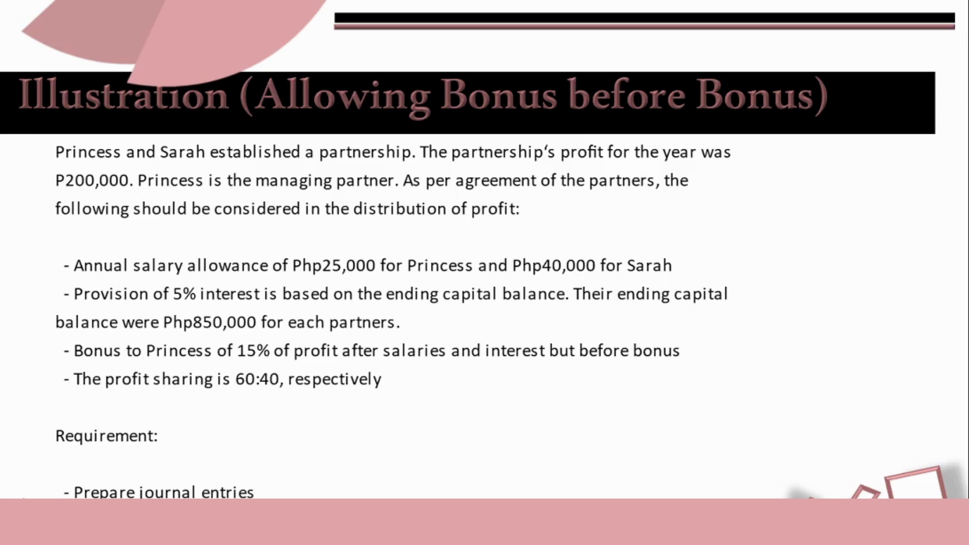
key(Right)
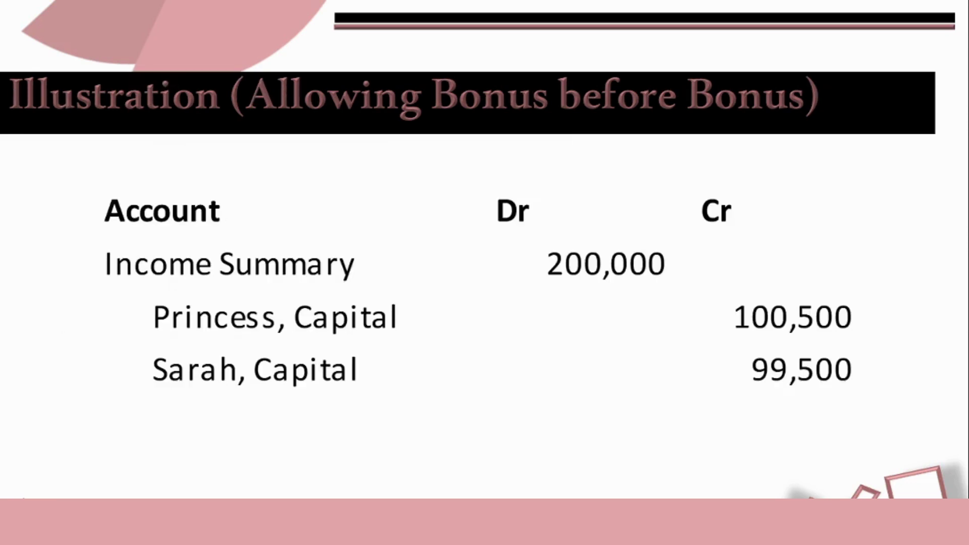
key(Right)
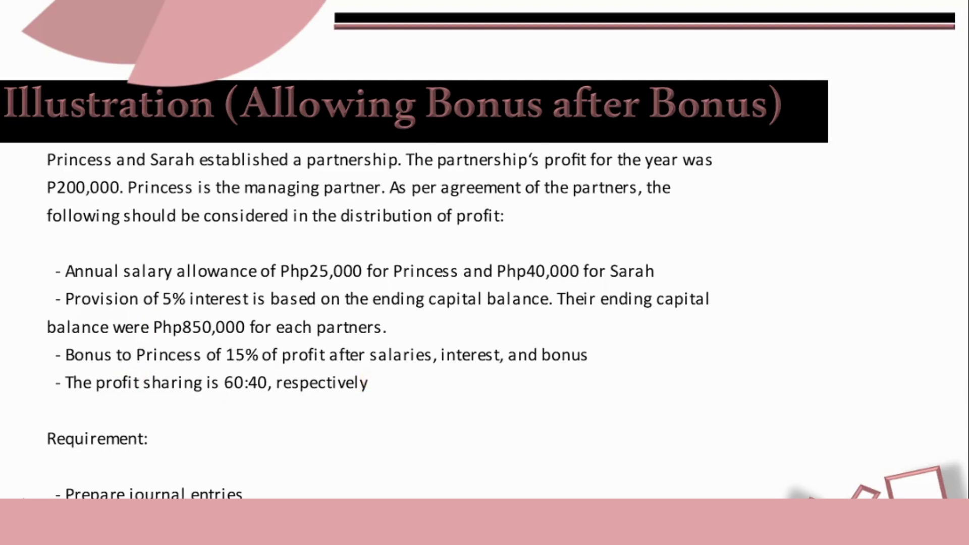
- Switch back to the Excel workbook and enter the label "Salary Allowance" in I4 of the "with bonus (After)" sheet
key(alt+Tab)
scroll(485, 315, right, 1)
text(Sala)
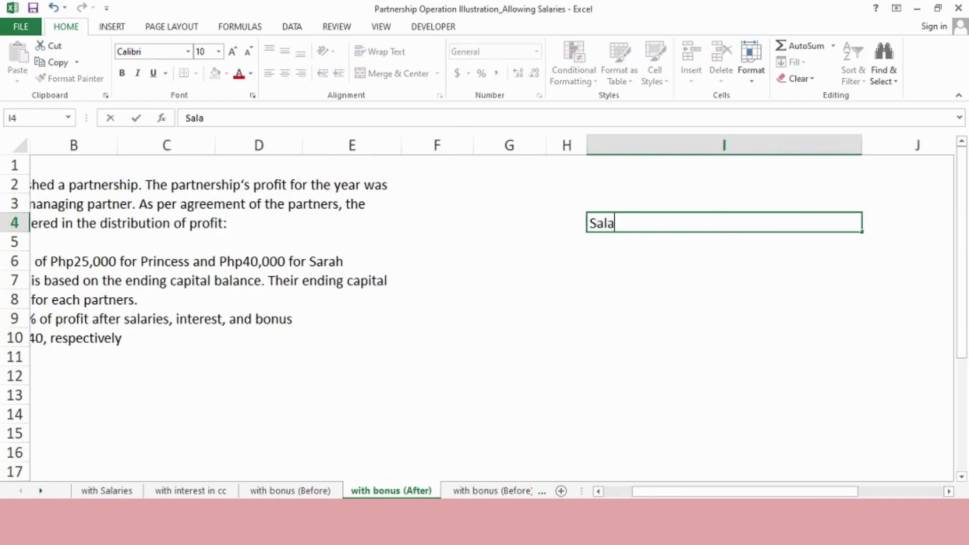
text(ry Allowance)
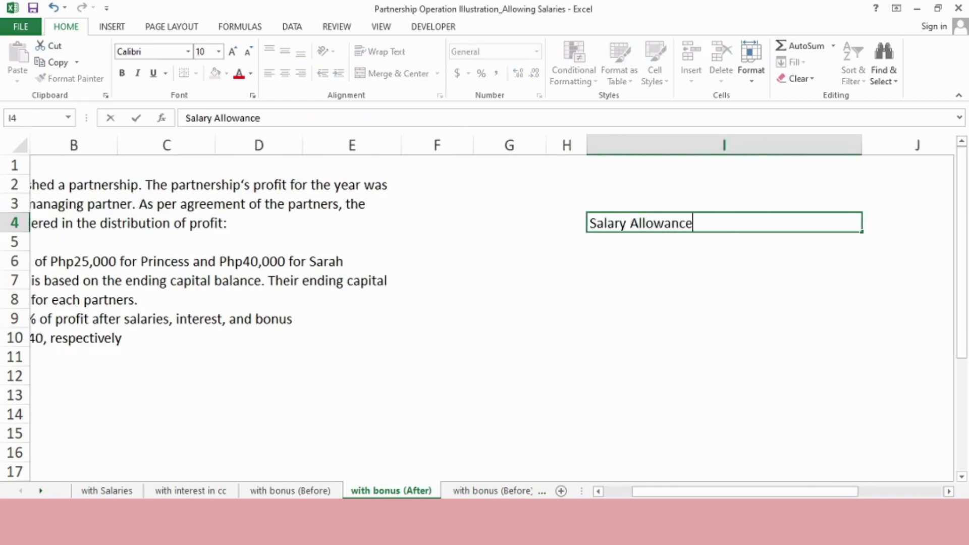
key(Return)
- Enter the label "Interest on Capital Contribution; 5%" in I5
text(Inte)
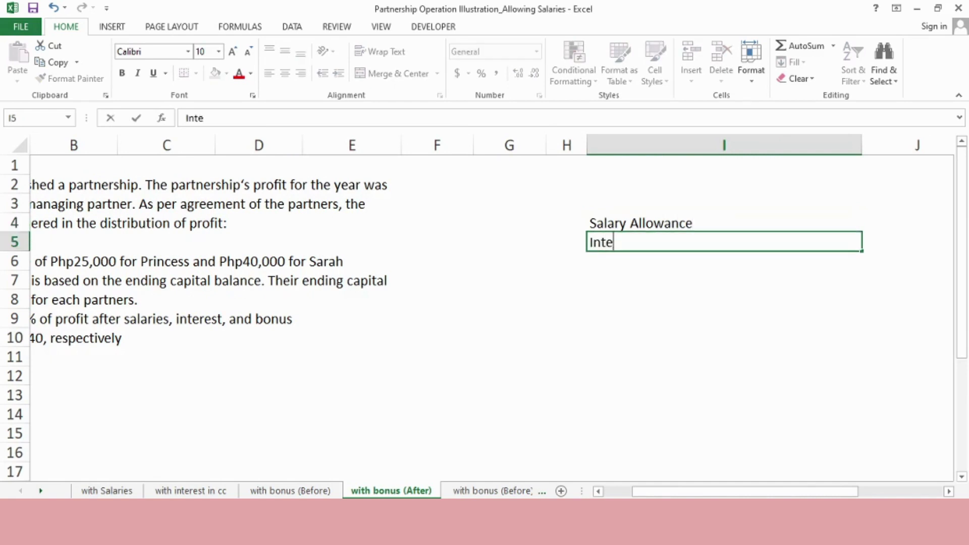
text(rest on Ca)
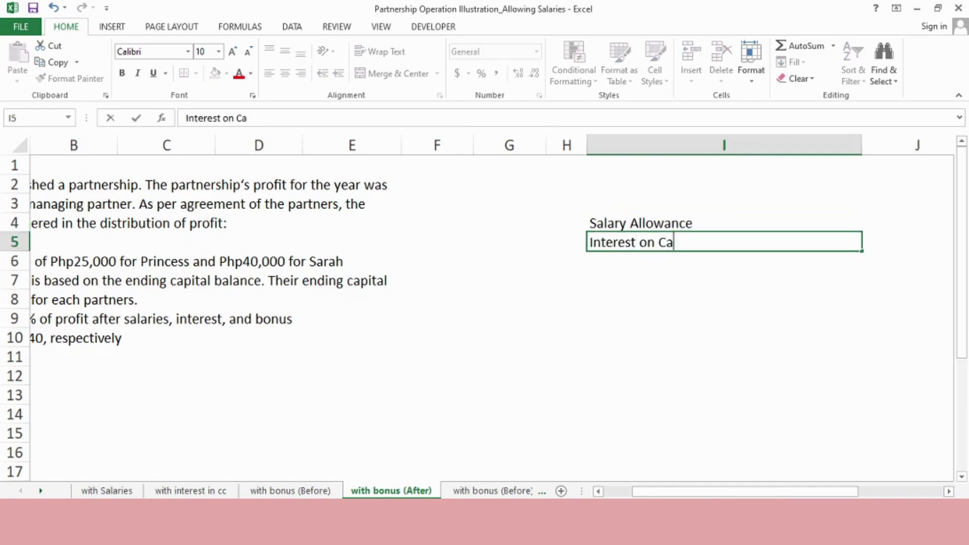
text(pital Contri)
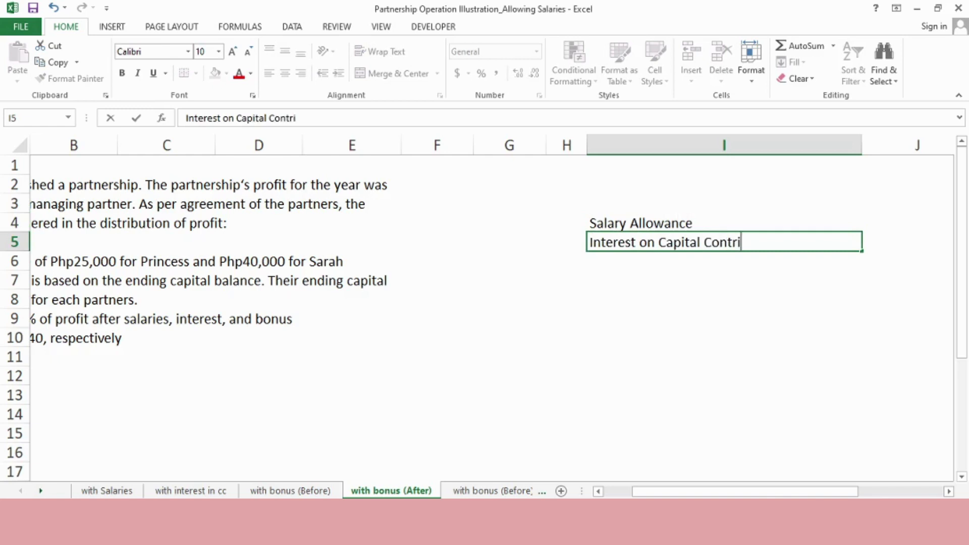
text(bution)
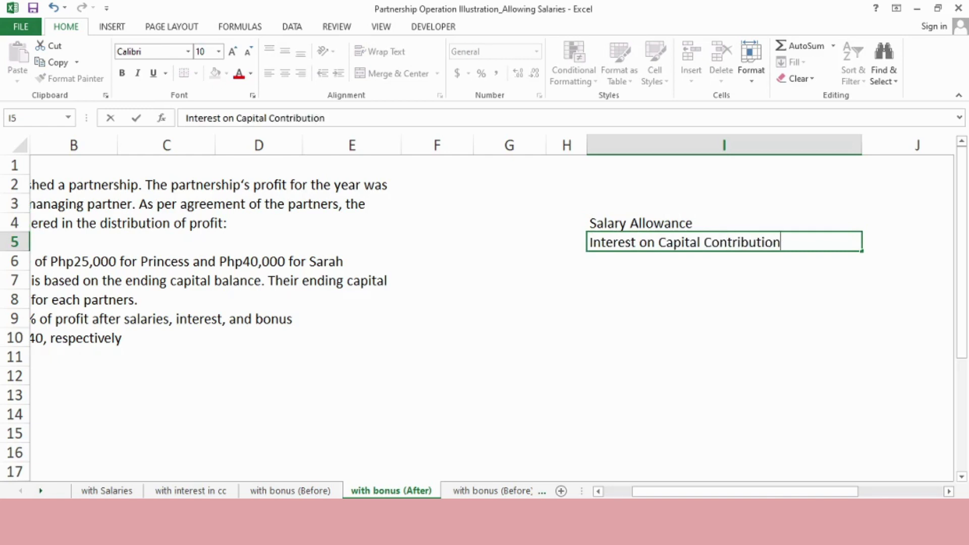
text(; 5%)
key(Return)
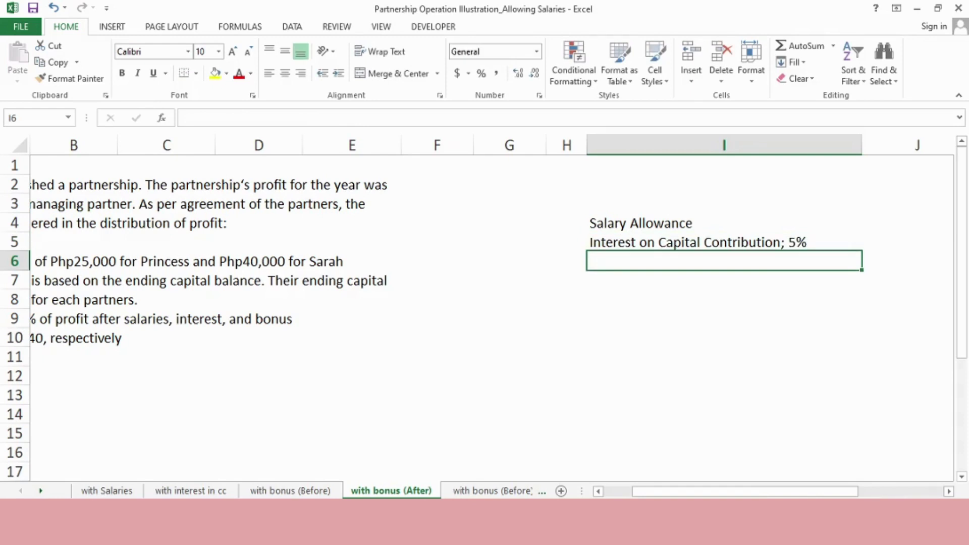
- Label I6 as the bonus given to the managing partner
text(Bonus give)
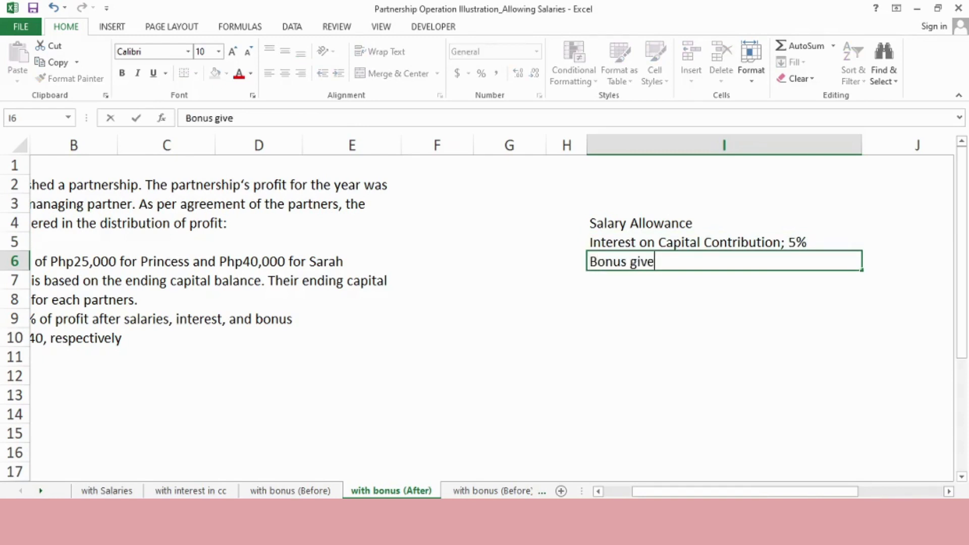
text(n to Prin)
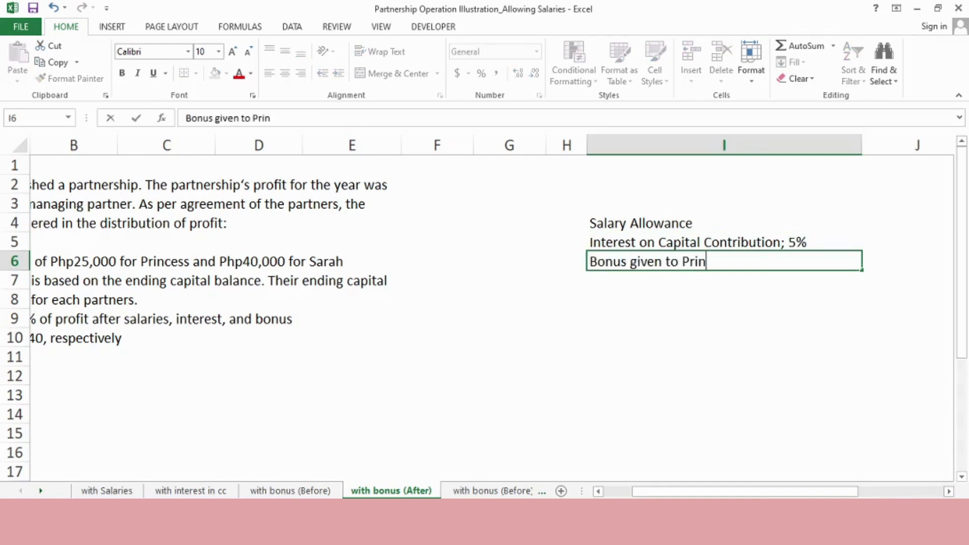
text(cess)
key(Tab)
- Add column headings in J3:L3 with the managing partner's name, the other partner's name, and "Total"
key(Up)
key(Up)
key(Up)
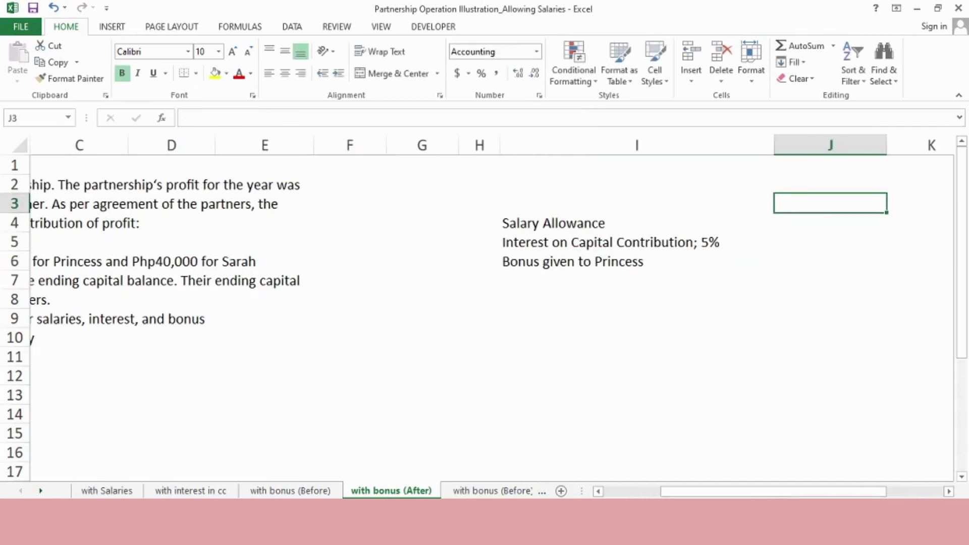
text(Princess)
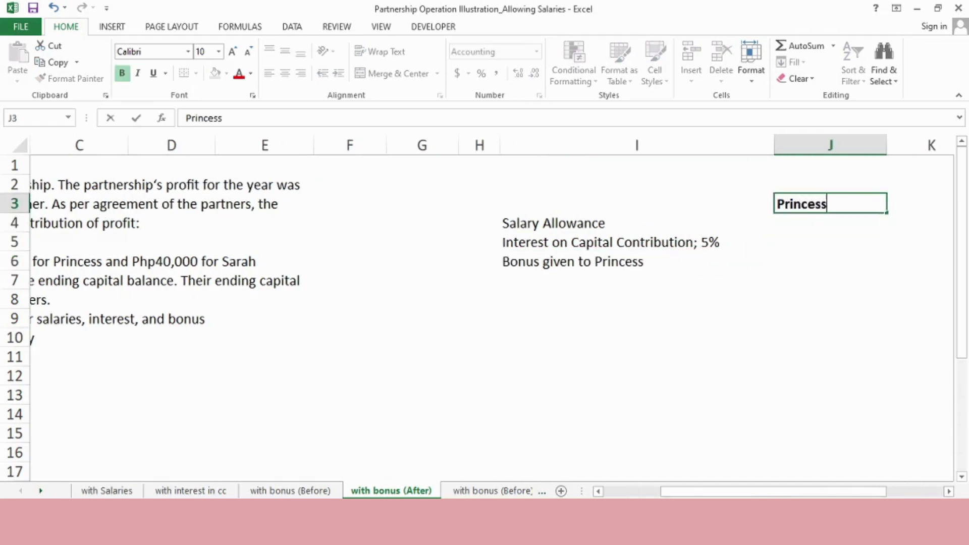
key(Tab)
text(Sarah)
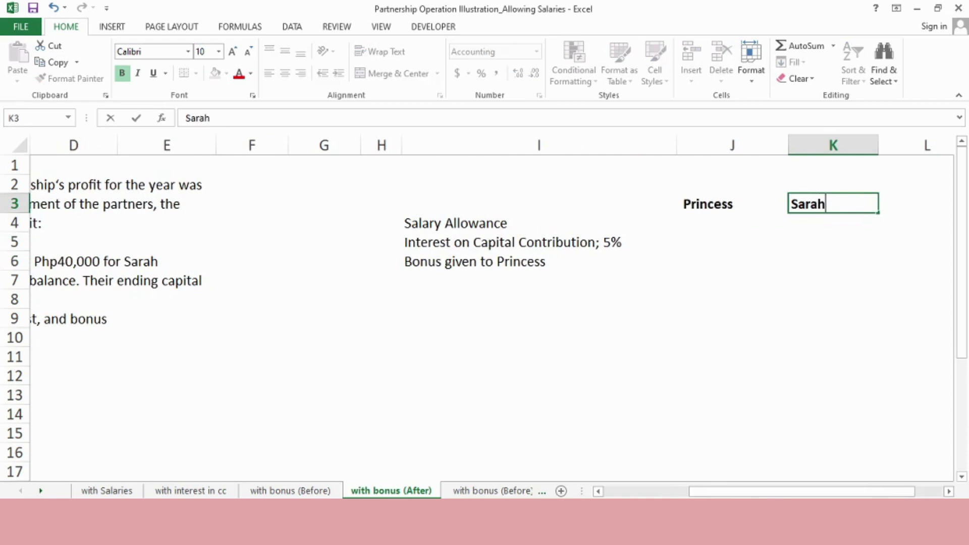
key(Tab)
text(Total)
key(Return)
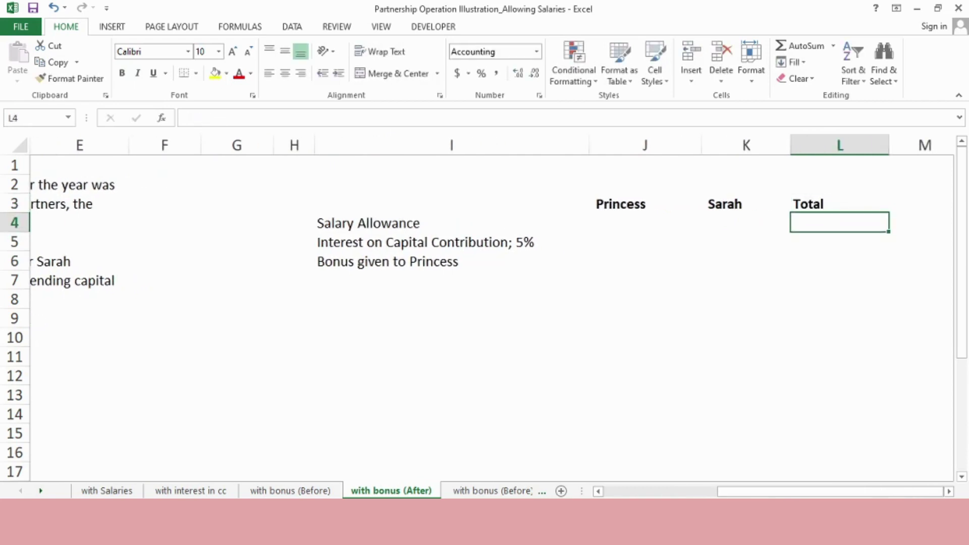
- Enter the salary allowances of 25,000 in J4 for the managing partner and 40,000 in K4 for the other partner
drag(645, 222, 827, 222)
text(2)
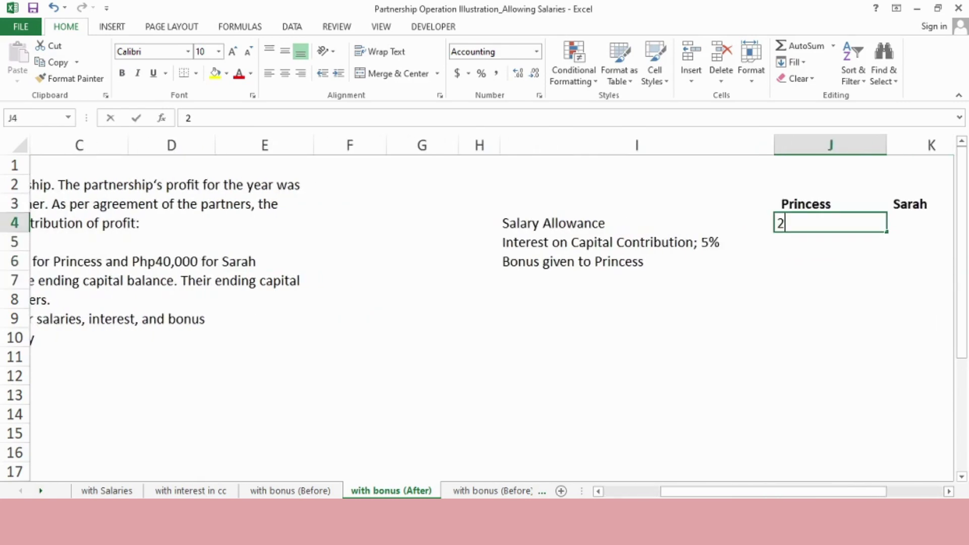
text(5,000)
key(Tab)
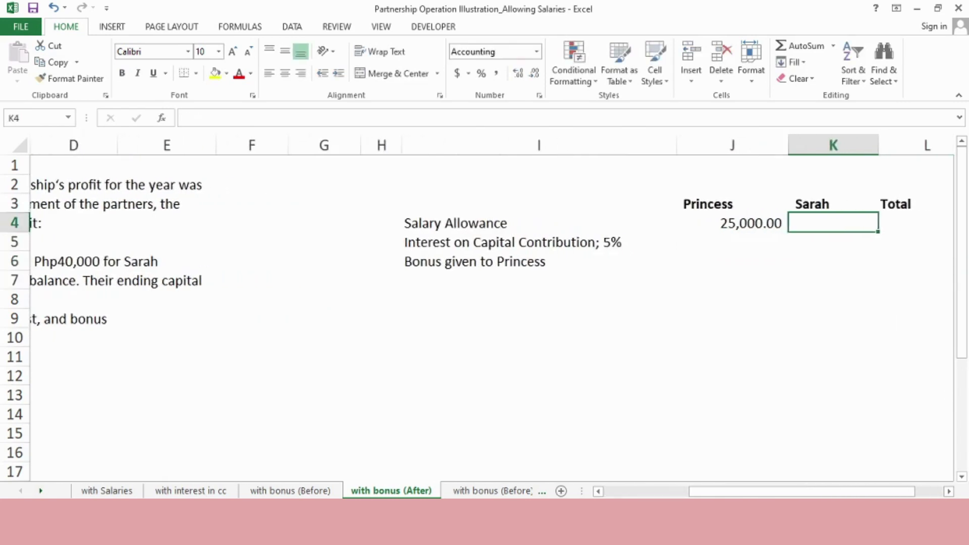
text(40,000)
key(Tab)
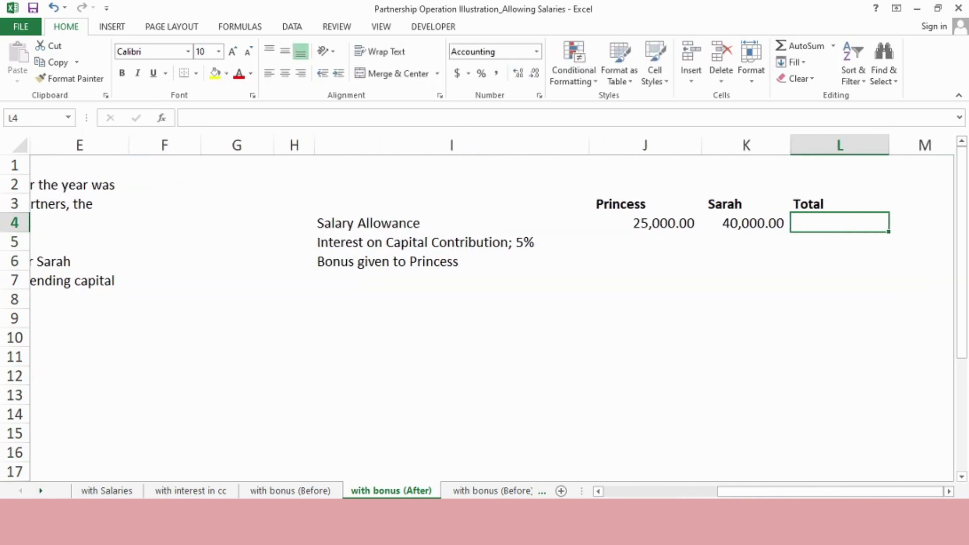
- Total the salary allowances in L4 with =J4+K4 and copy the formula down to L5
text(=)
key(Left)
key(Left)
text(+)
key(Right)
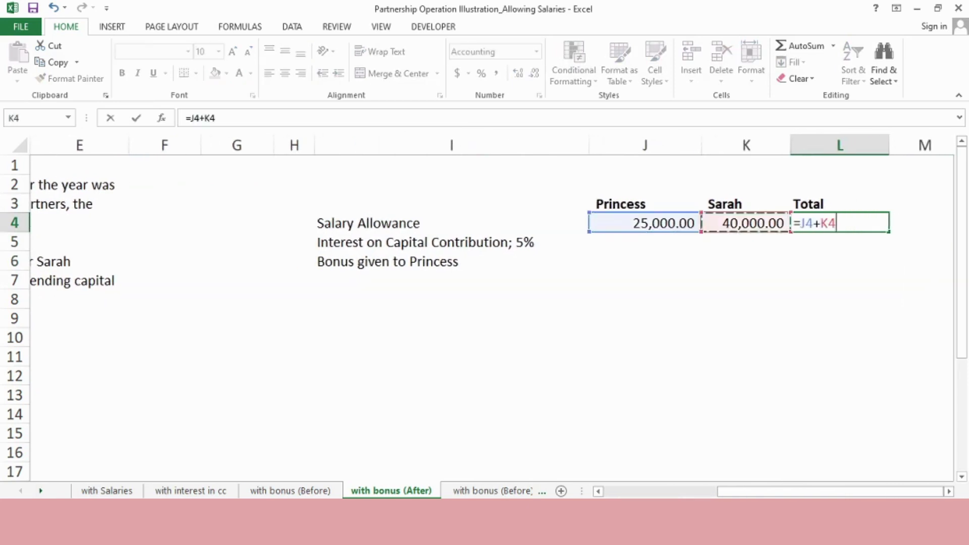
key(Return)
click(839, 222)
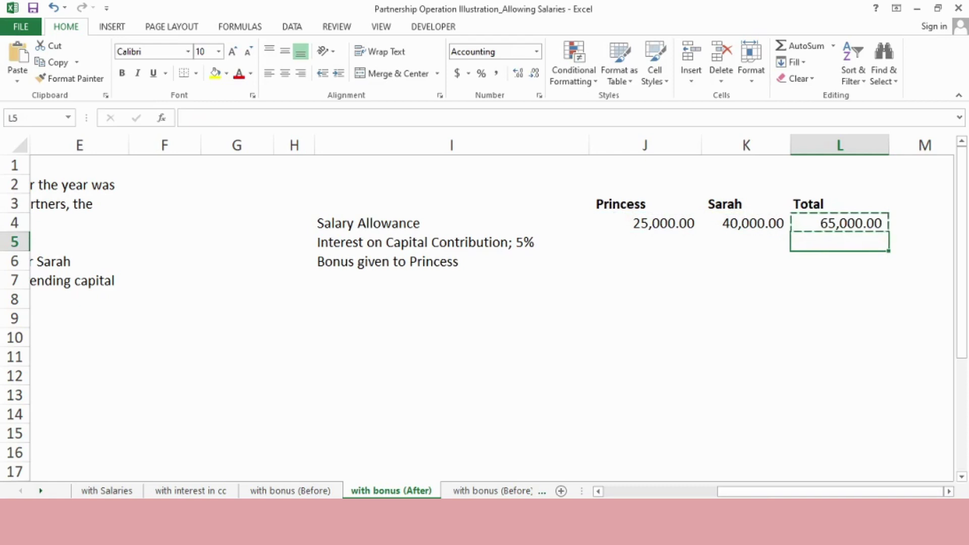
key(ctrl+v)
- Calculate the managing partner's interest on capital in J5 with the formula =850000*.05
click(319, 242)
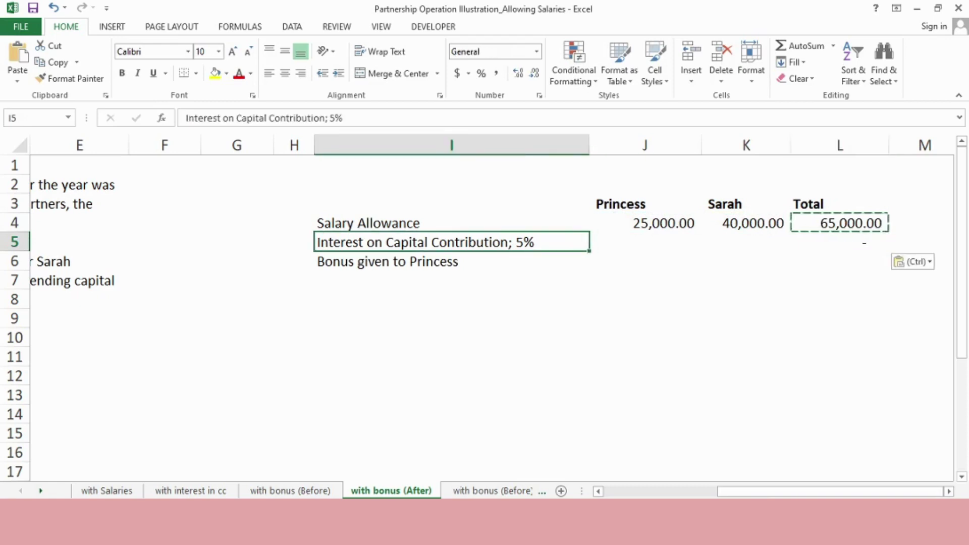
key(Right)
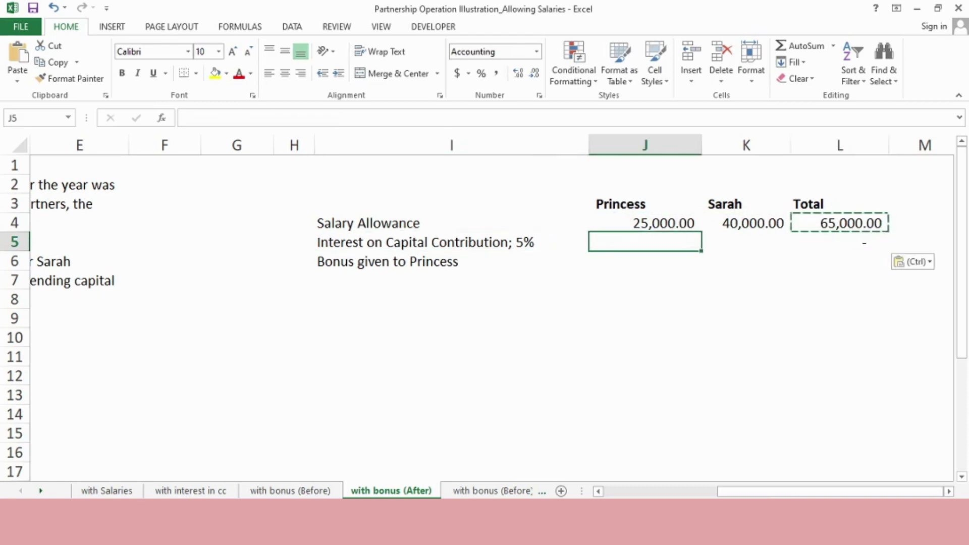
key(Escape)
text(=8)
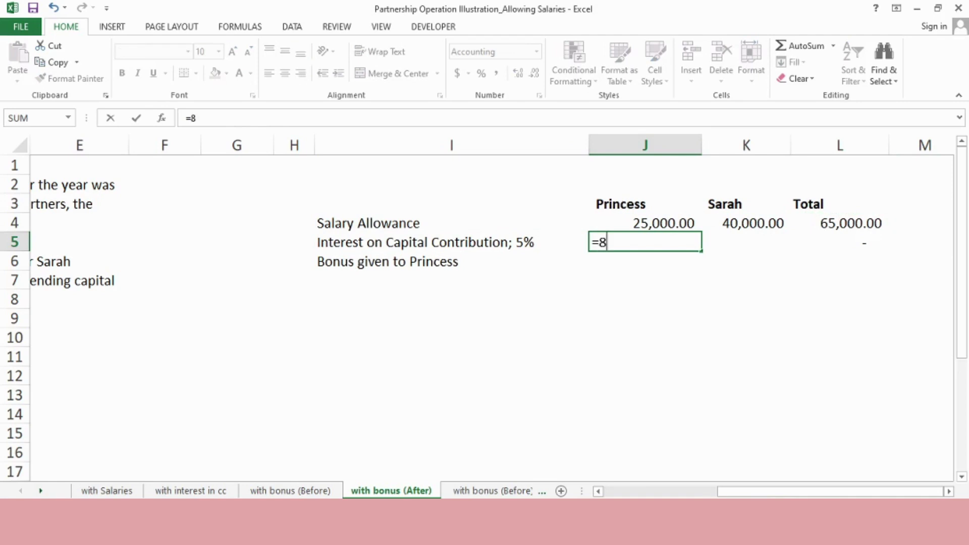
text(50000*)
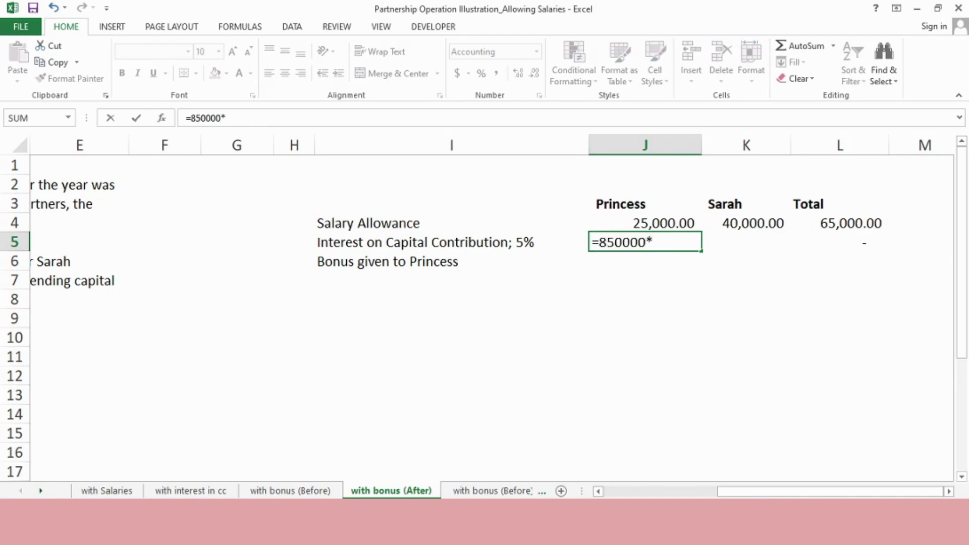
text(.05)
key(Return)
- Copy the interest formula from J5 to K5 for the other partner
click(645, 242)
key(ctrl+c)
click(746, 242)
key(ctrl+v)
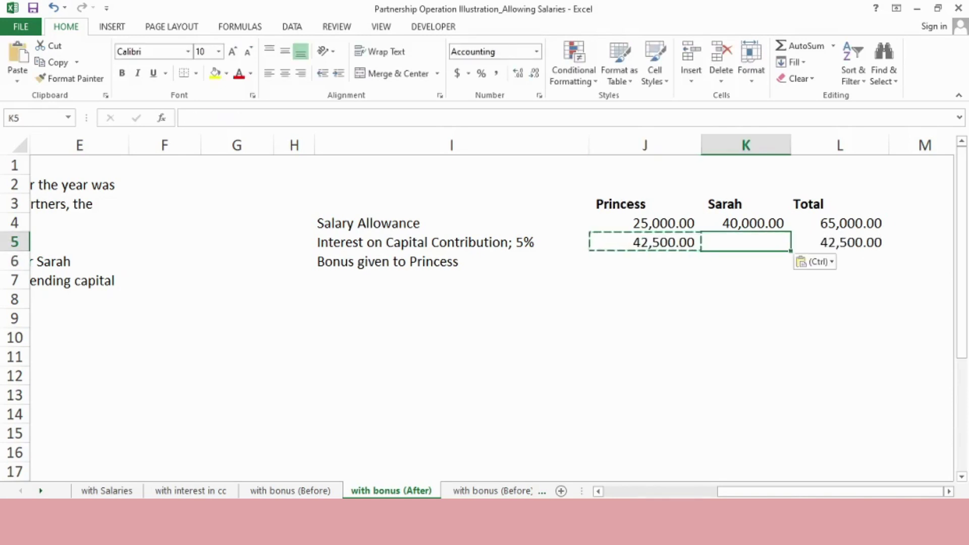
key(Escape)
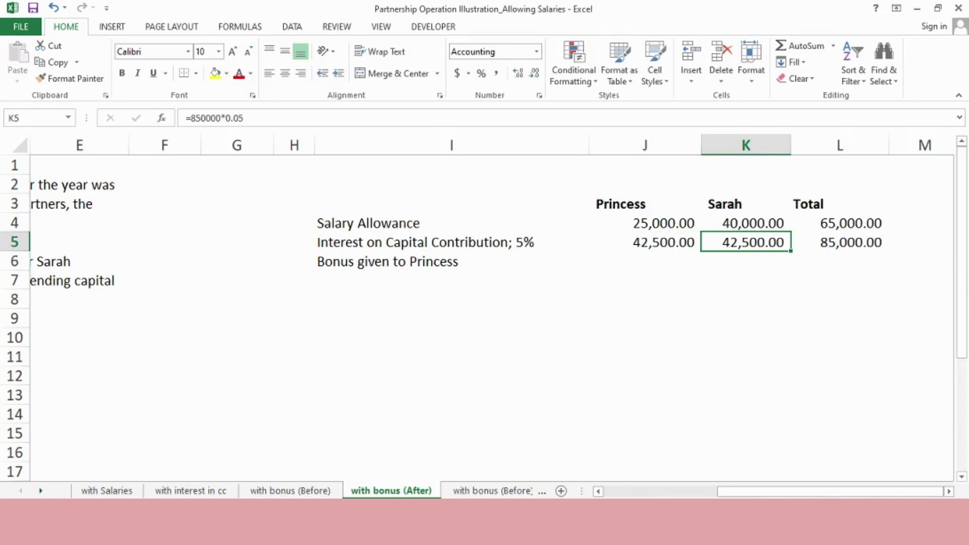
- Copy the row total formula from L5 to L6 for the bonus row
click(839, 242)
key(ctrl+c)
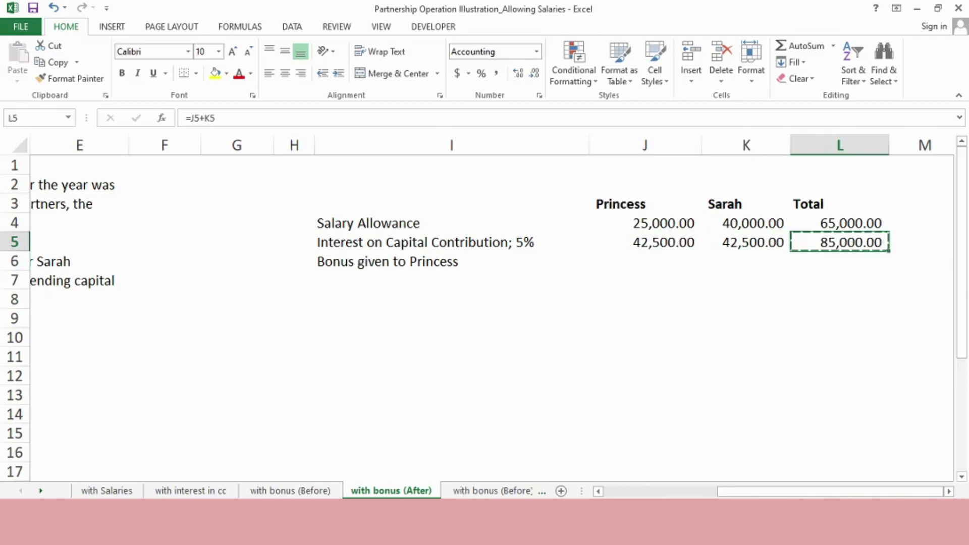
click(839, 262)
key(ctrl+v)
key(Escape)
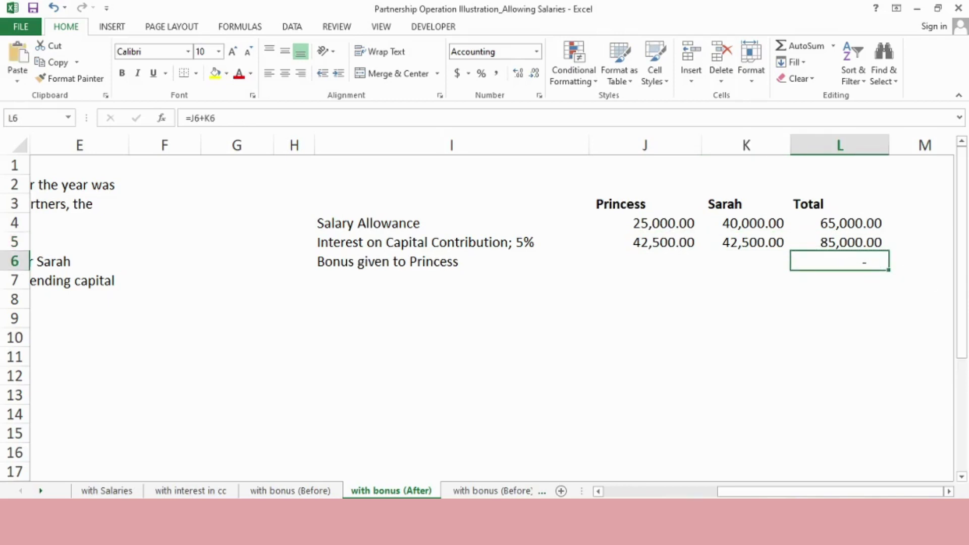
- Write the bonus equation B = 15% * (Profit - Salaries - Interest - Bonus) as text in cell I19
click(451, 261)
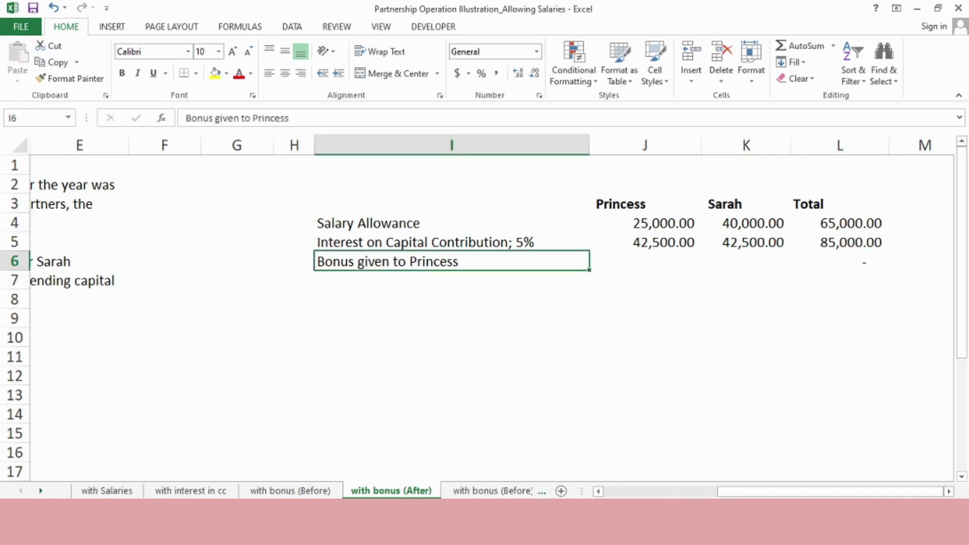
key(Down)
key(Down)
key(Down)
key(Down)
key(Down)
key(Down)
key(Down)
key(Down)
key(Down)
key(Down)
key(Down)
key(Down)
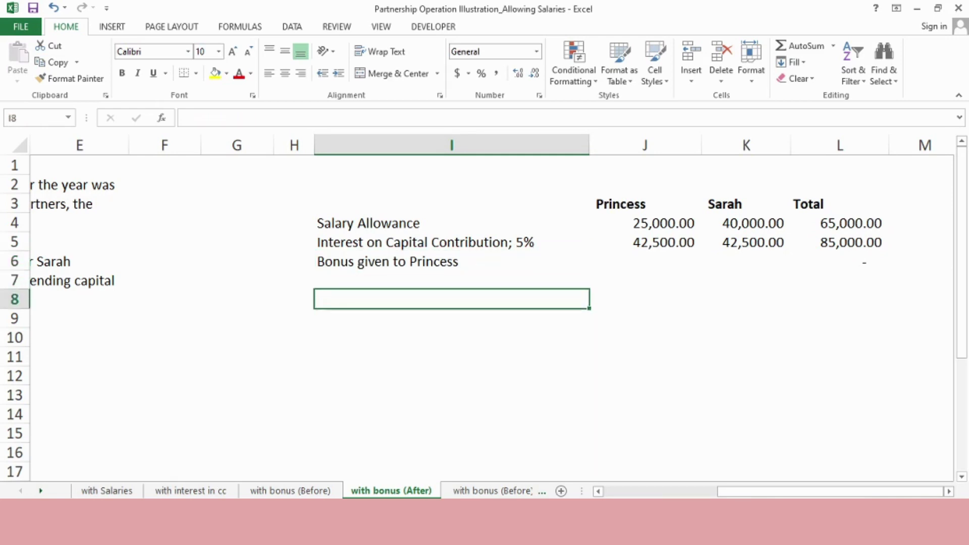
key(Down)
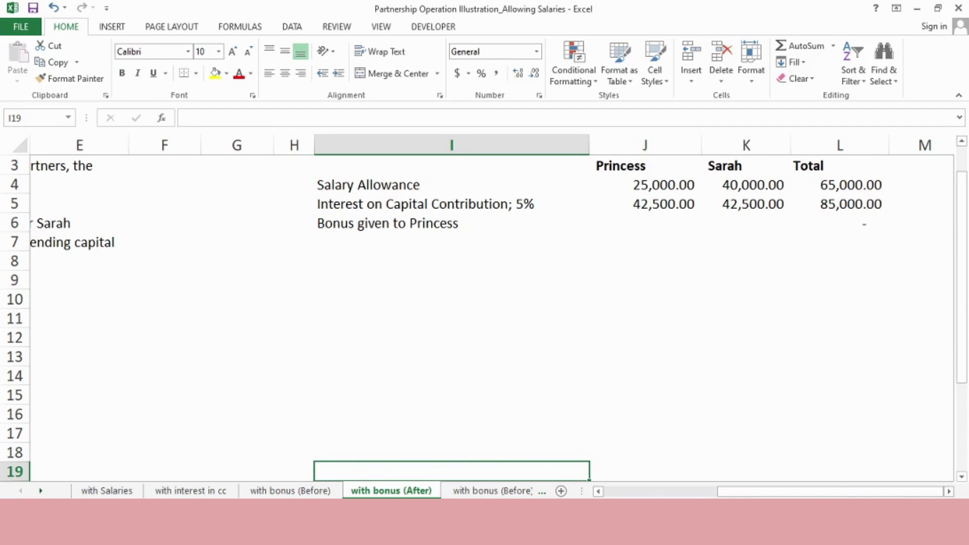
text(B)
text(o)
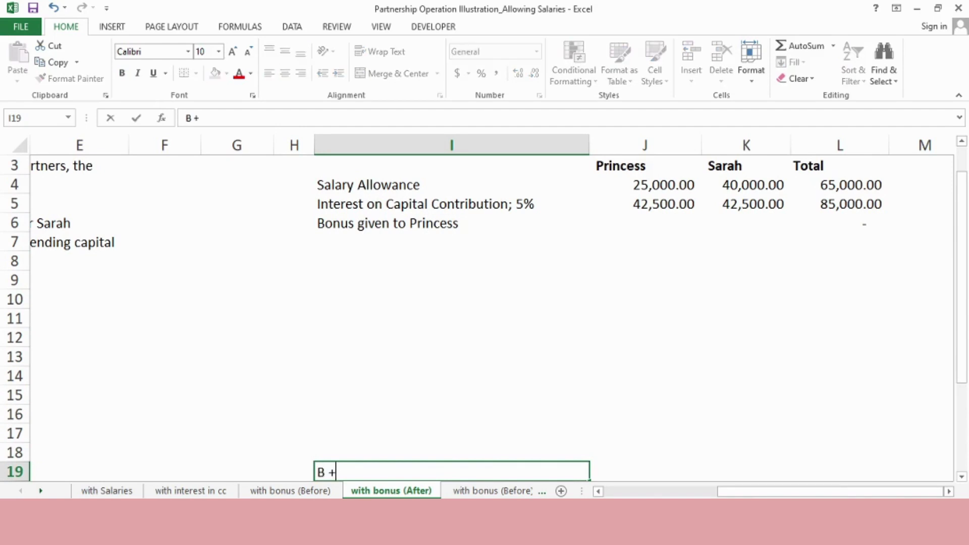
key(BackSpace)
text(= 15% * (Prof)
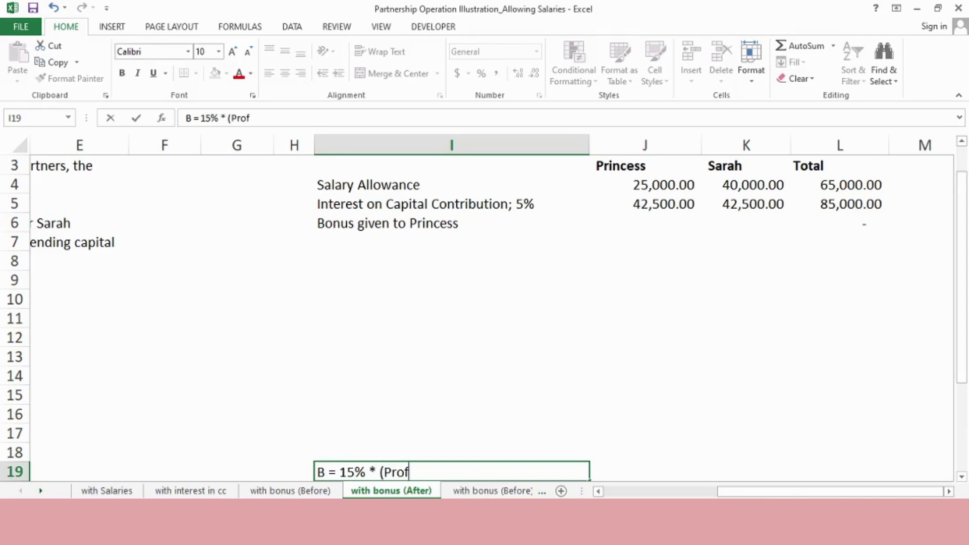
text(it - Salaries -)
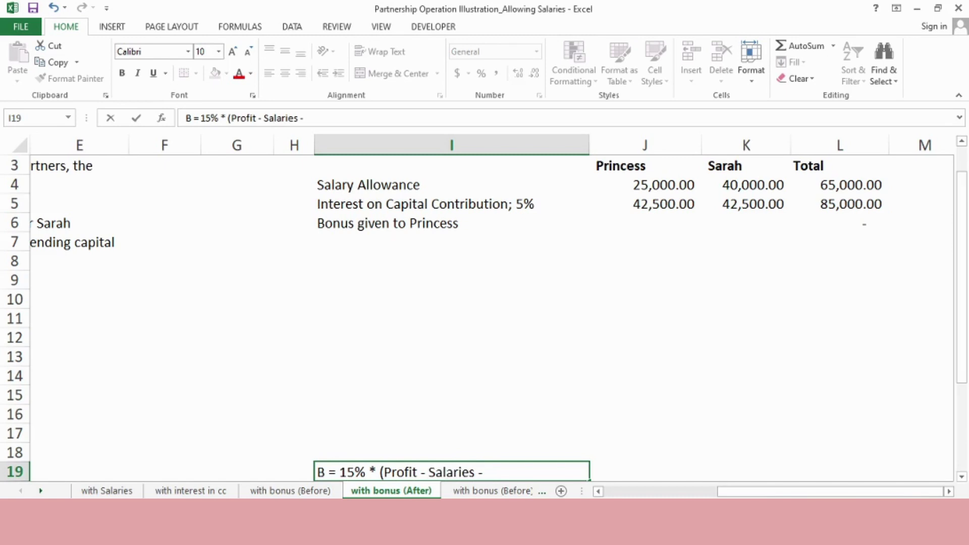
text( Interest)
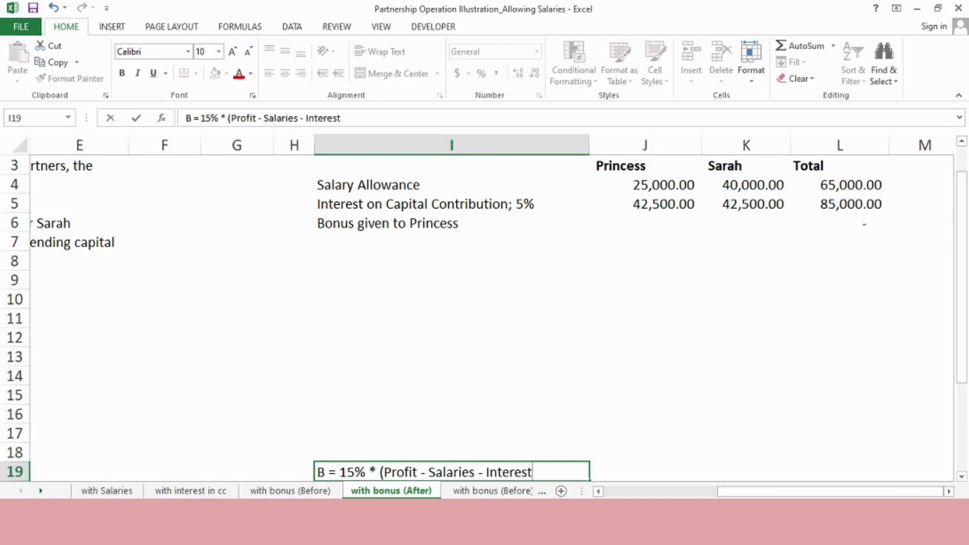
text( - Bonus))
key(Return)
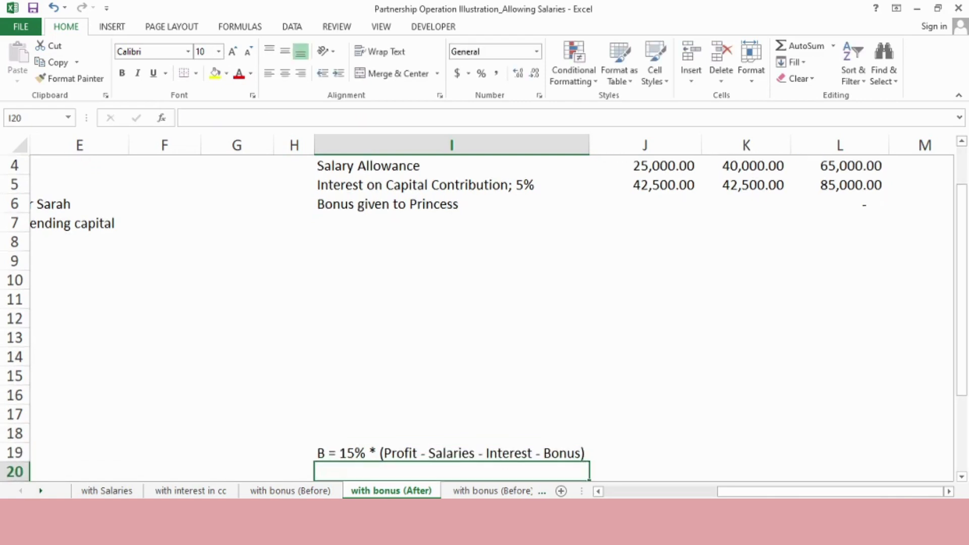
- Copy the bonus equation text from I19 into I20
key(Up)
key(ctrl+c)
key(Down)
key(ctrl+v)
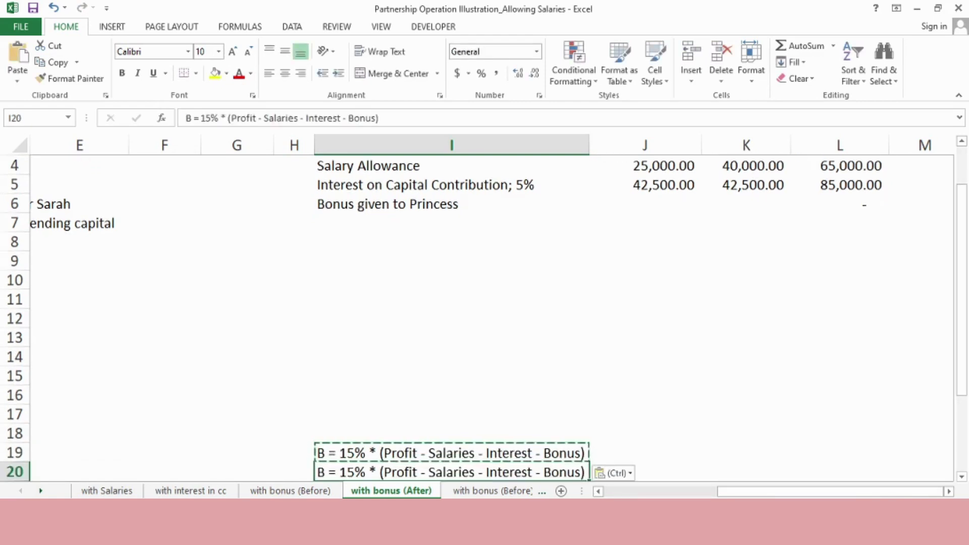
- Replace the word Profit in the I20 equation with 200,000
key(F2)
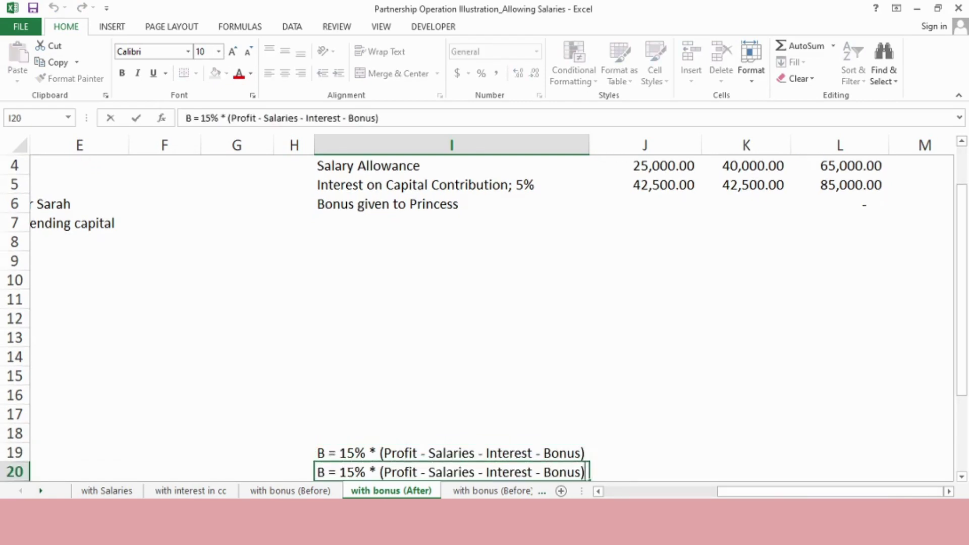
key(ctrl+Left)
key(ctrl+Left)
key(ctrl+Left)
key(Right)
key(Right)
key(Right)
key(ctrl+shift+Right)
key(ctrl+shift+Right)
key(shift+Left)
key(shift+Left)
key(shift+Left)
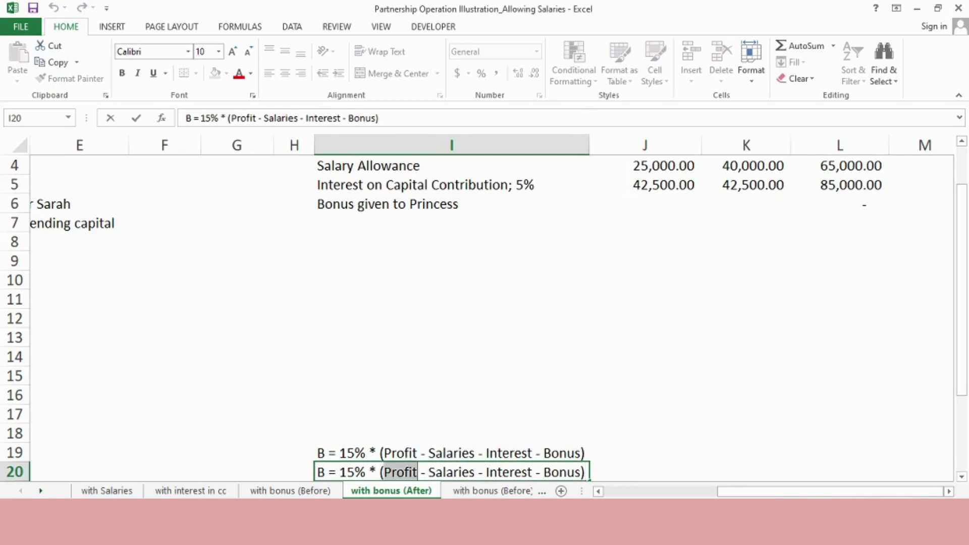
text(200000)
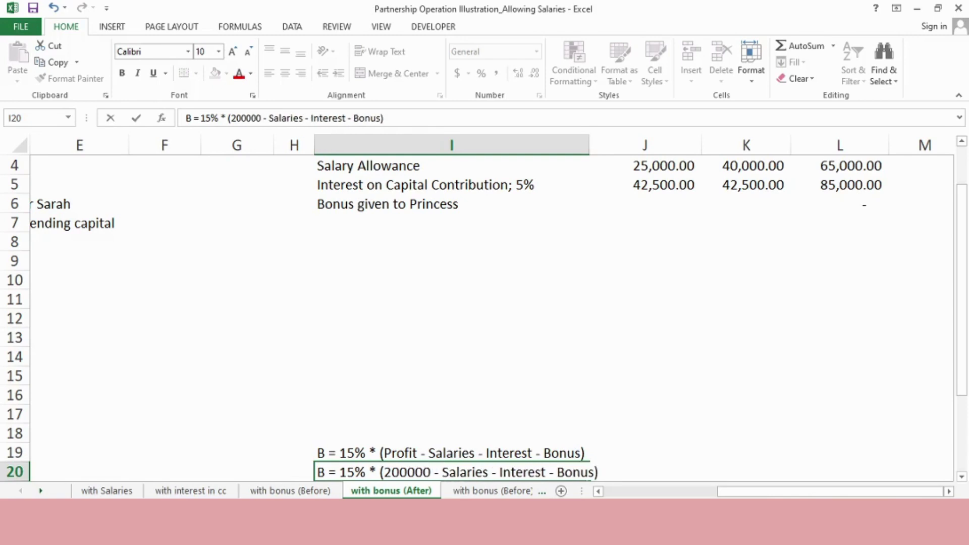
key(Left)
key(Left)
key(Left)
key(Left)
key(Left)
key(Left)
text(,)
- Replace the word Salaries in the I20 equation with the salary total of 65,000
key(Right)
key(Right)
key(Right)
key(Right)
key(Right)
key(Right)
key(Right)
key(Left)
key(shift+Right)
key(shift+Right)
key(shift+Right)
key(shift+Right)
key(shift+Right)
key(shift+Right)
key(shift+Right)
key(shift+Right)
key(shift+Right)
key(shift+Right)
key(shift+Right)
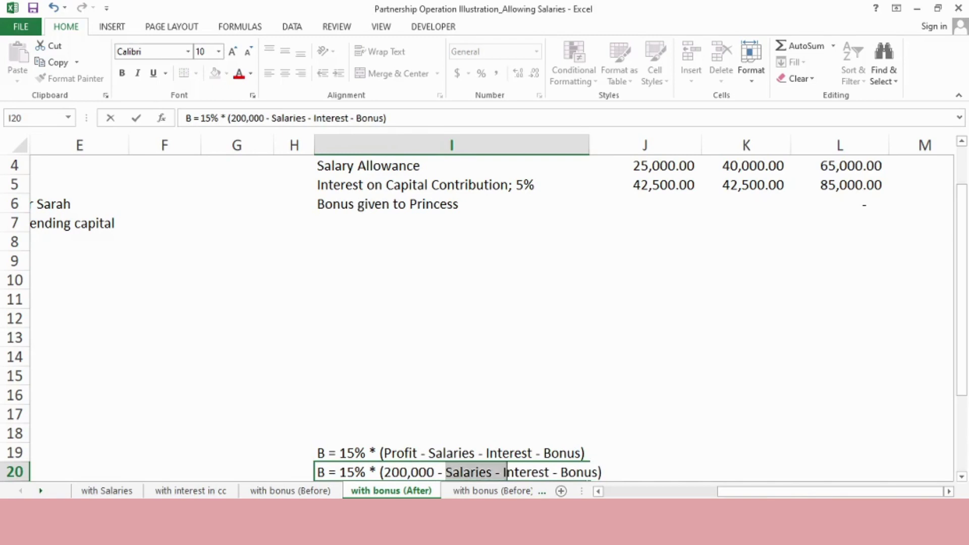
key(shift+Left)
key(shift+Left)
key(shift+Left)
text(65,000)
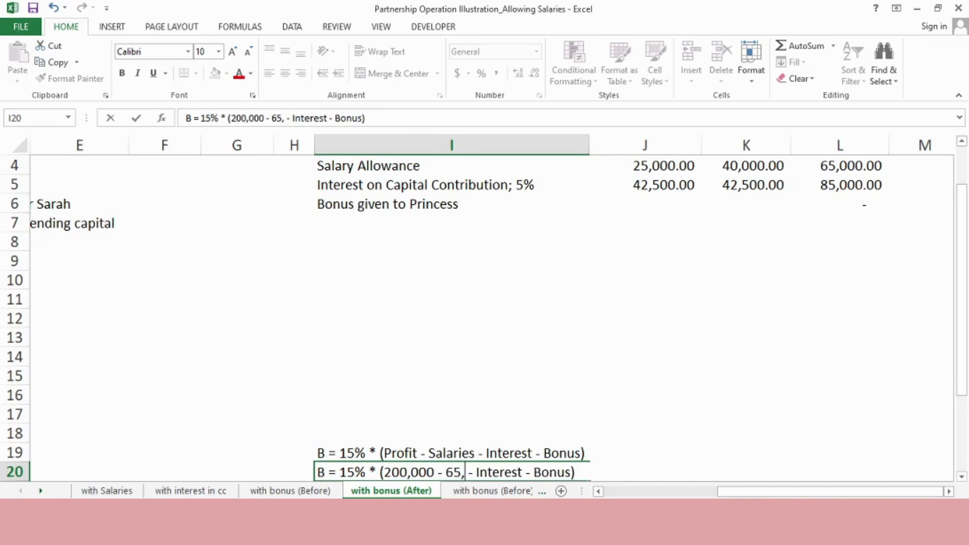
- Replace the word Interest in the I20 equation with 85,000, keep the Bonus term and commit the entry
key(Right)
key(Right)
key(Right)
key(shift+Right)
key(shift+Right)
key(shift+Right)
key(shift+Right)
key(shift+Right)
key(shift+Right)
key(shift+Right)
key(shift+Right)
key(shift+Right)
key(shift+Right)
key(shift+Right)
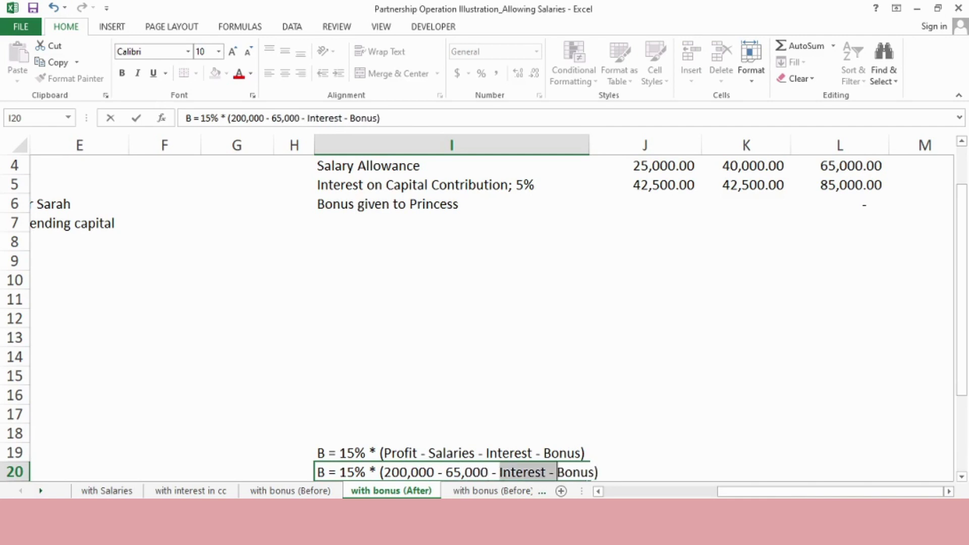
key(shift+Left)
key(shift+Left)
key(shift+Left)
text(85,000)
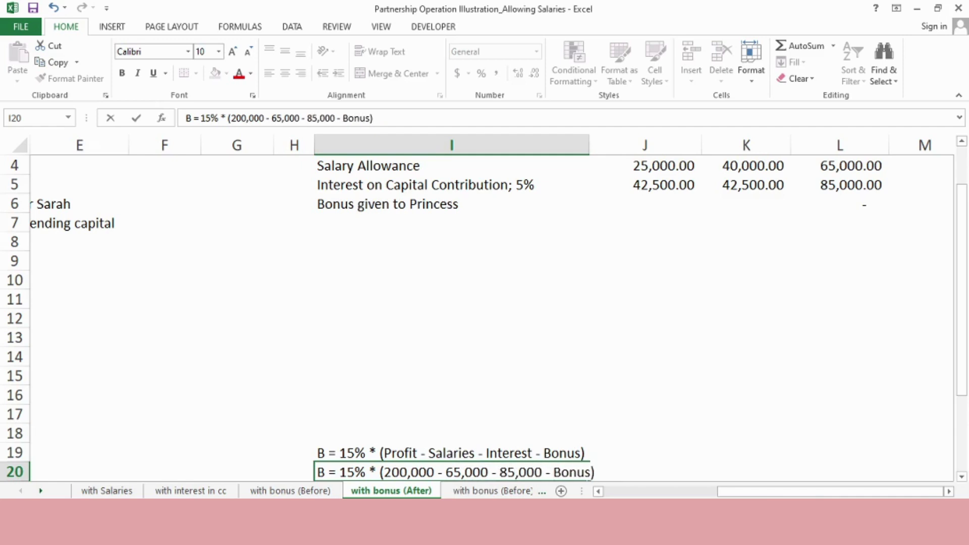
key(Right)
key(Right)
key(Right)
key(shift+Right)
key(shift+Right)
key(shift+Right)
key(shift+Right)
key(shift+Right)
key(shift+Right)
key(shift+Left)
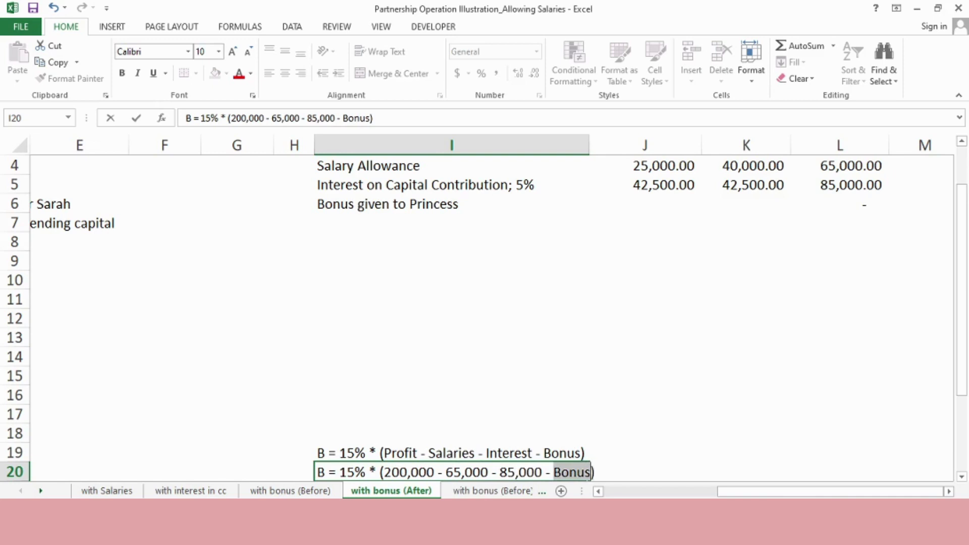
key(Return)
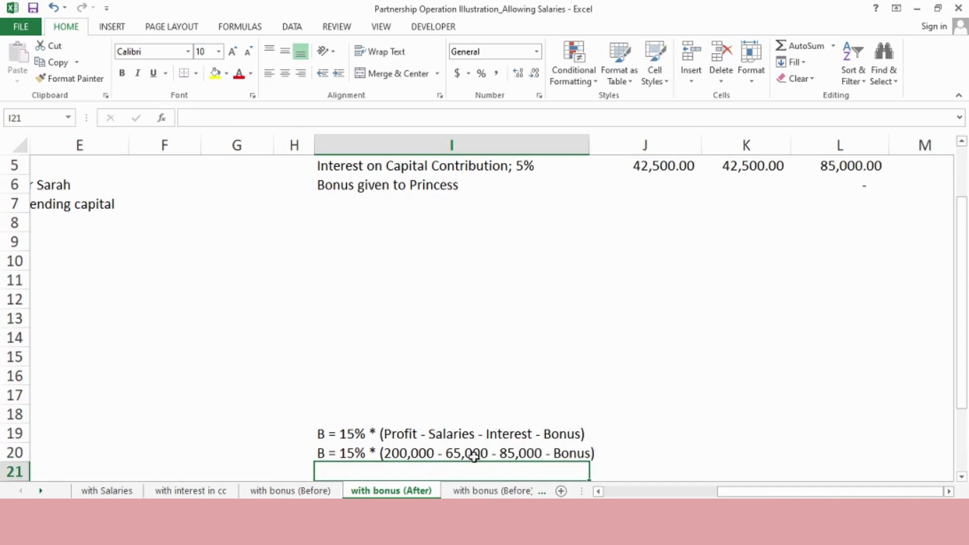
- Copy the substituted equation from I20 into I21
click(528, 456)
key(ctrl+c)
key(Down)
key(ctrl+v)
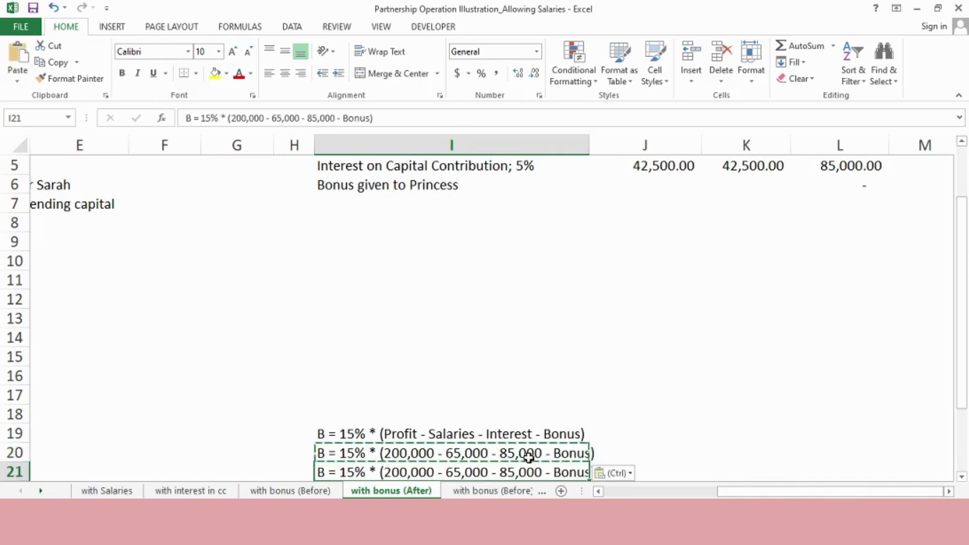
- Simplify the I21 equation by replacing 200,000 - 65,000 - 85,000 with 50,000
key(F2)
key(ctrl+Left)
key(ctrl+Left)
key(Right)
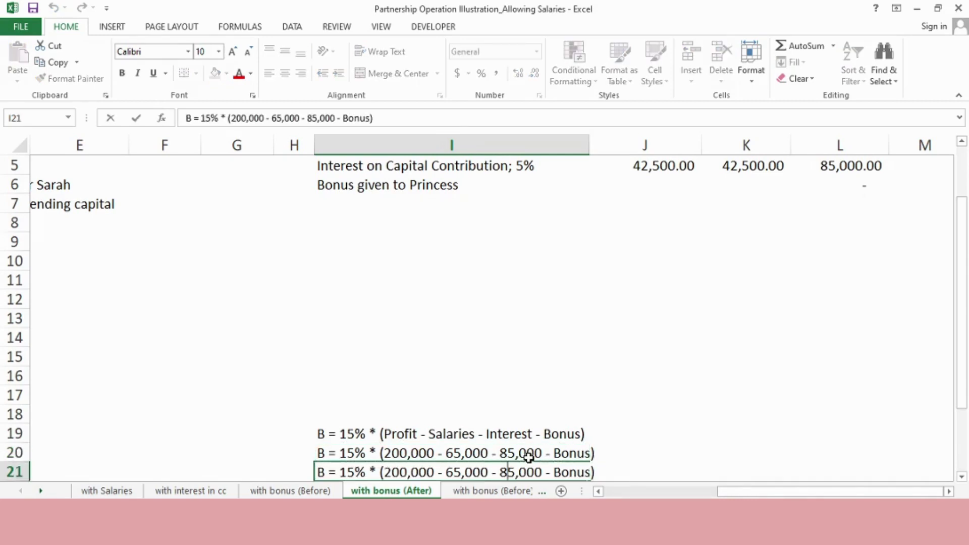
key(Right)
key(Right)
key(Right)
key(Right)
key(Right)
key(ctrl+shift+Left)
key(ctrl+shift+Left)
key(ctrl+shift+Left)
key(ctrl+shift+Left)
key(ctrl+shift+Left)
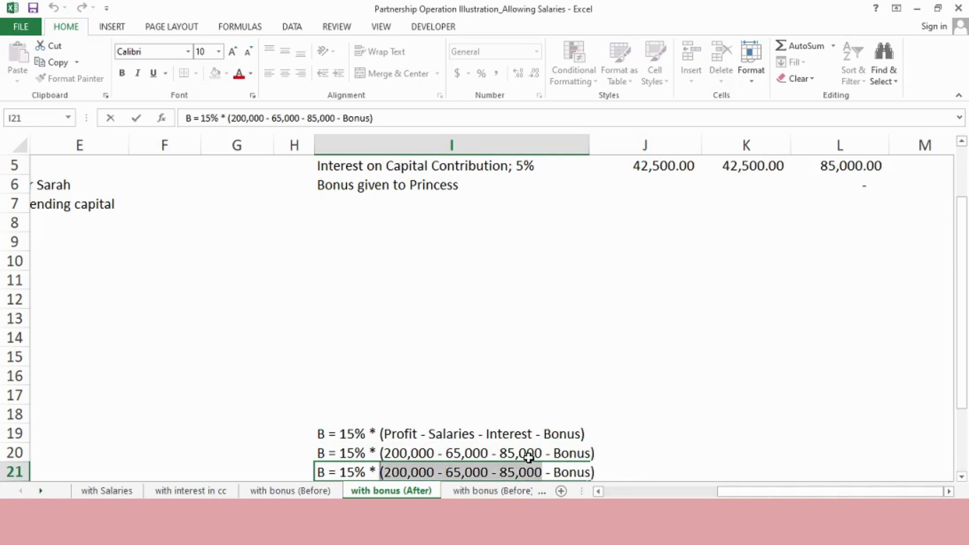
key(shift+Right)
text(50,000)
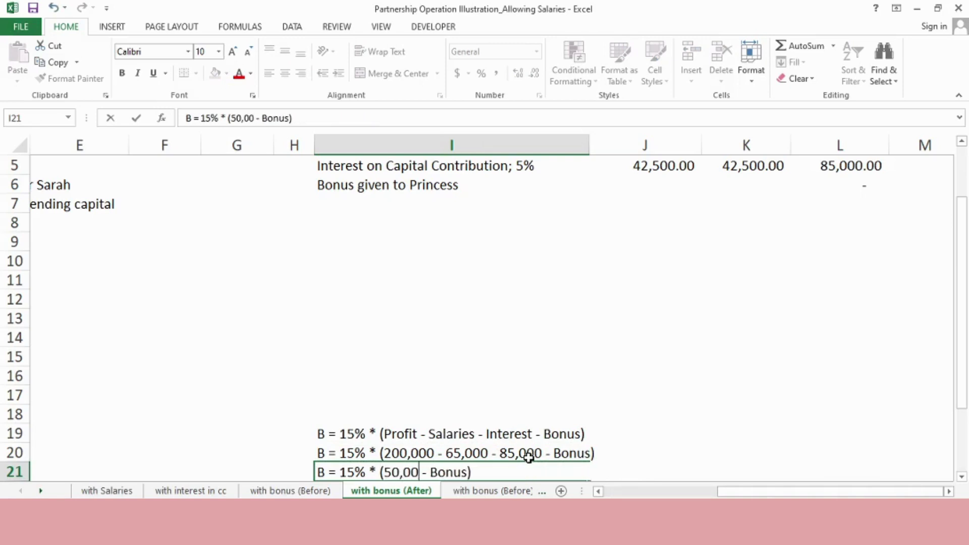
key(Return)
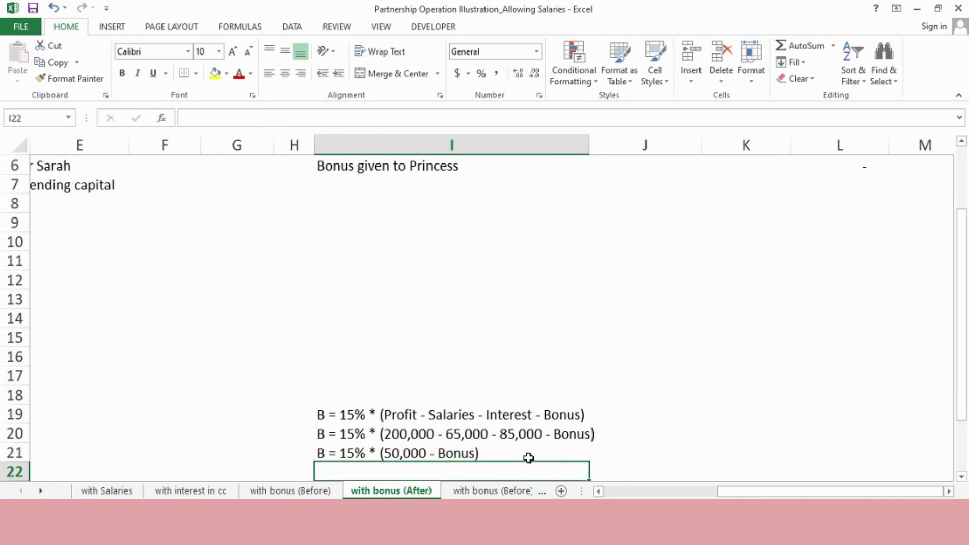
- Copy the simplified equation from I21 into I22
click(528, 458)
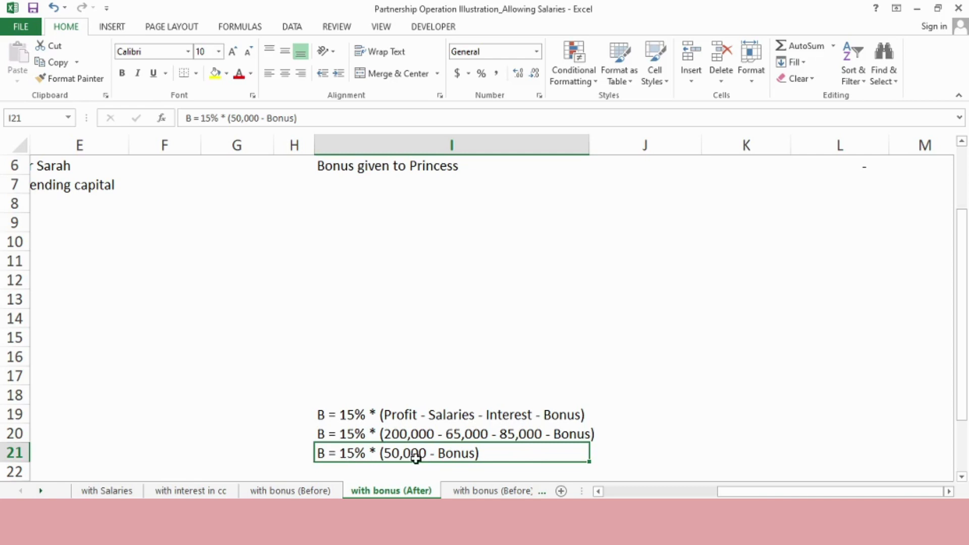
key(ctrl+c)
key(Down)
key(ctrl+v)
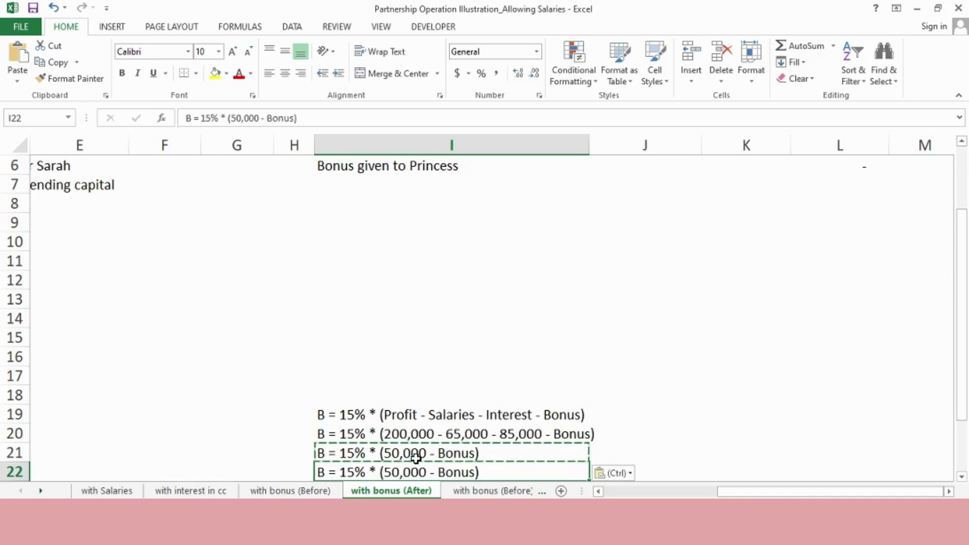
- Change the amount inside the parentheses of the I22 equation to 7,500
key(F2)
key(ctrl+Left)
key(ctrl+Left)
key(ctrl+Left)
key(ctrl+Left)
key(ctrl+Left)
key(ctrl+Left)
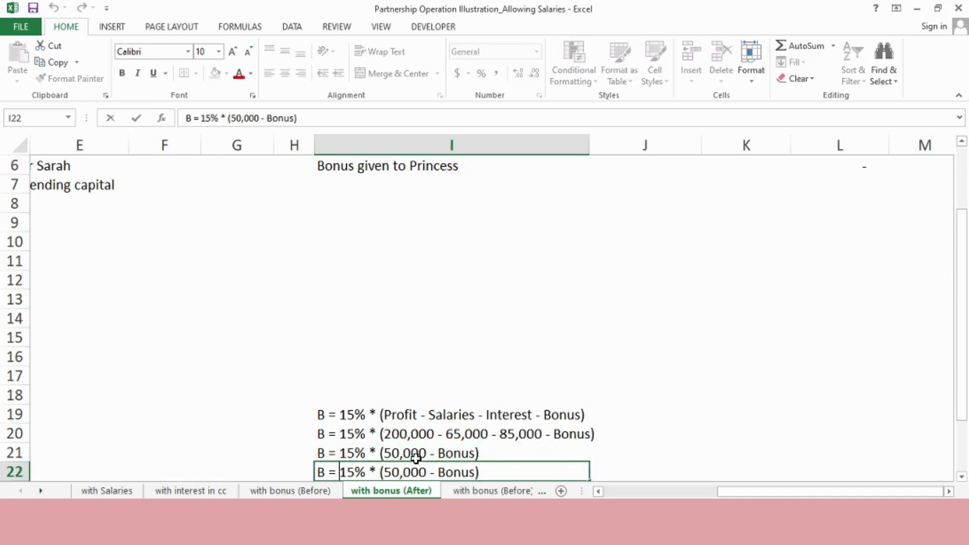
key(ctrl+Right)
key(ctrl+Left)
key(ctrl+Right)
key(ctrl+Right)
key(Right)
key(shift+Right)
key(shift+Right)
text(7)
key(Right)
key(shift+Right)
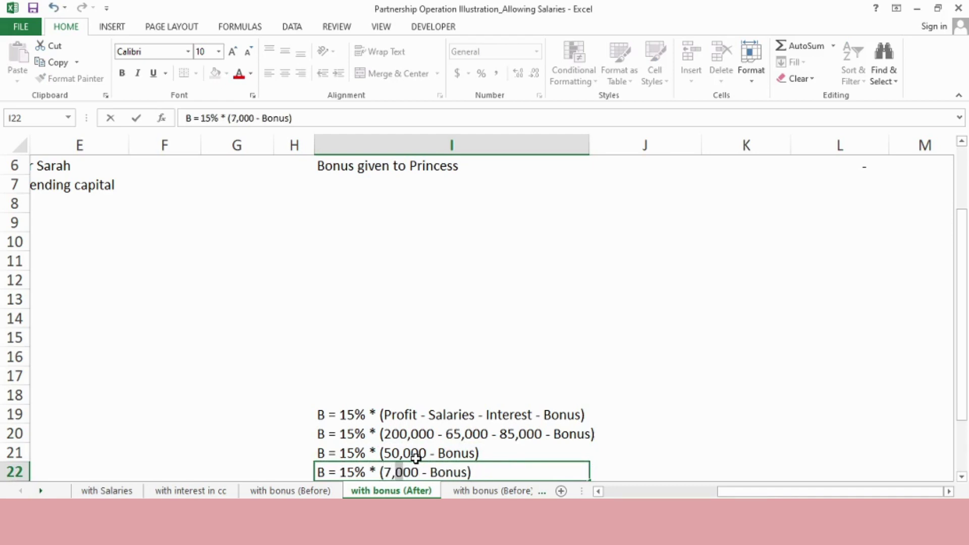
text(5)
- Remove the 15% * multiplier in front of the parentheses in the I22 equation
key(ctrl+Left)
key(ctrl+shift+Left)
key(ctrl+shift+Left)
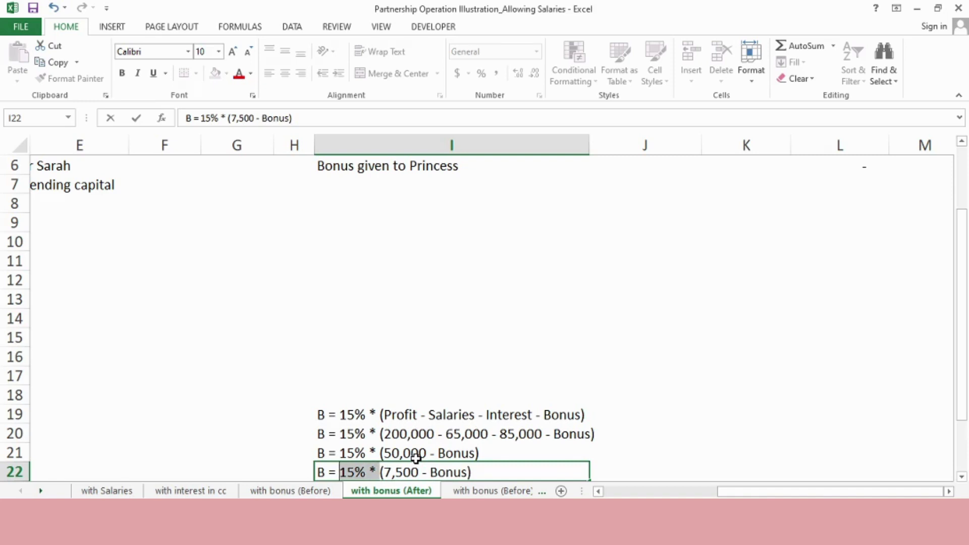
key(BackSpace)
- Insert 15% directly before Bonus in I22 so the line reads B = (7,500 - 15%Bonus)
key(Right)
key(Right)
key(Right)
key(Right)
key(Right)
key(Right)
key(Right)
key(Right)
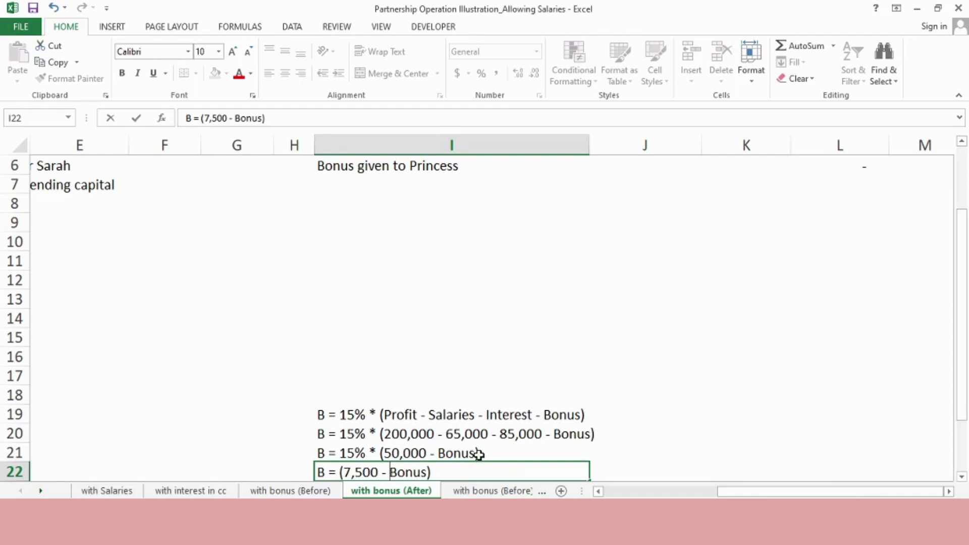
text(15)
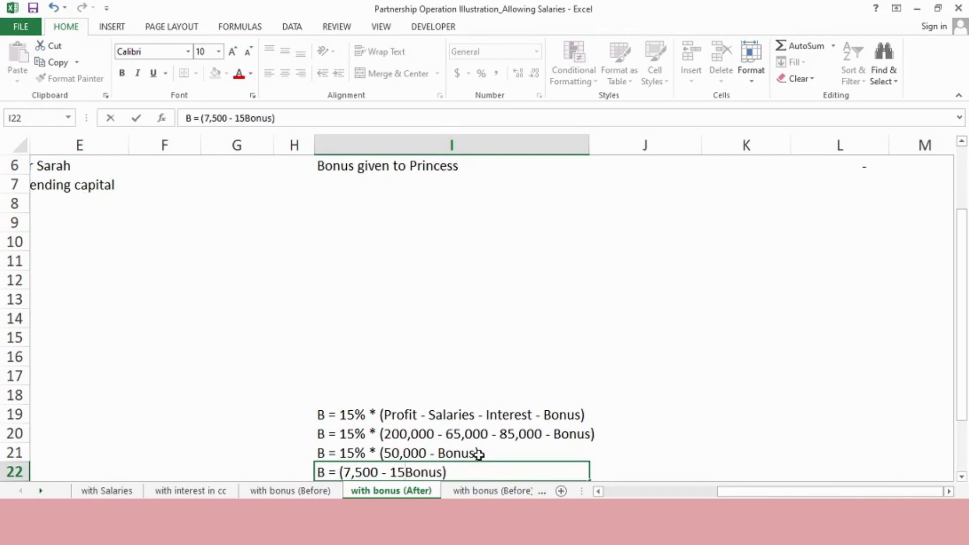
text(%)
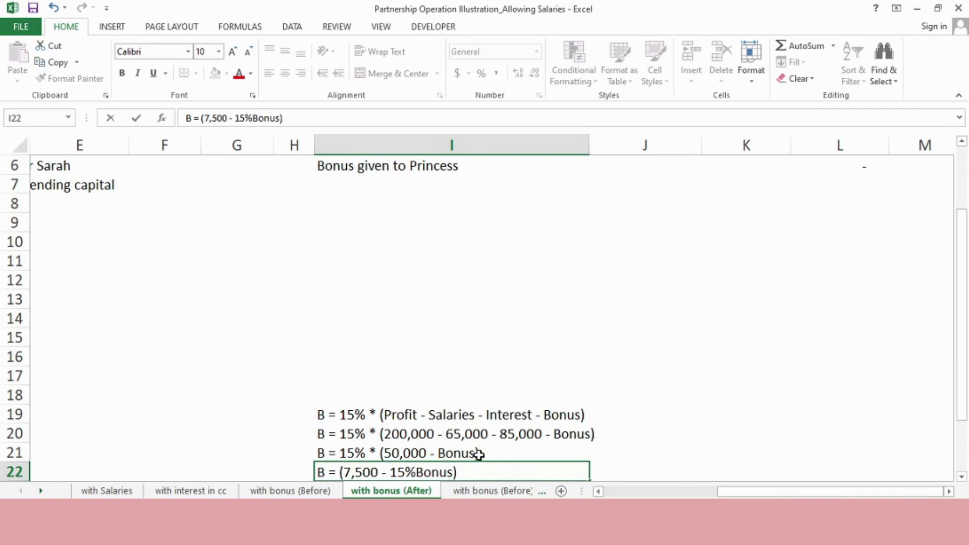
key(Return)
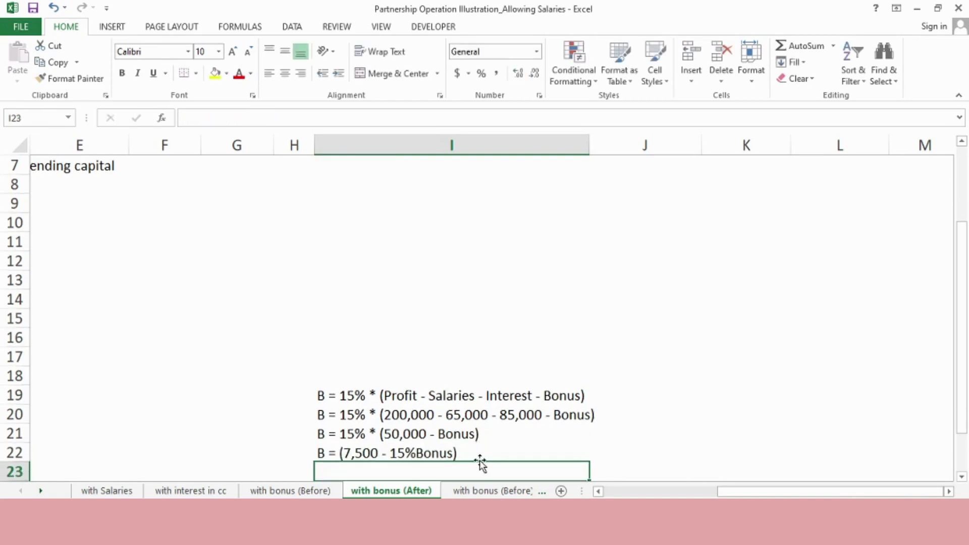
- Copy the equation line from I22 into I23
key(Up)
key(ctrl+c)
key(Down)
key(ctrl+v)
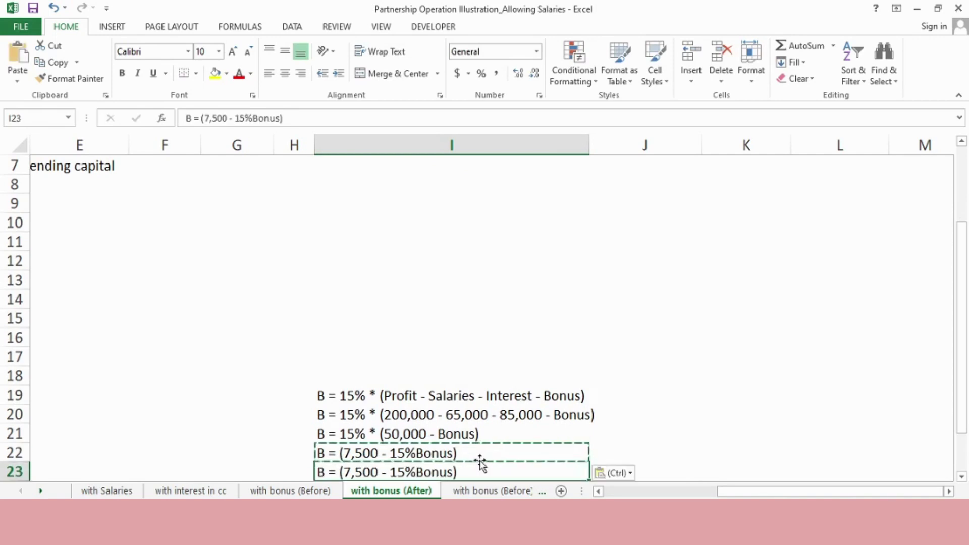
- Remove both parentheses from the I23 equation so it reads B = 7,500 - 15%Bonus
key(F2)
key(BackSpace)
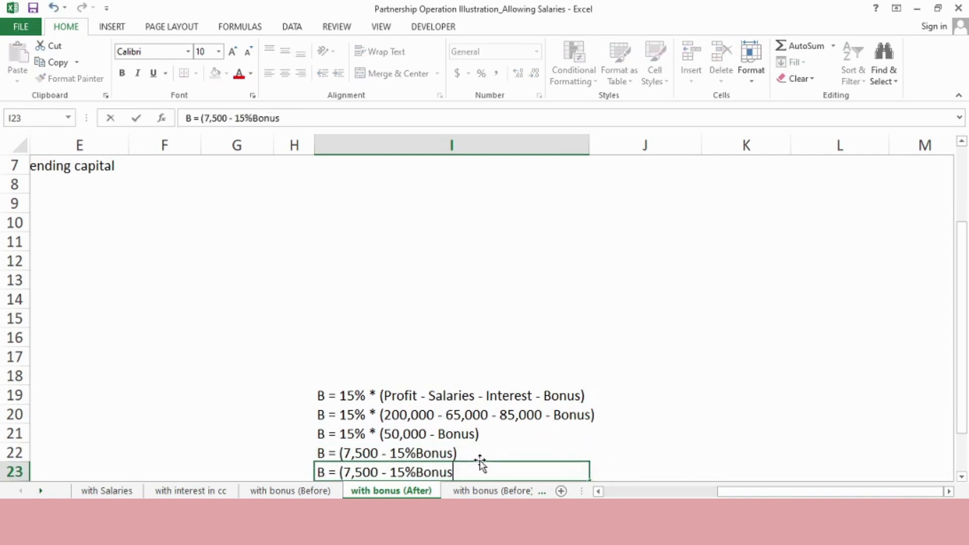
key(Left)
key(Left)
key(Left)
key(Left)
key(Left)
key(Left)
key(Left)
key(Left)
key(Left)
key(Left)
key(Left)
key(Left)
key(Left)
key(Left)
key(Left)
key(Left)
key(Left)
key(Right)
key(BackSpace)
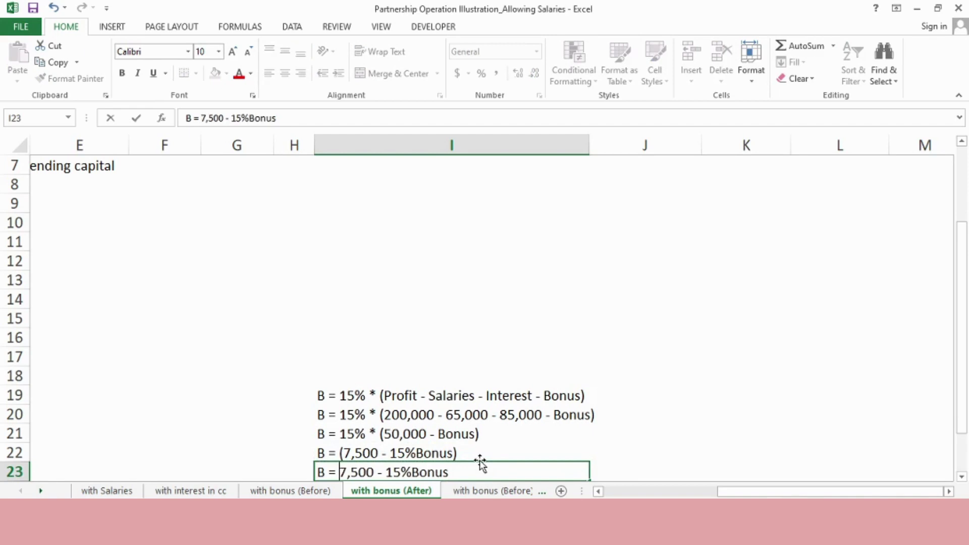
key(Return)
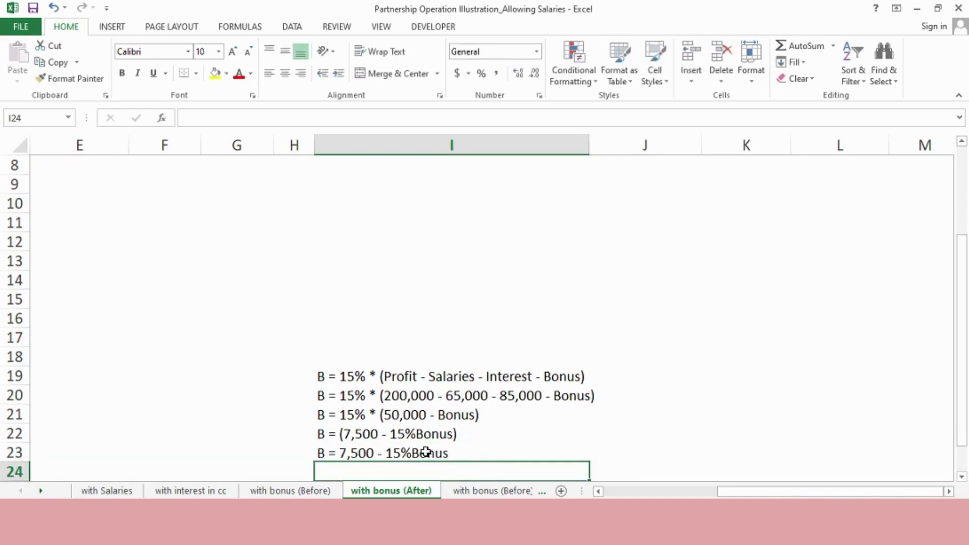
- Enter the rearranged equation B + 15%B = 7,500 in I24
click(445, 455)
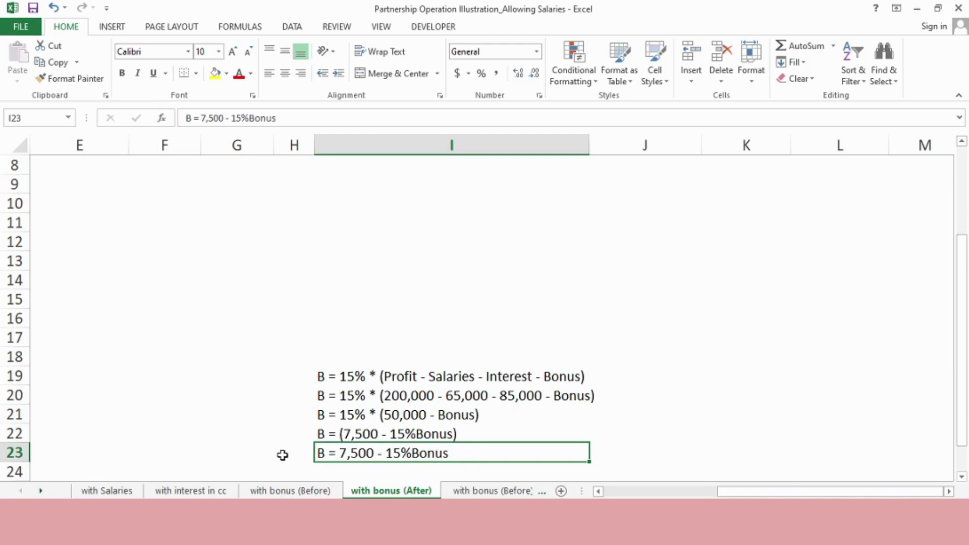
key(Down)
text(B)
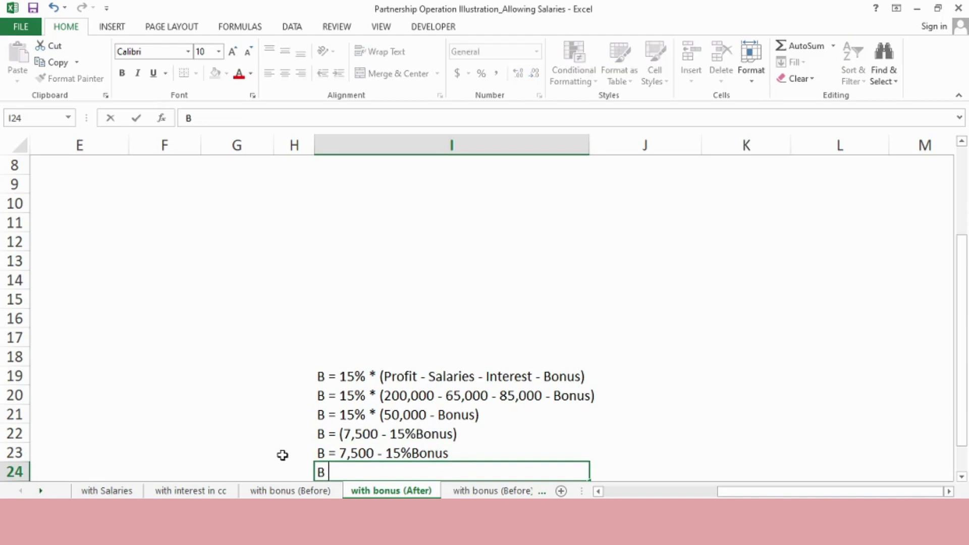
text( + 15%B)
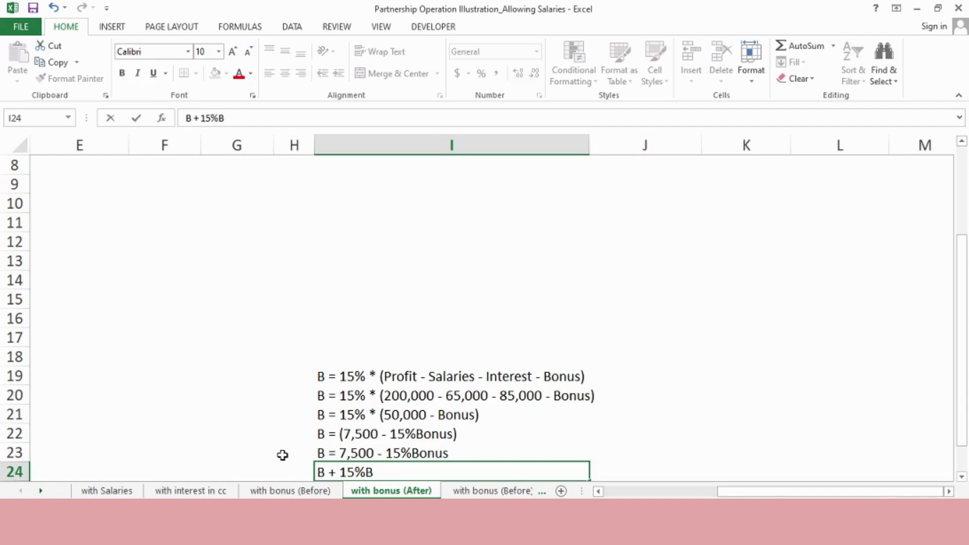
text( = 7,500)
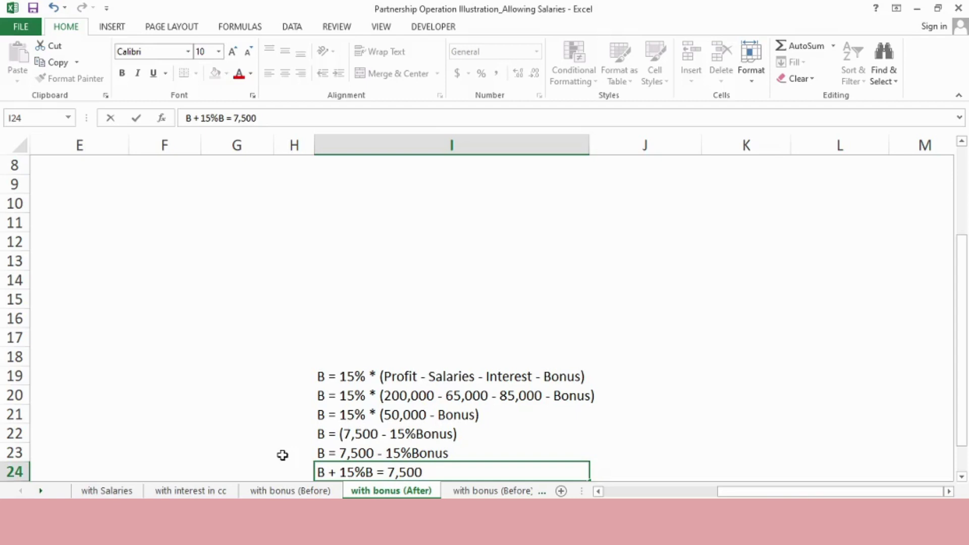
key(Return)
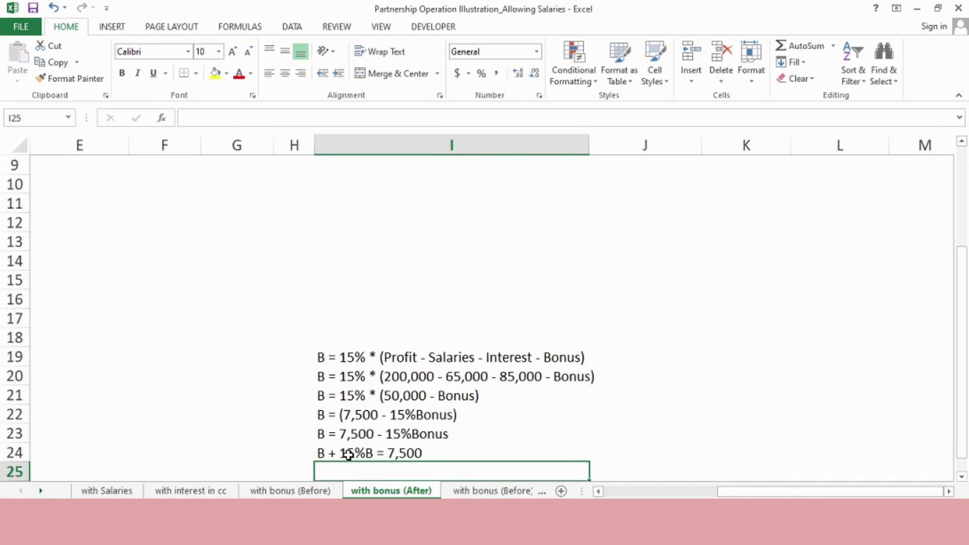
- Enter the combined equation 1.15B = 7,500 in I25
text(1.)
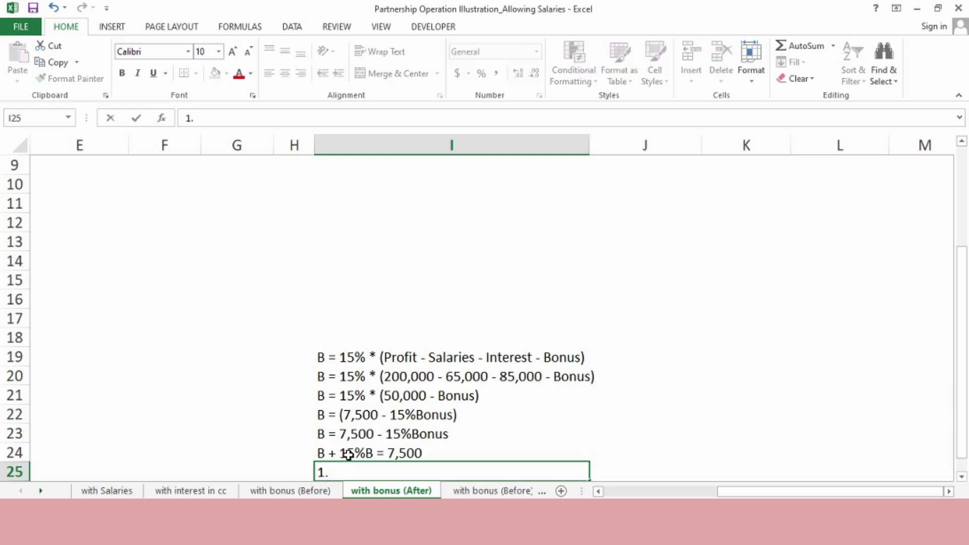
text(15B = 7,500)
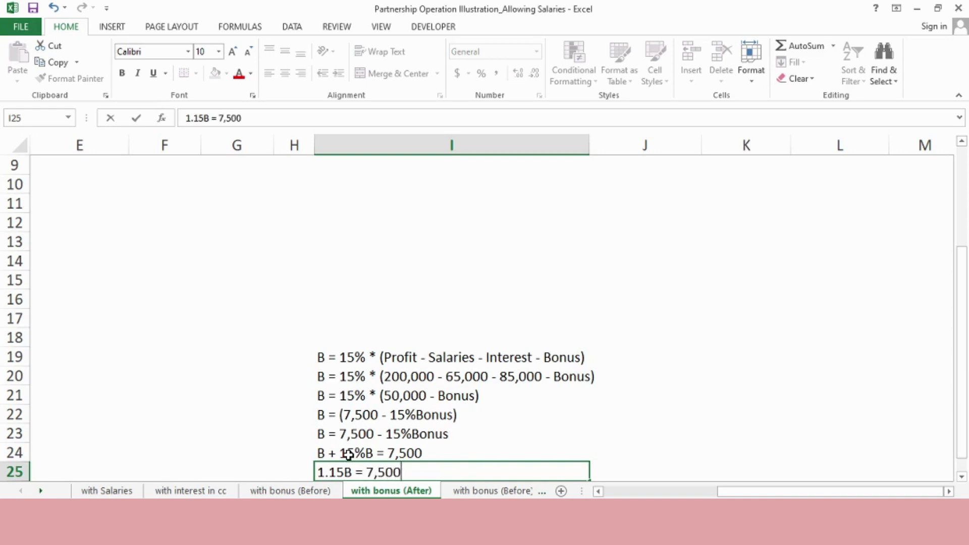
key(Return)
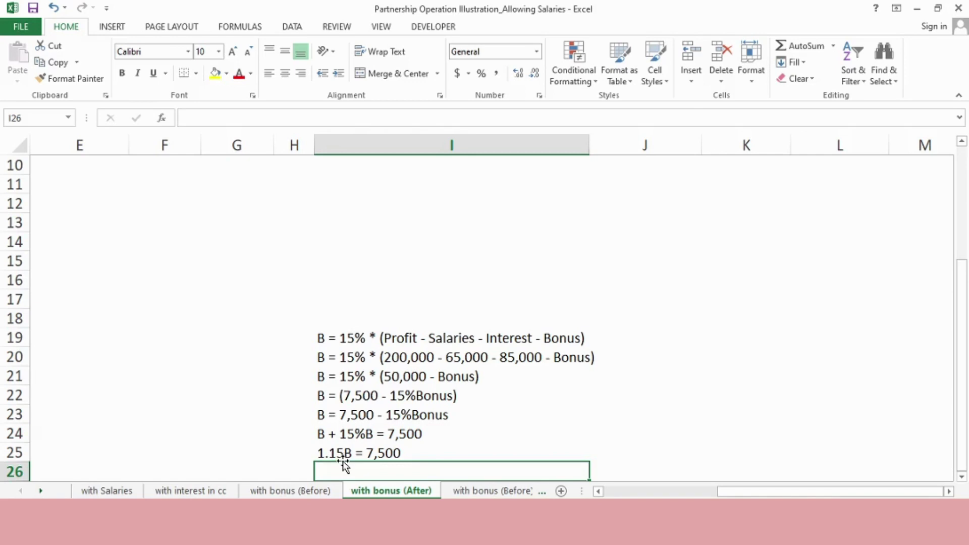
- Enter the division line B = 7,500 / 1.15 in I26
key(Down)
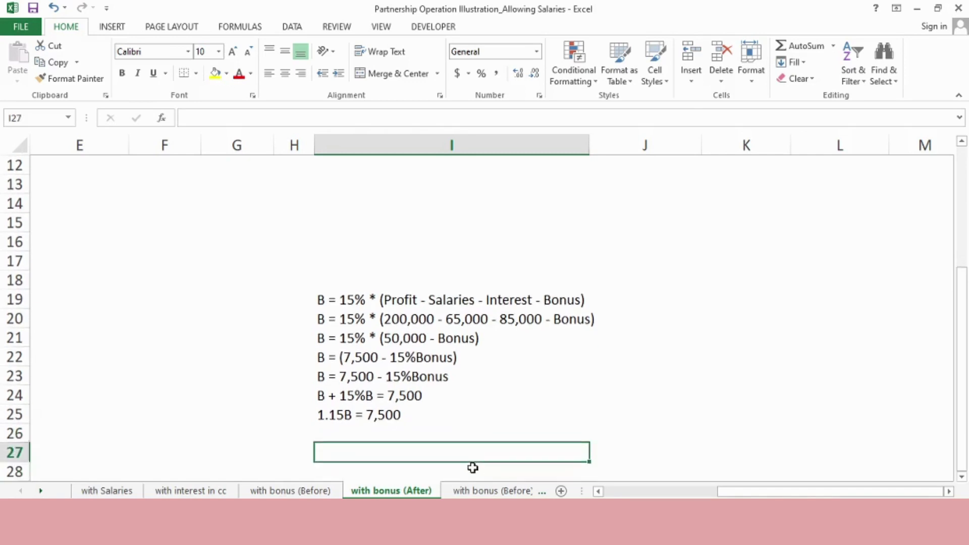
key(Up)
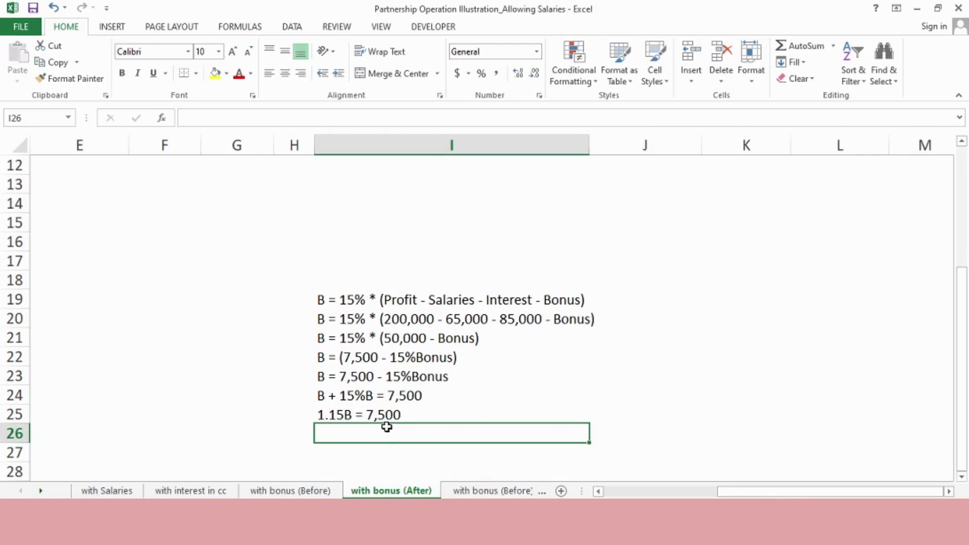
text(B =)
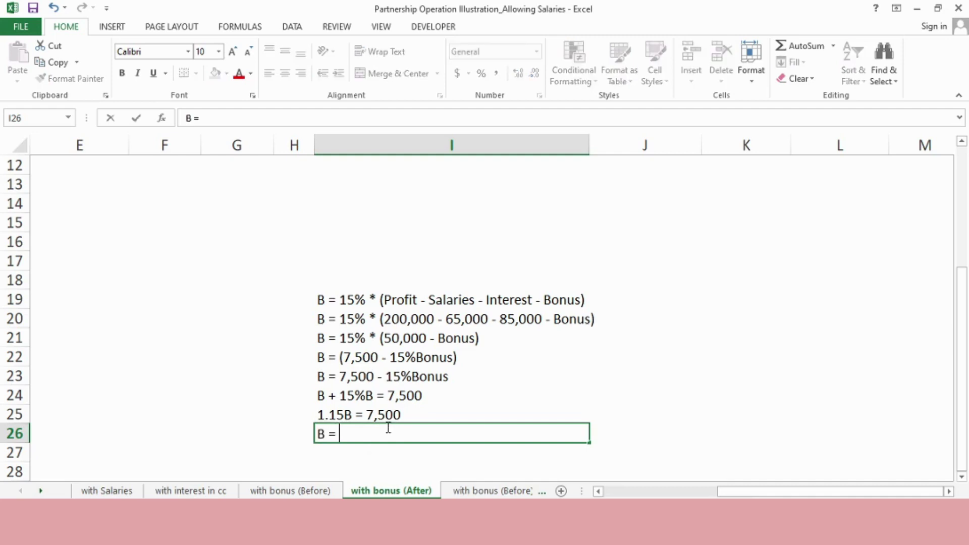
text( 7)
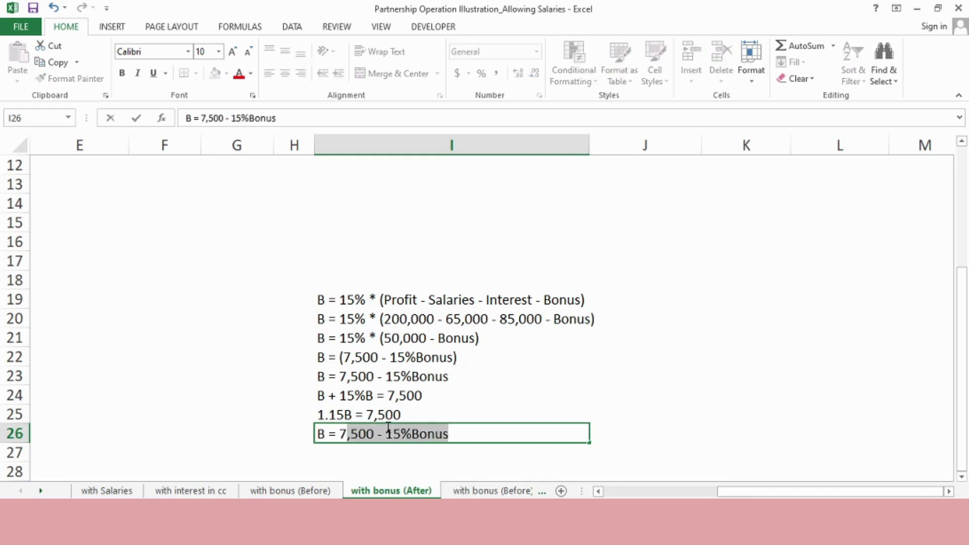
text(,500 / )
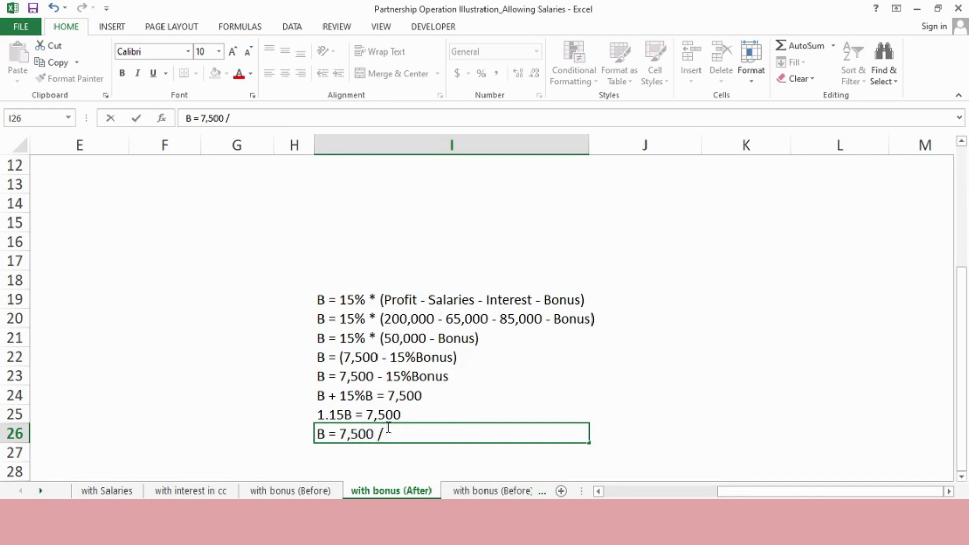
text(1.15)
key(Return)
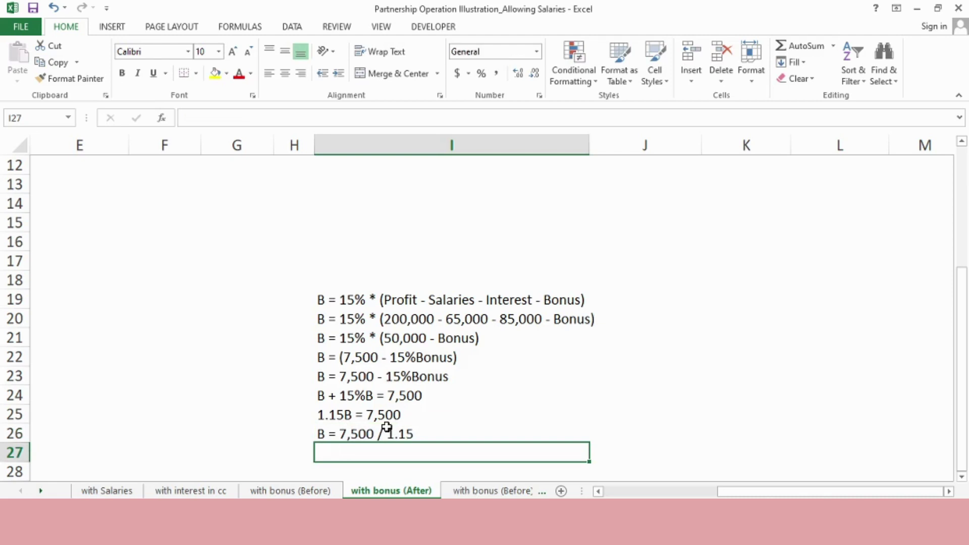
- Enter the solved bonus line B = 6,521.74 in I27
text(B = )
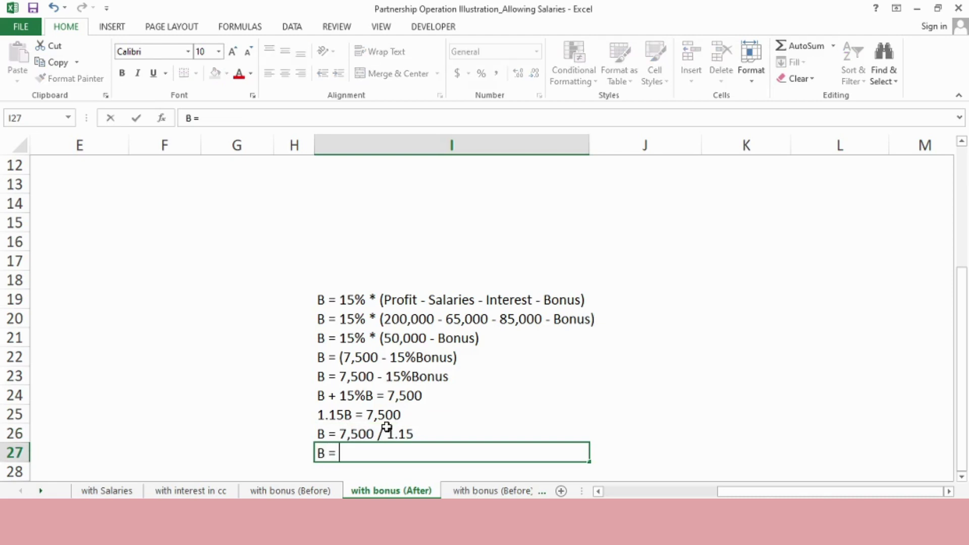
text(6,521)
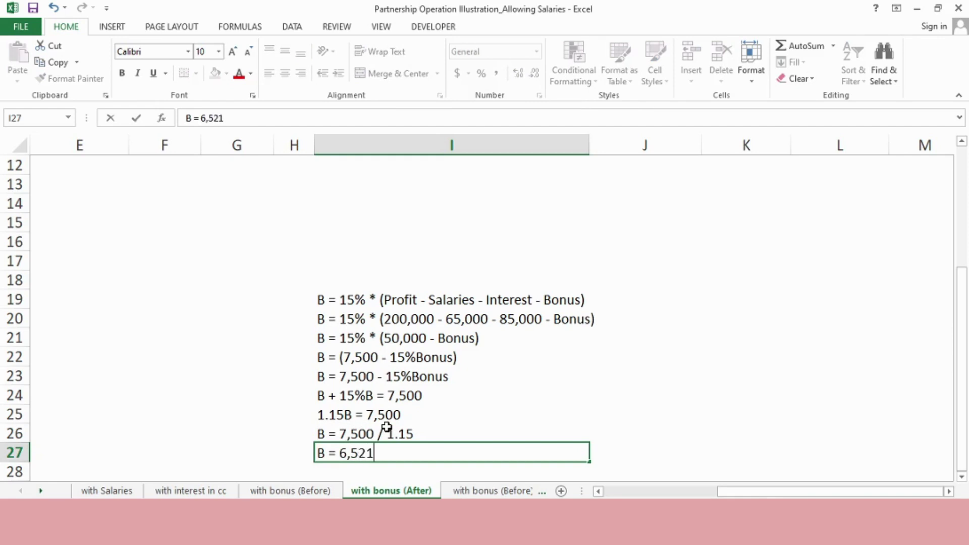
text(.74)
key(Return)
- Enter 6,521.74 in J6 as the bonus amount in the distribution schedule
key(Up)
key(Up)
key(Up)
key(Up)
key(Up)
key(Up)
key(Up)
key(Up)
key(Up)
key(Up)
key(Up)
key(Up)
key(Up)
key(Up)
key(Up)
key(Up)
key(Up)
key(Up)
key(Up)
key(Up)
key(Up)
key(Up)
key(Up)
key(Up)
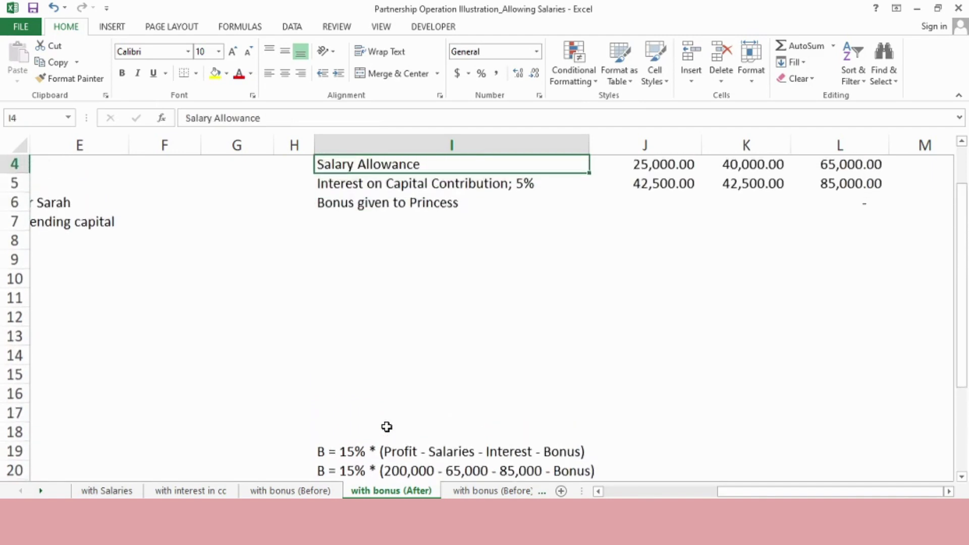
key(Down)
key(Down)
key(Right)
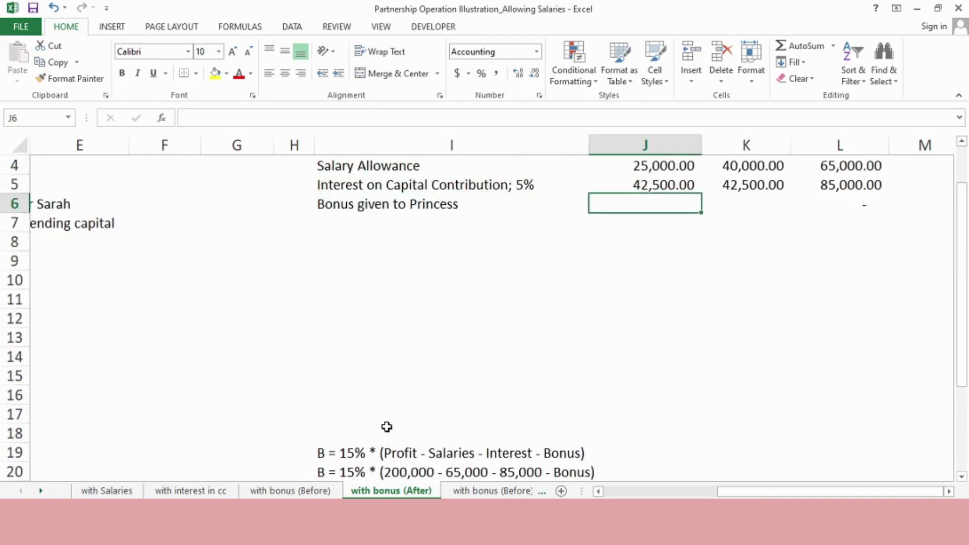
text(6,5)
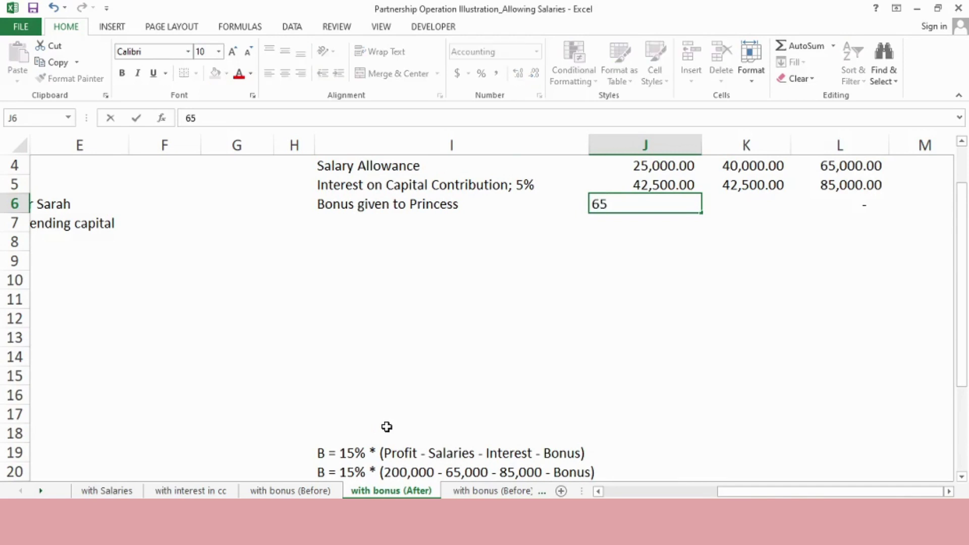
text(21.74)
key(Return)
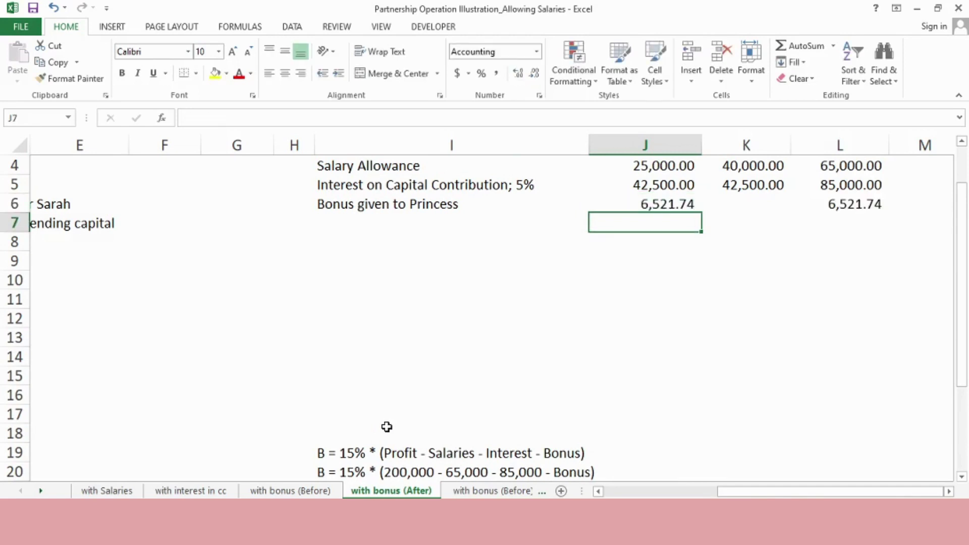
- Examine the salary, interest and bonus rows in I4:L6 of the schedule
key(Left)
key(Down)
key(Down)
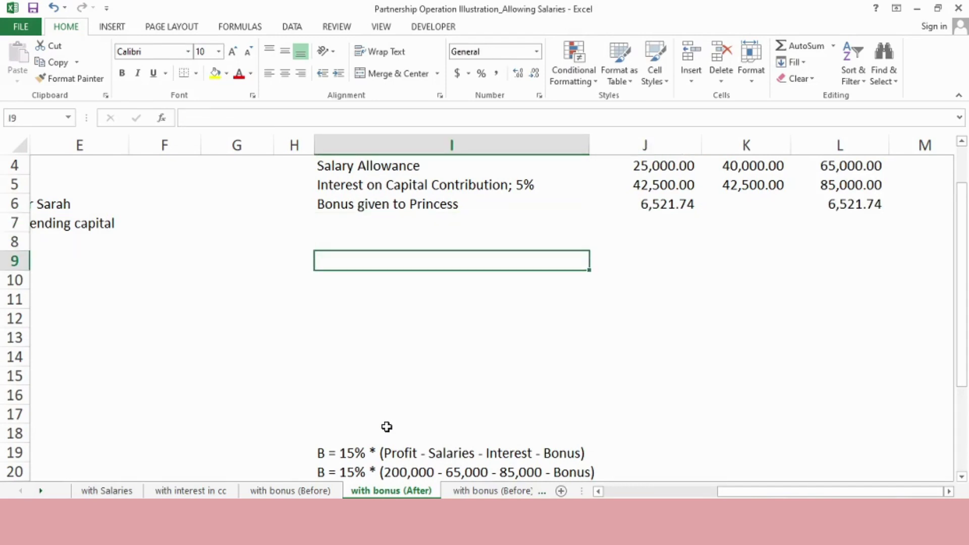
key(Up)
key(Up)
key(Up)
key(shift+Up)
key(shift+Up)
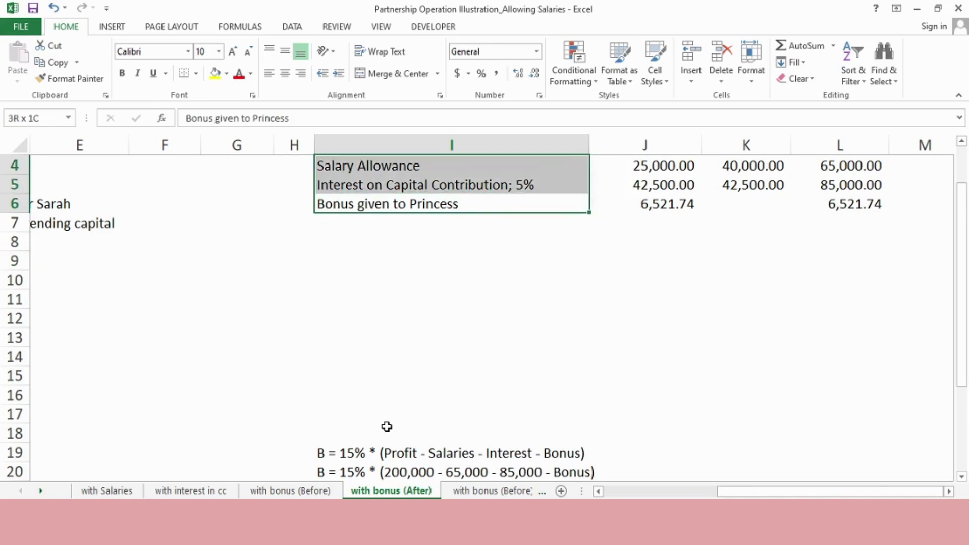
key(shift+Right)
key(shift+Right)
key(shift+Right)
- Label I13 Net Profit and enter 200,000 beside it in J13
key(Down)
key(Down)
key(Down)
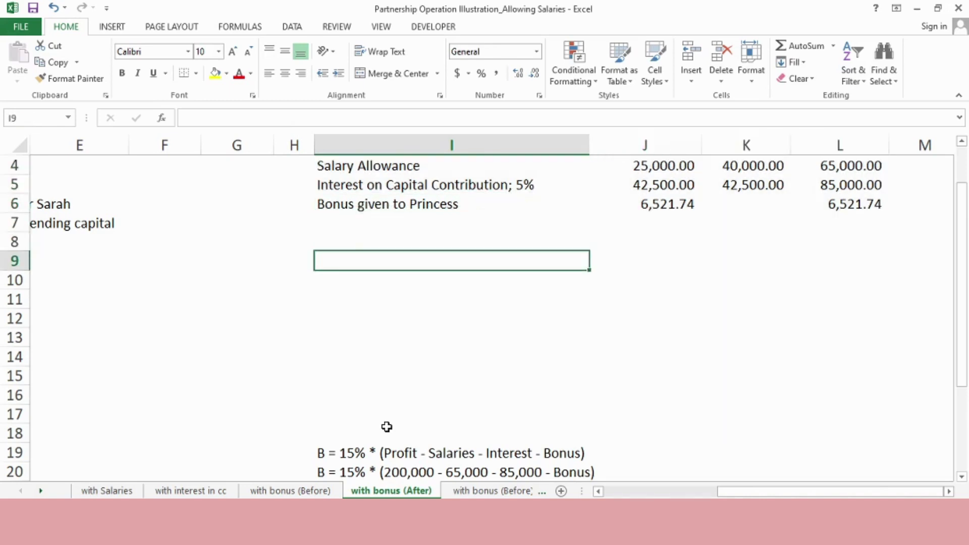
key(Down)
key(Down)
key(Down)
key(Down)
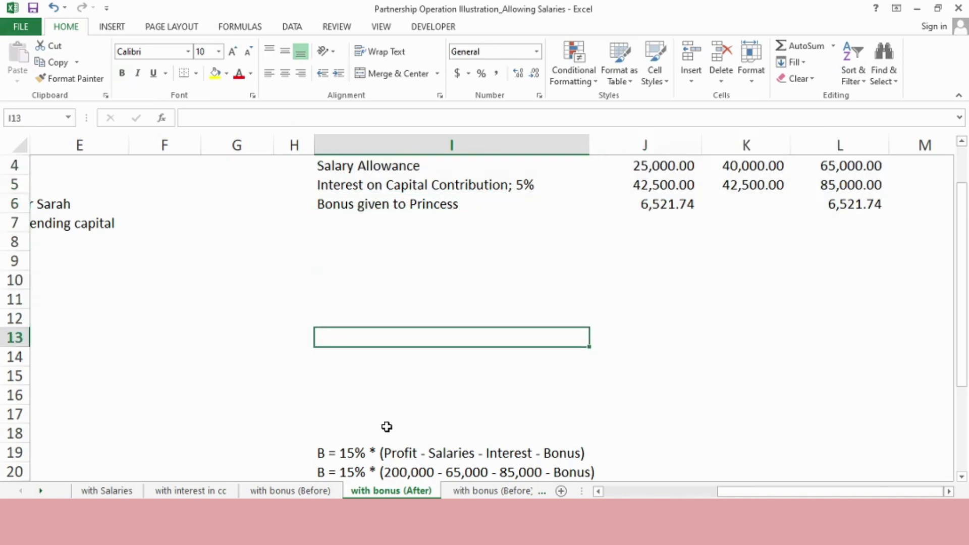
text(Net Ptro)
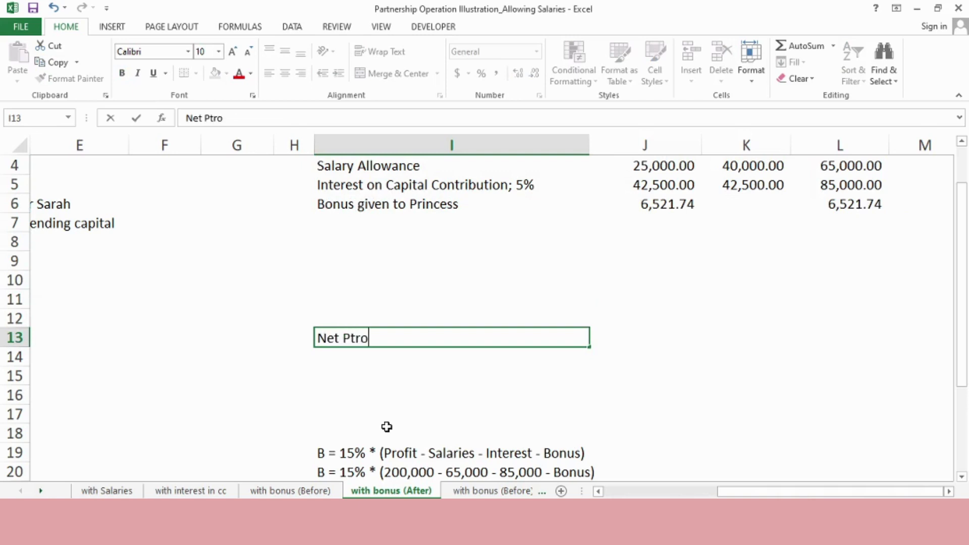
key(BackSpace)
key(BackSpace)
key(BackSpace)
text(rofit)
key(ctrl+Return)
key(Tab)
text(20)
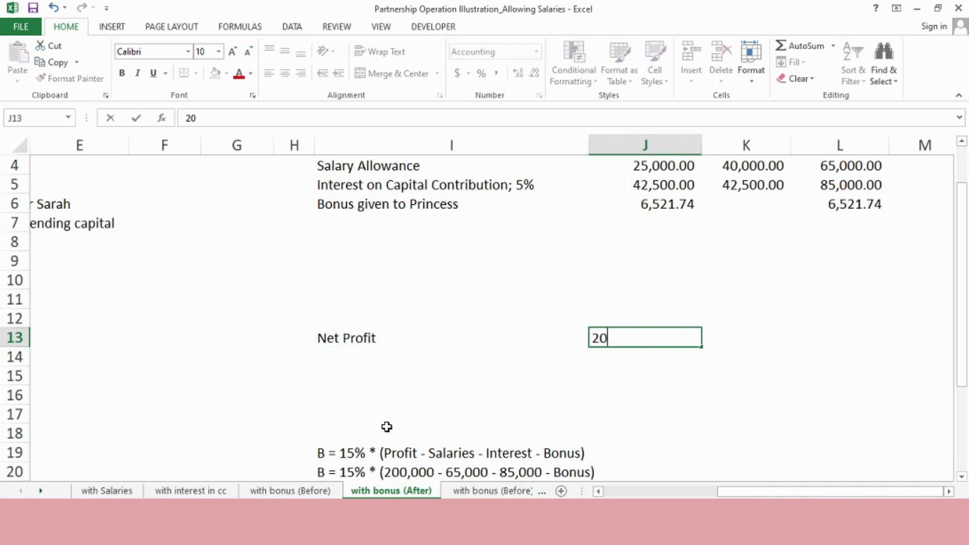
text(0,00000)
- Add the deduction label Less: Total Salaries in I14 below Net Profit
key(Down)
key(Left)
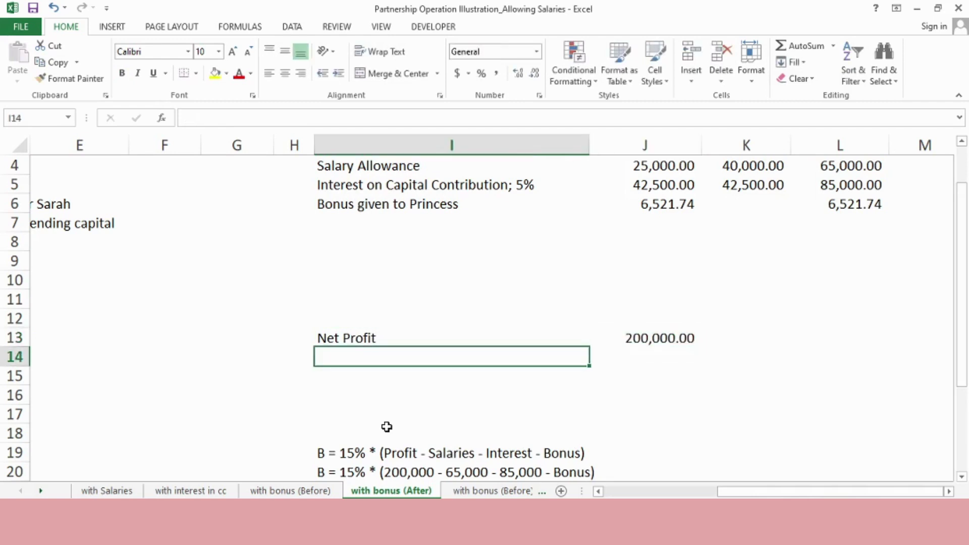
text(Less:)
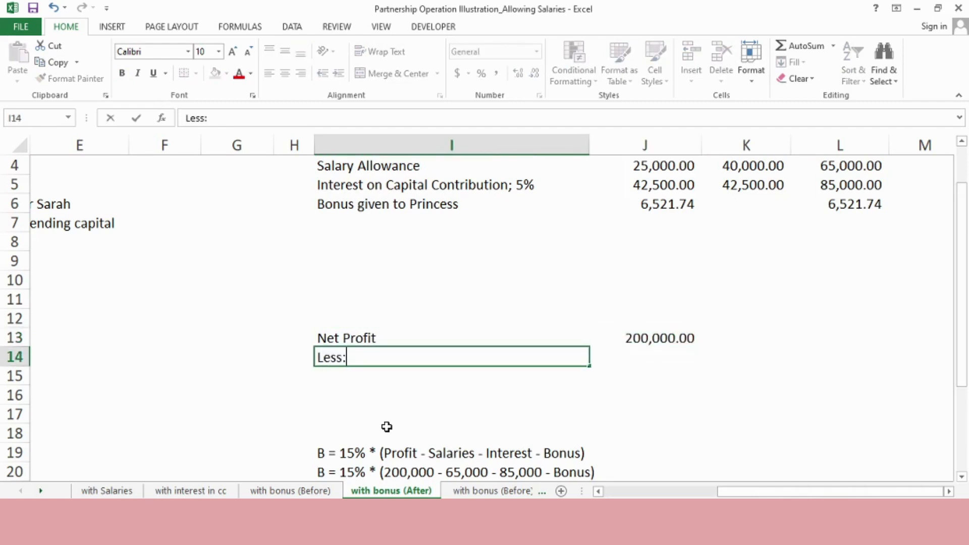
text( Total Salaries)
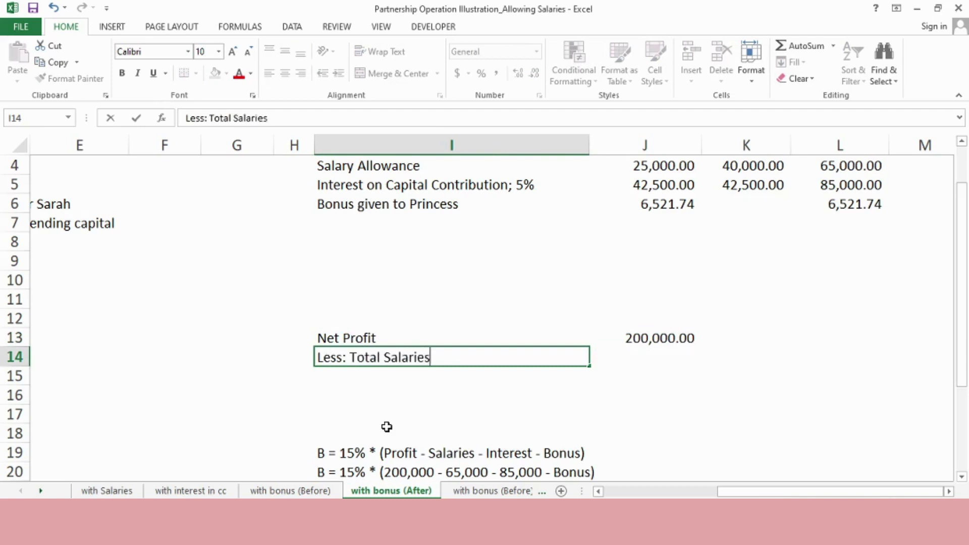
key(Return)
- Label I15 Interests and I16 as the bonus to the partner receiving it
text(Intesr)
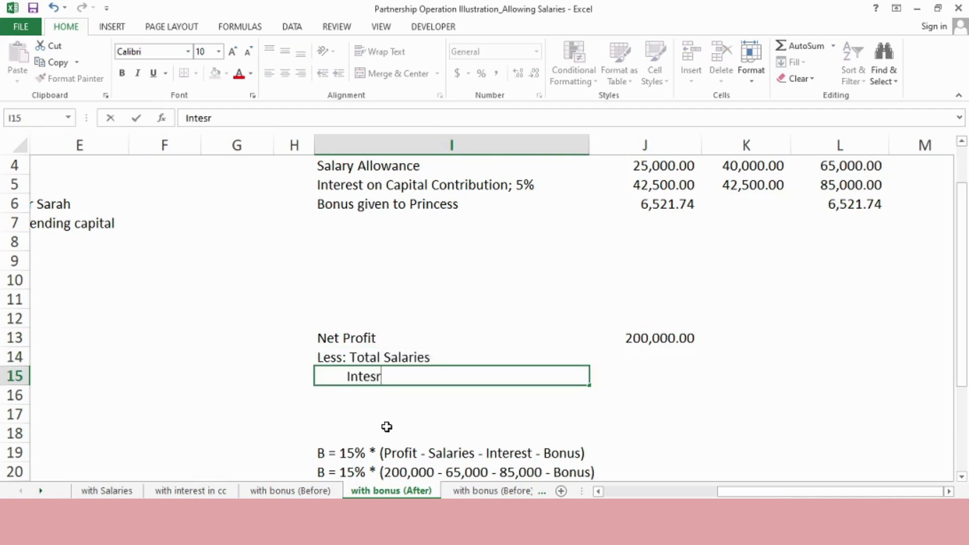
key(BackSpace)
key(BackSpace)
text(rests)
key(Return)
text(Bonus t)
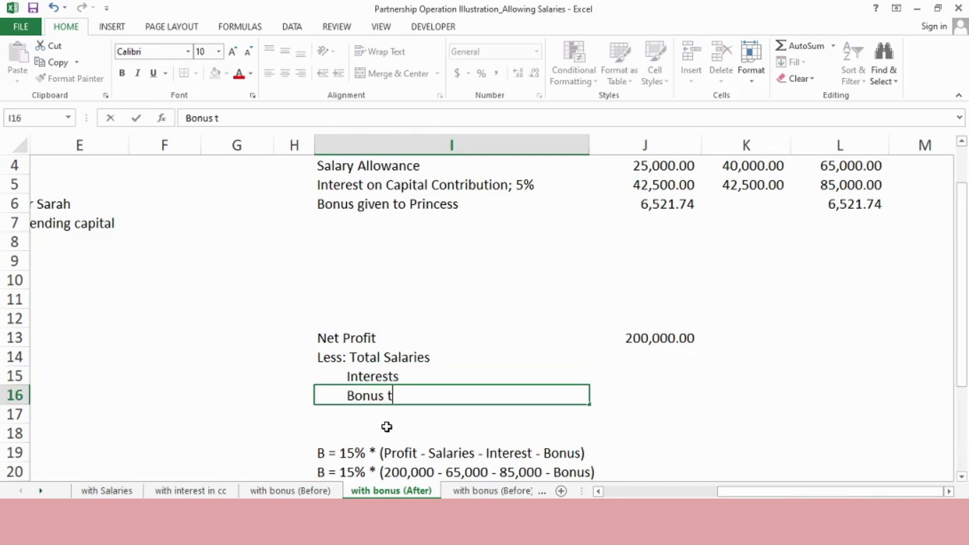
text(o Princess)
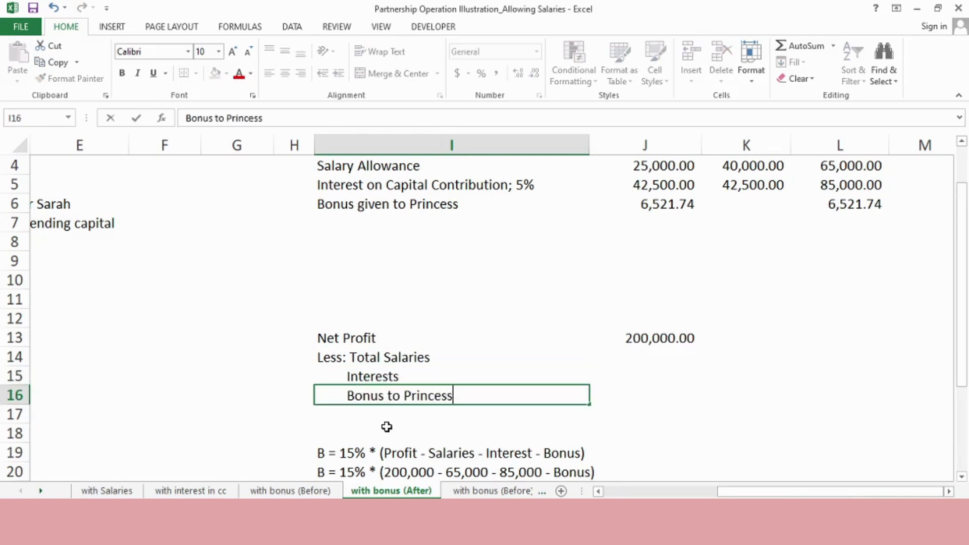
- Enter -65,000 in J14 as the total salaries deduction
key(Tab)
key(Up)
key(Up)
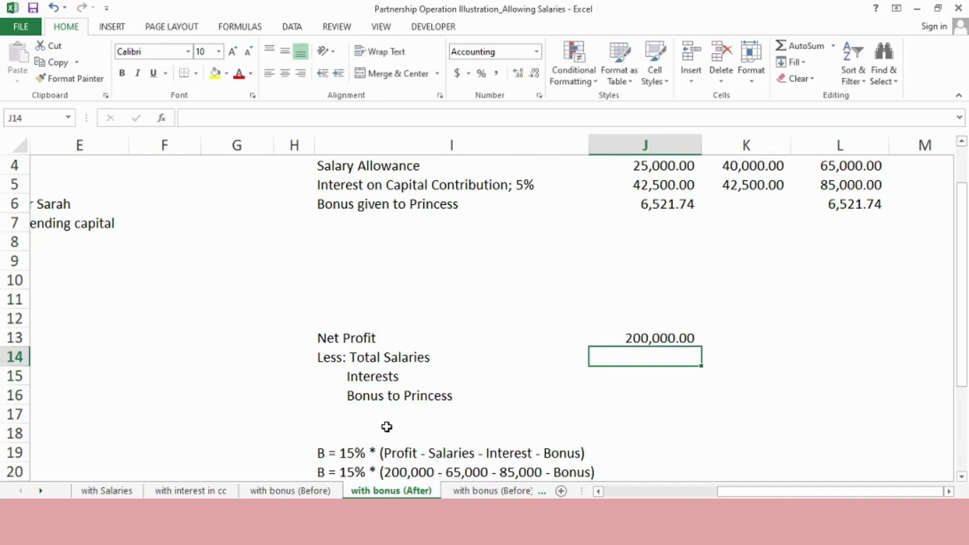
text(- 65,)
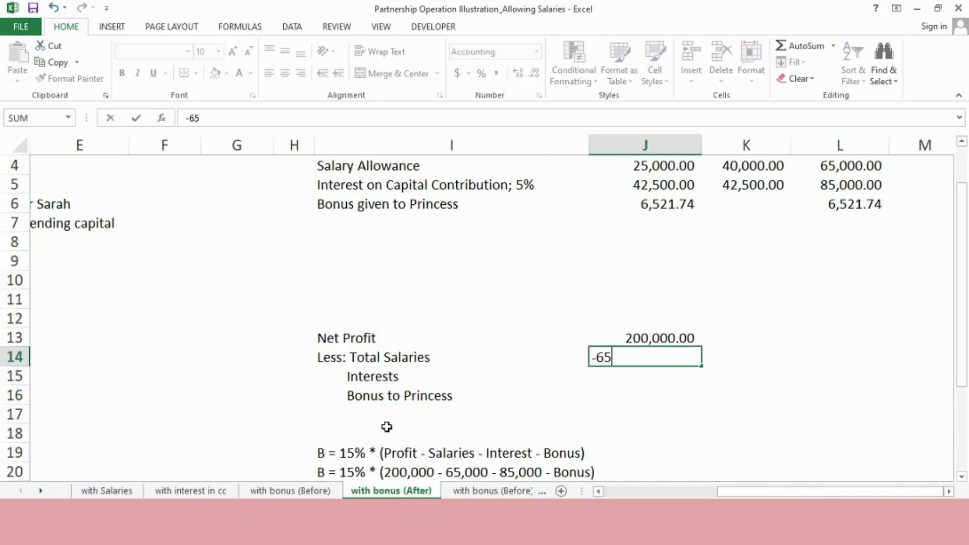
text(000)
key(Return)
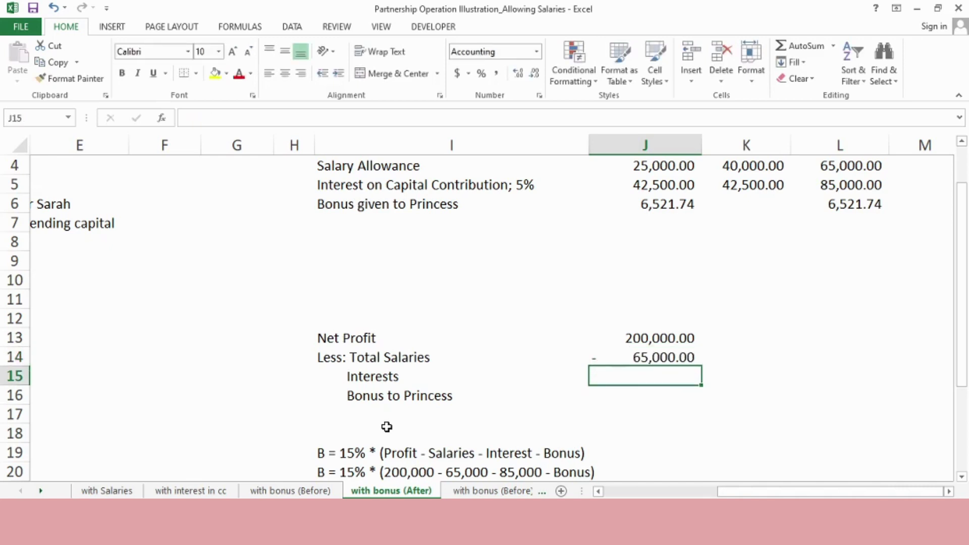
- Enter -85,000 for interests in J15 and -6521.74 for the partner's bonus in J16
text(-86)
key(BackSpace)
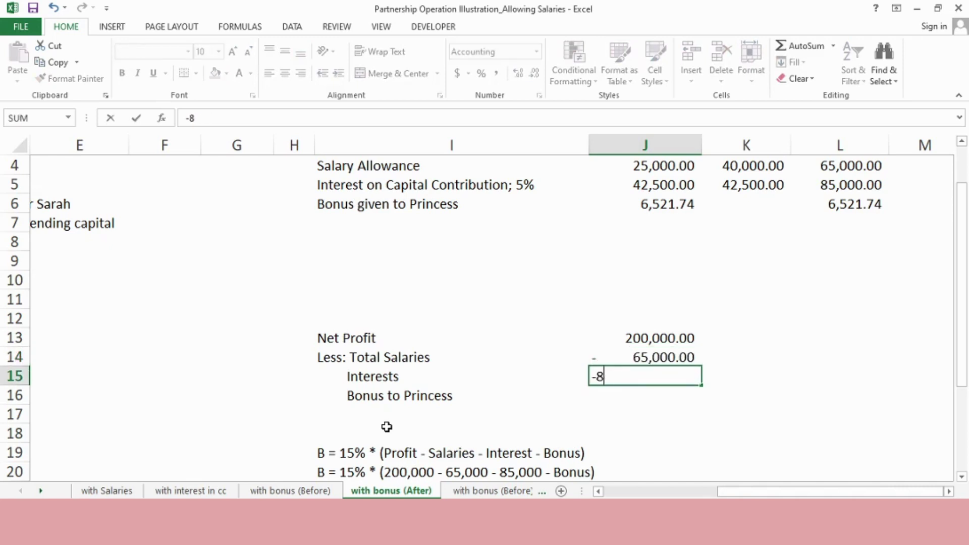
text(5,)
text(000)
key(Return)
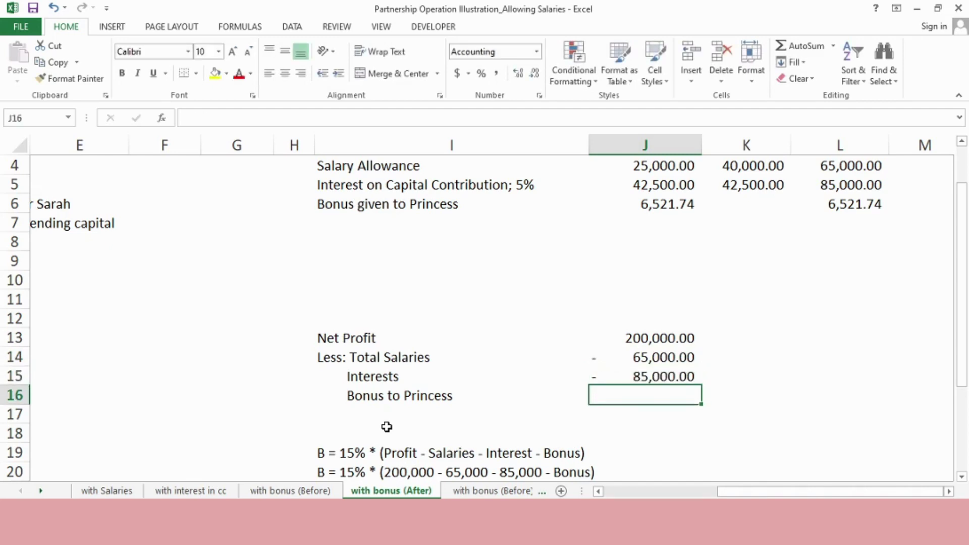
text(-6521.)
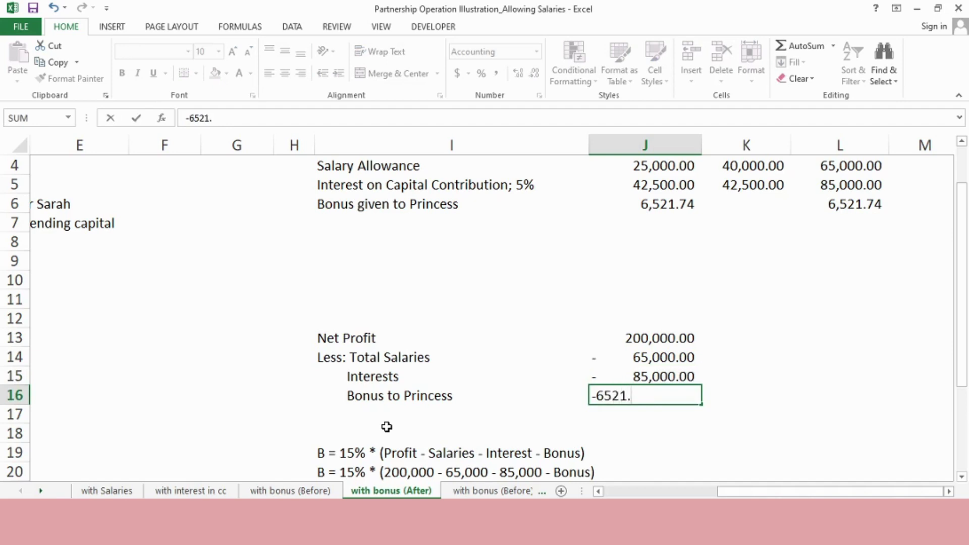
text(74)
key(Return)
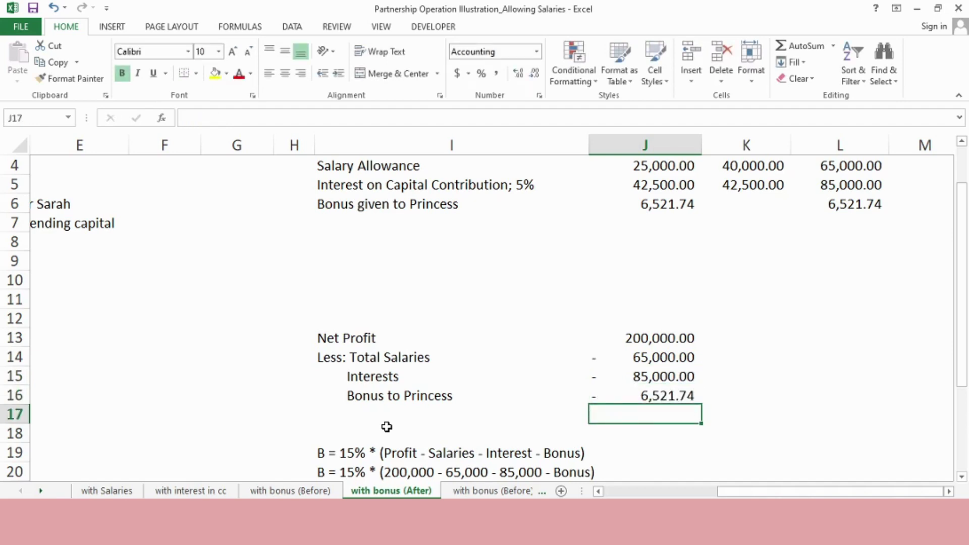
- Total the net profit and deductions in J17 with AutoSum and label I17 Remaining Profit
key(alt+equal)
key(Return)
key(Up)
key(Left)
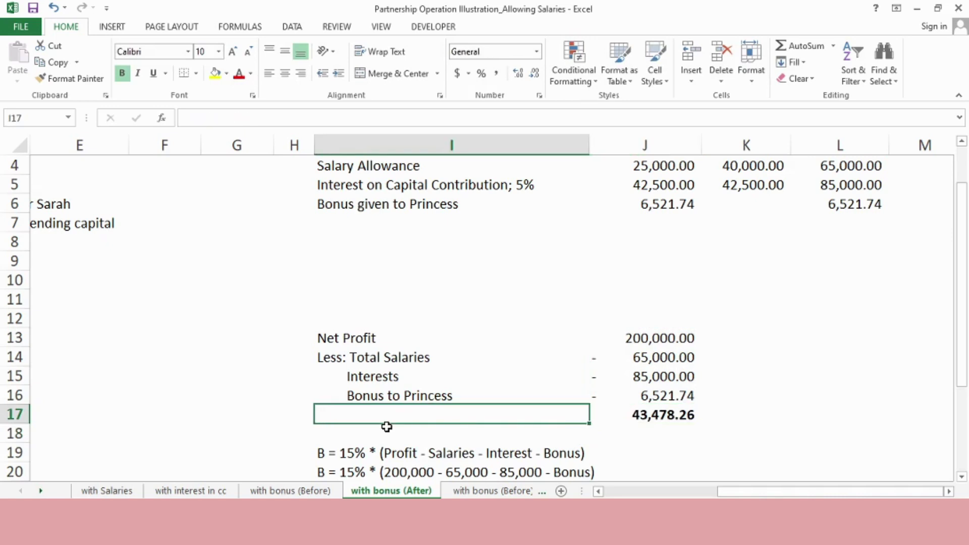
text(Remaini)
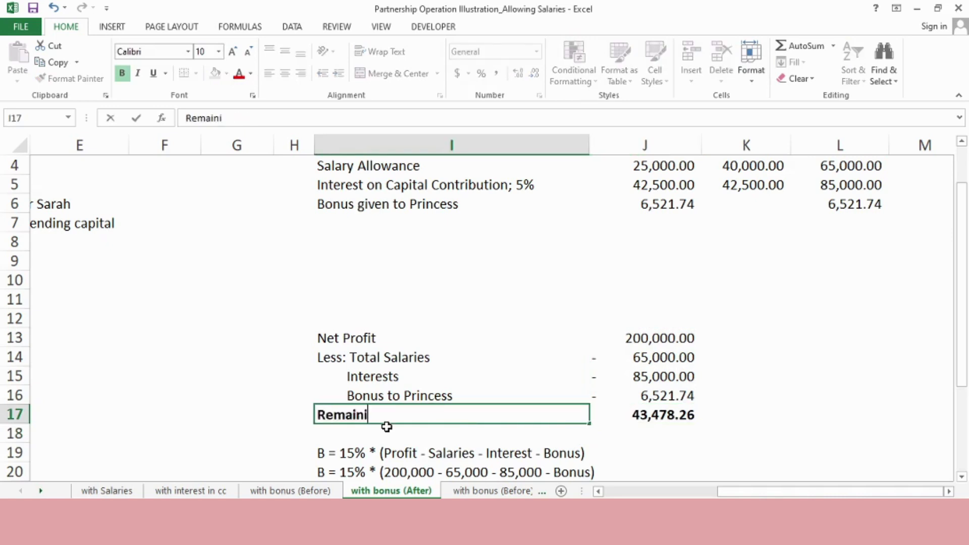
text(ng Profit)
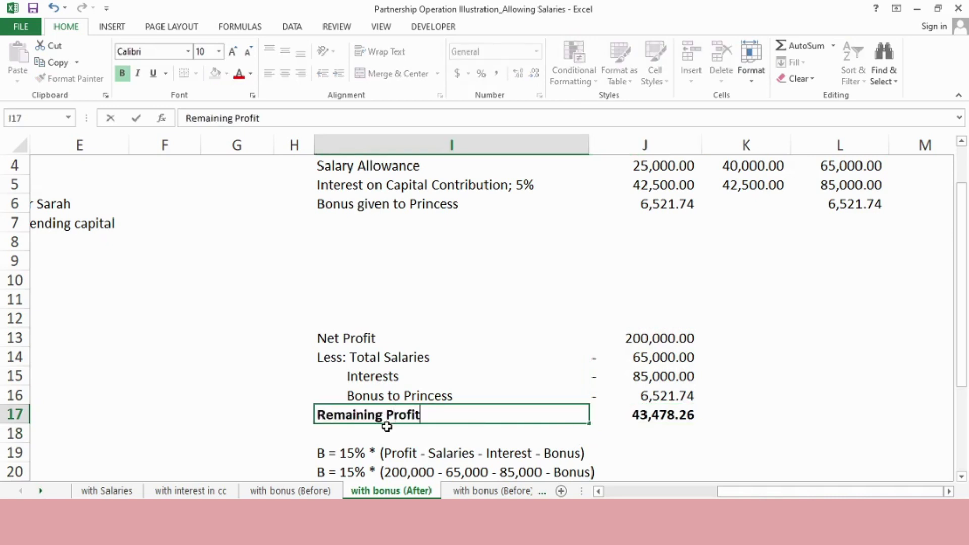
- Add the label Remaining Profit in I7, below the bonus row of the distribution schedule
key(ctrl+Up)
key(ctrl+Up)
key(ctrl+Up)
key(ctrl+Up)
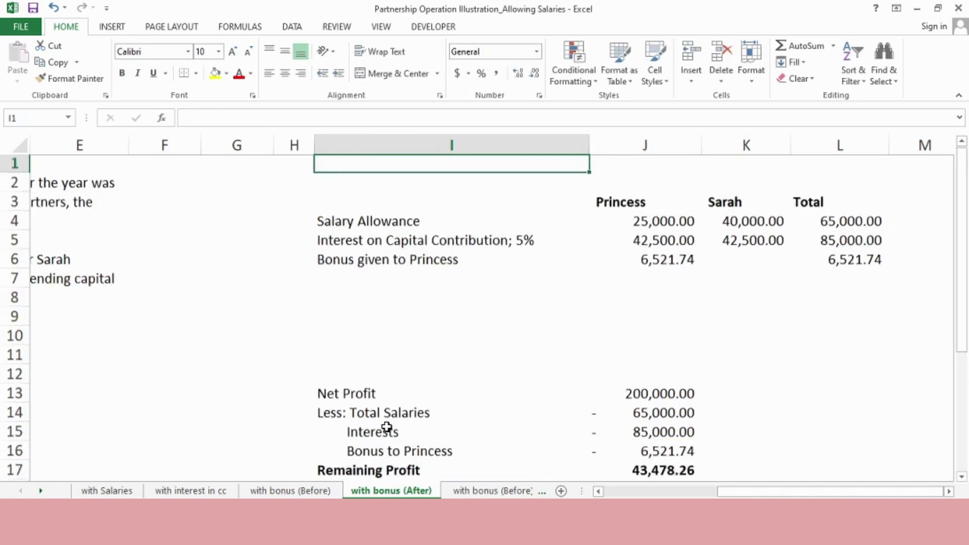
key(ctrl+Down)
key(Down)
key(Down)
key(Down)
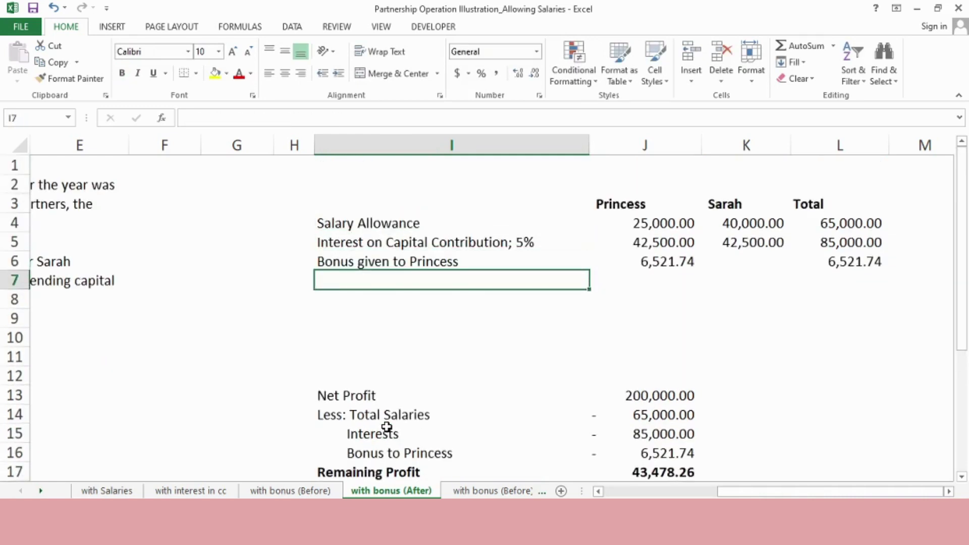
text(Rem)
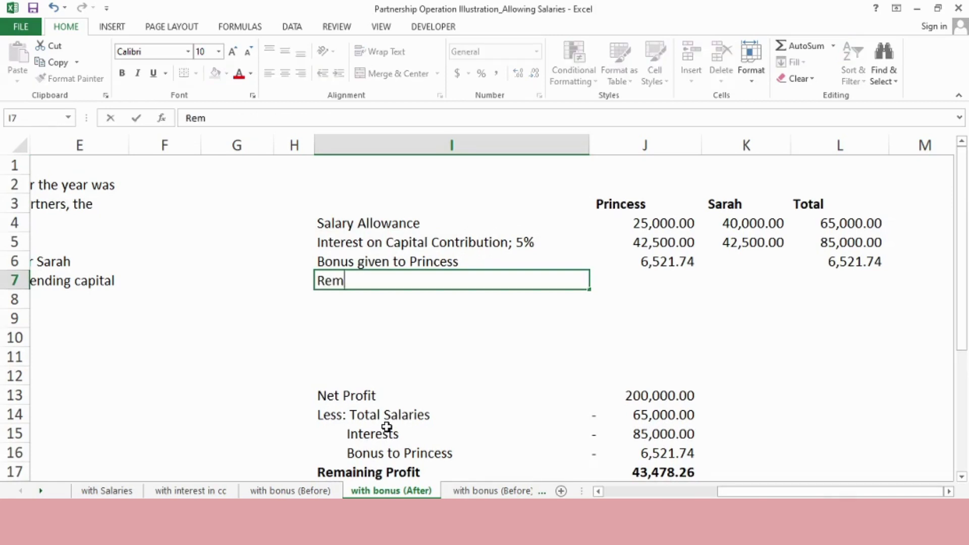
text(aining Profit)
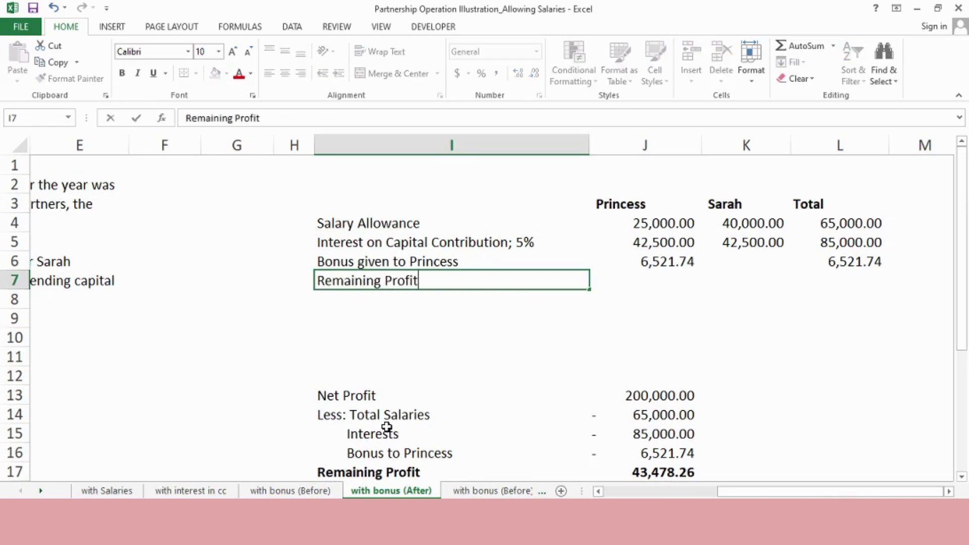
key(Return)
- Label I8 and I9 with the partners' names followed by their shares, (60%) and (40%)
text(Princess ()
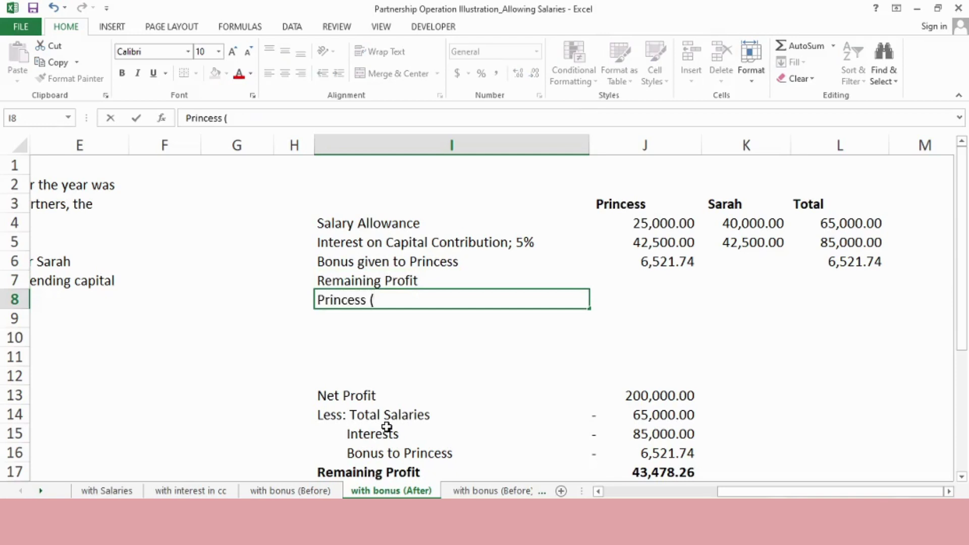
text(60%))
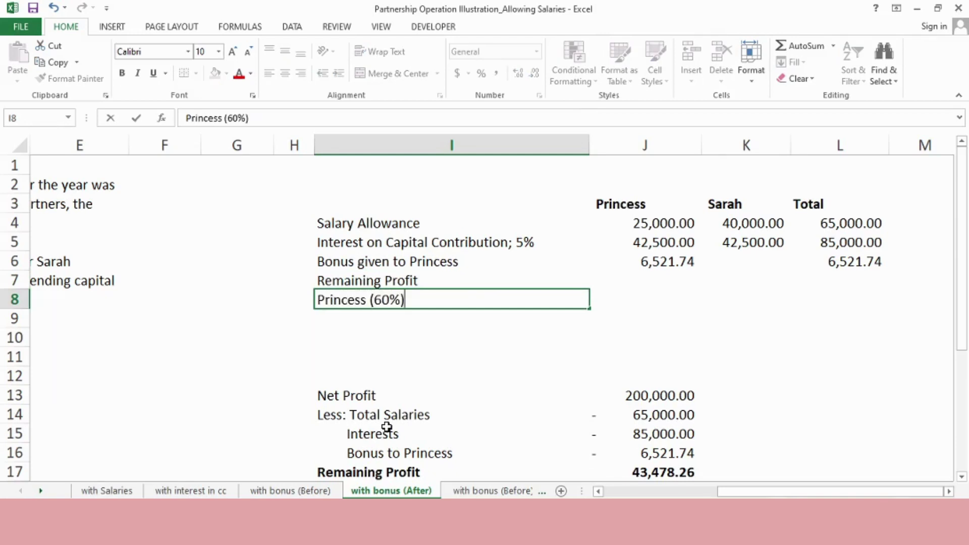
key(Return)
text(Sarah )
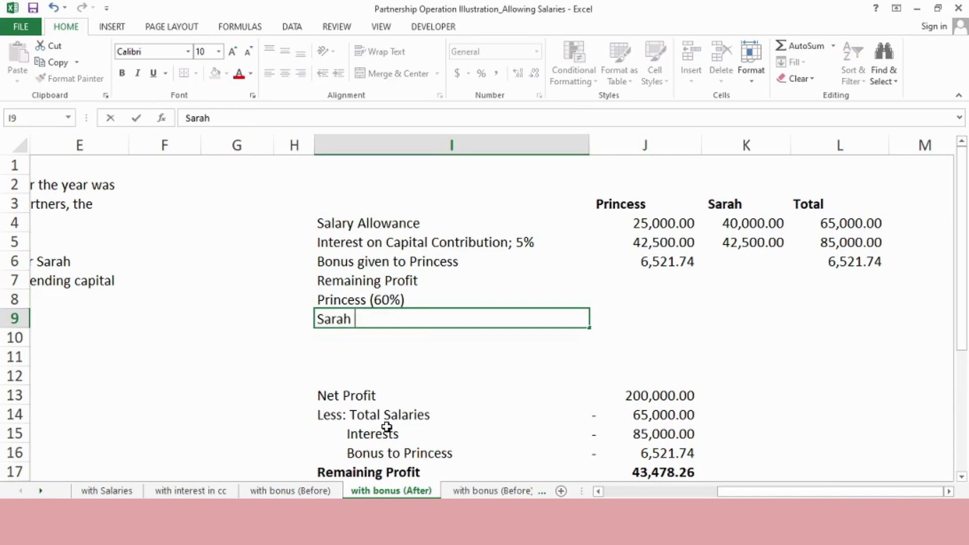
text((40%))
key(Return)
- Calculate the first partner's 60% share of the remaining profit in J8 with the formula =J17*.6
key(Up)
key(Up)
key(Right)
key(Right)
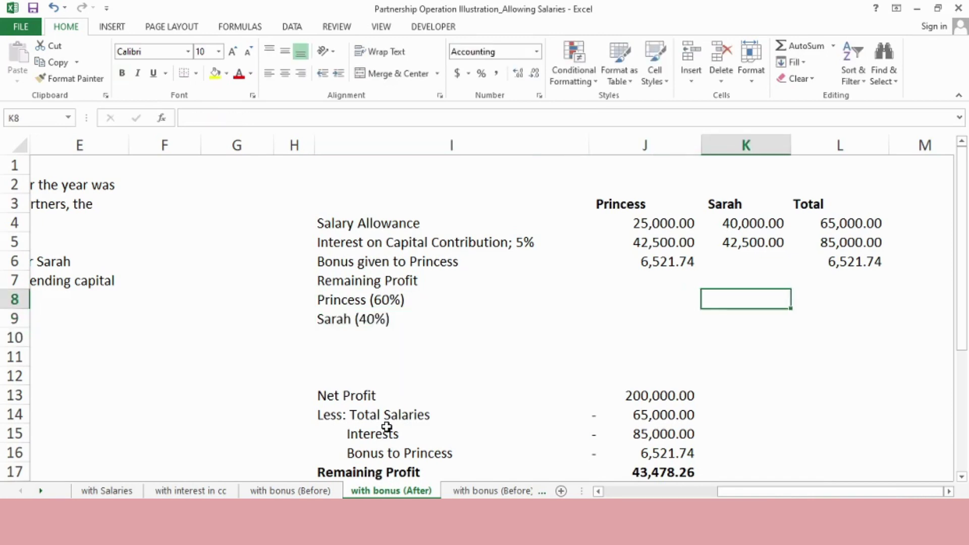
key(Left)
text(=)
key(Down)
key(Down)
key(Down)
key(Down)
key(Down)
key(Down)
key(Down)
key(Down)
key(Down)
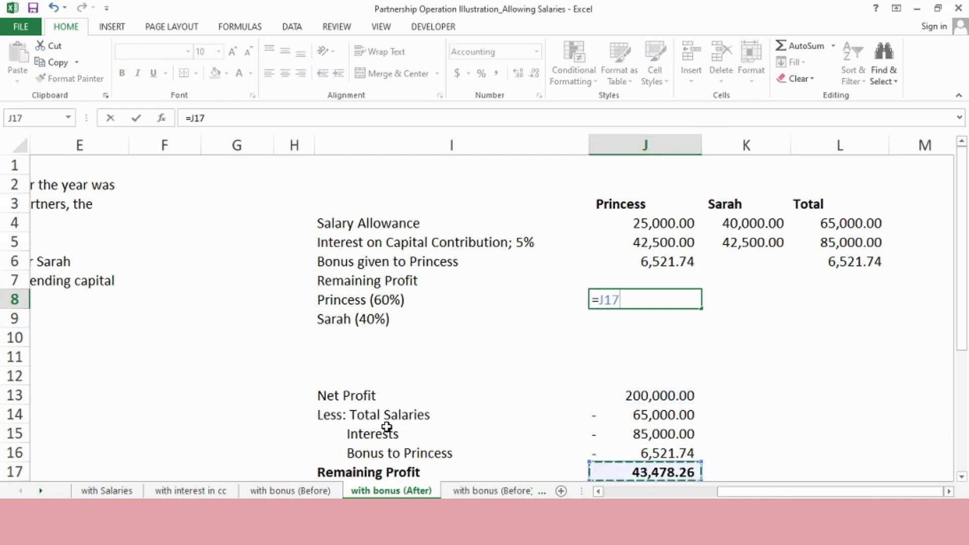
text(*)
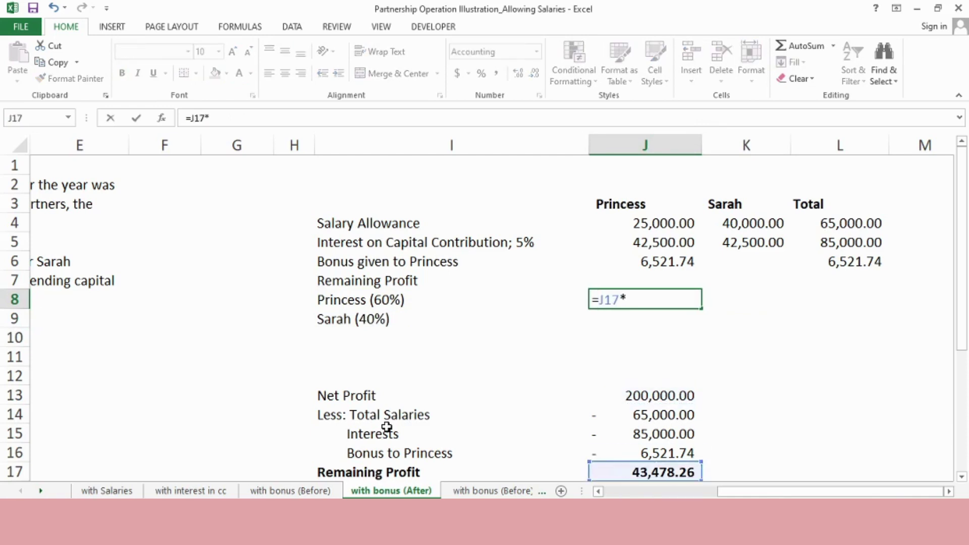
text(.6)
key(Return)
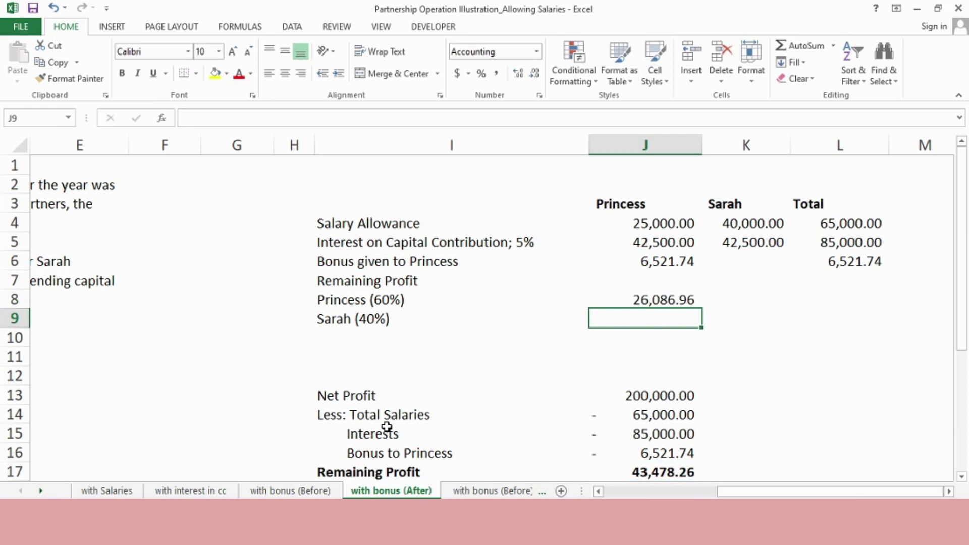
- Calculate the second partner's 40% share of the remaining profit in K9 with the formula =J17*.4
key(Right)
text(=)
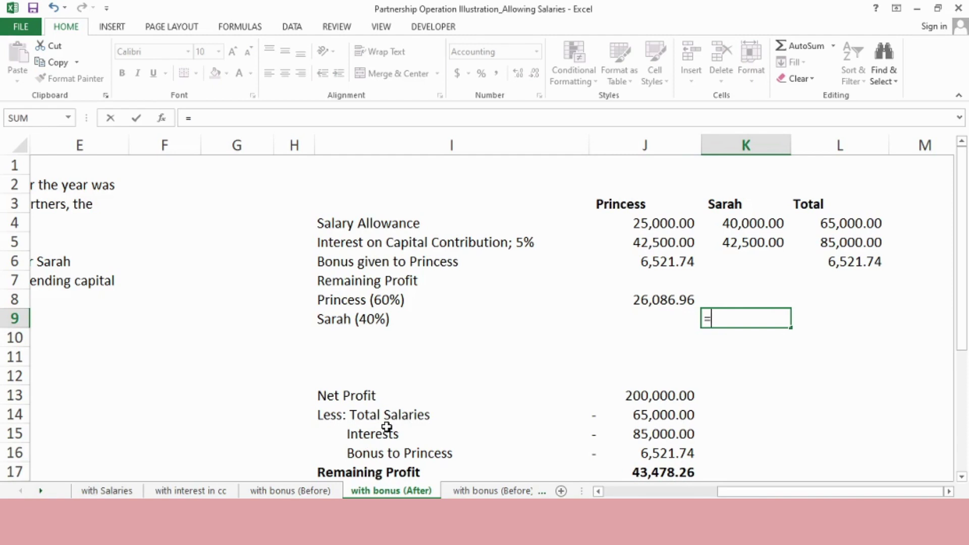
key(Left)
key(ctrl+Down)
key(ctrl+Down)
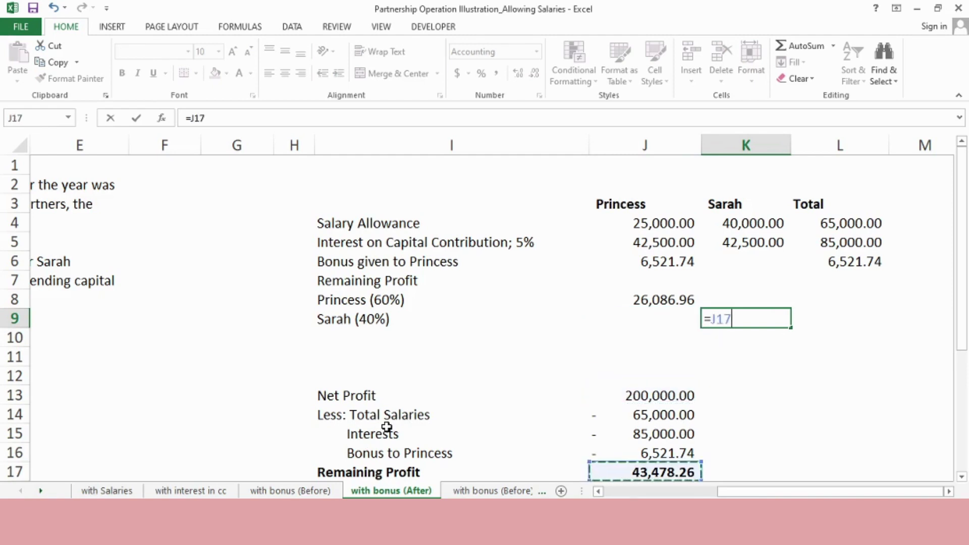
text(*.4)
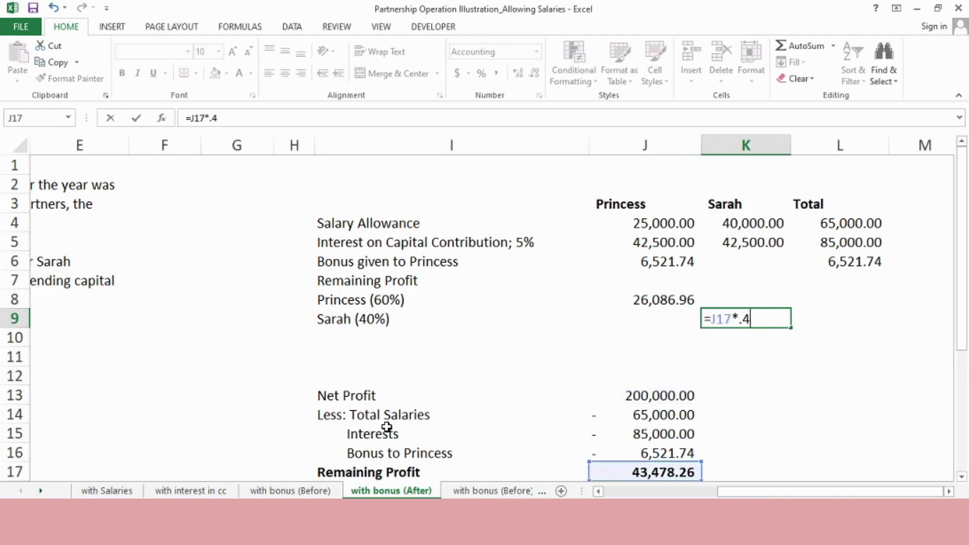
key(Return)
- Copy the row total formula from L6 into L8:L9 for the two profit share rows
key(Up)
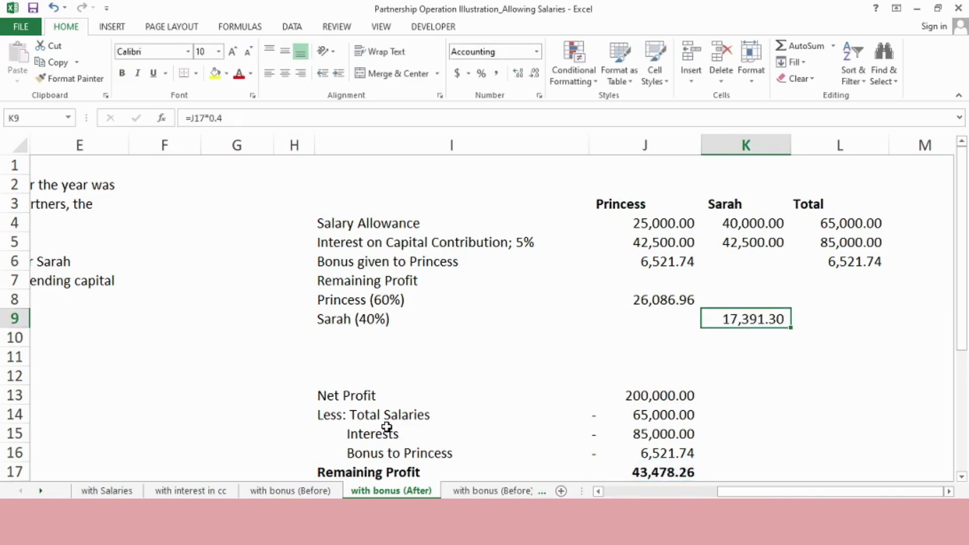
key(Right)
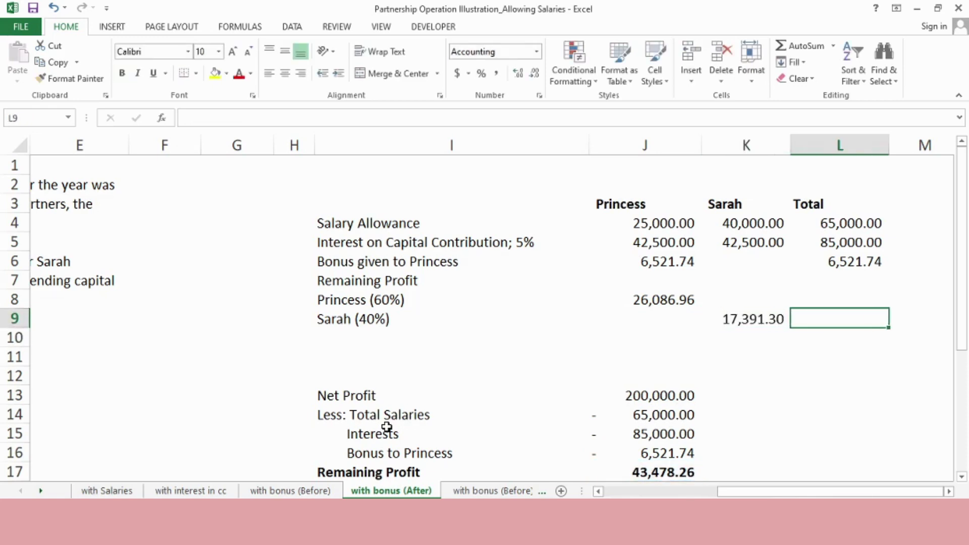
key(Up)
key(Up)
key(Up)
key(ctrl+c)
key(Down)
key(Down)
key(shift+Down)
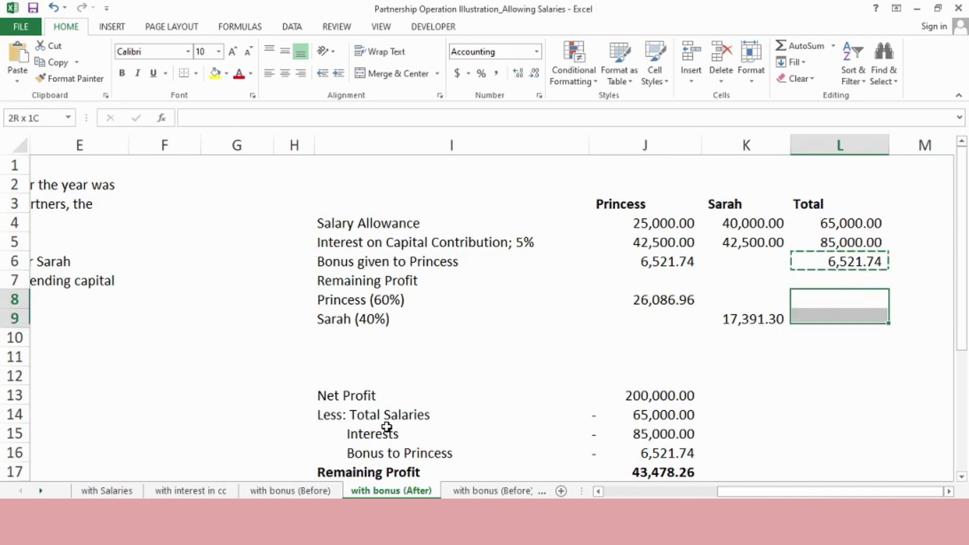
key(ctrl+v)
- Sum the Total column in L10 with the formula =SUM(L4:L9)
key(Down)
key(Down)
text(=sum()
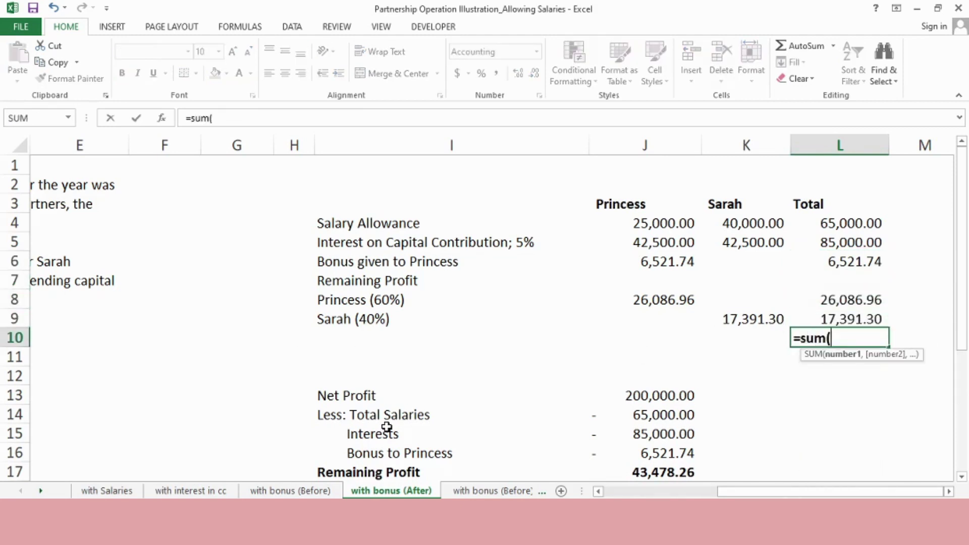
key(Up)
key(Down)
key(Down)
key(Up)
key(Up)
key(shift+Up)
key(shift+Up)
key(shift+Up)
key(shift+Up)
key(shift+Up)
key(shift+Up)
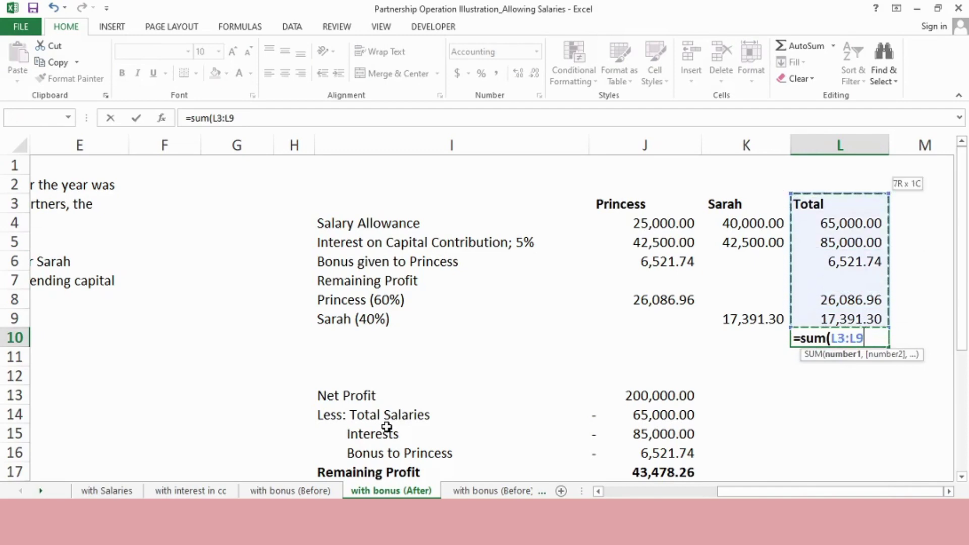
key(shift+Down)
key(Return)
- Copy the L10 sum formula across to J10:K10 to total both partners' columns
key(ctrl+c)
key(shift+Left)
key(shift+Left)
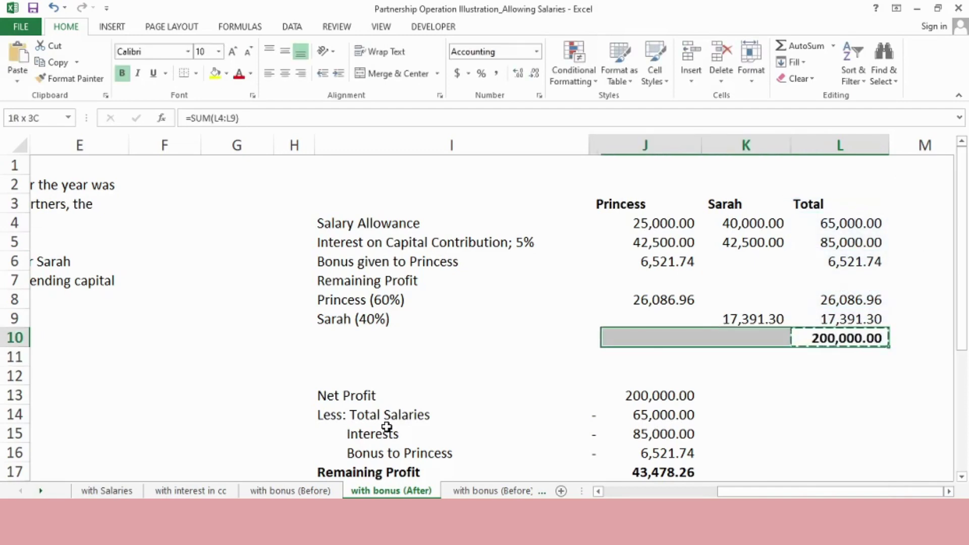
key(ctrl+v)
key(Escape)
- Enter the journal entry headings Account, Debit and Credit in A16:C16 below the requirement
key(Home)
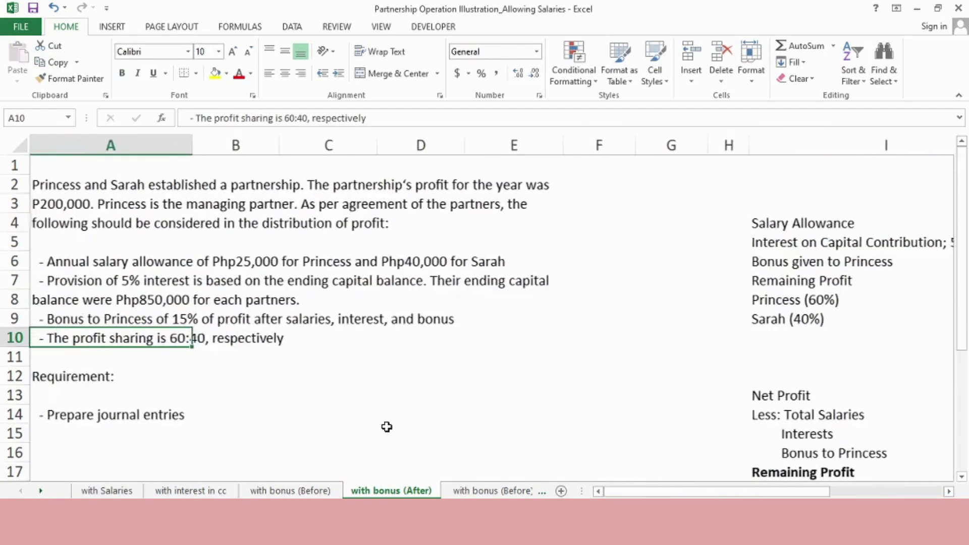
key(Down)
key(Down)
key(Down)
key(Down)
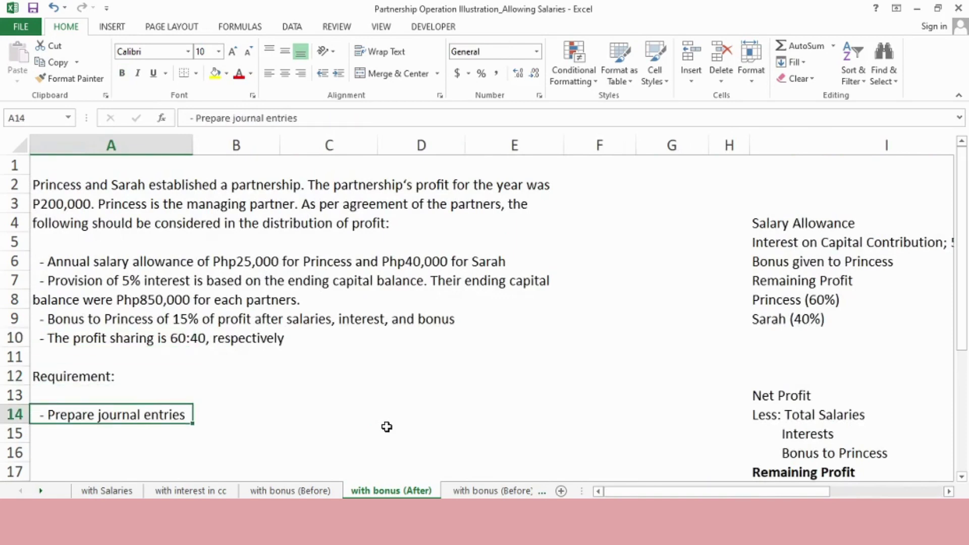
key(Up)
key(Down)
key(Down)
key(Down)
text(A)
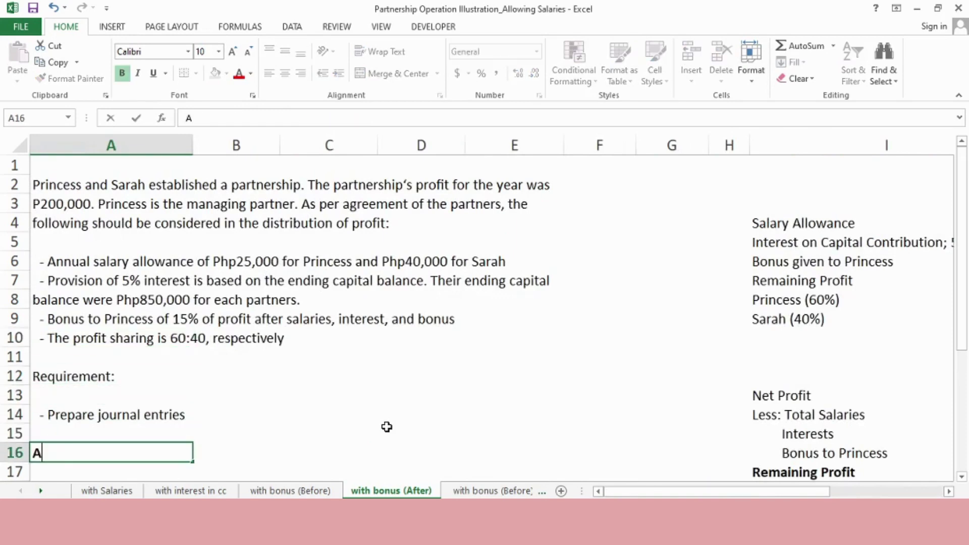
text(ccount)
key(Tab)
text(D)
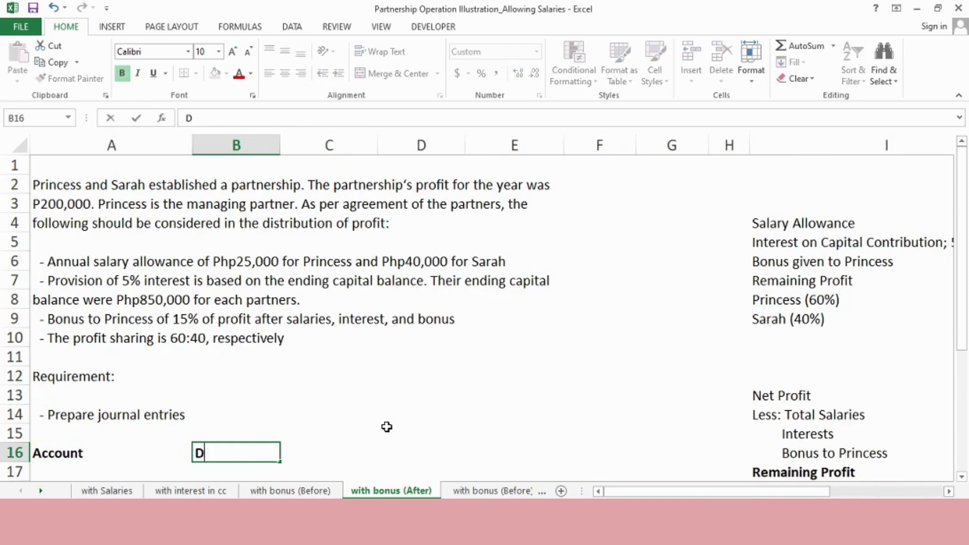
text(ebit)
key(Tab)
text(Cred)
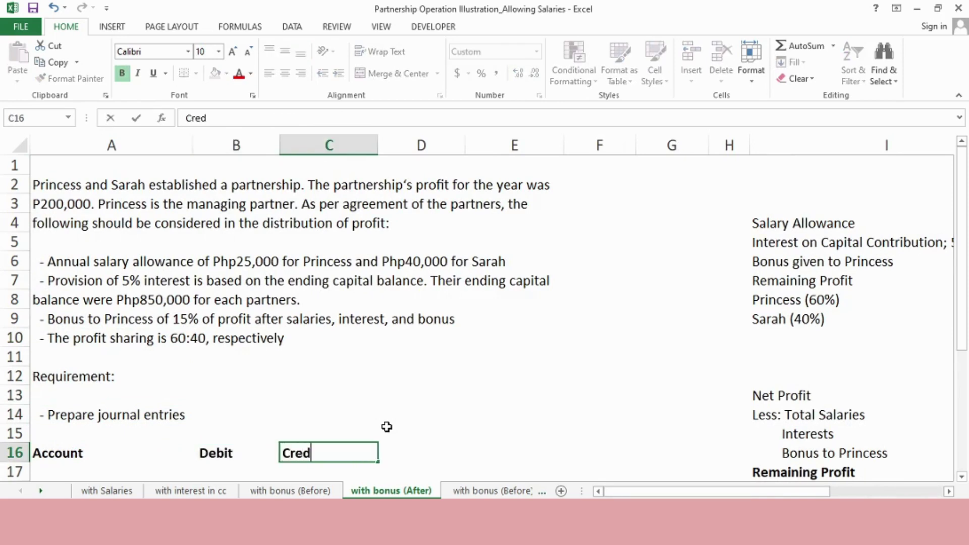
text(it)
key(Return)
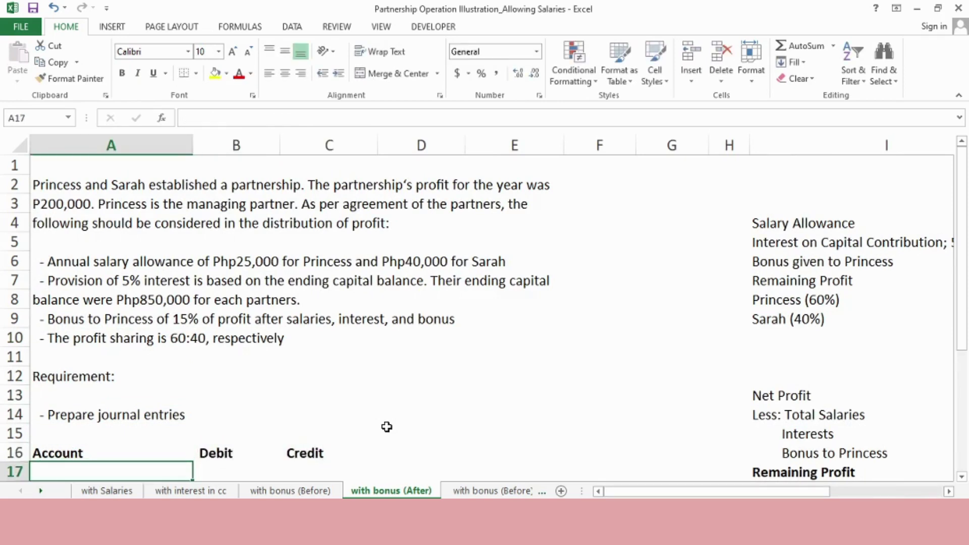
- Record the Income Summary account in A17 with a debit of 200,000 in B17
text(Income S)
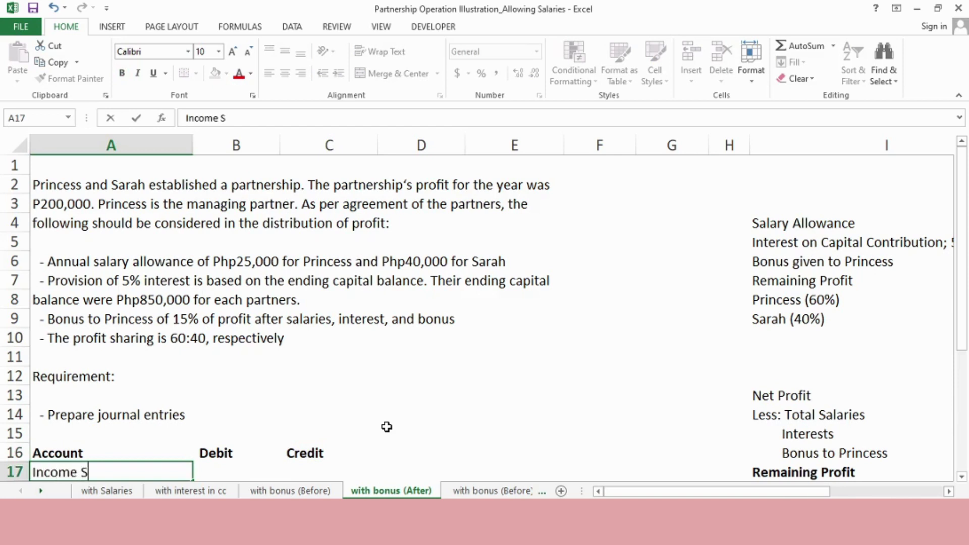
text(ummary)
key(Tab)
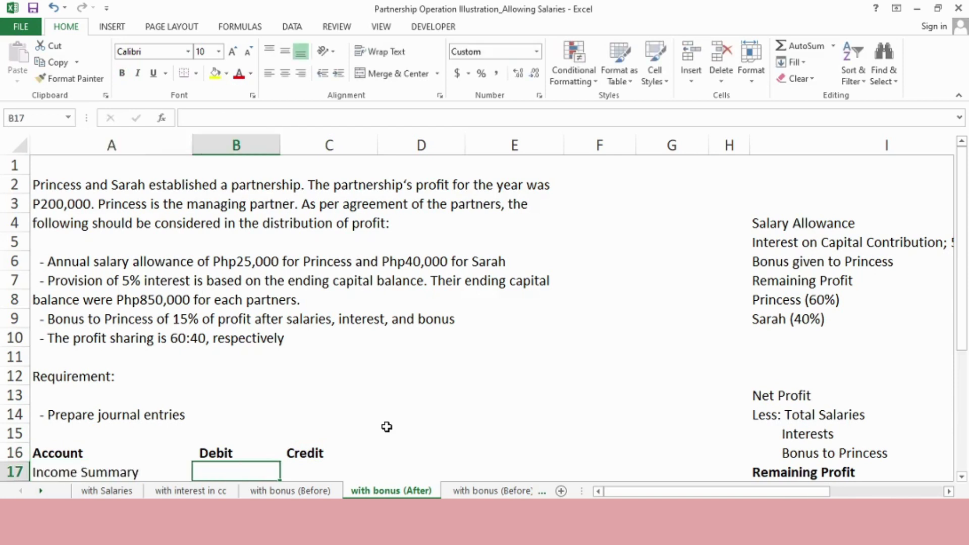
text(200,000)
key(Return)
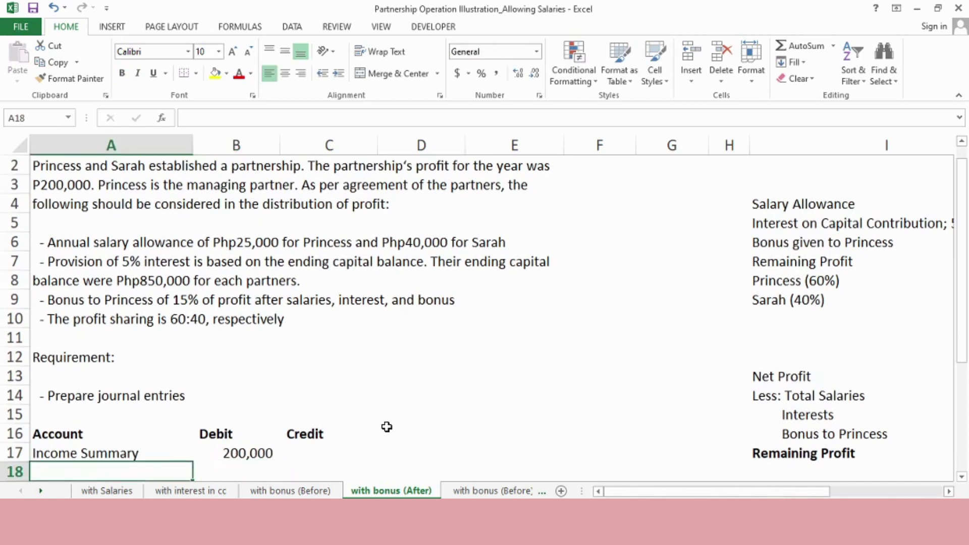
- Enter the two partners' capital accounts as the credited accounts in A18 and A19
text(Princ)
text(ess)
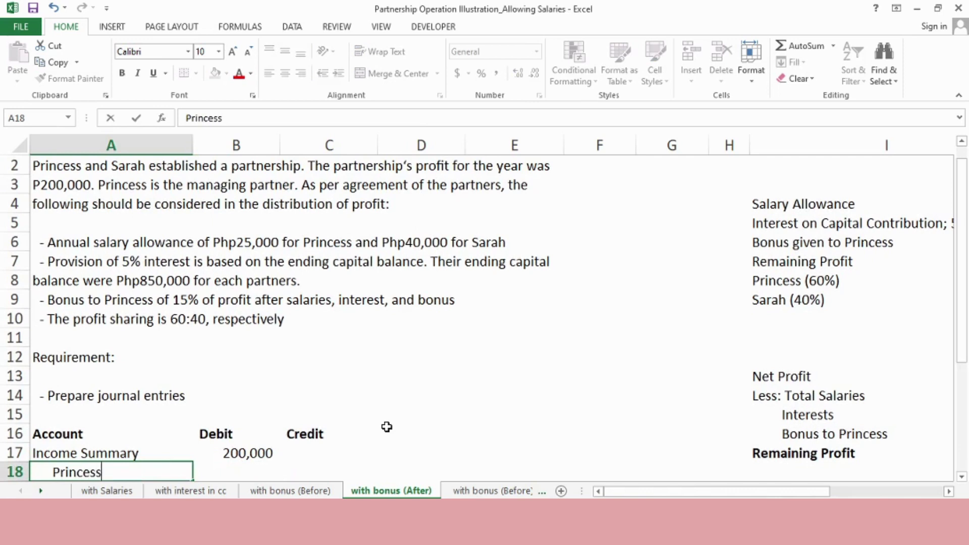
text(, Capital)
key(Return)
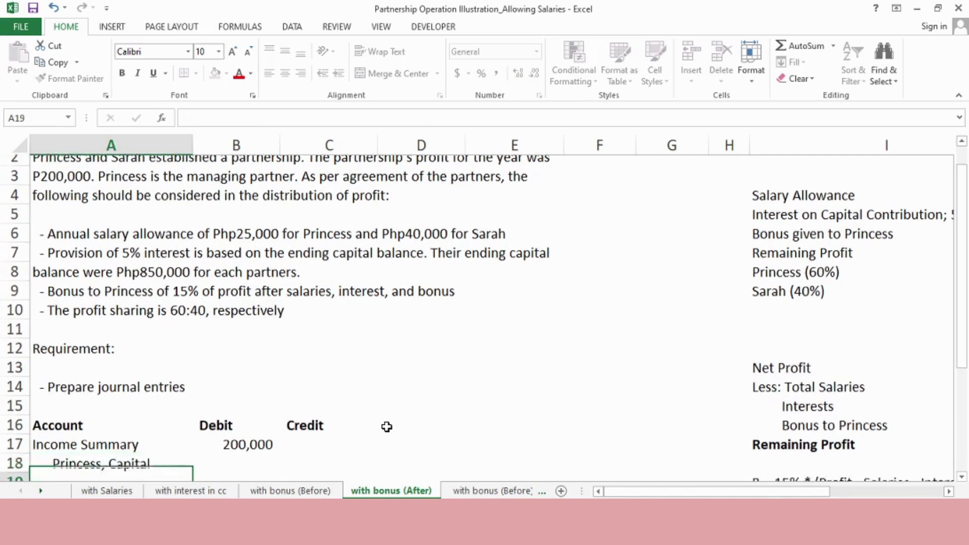
text(Sarah, Ca)
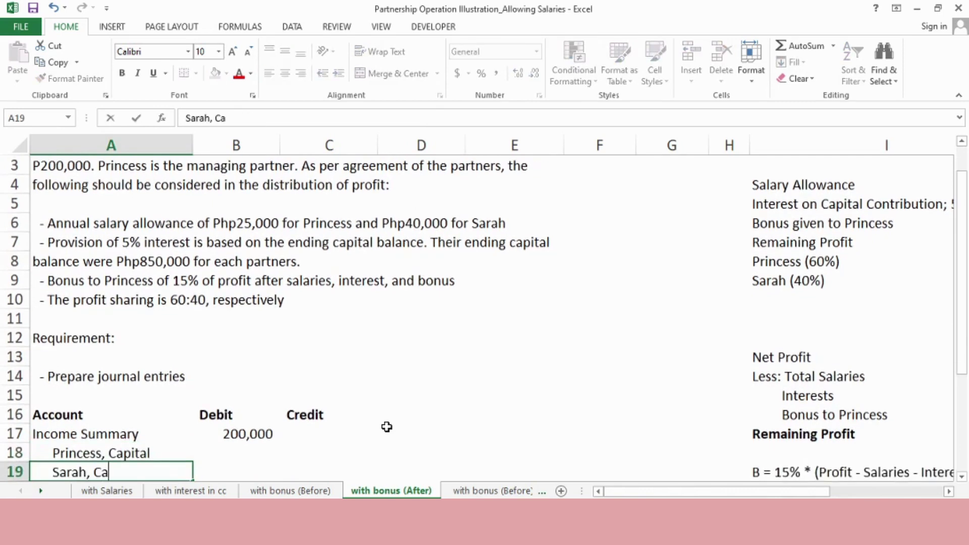
text(pital)
key(ctrl+Return)
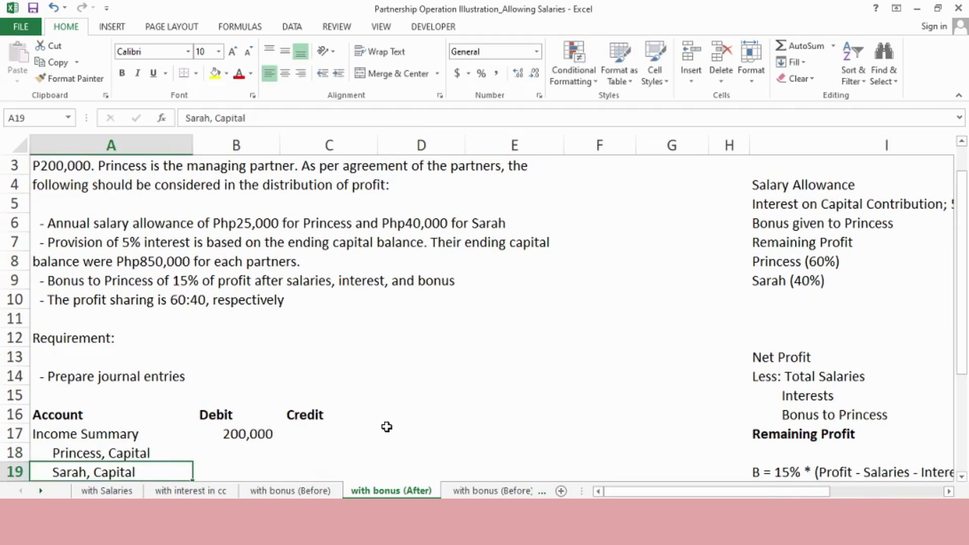
- Link the first partner's capital credit in C18 to the schedule total with the formula =J10
key(Right)
key(Up)
key(Right)
text(=)
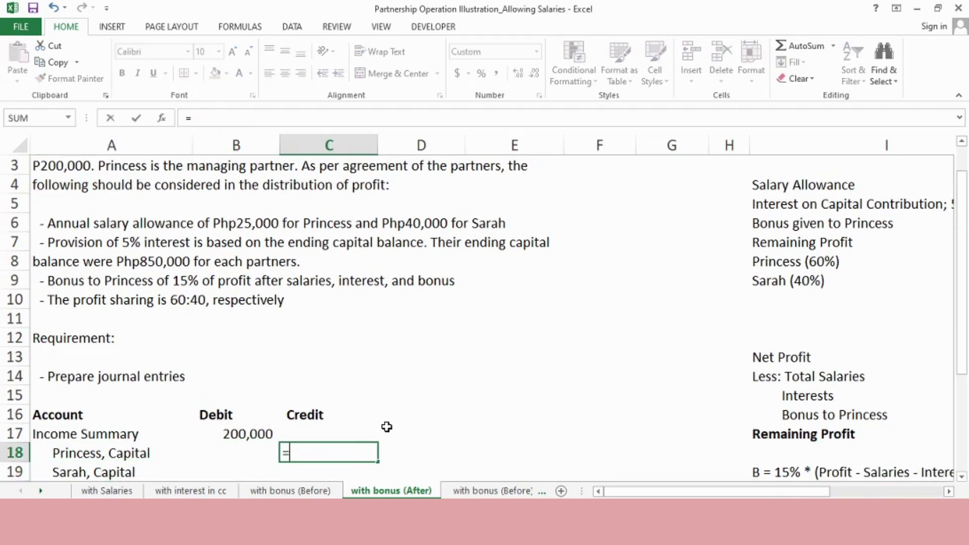
key(Right)
key(Right)
key(Right)
key(Right)
key(Right)
key(Right)
key(Right)
key(Right)
key(Left)
key(Up)
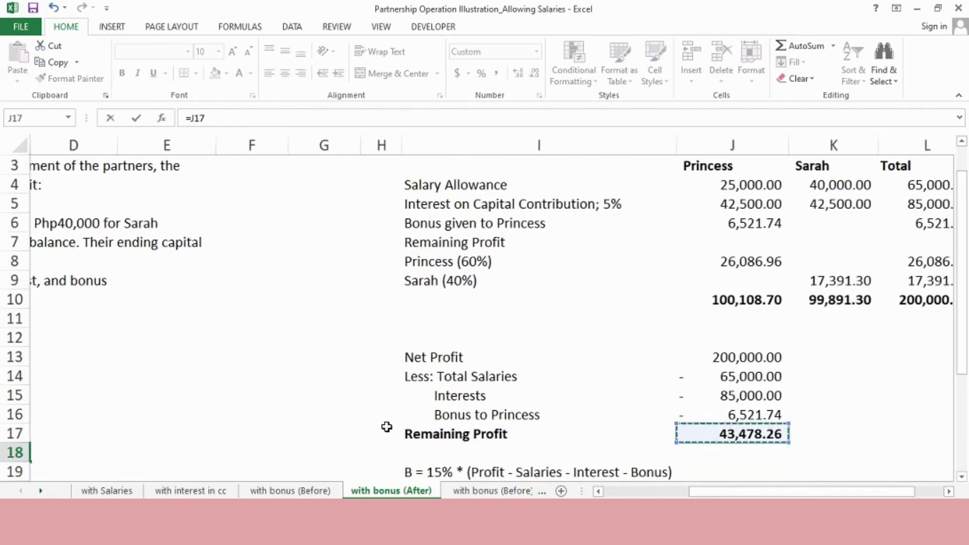
key(Up)
key(Up)
key(Up)
key(Up)
key(Up)
key(Up)
key(Up)
key(F2)
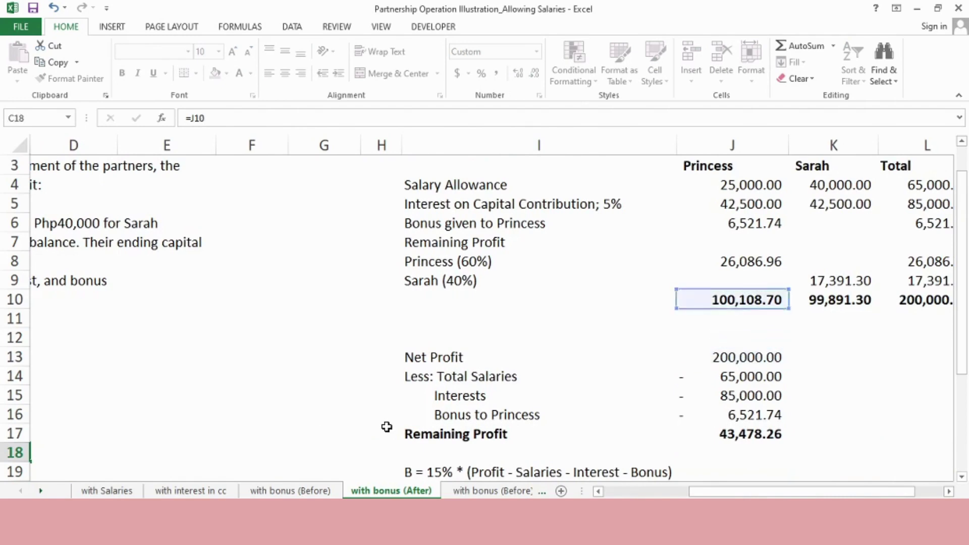
key(Return)
- Link the second partner's capital credit in C19 to the schedule total with the formula =K10
key(Left)
key(Left)
key(Right)
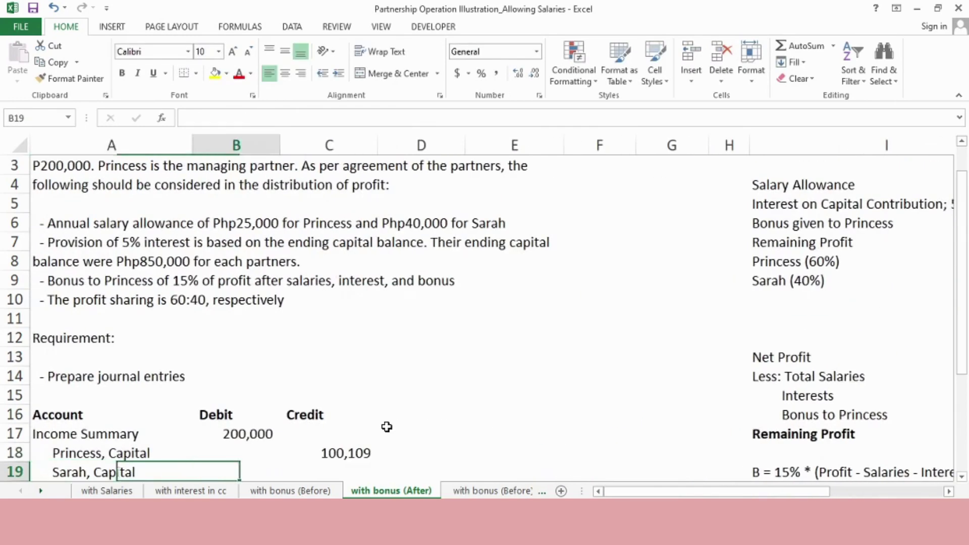
key(Right)
text(=)
key(Right)
key(Right)
key(Right)
key(Right)
key(Right)
key(Right)
key(Right)
key(Right)
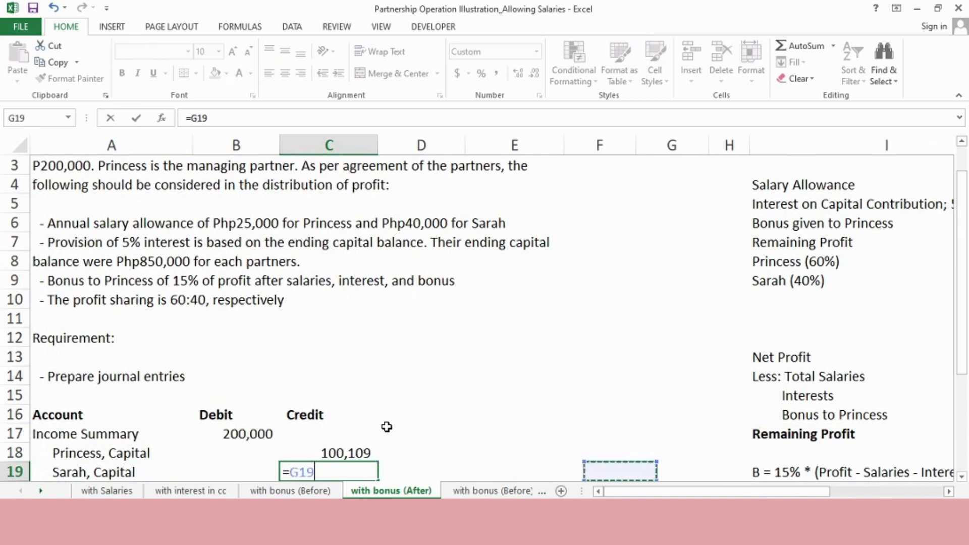
key(ctrl+Up)
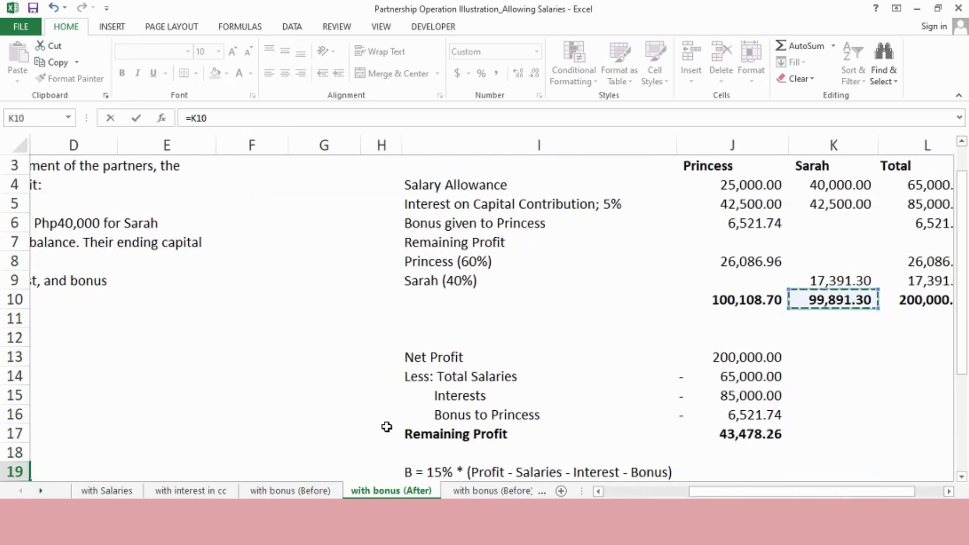
key(Return)
key(Up)
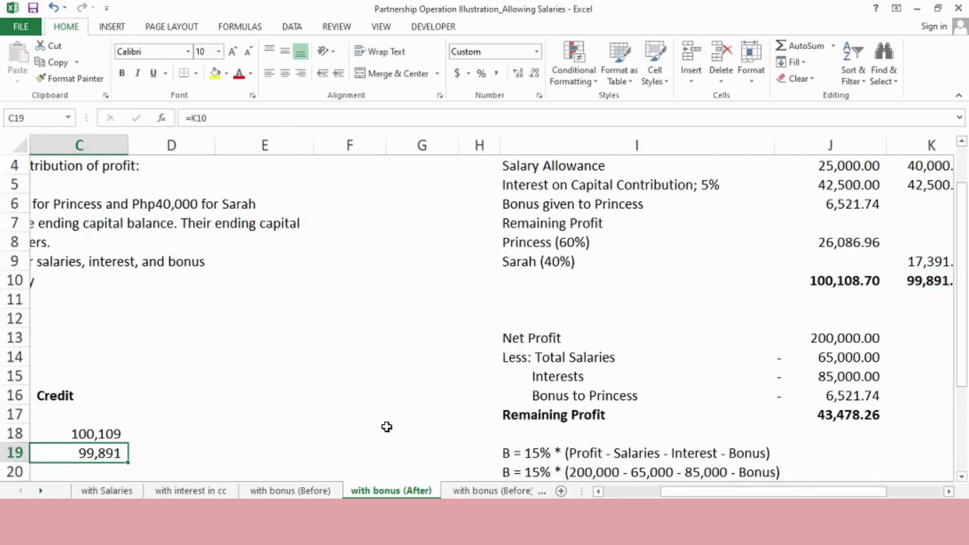
key(Left)
key(Left)
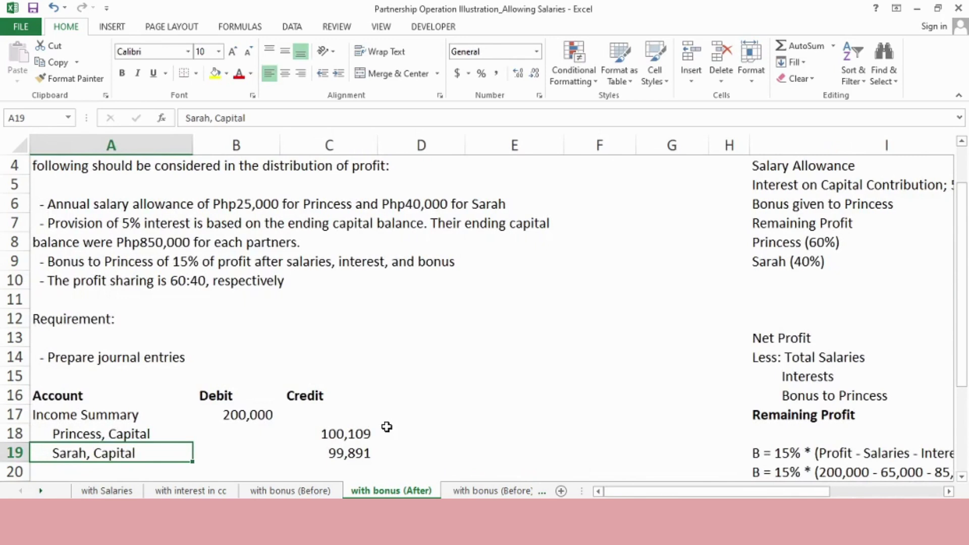
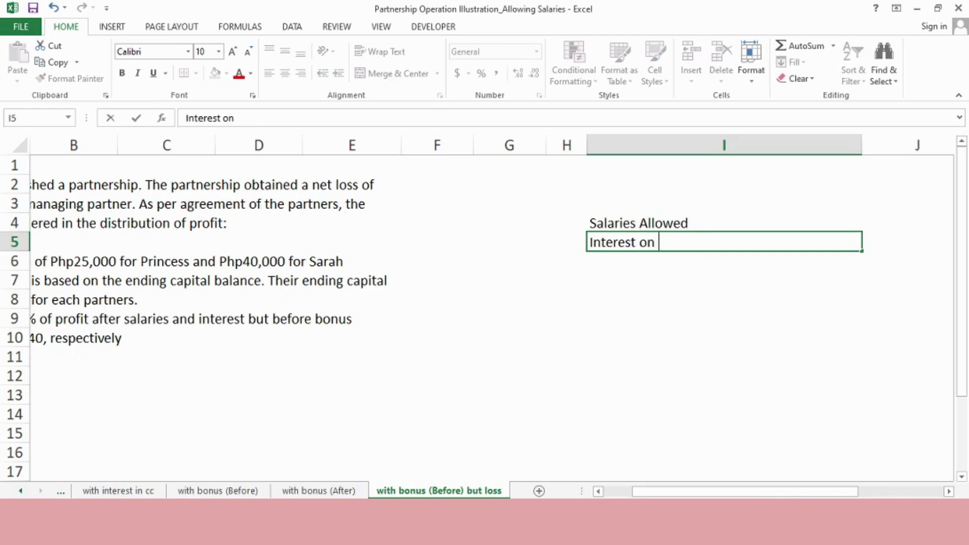
- Complete the label in I5 of the loss sheet as Interest on Capital Contribution - 5%
text(Con)
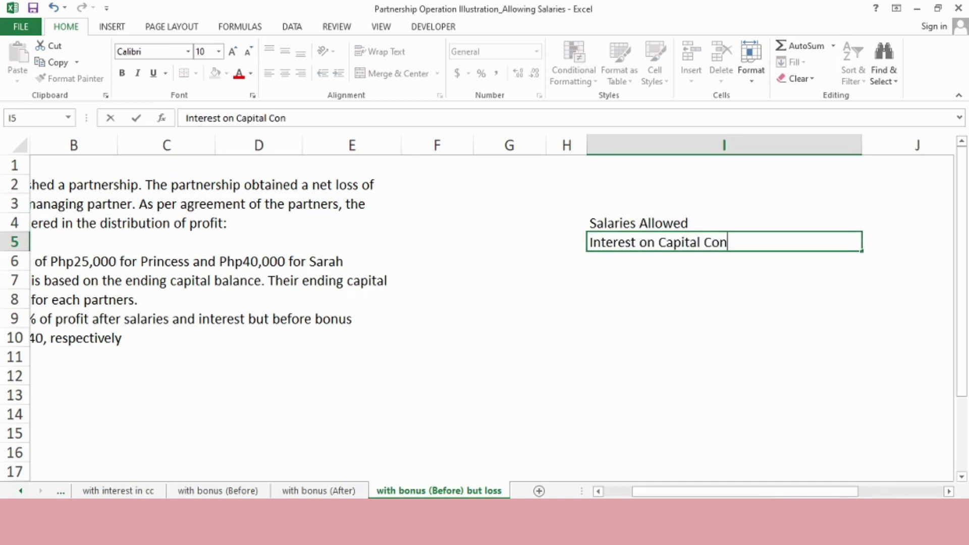
text(tribution)
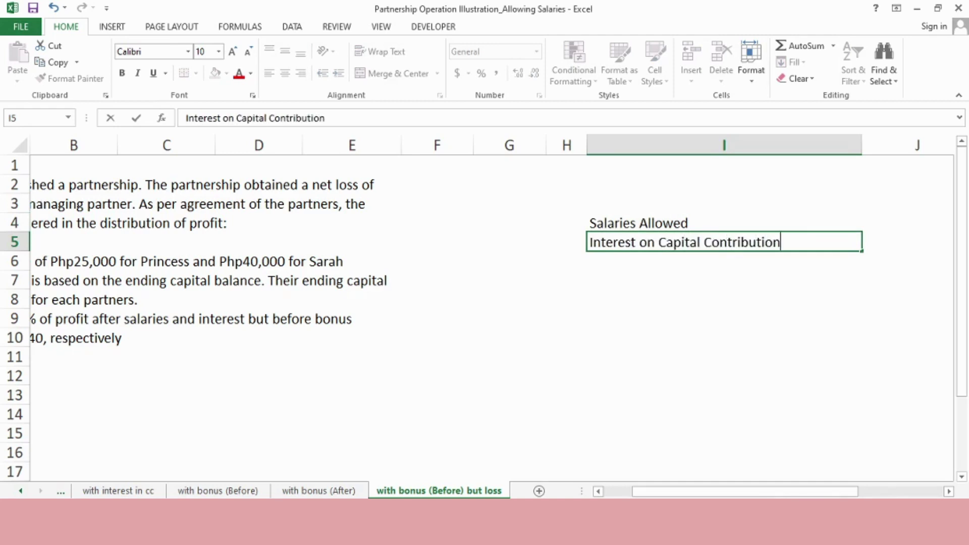
text( - 5%)
key(Return)
- Label I6 as the bonus given to the managing partner
text(Bonus give to)
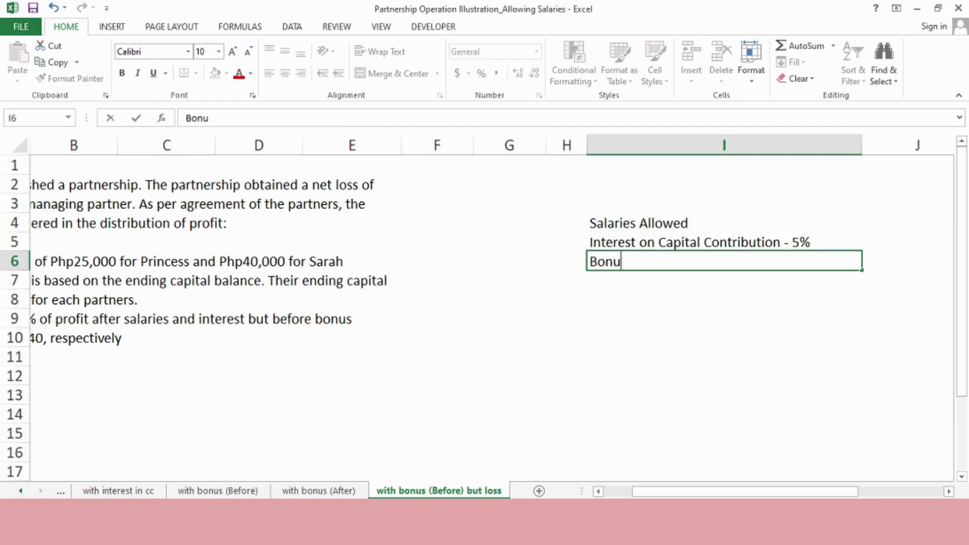
key(BackSpace)
key(BackSpace)
key(BackSpace)
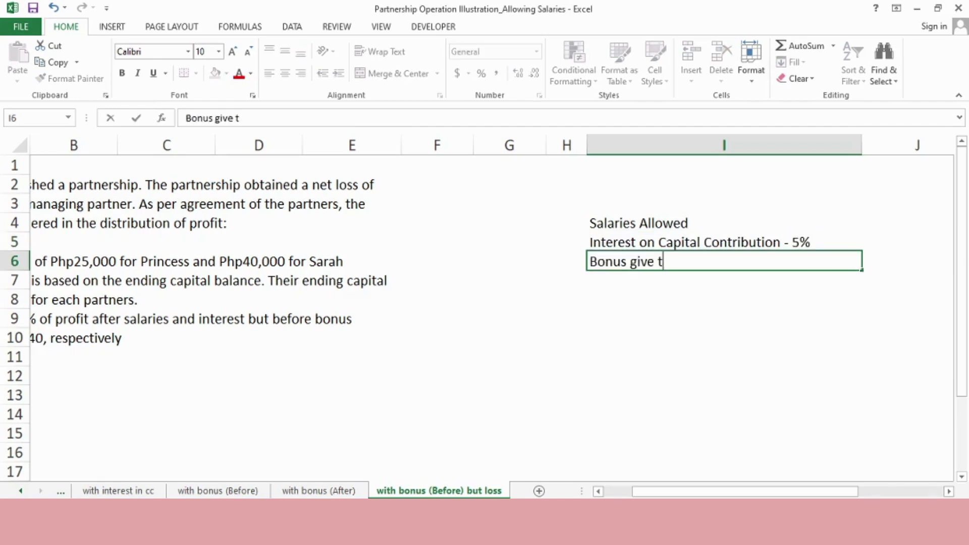
text(t)
key(BackSpace)
key(BackSpace)
key(BackSpace)
text(ven to Princess)
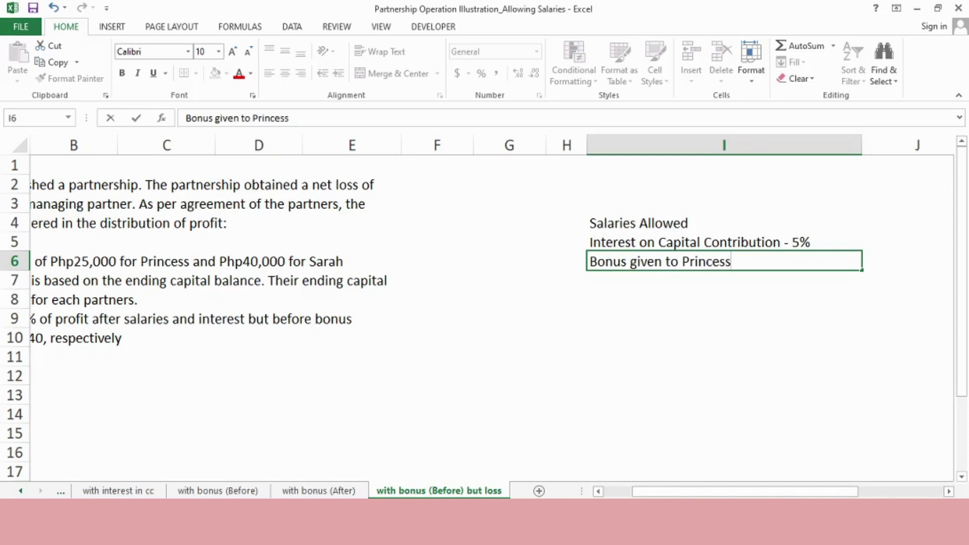
- Add the column headings in J3:L3: the first partner's name, the second partner's name and Total
key(Tab)
key(Up)
key(Up)
key(Up)
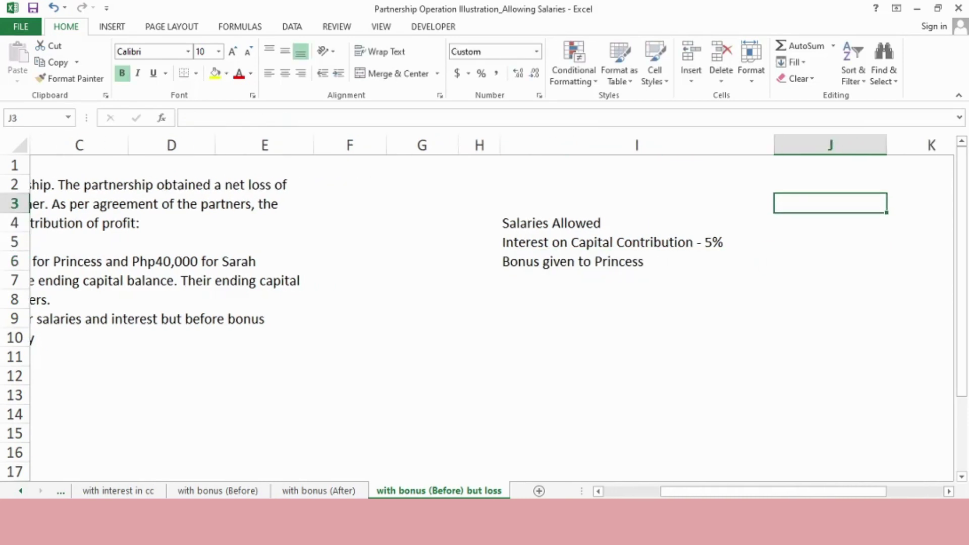
text(Princess)
key(Tab)
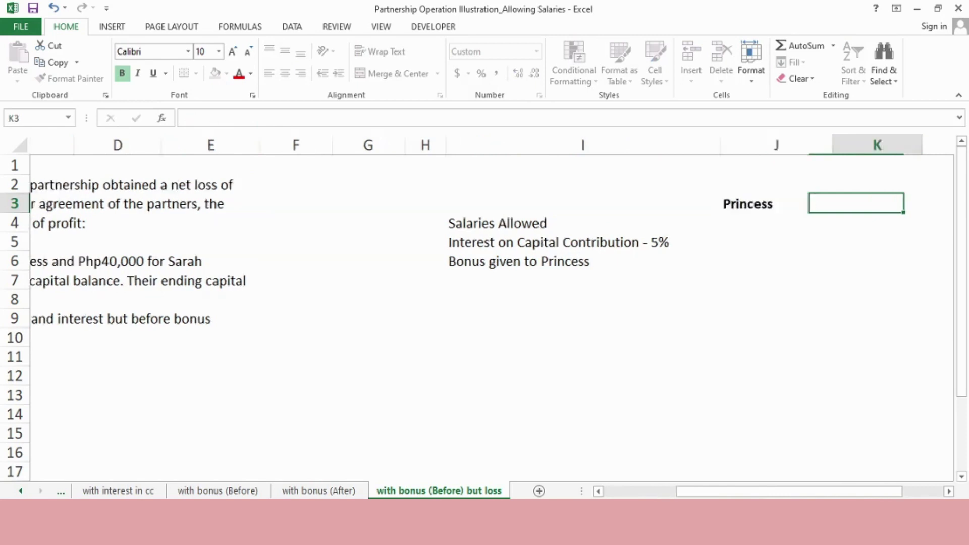
text(Sarah)
key(Tab)
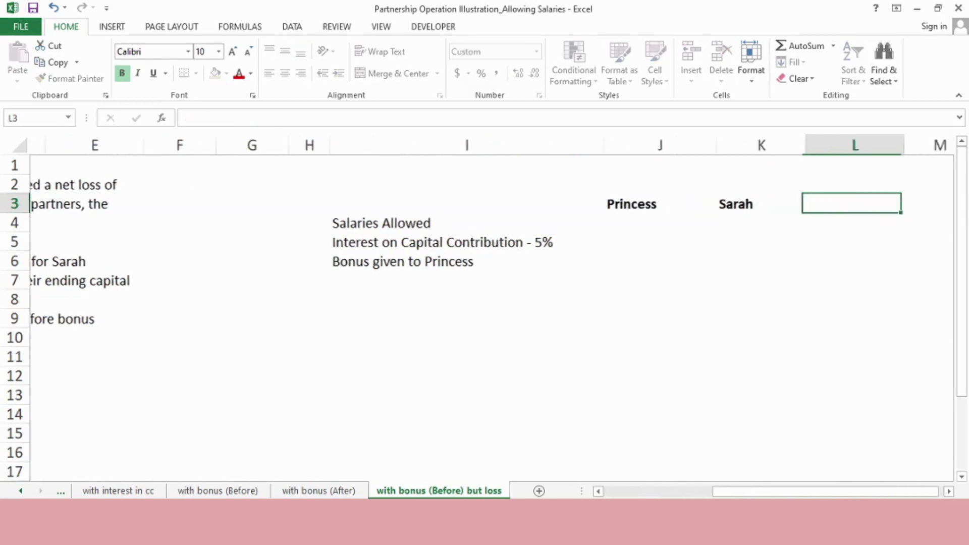
text(Total)
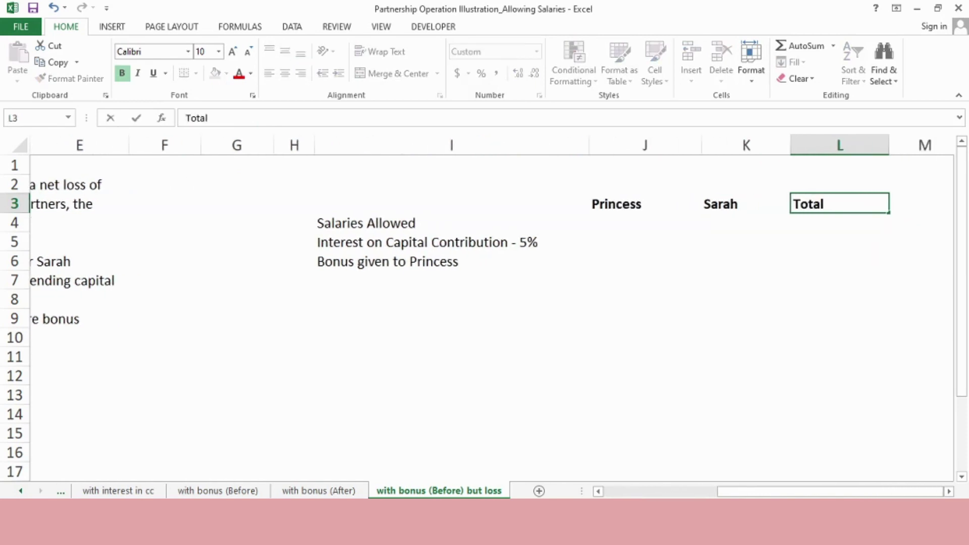
key(Return)
- Enter the salaries allowed on the loss sheet: 25000 in J4 for the first partner and 40000 in K4 for the second
click(644, 222)
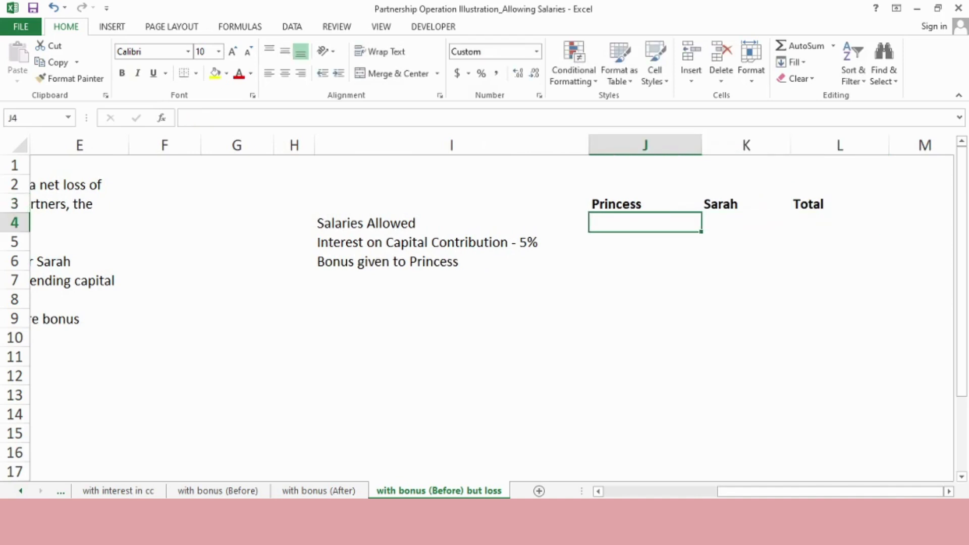
text(25000)
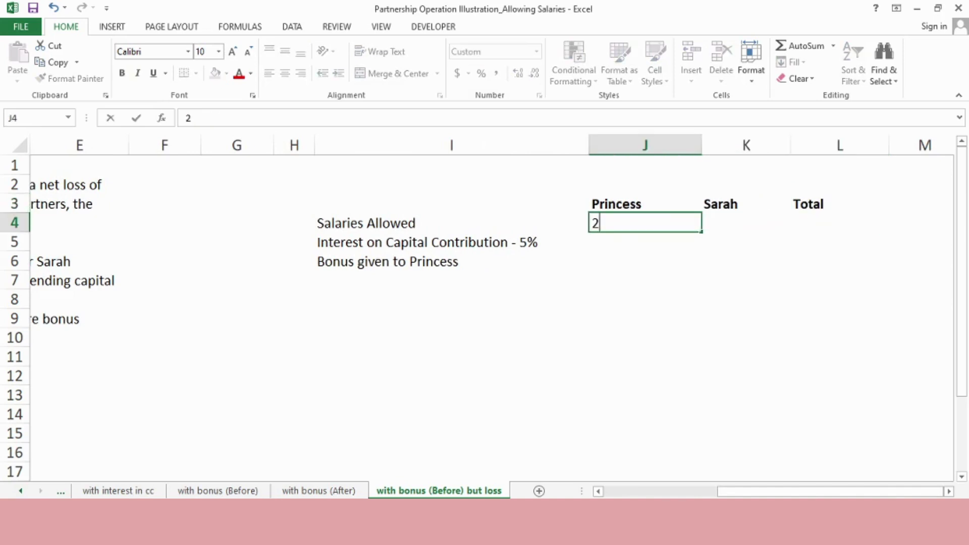
click(746, 222)
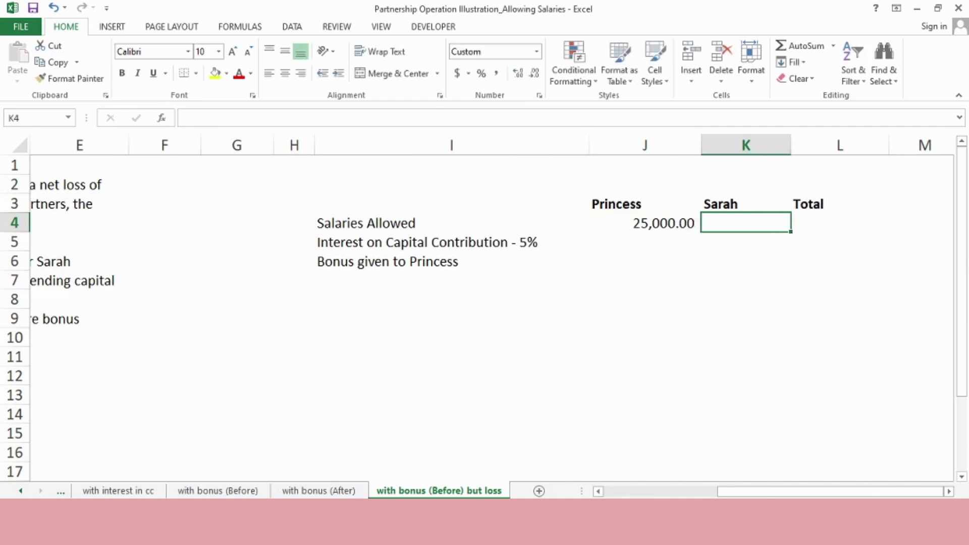
text(40000)
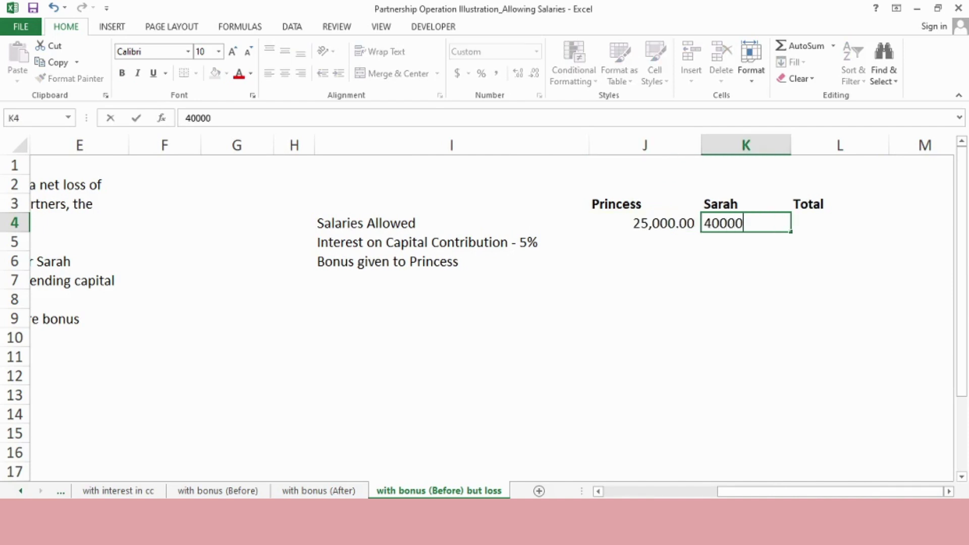
key(Tab)
- Total the two partners' salaries in L4 with the formula =J4+K4
text(=)
key(Left)
key(Left)
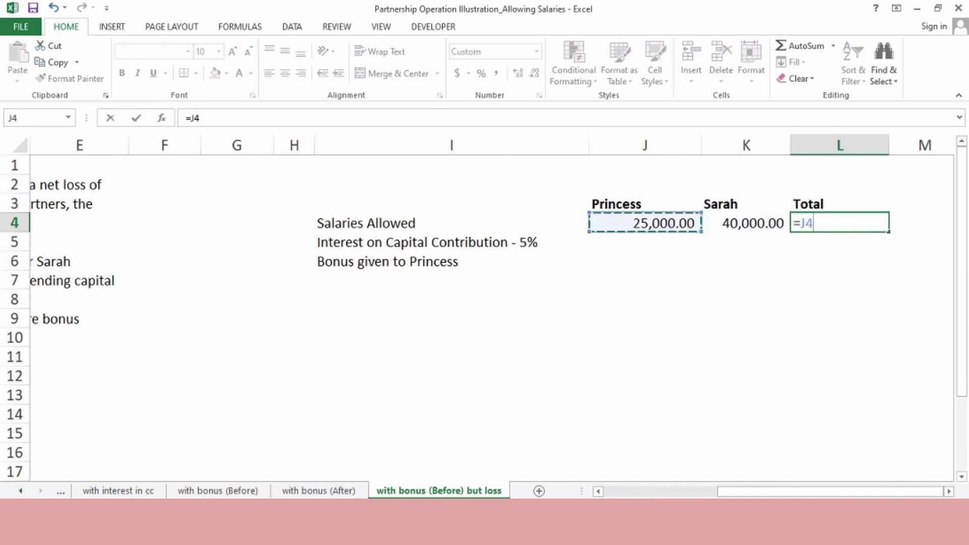
text(+)
key(Left)
key(Return)
- Compute the first partner's interest in J5 as =850000*0.05 and copy the formula to K5 for the second partner
key(Left)
key(Left)
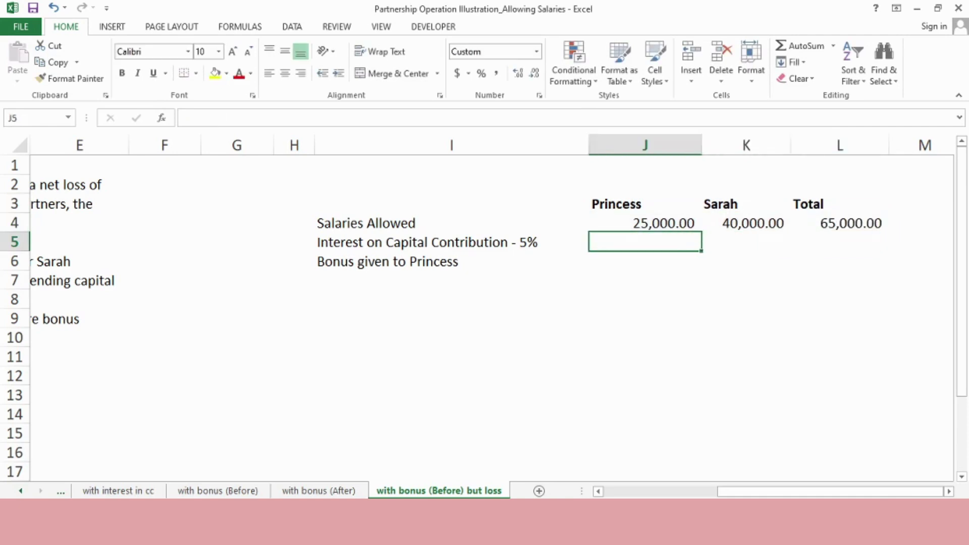
text(=)
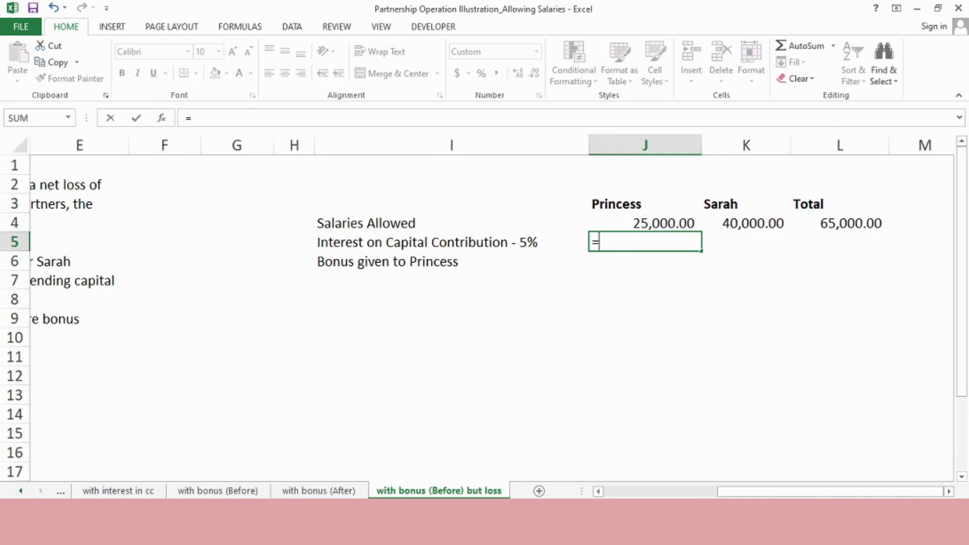
text(850)
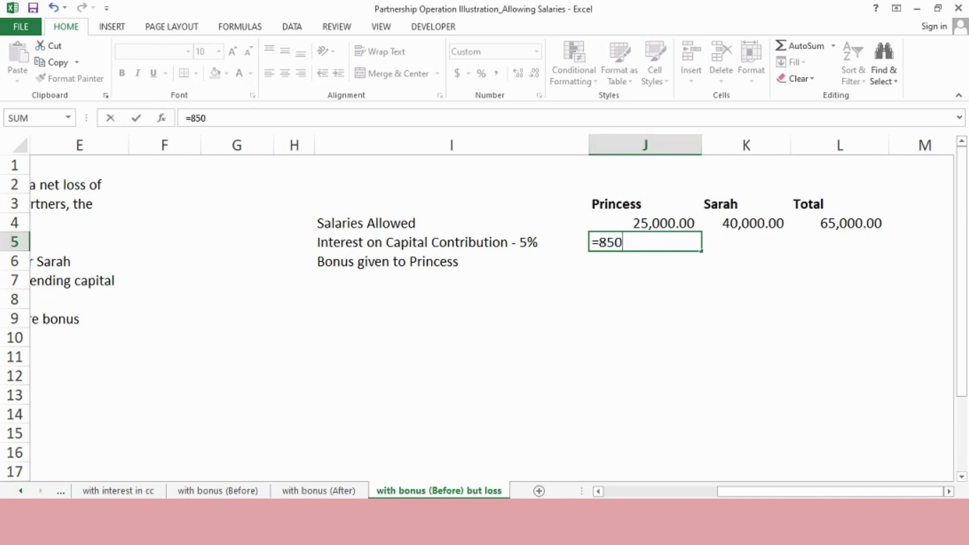
text(000*.05)
key(Return)
key(Up)
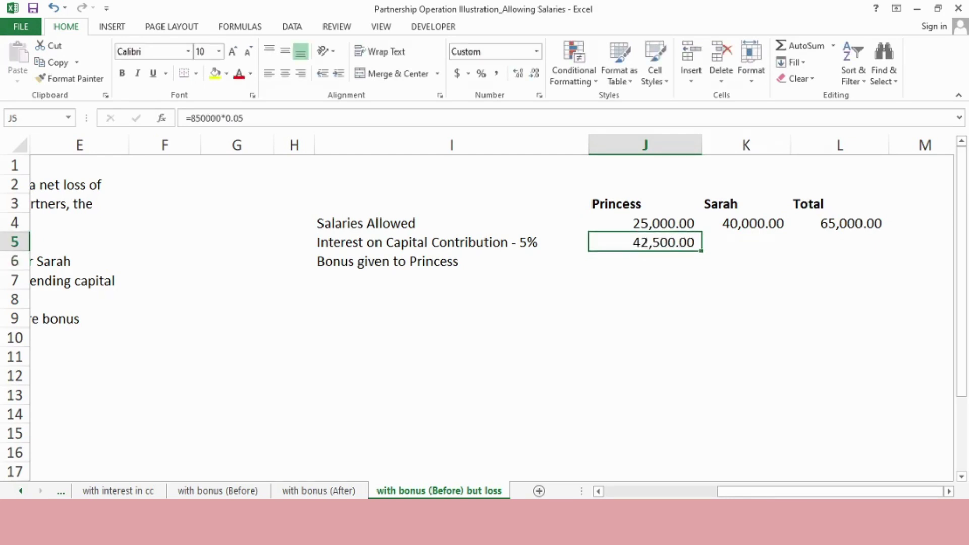
key(ctrl+c)
key(Right)
key(ctrl+v)
- Copy the salaries total formula from L4 into L5 to total the interest row
key(Right)
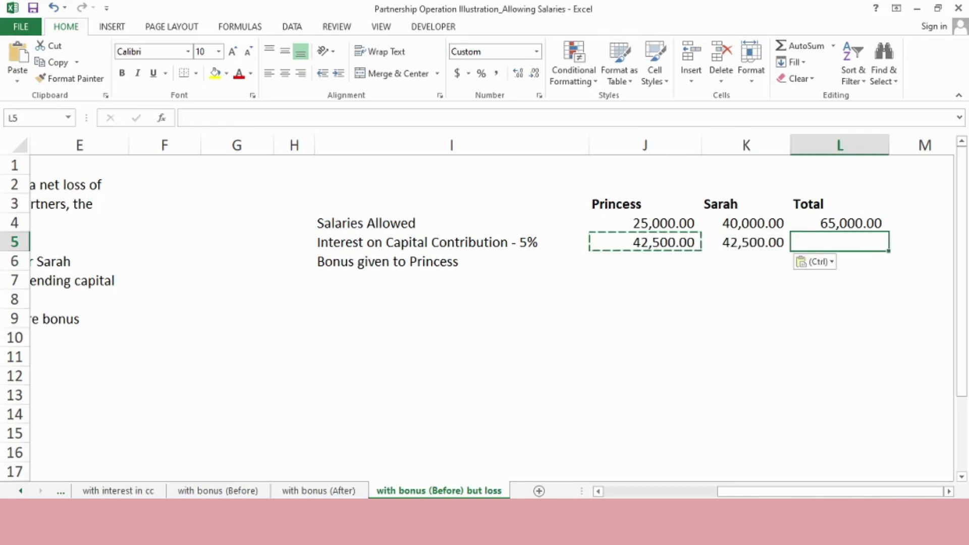
key(Up)
key(ctrl+c)
key(Down)
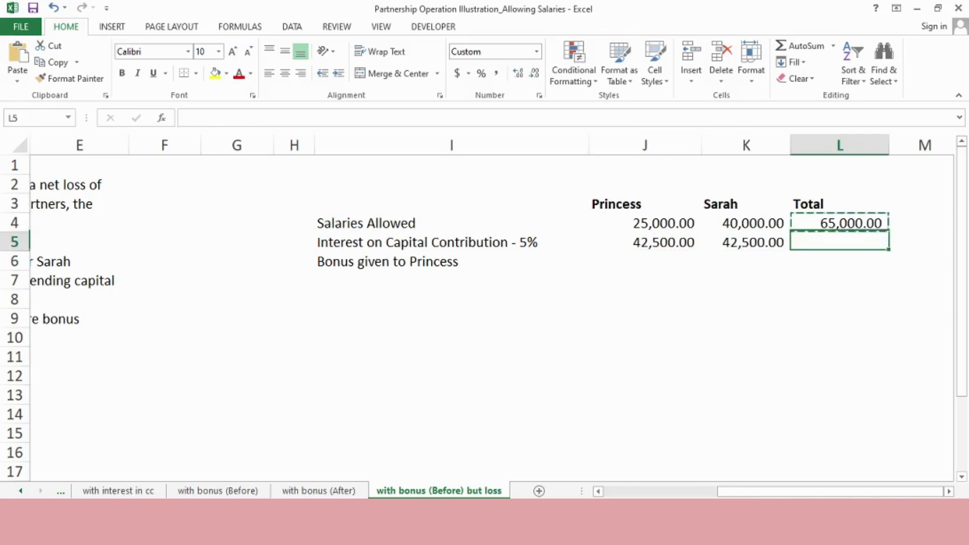
key(ctrl+v)
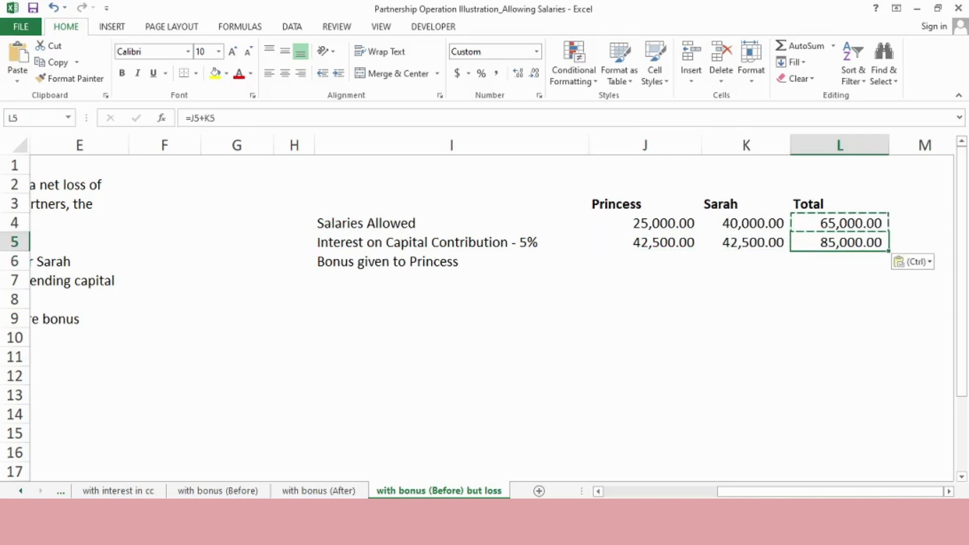
key(Escape)
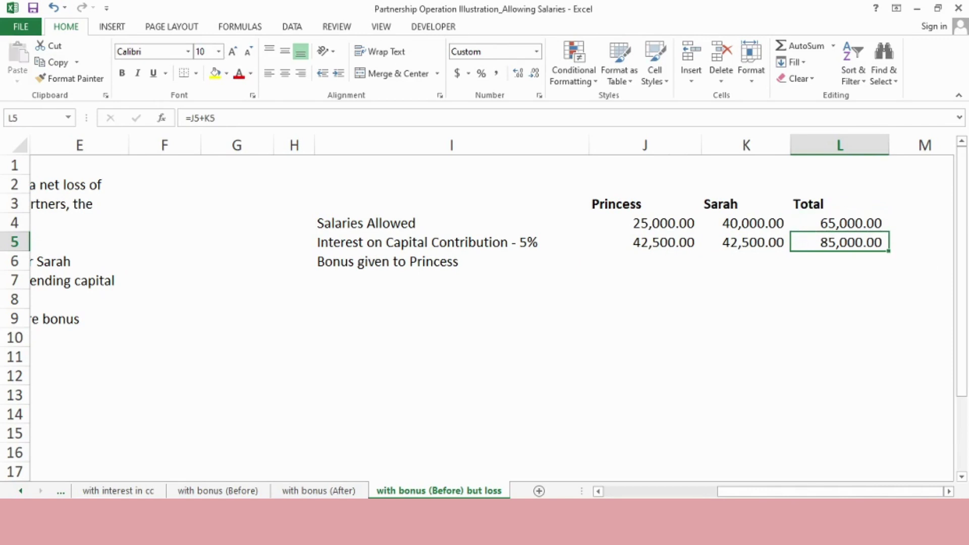
- Write the bonus computation note B = 15% * (Profit - Salaries - Interest) in I19
key(Down)
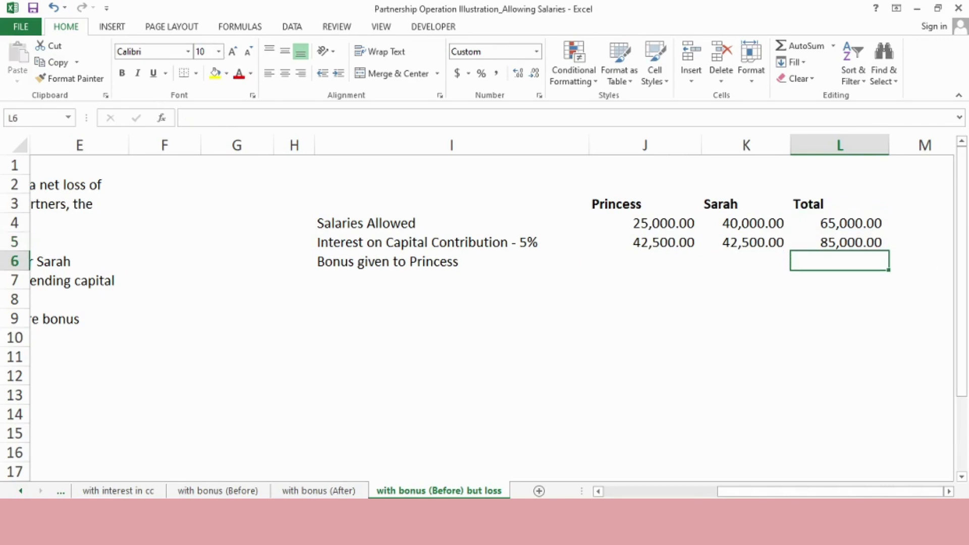
key(ctrl+Left)
key(shift+Right)
key(shift+Right)
key(shift+Right)
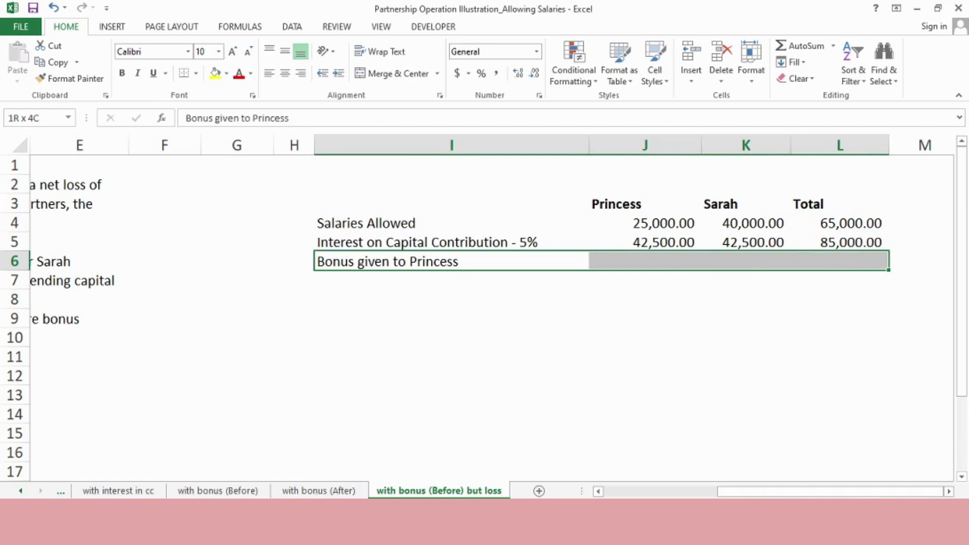
key(Down)
key(Down)
key(Down)
key(Down)
key(Down)
key(Down)
key(Down)
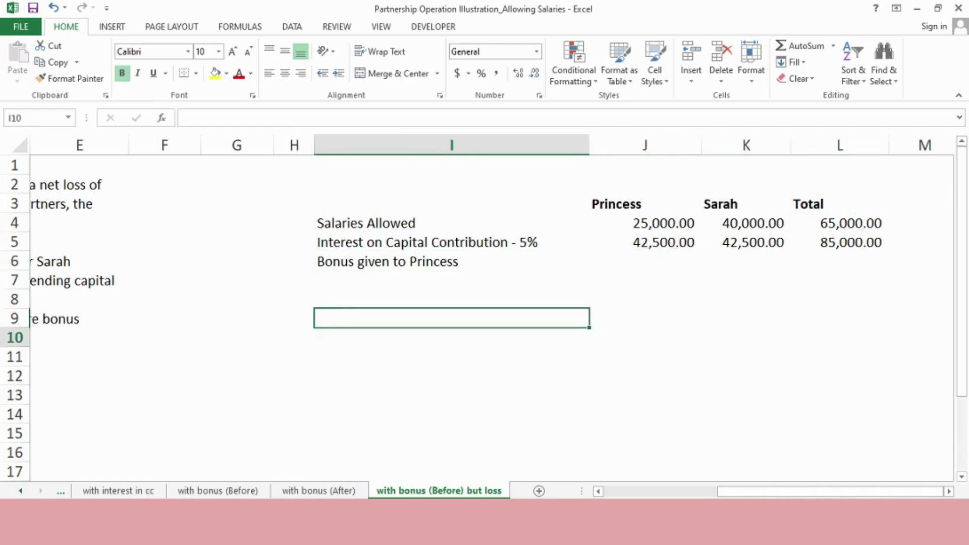
key(Down)
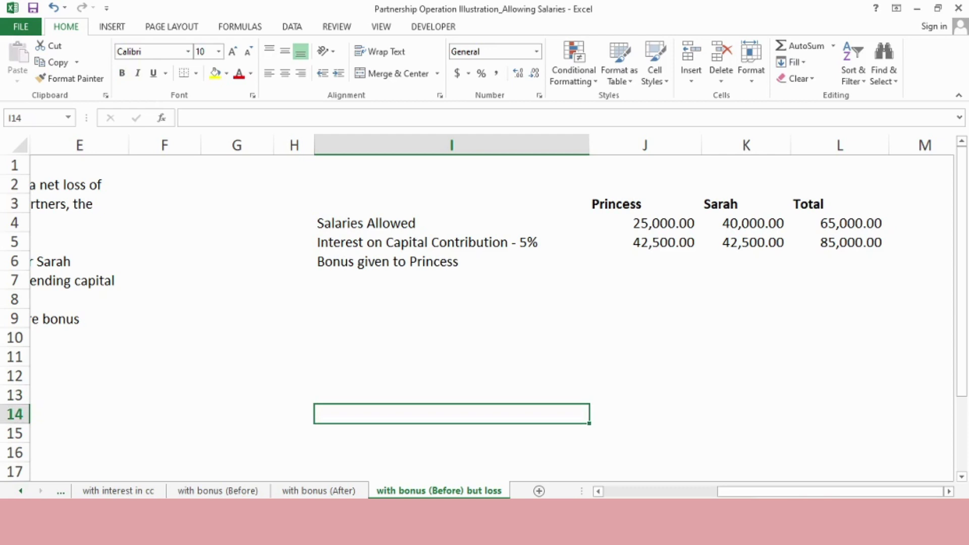
key(Down)
key(Down)
key(Down)
key(Down)
key(Down)
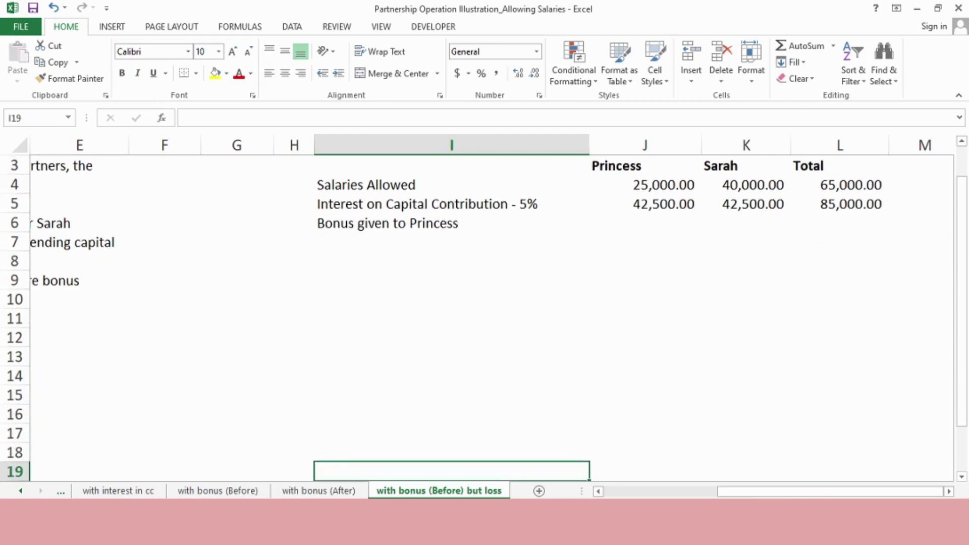
text(B = )
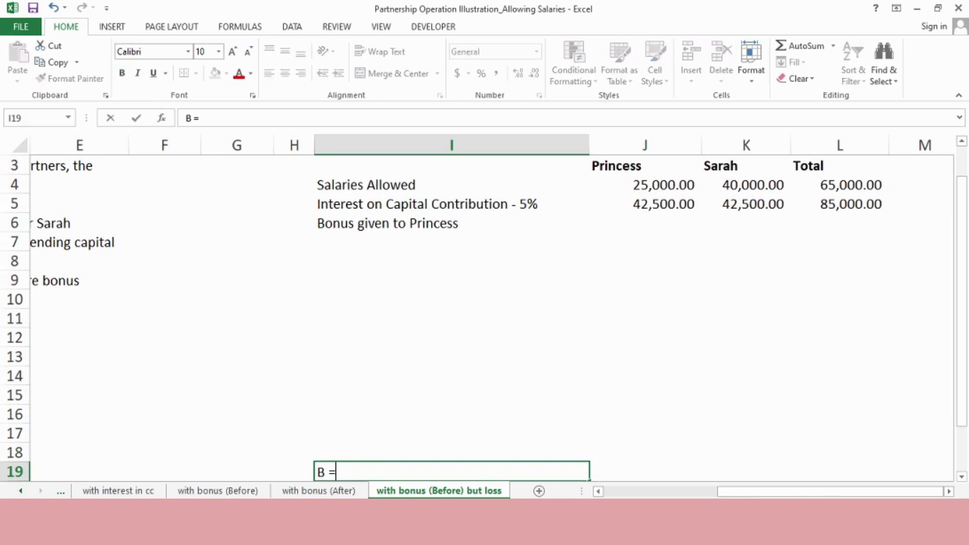
text(15% * ()
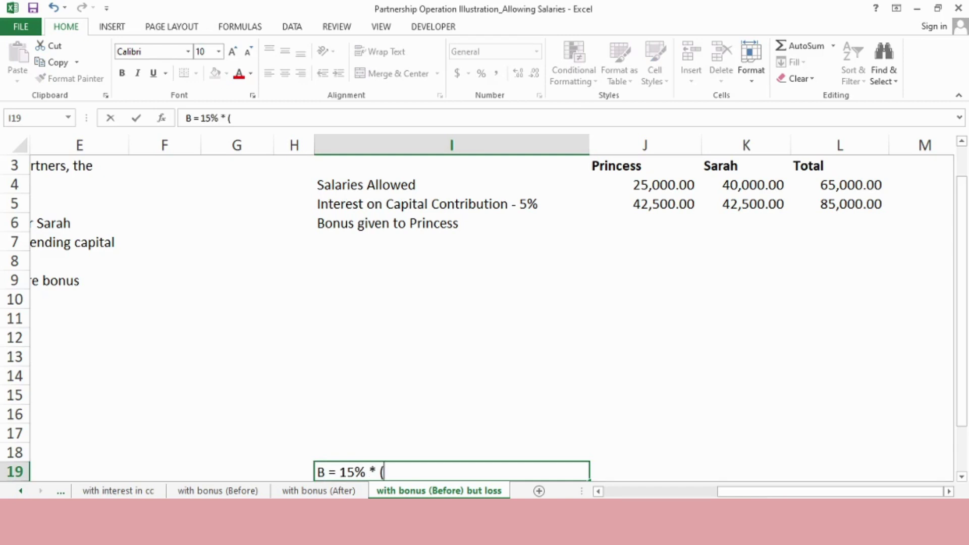
text(Profit - )
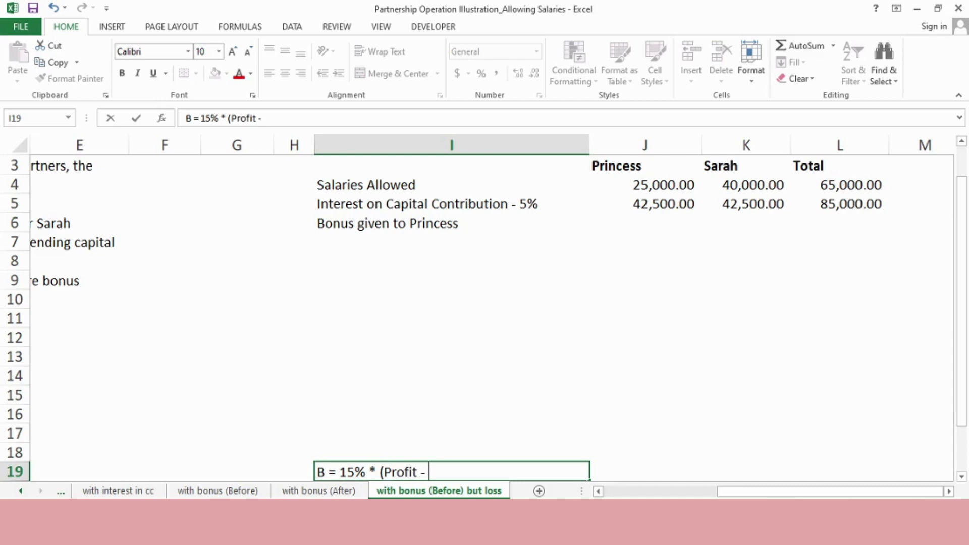
text(Salaries -)
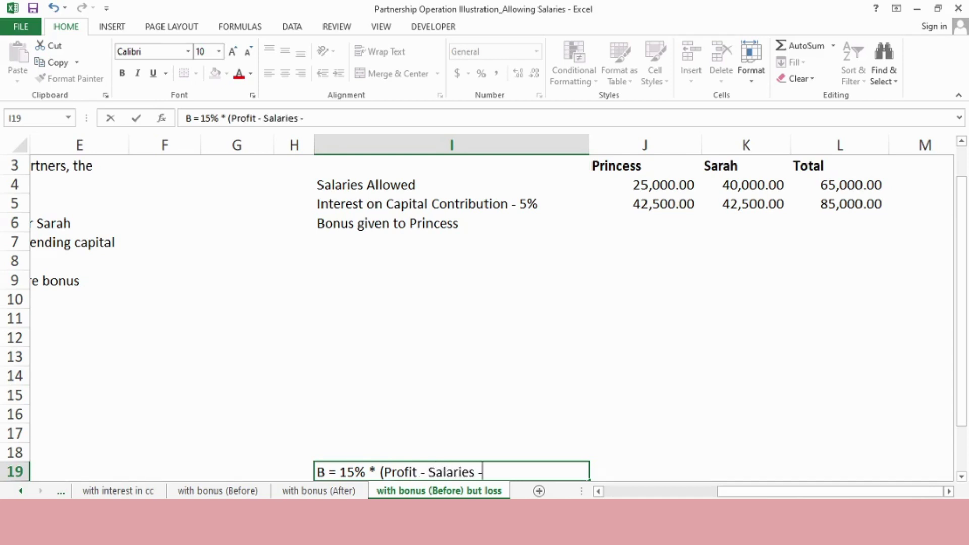
text( Intere)
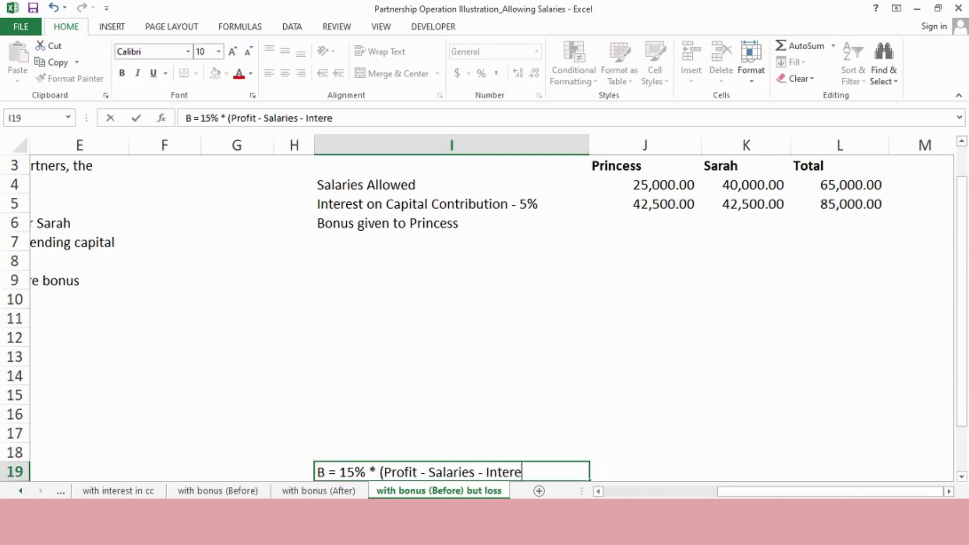
text(st))
key(Return)
- Review the problem statement in column A for the partnership's result and the basis of the managing partner's bonus
key(Up)
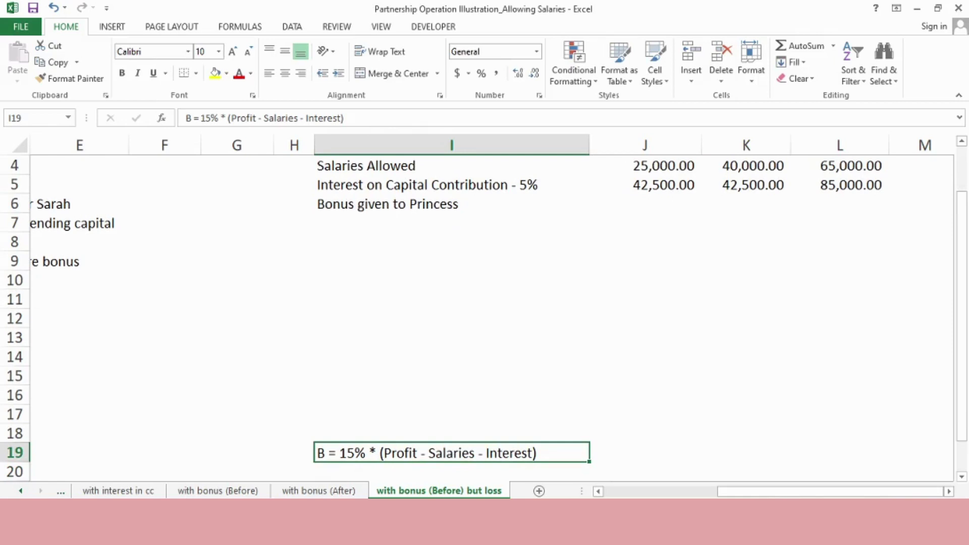
key(shift+Home)
key(shift+Up)
key(shift+Up)
key(shift+Up)
key(shift+Up)
key(shift+Up)
key(shift+Up)
key(shift+Up)
key(shift+Up)
key(shift+Up)
key(shift+Up)
key(shift+Up)
key(shift+Up)
key(shift+Up)
key(shift+Up)
key(shift+Up)
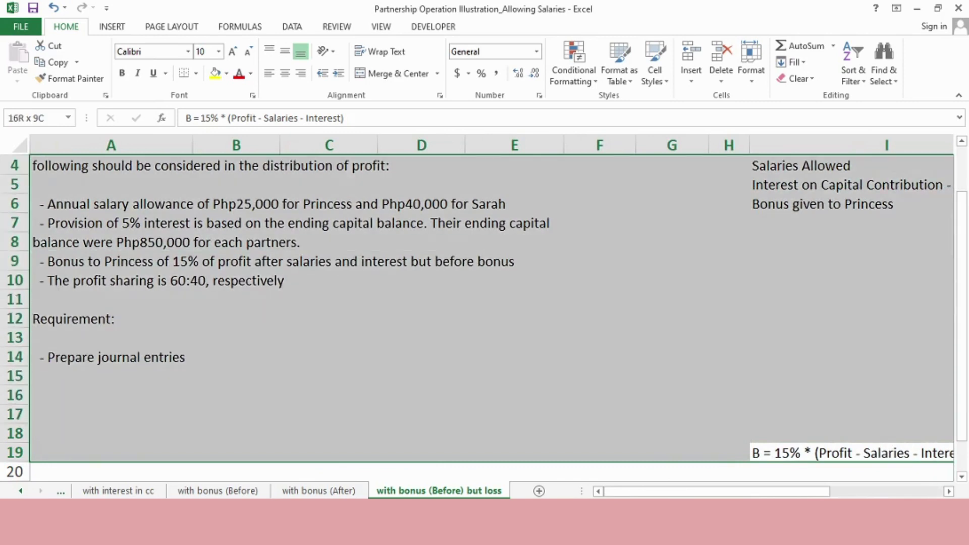
key(shift+Up)
key(shift+Up)
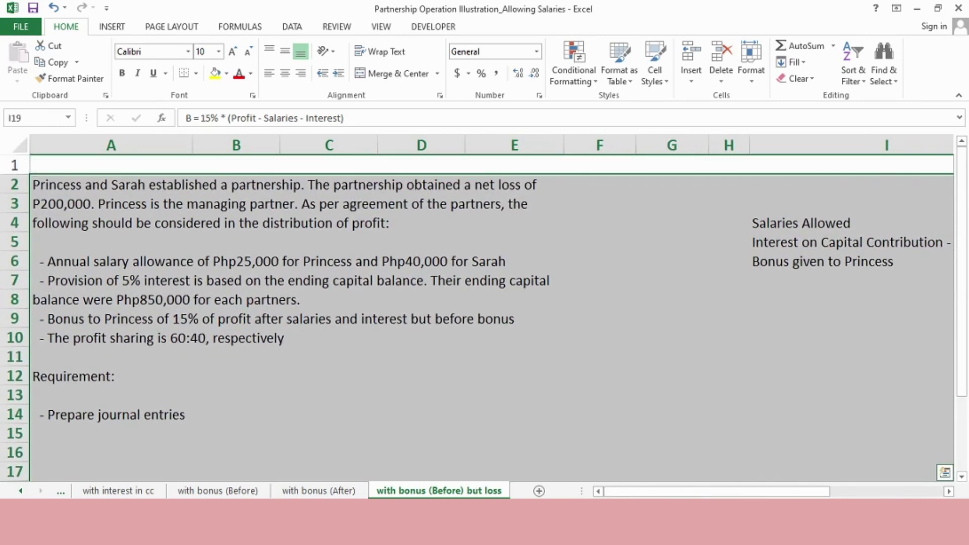
- Enter 0 in J6 as the bonus given to the managing partner
key(Right)
key(ctrl+Up)
key(Down)
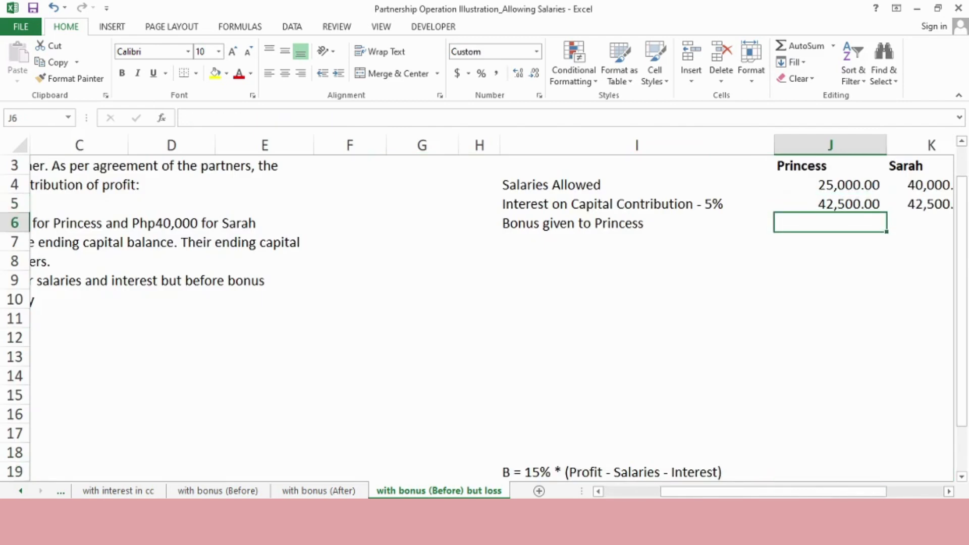
text(0)
key(Return)
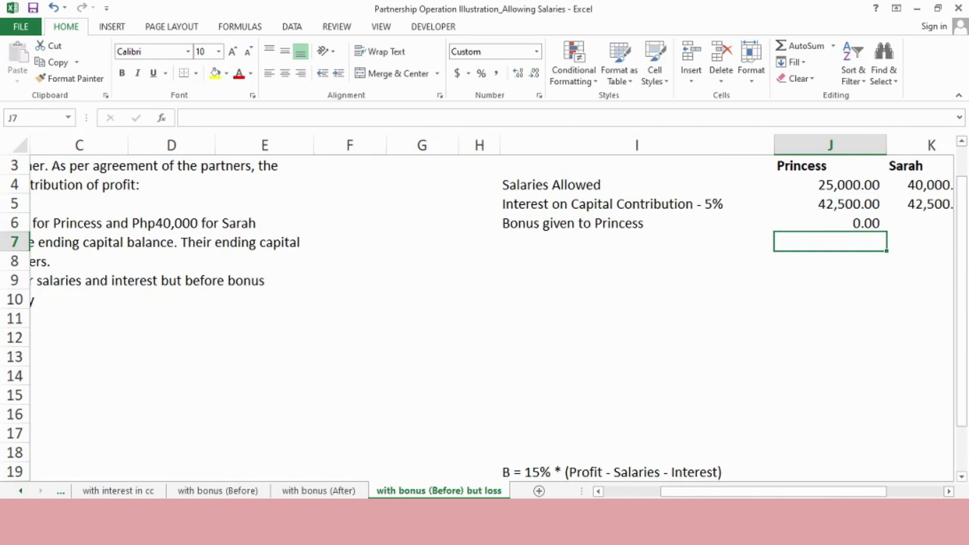
- Add the label Net Profit / (Loss) in I13
key(Left)
key(Down)
key(Down)
key(Down)
key(Down)
key(Down)
key(Down)
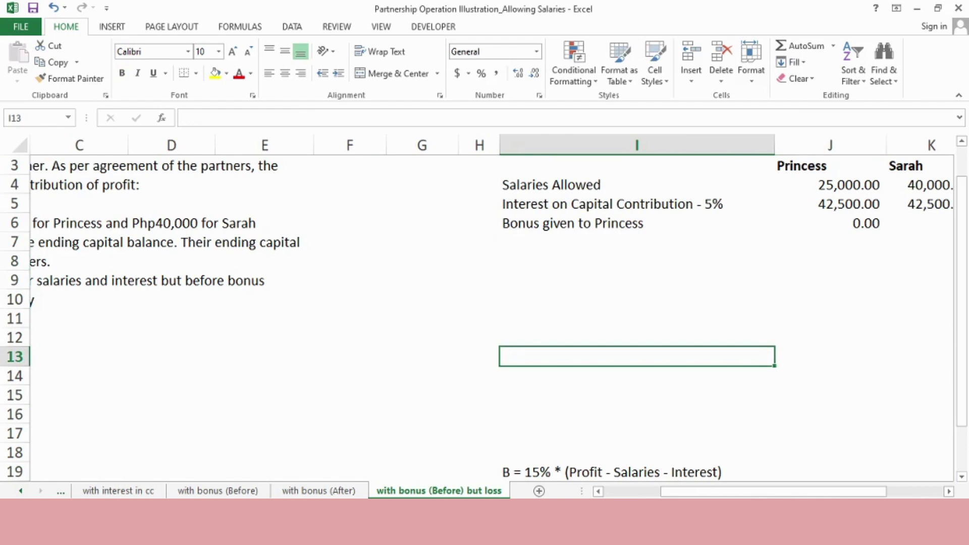
text(Net)
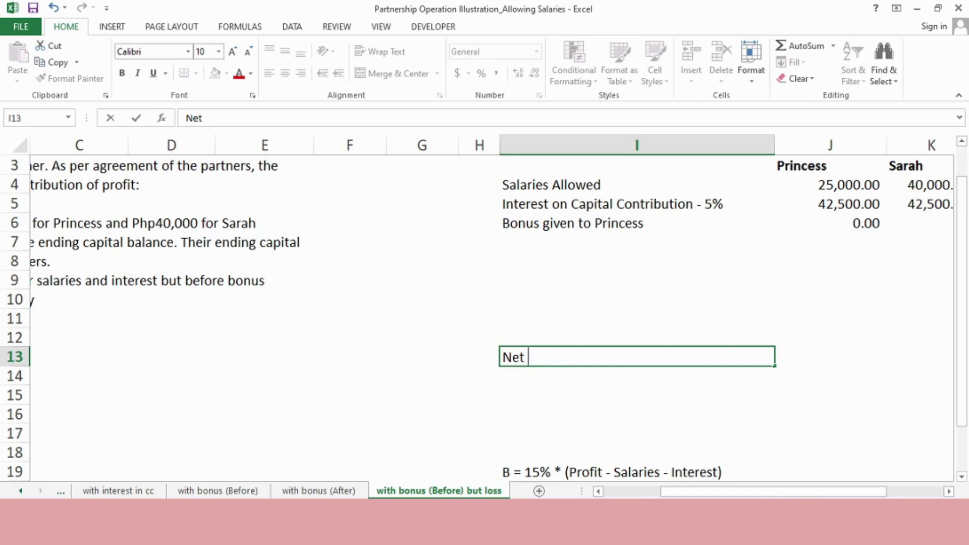
text( Profit )
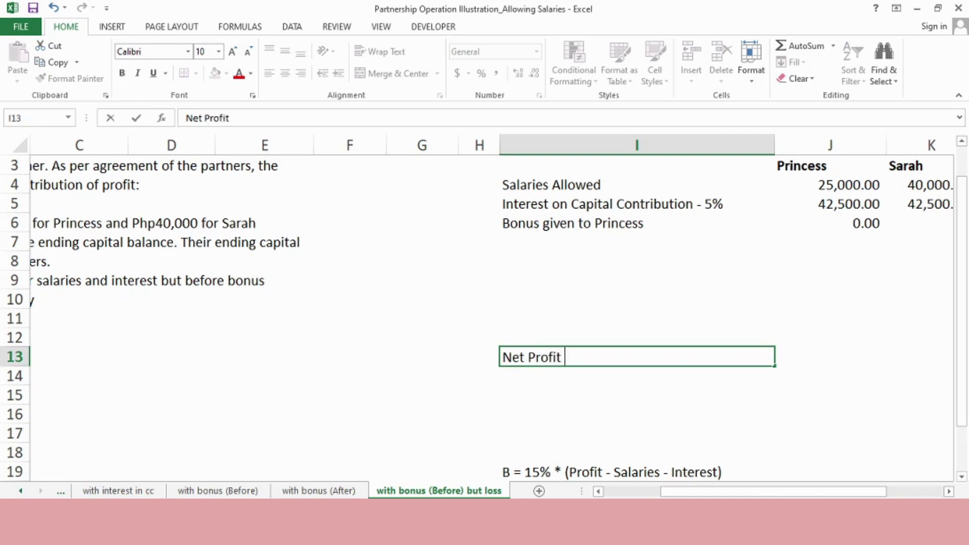
text(/ (Loss))
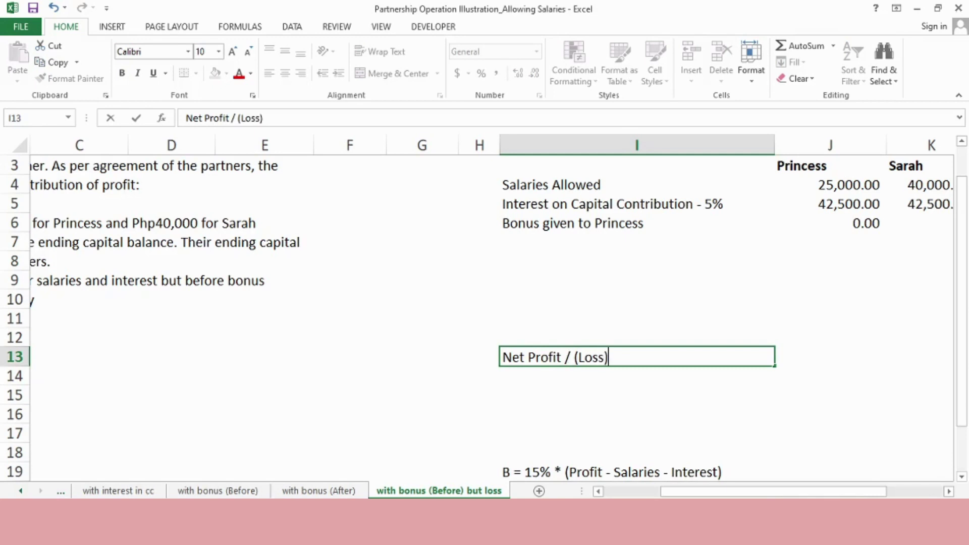
key(Return)
- Enter the net loss of -200000 in J13 beside its label
click(636, 395)
click(830, 357)
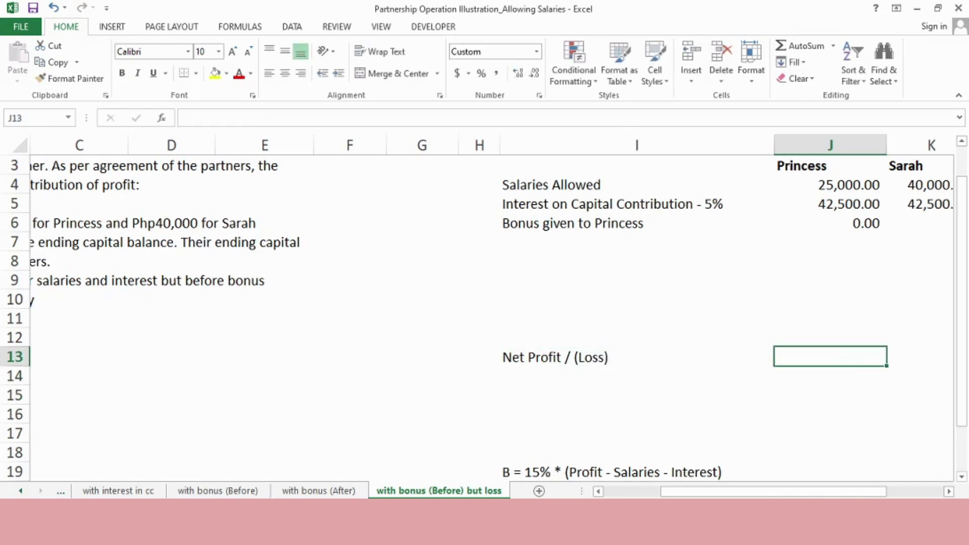
key(F2)
text(-200)
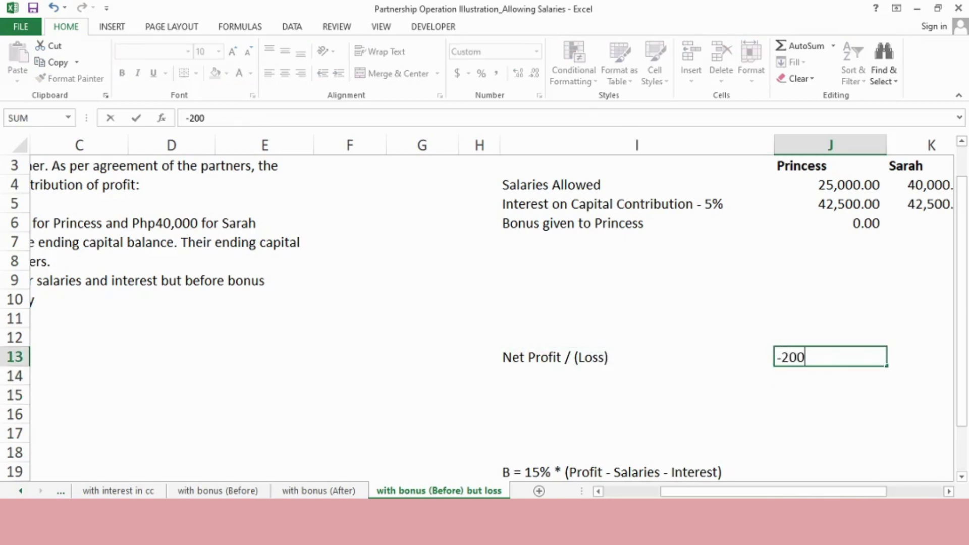
text(000)
key(Return)
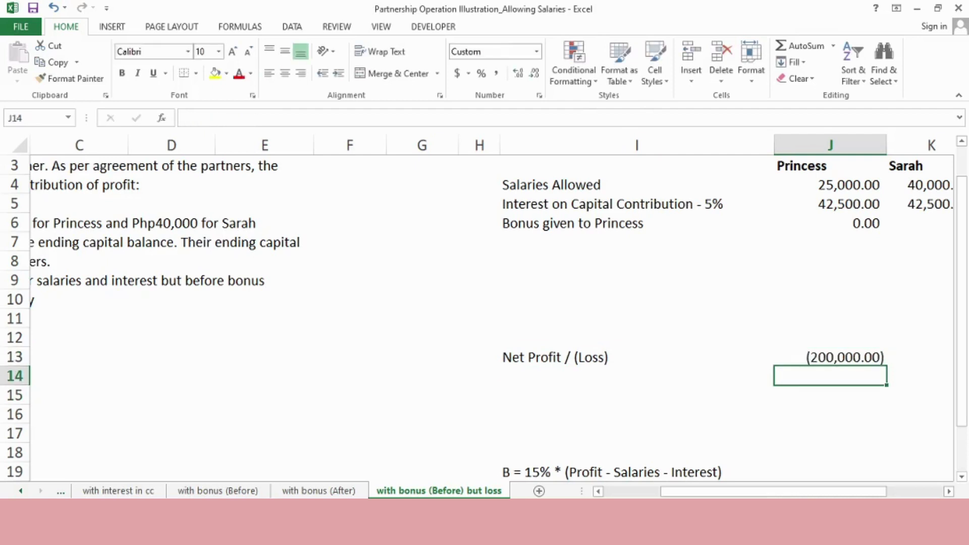
- Add the label "Less: Total Salaries" in I14, under the net profit / (loss) label
click(637, 375)
text(Less: )
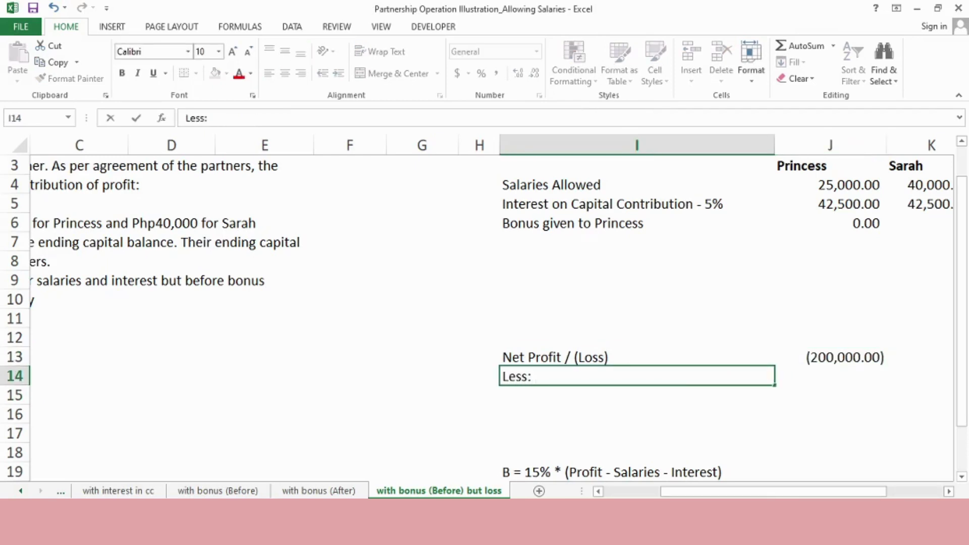
text(Total Salaries)
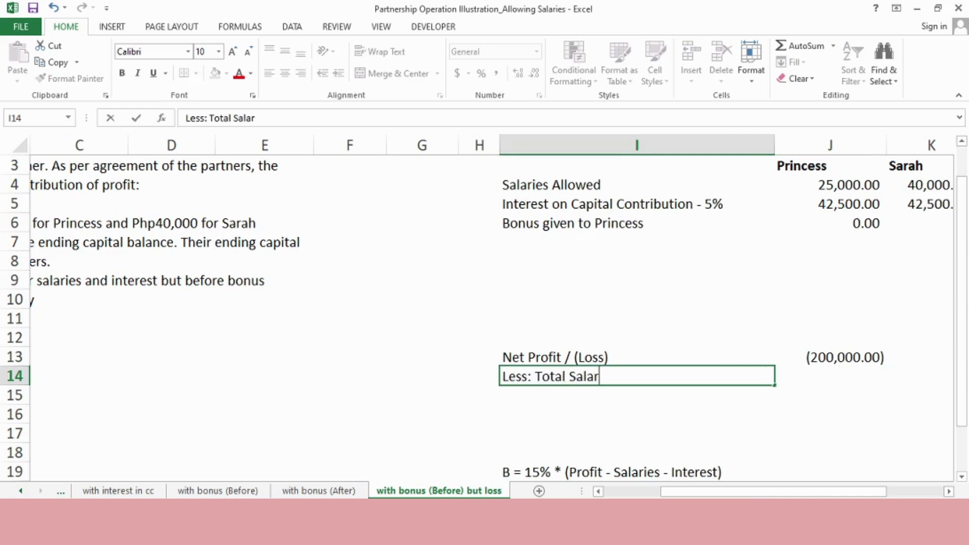
key(Return)
- Add the indented label "Interest on Capital Contribution" in I15
double_click(534, 396)
text(Inte)
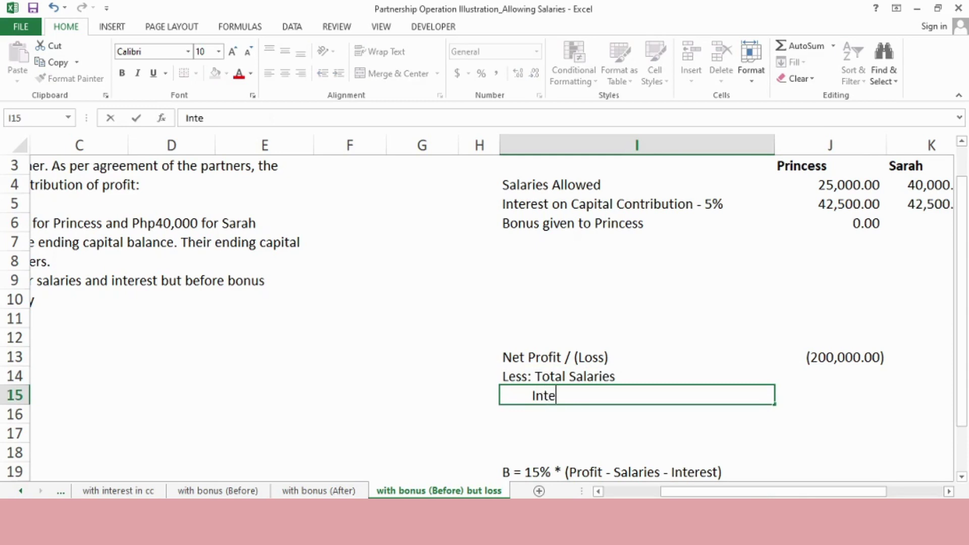
text(rest on Capital)
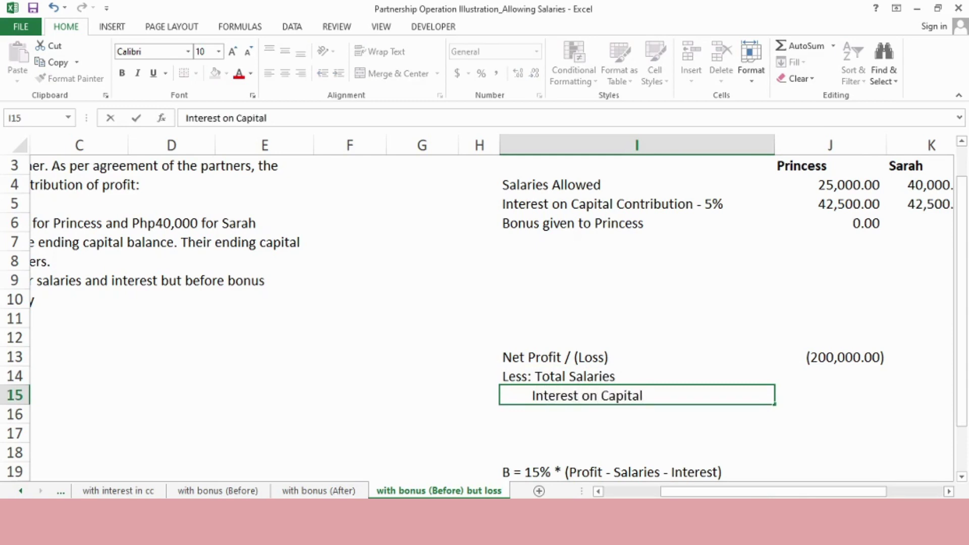
text( Contribution)
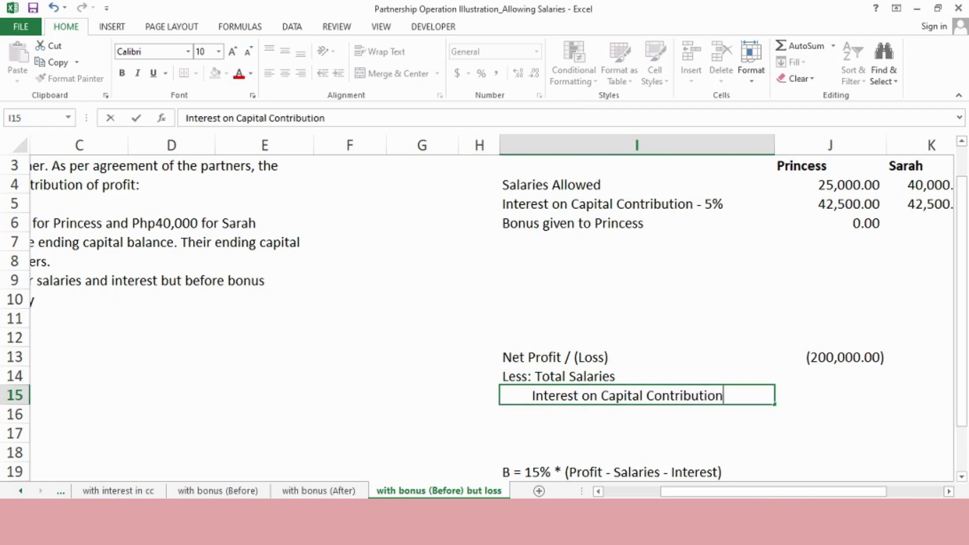
key(Return)
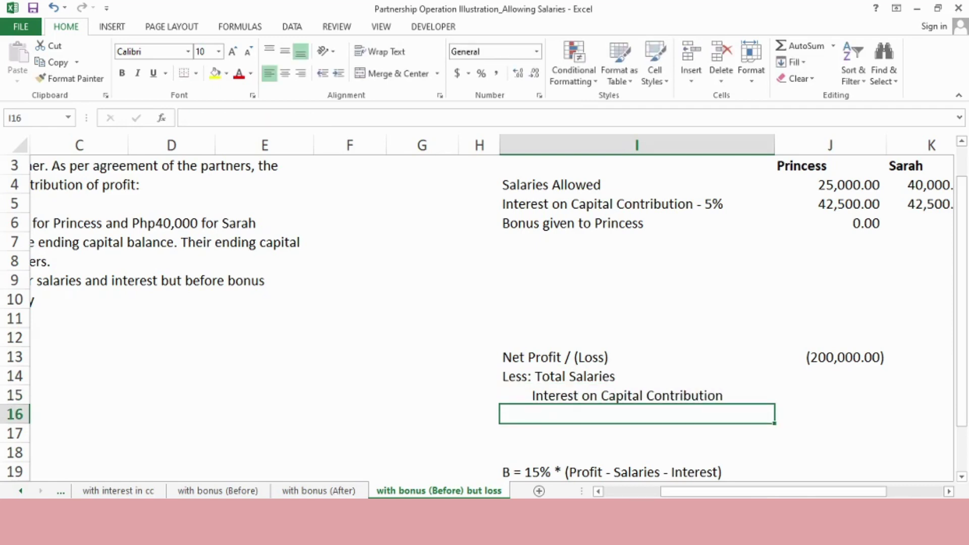
- Label I16 as the bonus given to the managing partner, indented like I15, and enter 0 in J16
text(Bonus gi)
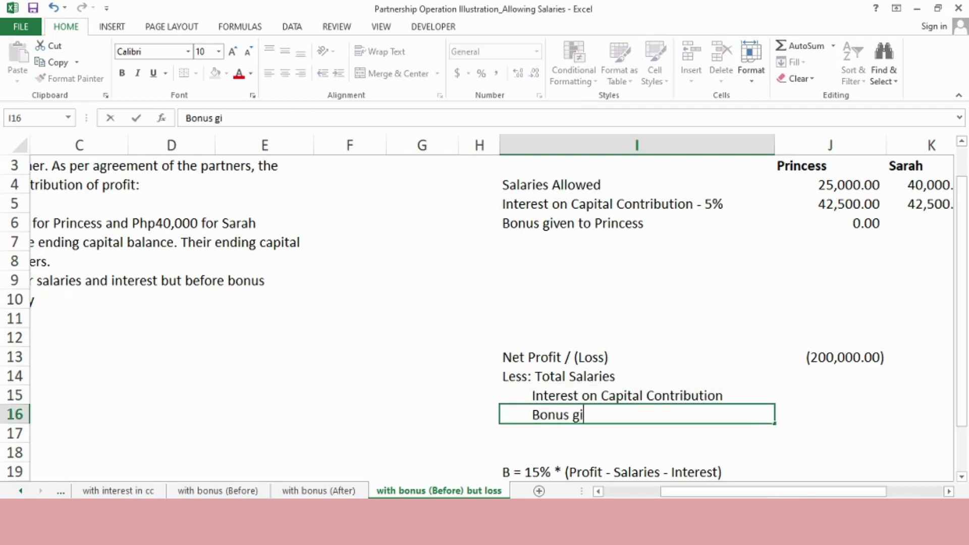
text(ven to Pri)
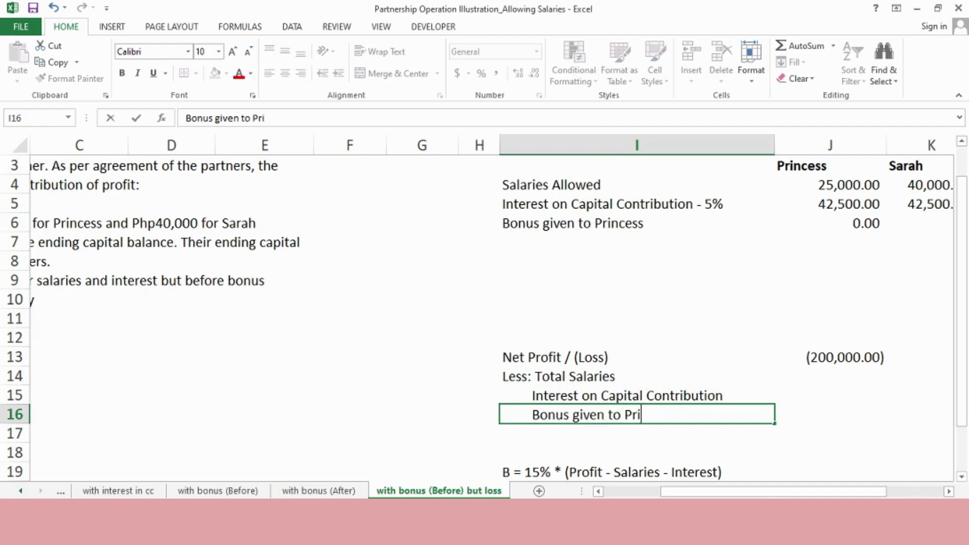
text(ncess)
click(831, 414)
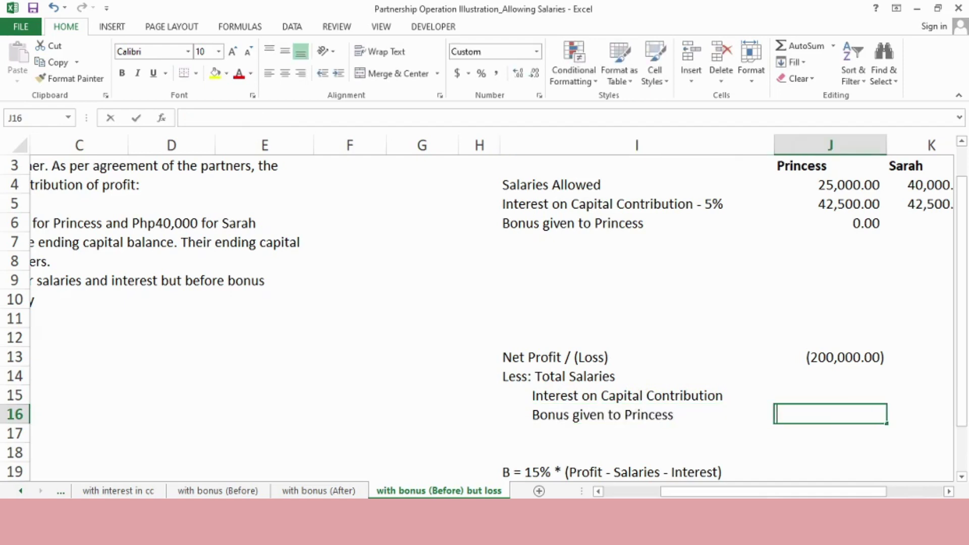
text(0)
key(Escape)
text(0)
key(Up)
- Enter -65000 in J14 as the total salaries deduction, reusing the number format of the net loss in J13
key(Up)
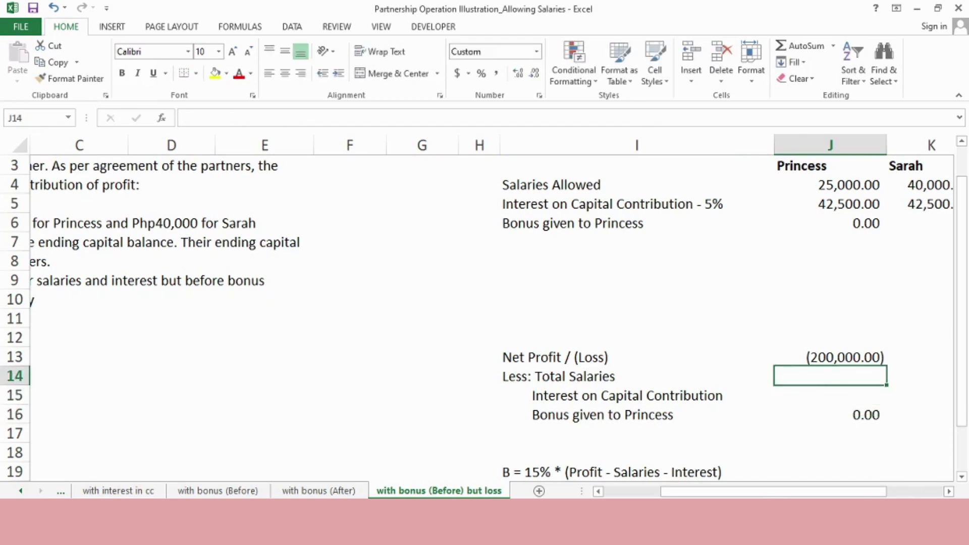
key(Right)
key(Right)
key(Left)
key(Left)
key(Left)
click(645, 376)
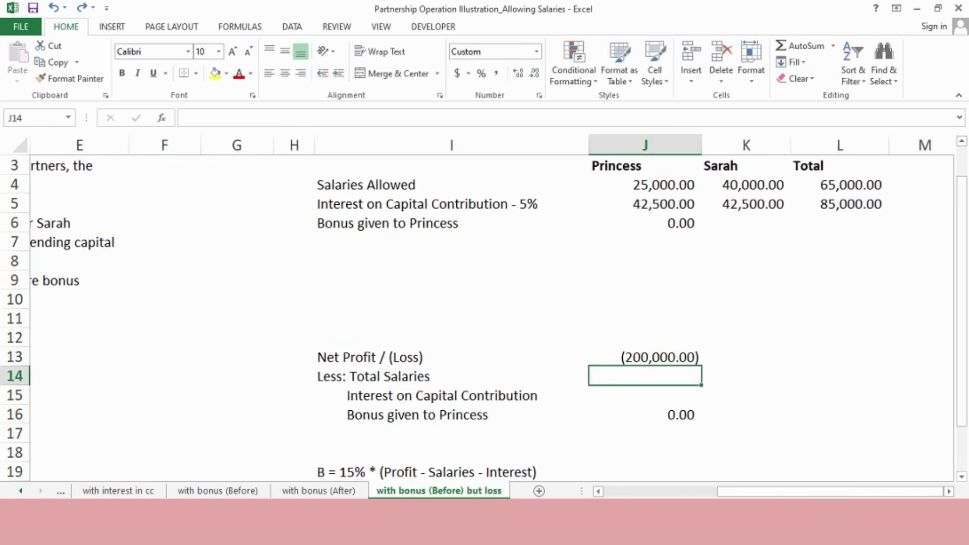
key(Up)
key(ctrl+c)
key(Down)
key(ctrl+v)
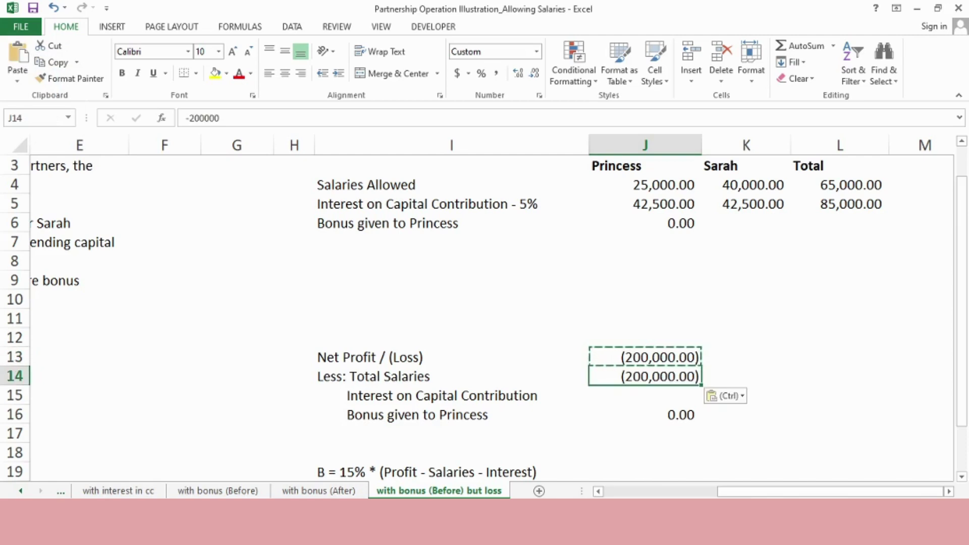
key(F2)
key(Home)
key(Right)
key(shift+Right)
key(shift+Right)
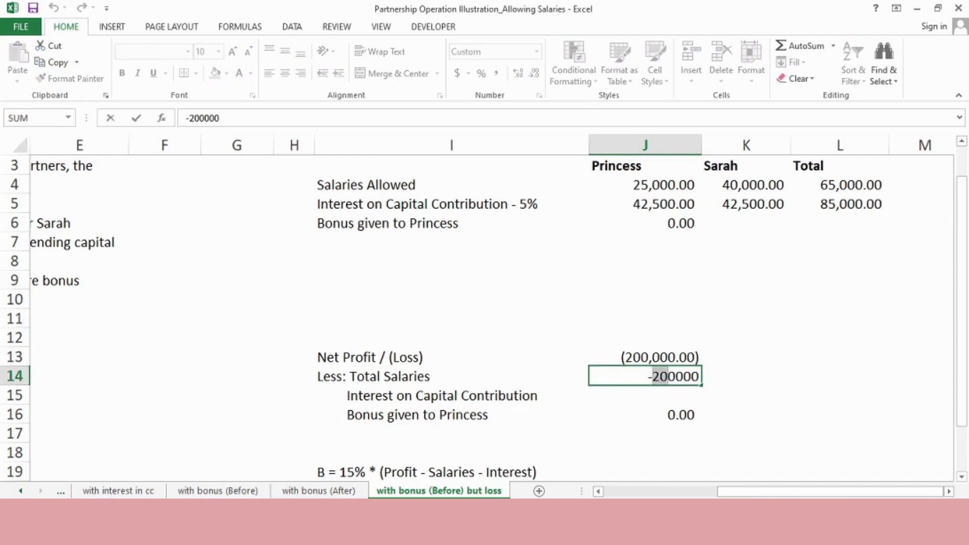
key(shift+Right)
text(65)
key(Return)
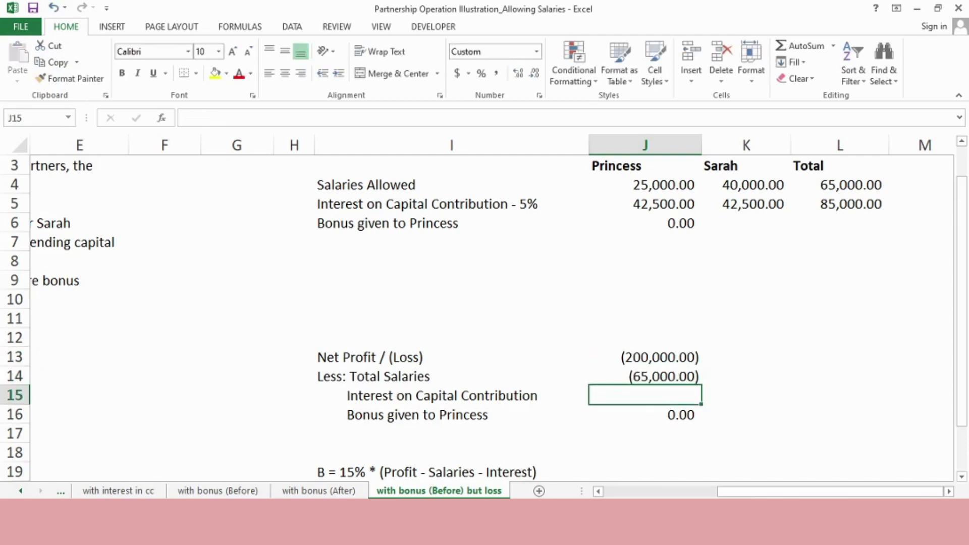
- Copy the salaries deduction into J15 and change it to -85000 for the interest on capital contribution
key(Up)
key(ctrl+c)
key(Down)
key(ctrl+v)
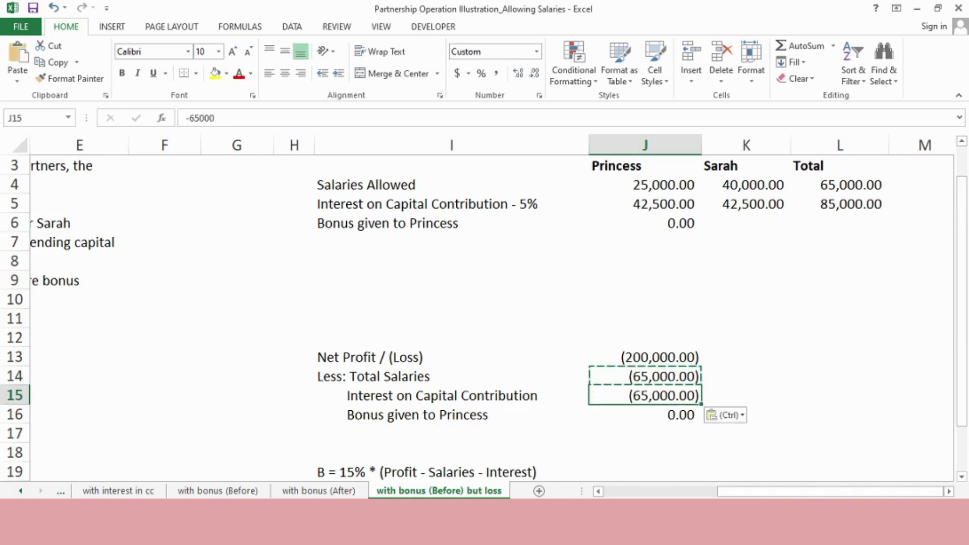
key(F2)
key(Left)
key(Left)
key(Left)
key(Left)
key(Left)
key(shift+Right)
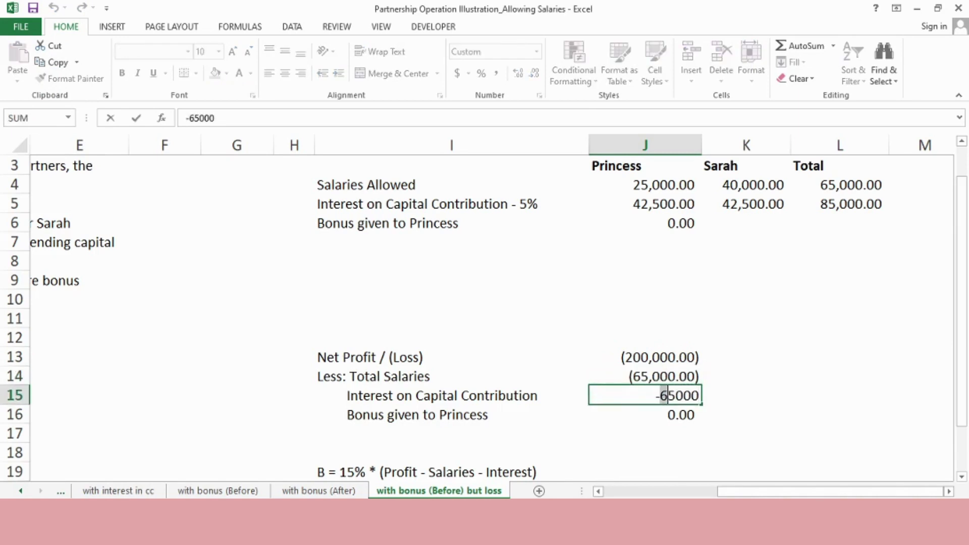
text(8)
key(Return)
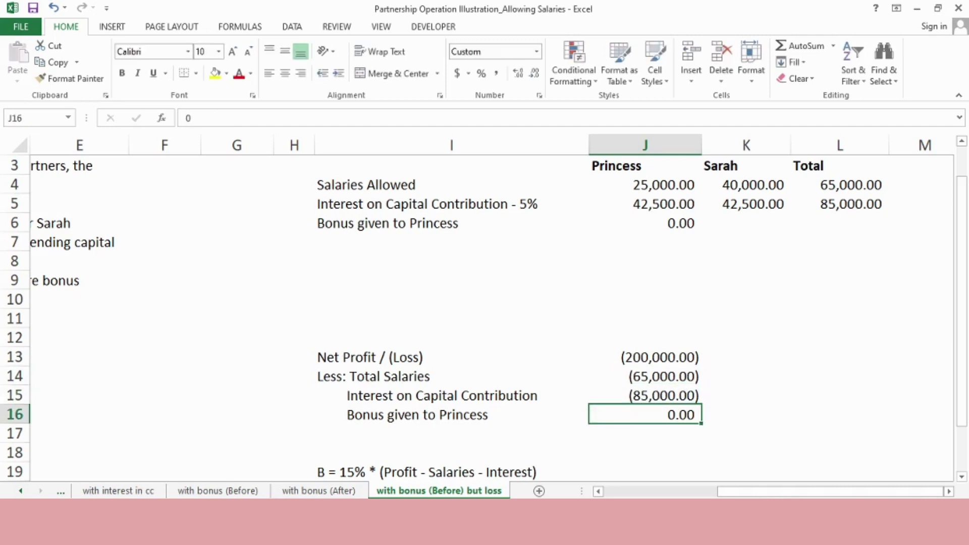
- Total the net loss and its deductions in J17 with =SUM(J13:J16)
click(645, 433)
key(alt+equal)
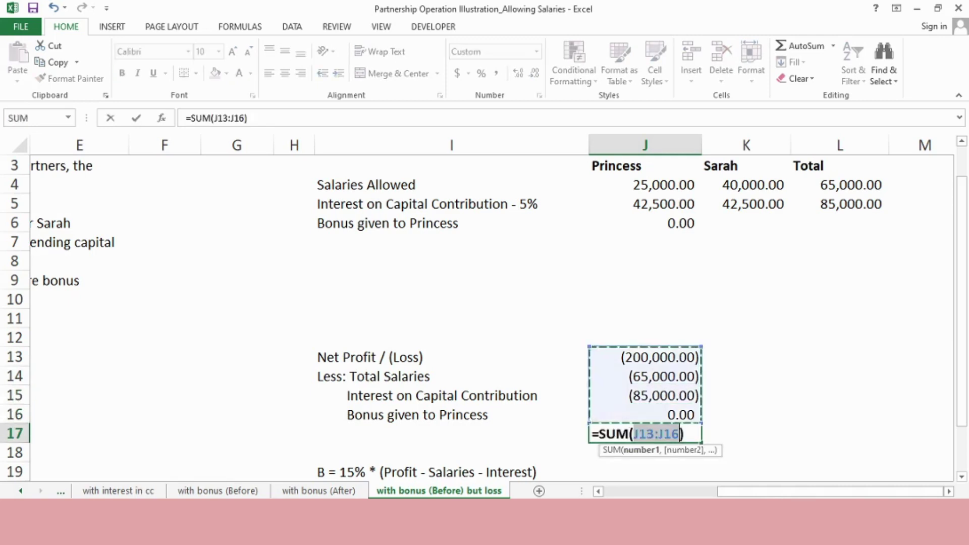
key(Return)
click(645, 433)
- Label the total row in I17 as "Remaining Profit / Total (Loss)"
click(451, 433)
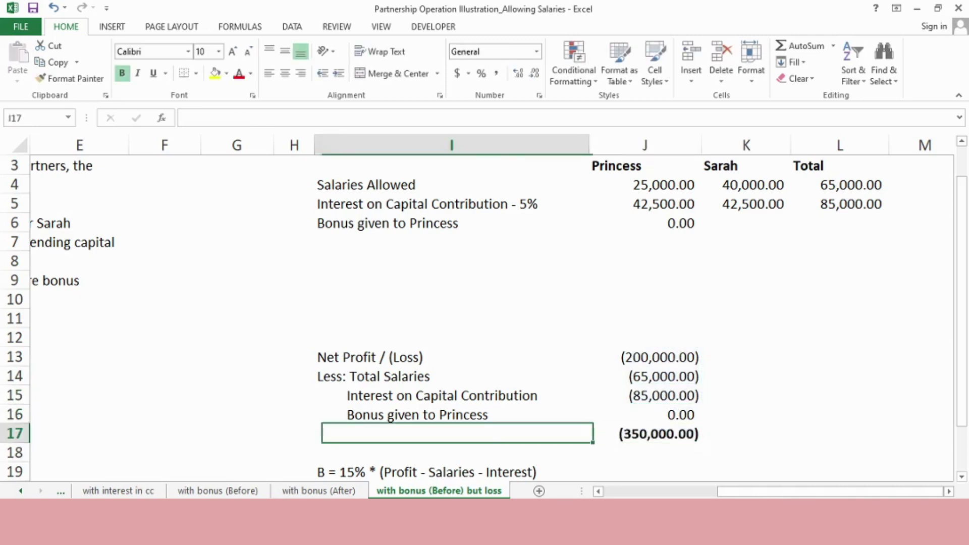
drag(452, 433, 645, 433)
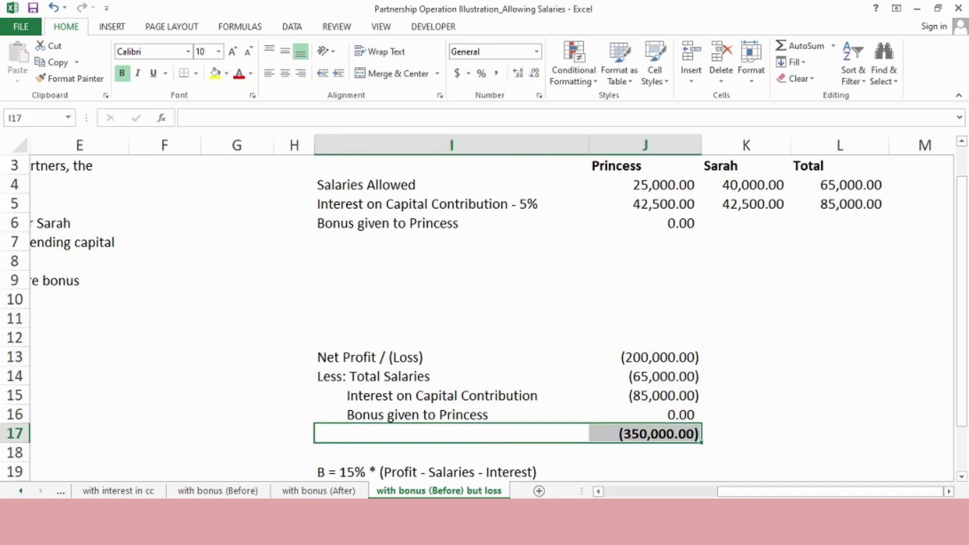
click(451, 433)
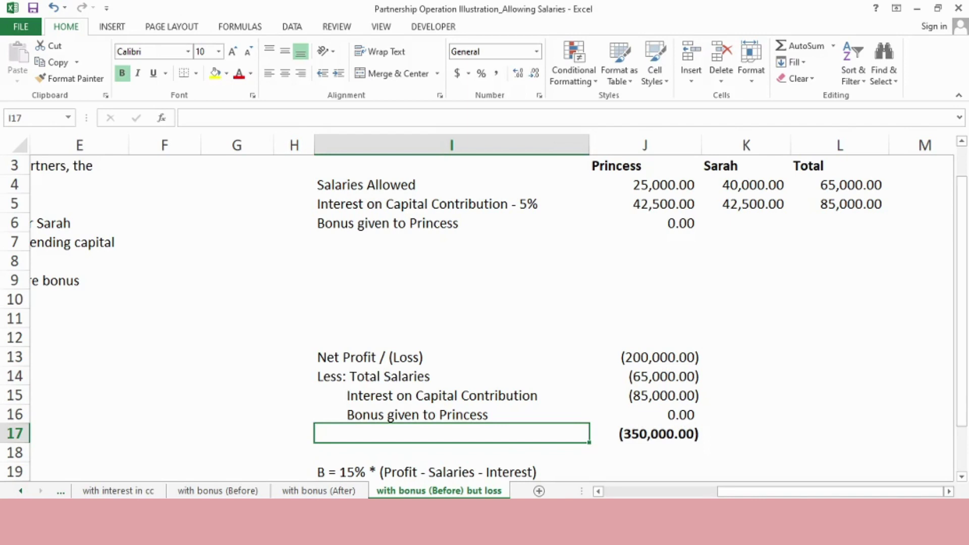
text(Remain)
text(Pr)
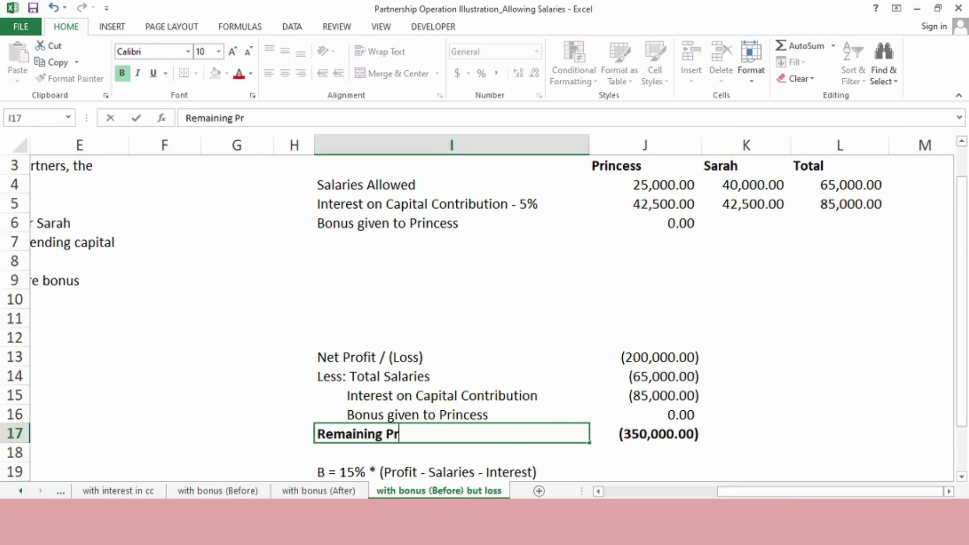
text(ofit / To)
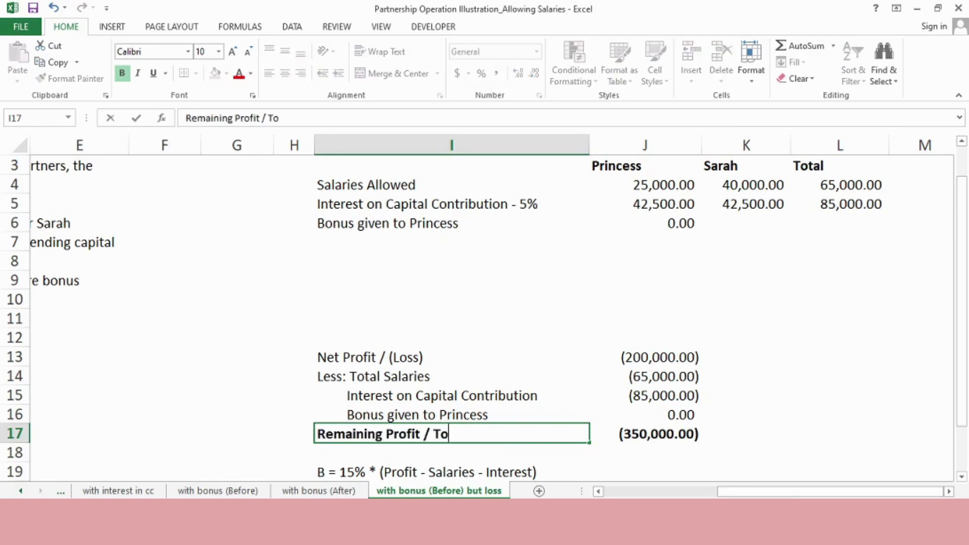
text(talLoss)
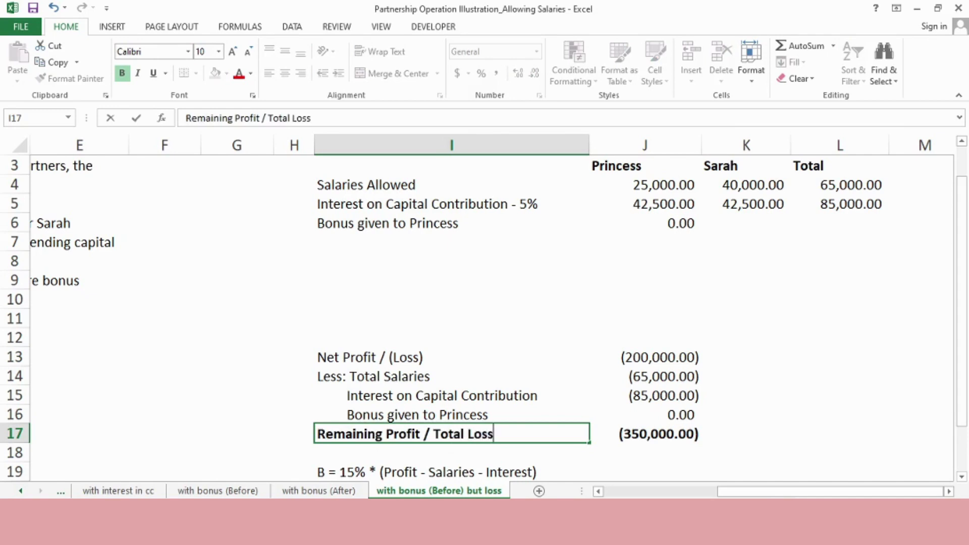
key(BackSpace)
key(BackSpace)
key(BackSpace)
key(BackSpace)
text((Loss))
key(Return)
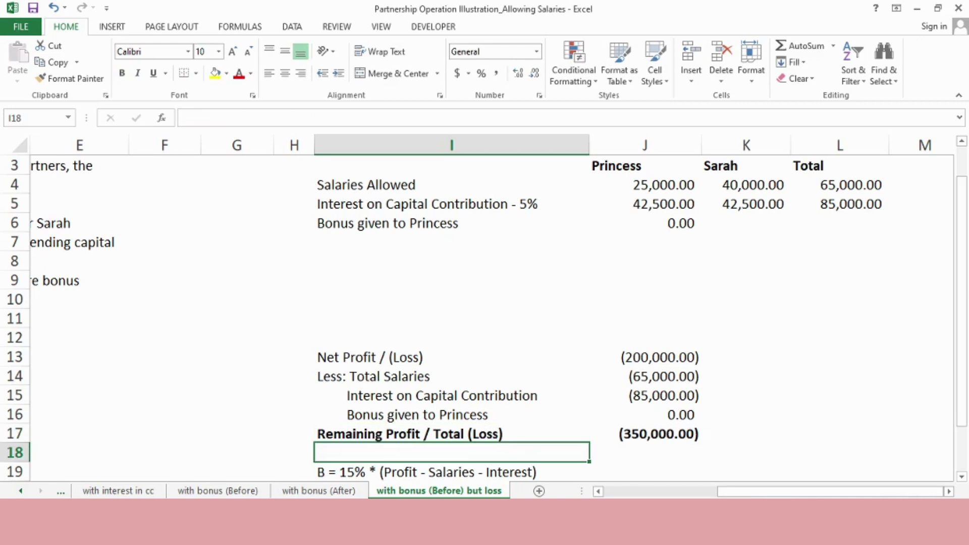
- Copy the "Remaining Profit / Total (Loss)" label into I7 of the distribution schedule and remove its bold formatting
key(Up)
key(ctrl+c)
key(ctrl+Up)
key(ctrl+Up)
key(Down)
key(ctrl+v)
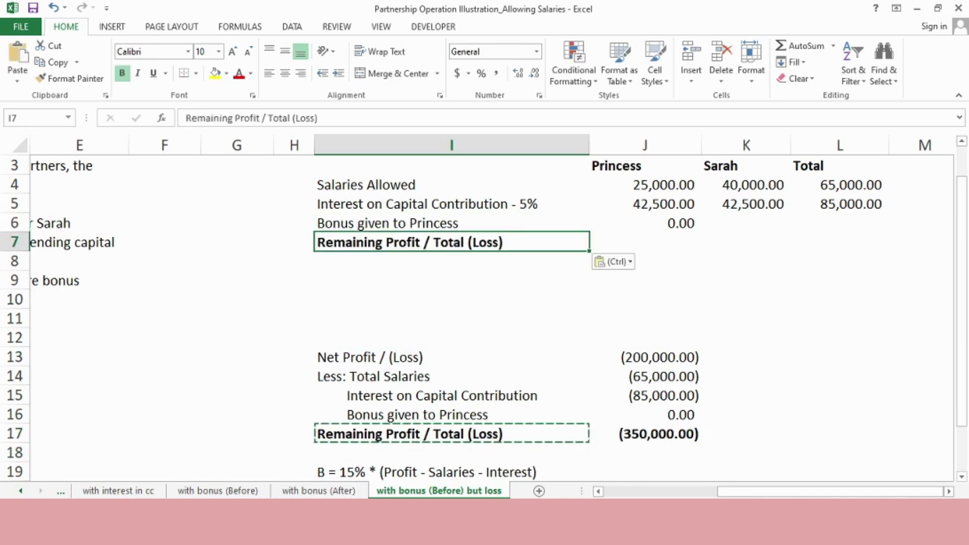
key(ctrl+b)
- Add the two partners' share labels, with (60%) for the managing partner in I8 and (40%) for the other partner in I9
key(Down)
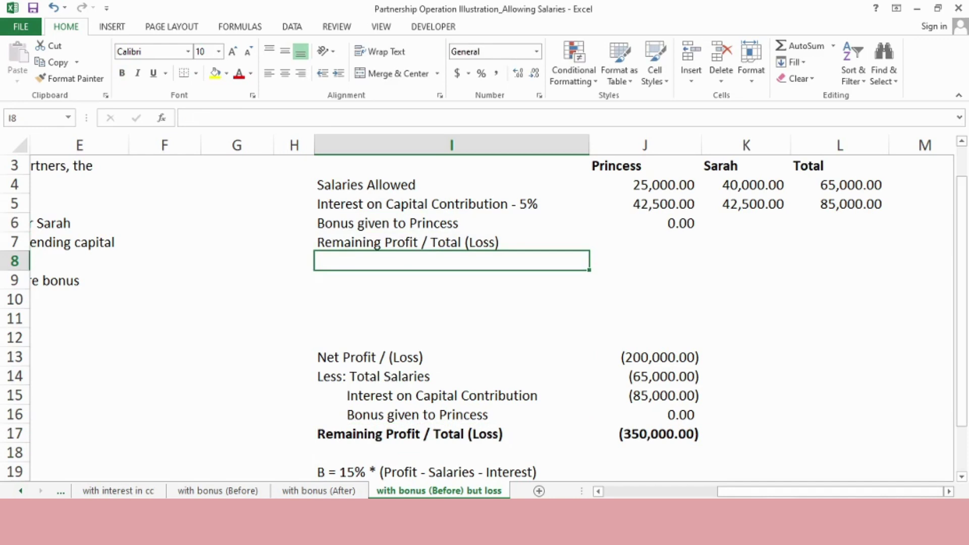
text(Princess )
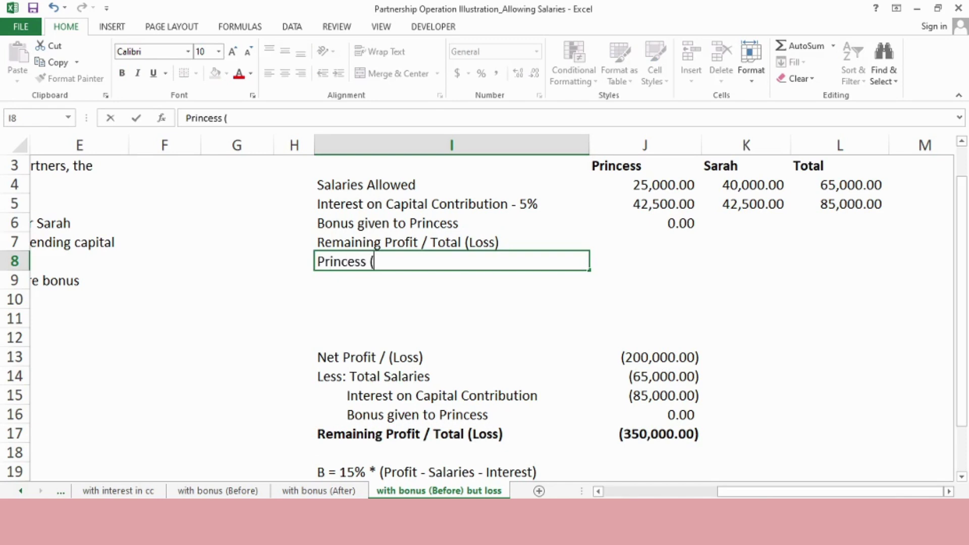
text((60%))
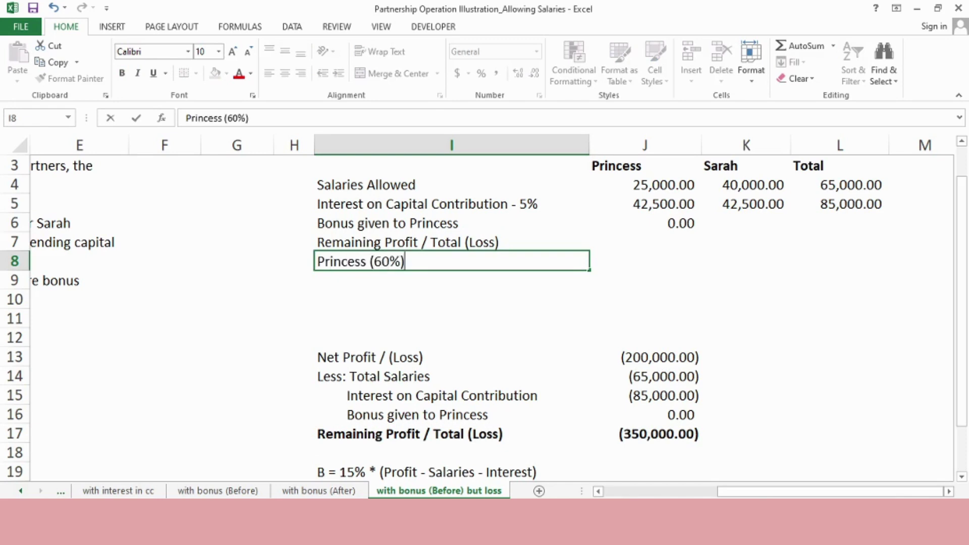
key(Return)
text(Sarah )
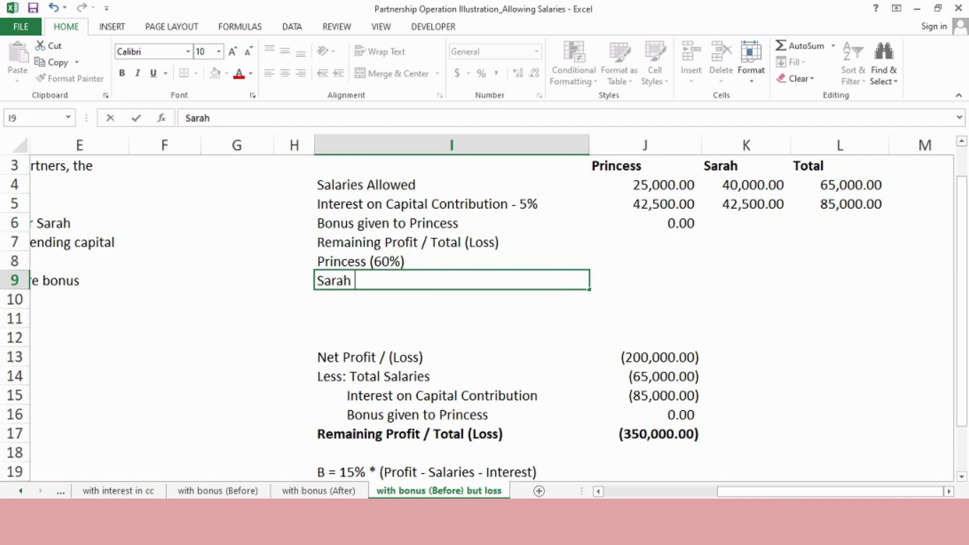
text((40%))
key(Return)
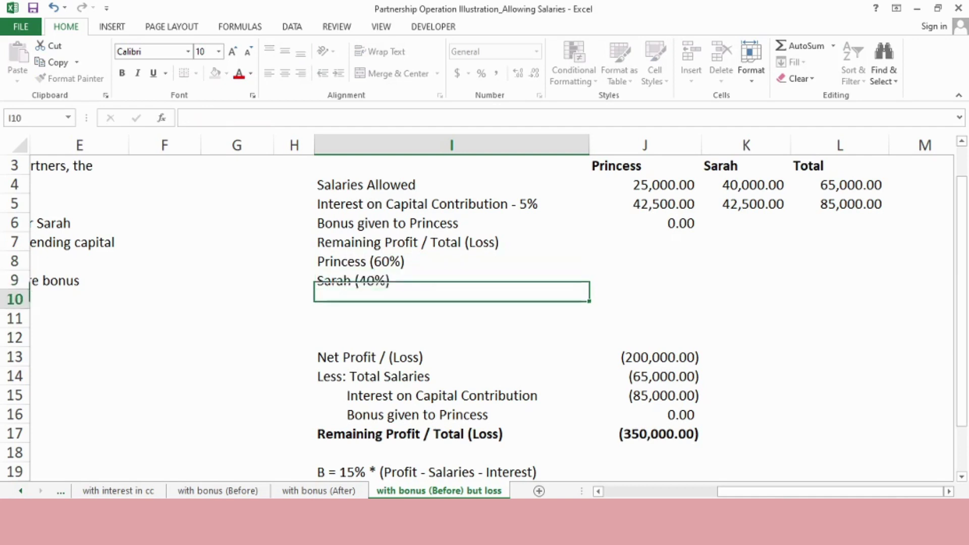
- Calculate the managing partner's 60% share of the total loss in J8 with =J17*.6
key(Up)
key(Up)
key(Right)
text(=)
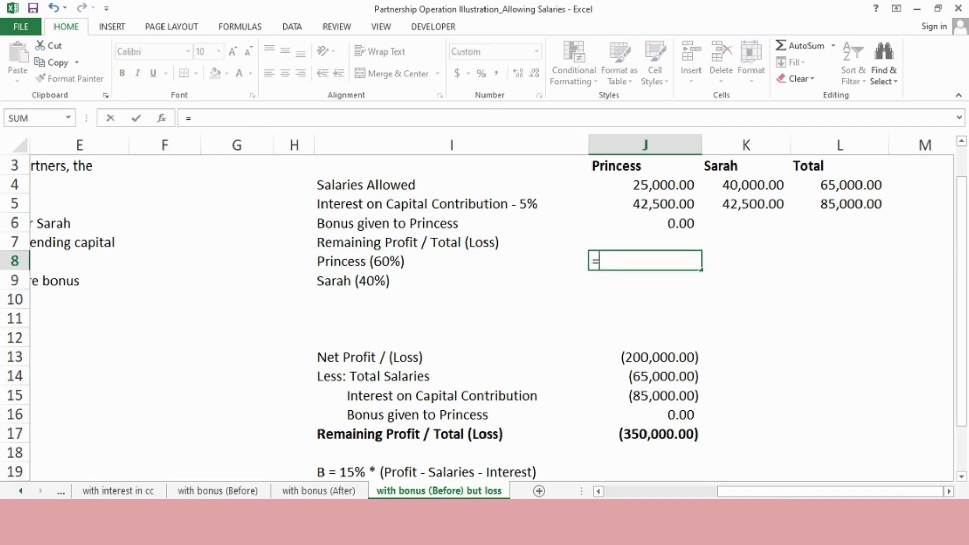
click(659, 357)
click(659, 434)
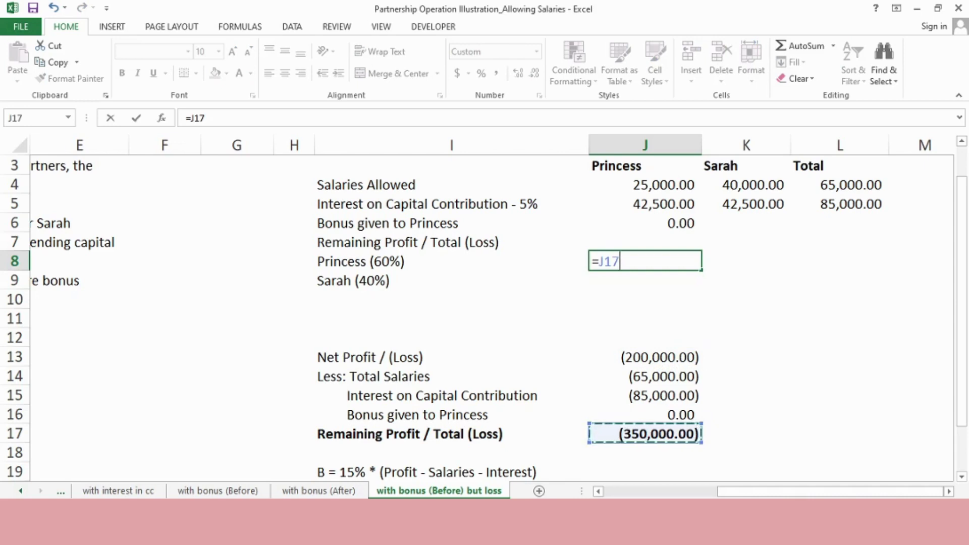
text(*)
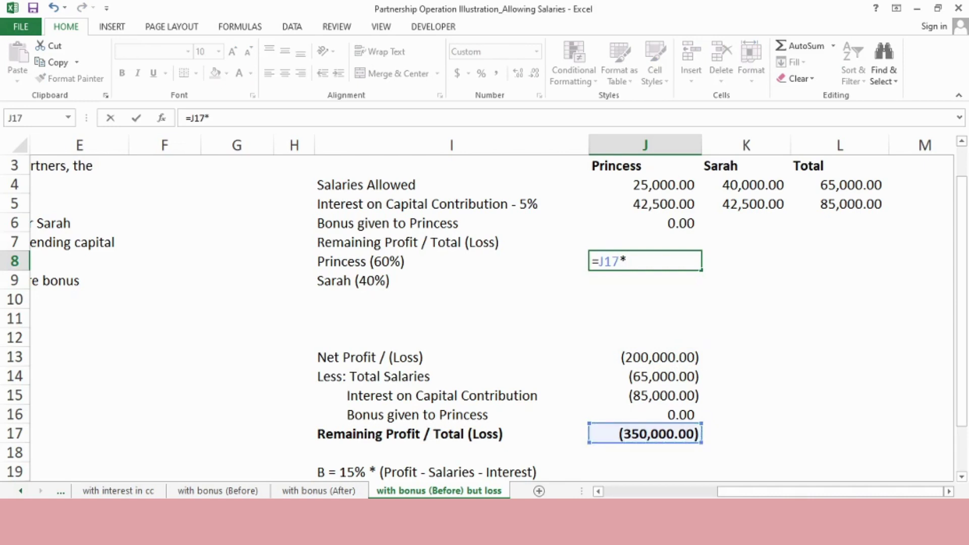
text(.6)
key(Return)
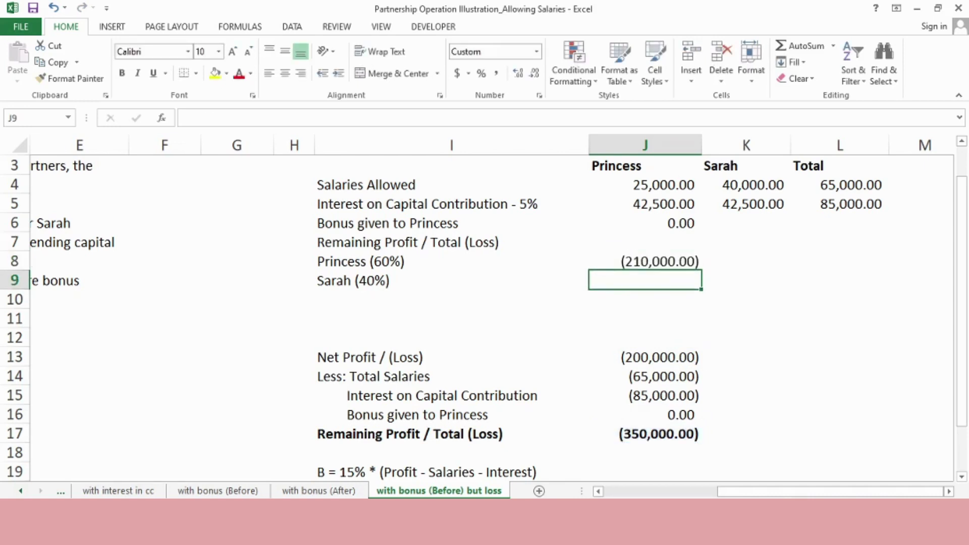
- Calculate the other partner's 40% share of the total loss in K9 with =J17*.4
click(645, 261)
click(745, 262)
click(745, 280)
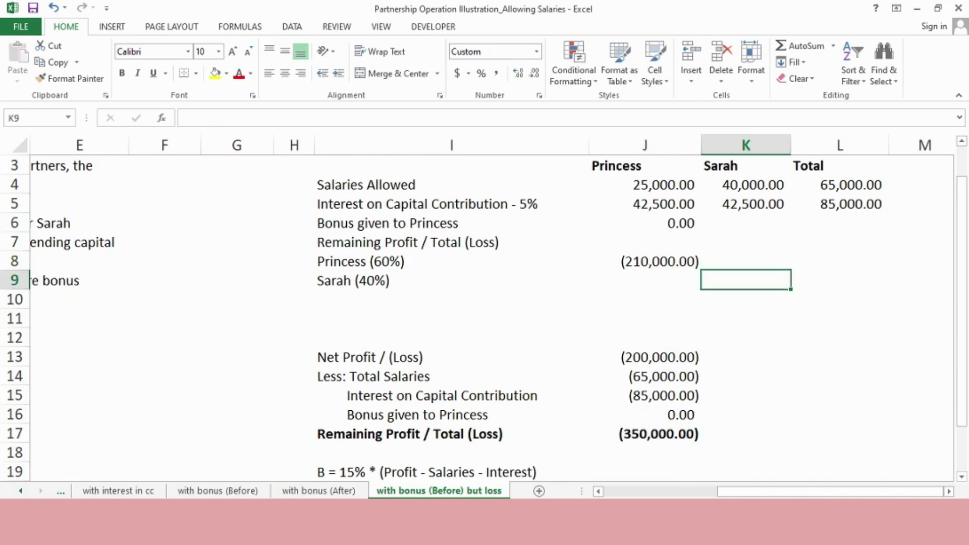
text(=)
key(Left)
key(Down)
key(Down)
key(Down)
key(Down)
key(Down)
key(Down)
key(Down)
key(Down)
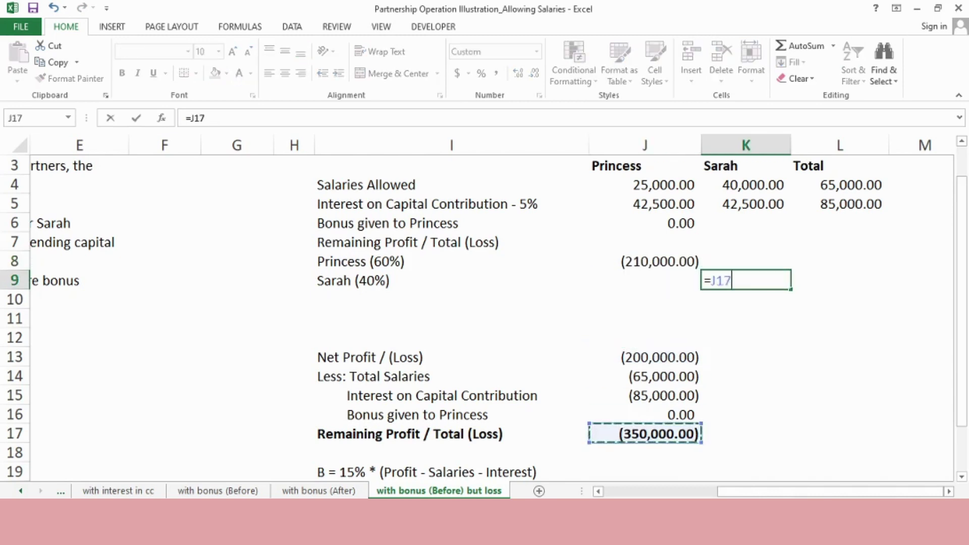
text(*)
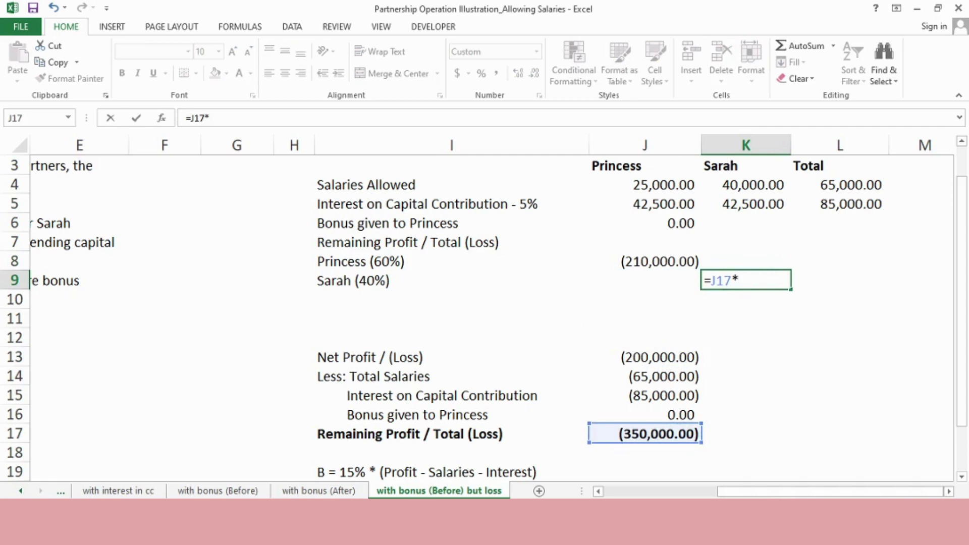
text(.4)
key(Return)
click(745, 281)
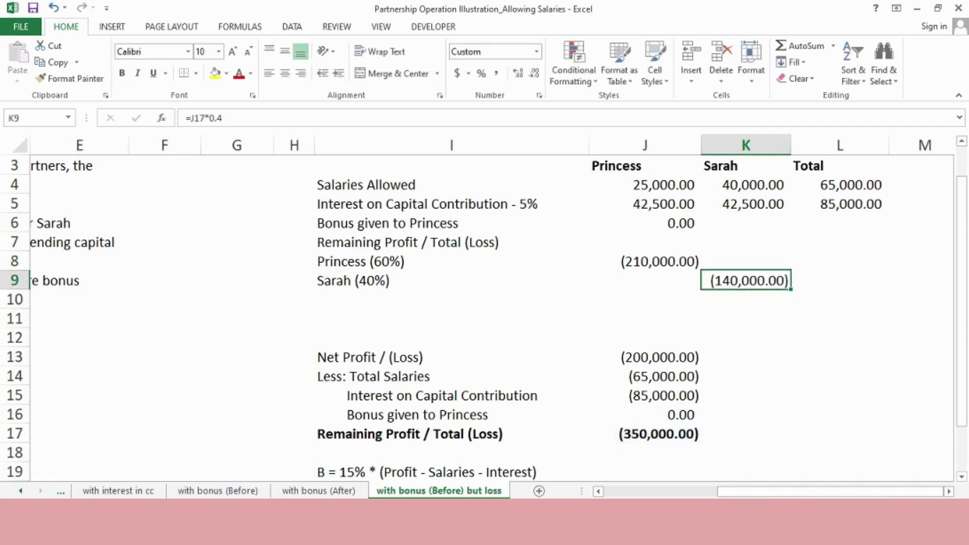
- Copy the row total formula from L5 into L8:L9 and L6 of the distribution schedule
click(840, 203)
key(ctrl+c)
key(Down)
key(Down)
key(Down)
key(shift+Down)
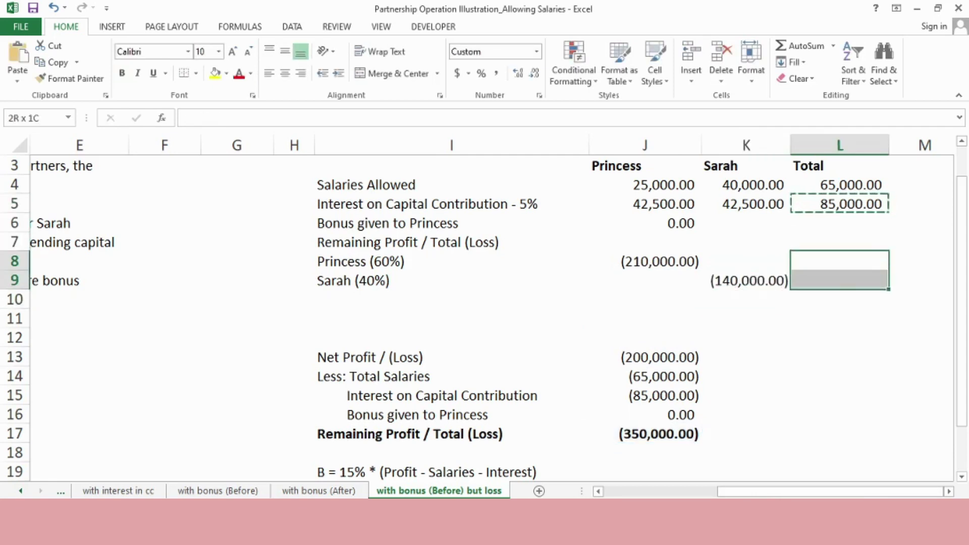
key(ctrl+v)
key(Up)
key(Up)
key(ctrl+v)
- Sum the Total column of the distribution schedule (L4:L9) in L10
key(Down)
key(Down)
key(Down)
key(Down)
key(Down)
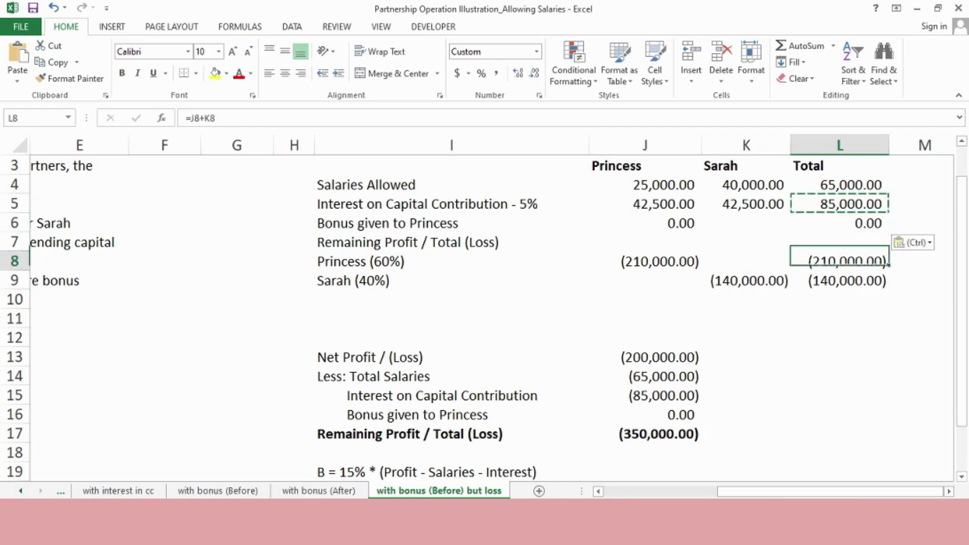
key(Up)
text(=sum()
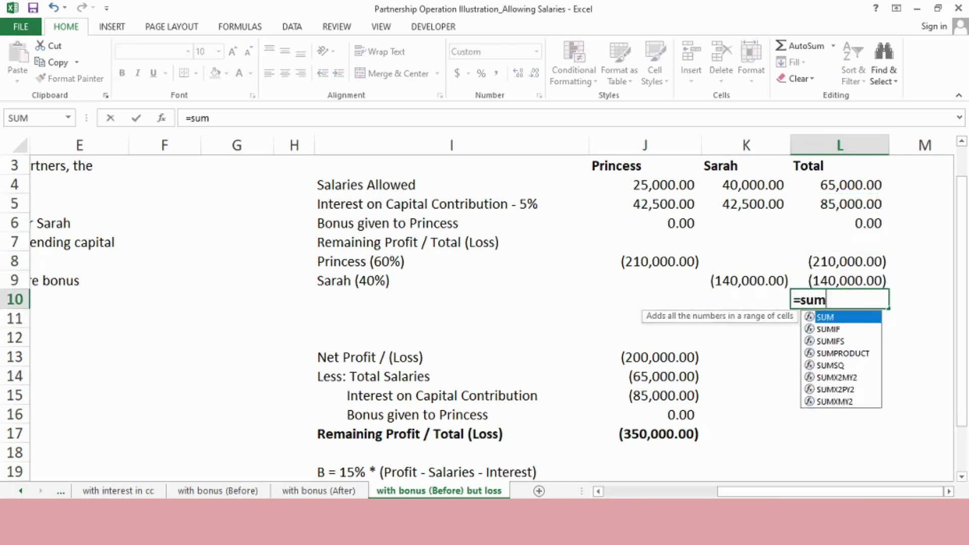
key(Up)
key(shift+Up)
key(shift+Up)
key(shift+Up)
key(shift+Up)
key(shift+Up)
key(shift+Up)
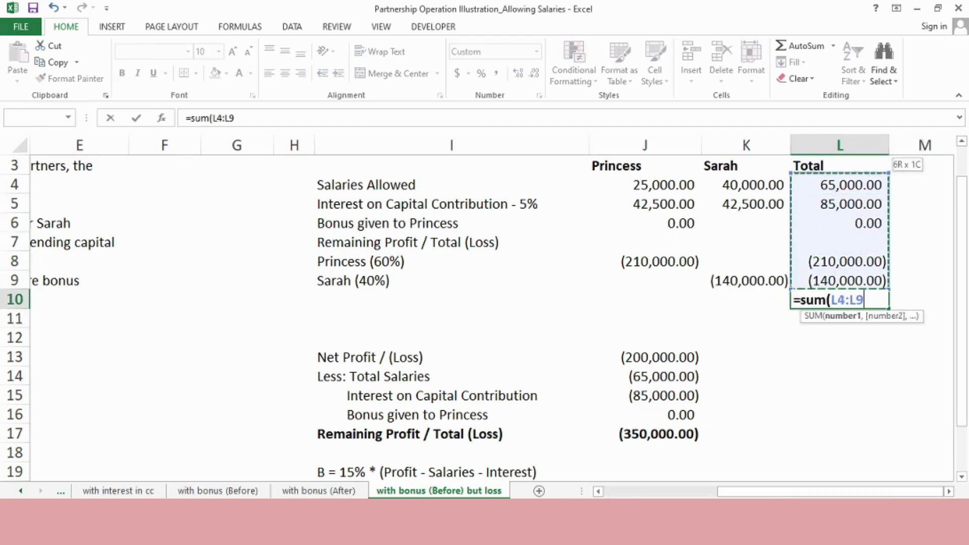
key(shift+Down)
key(Return)
- Copy the column total formula from L10 into J10:K10 for both partners
key(Up)
key(ctrl+c)
key(Left)
key(shift+Left)
key(ctrl+v)
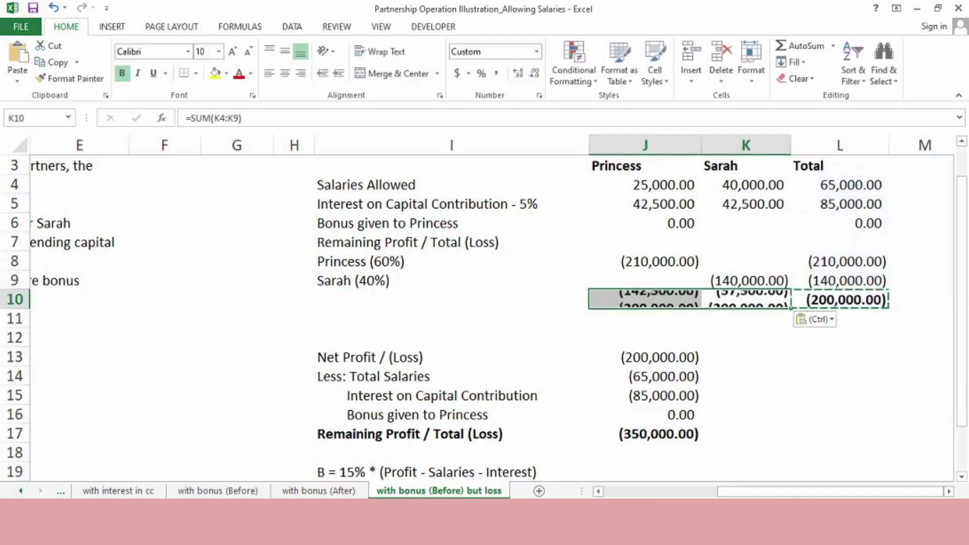
key(Escape)
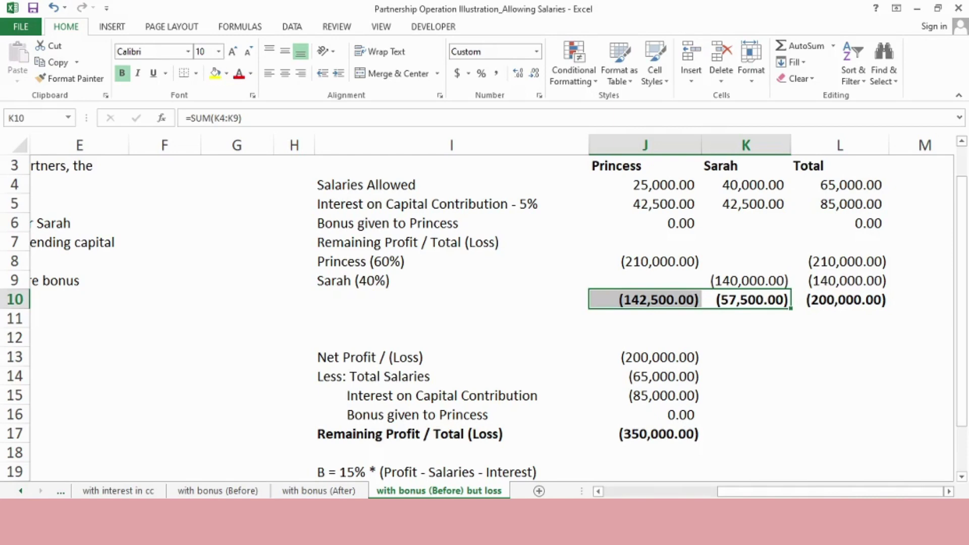
- Enter the journal entry headings Account, Debit and Credit in A16:C16
key(Home)
key(Down)
key(Down)
key(Down)
key(Down)
key(Down)
key(Down)
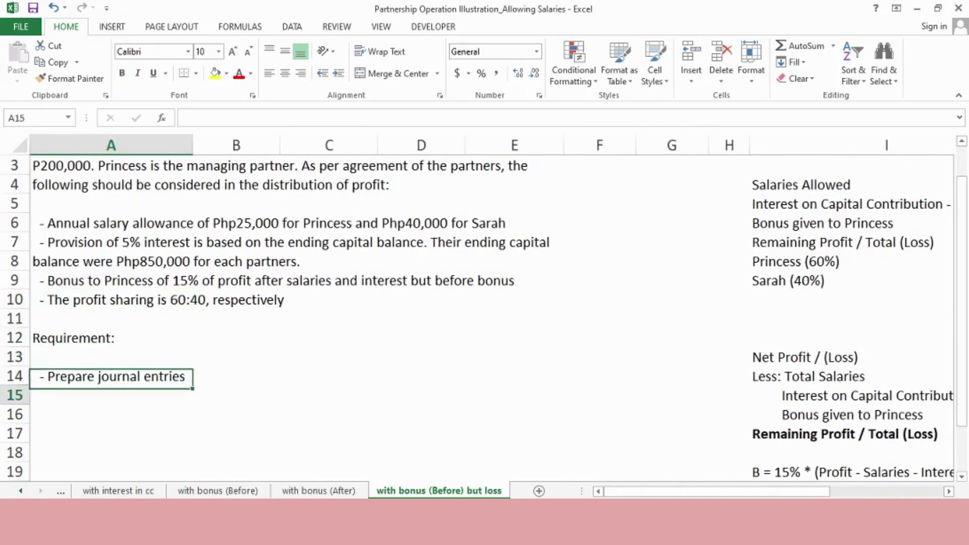
text(Account)
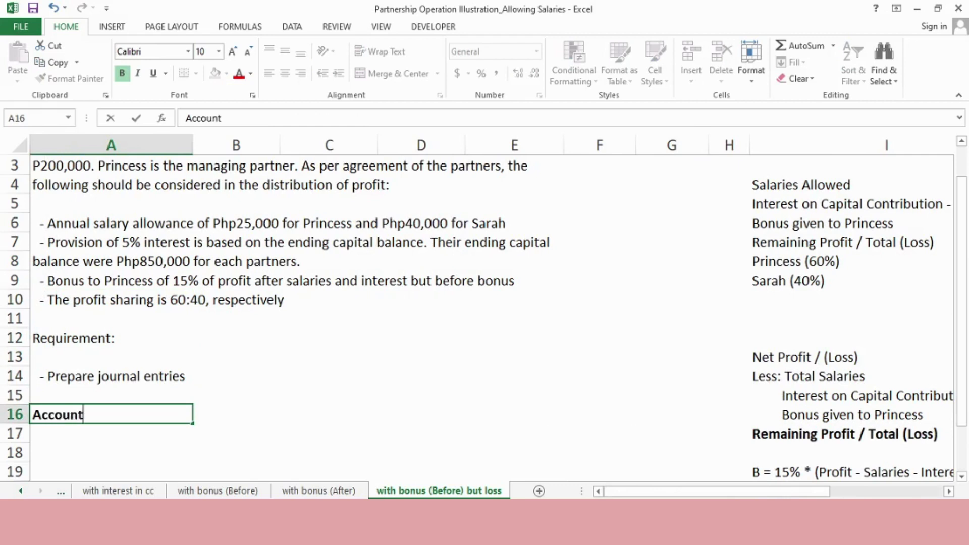
key(Tab)
text(Debit)
key(Tab)
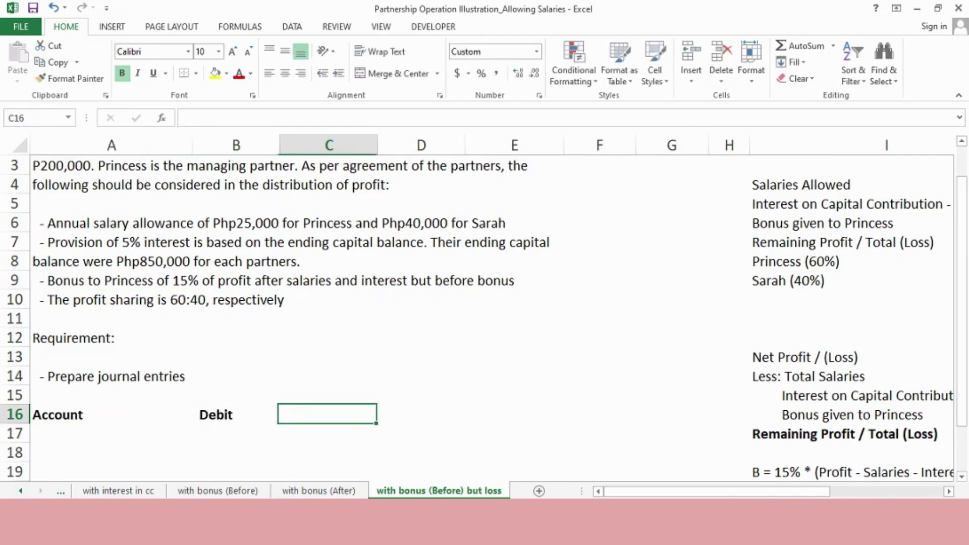
text(Credit)
key(Return)
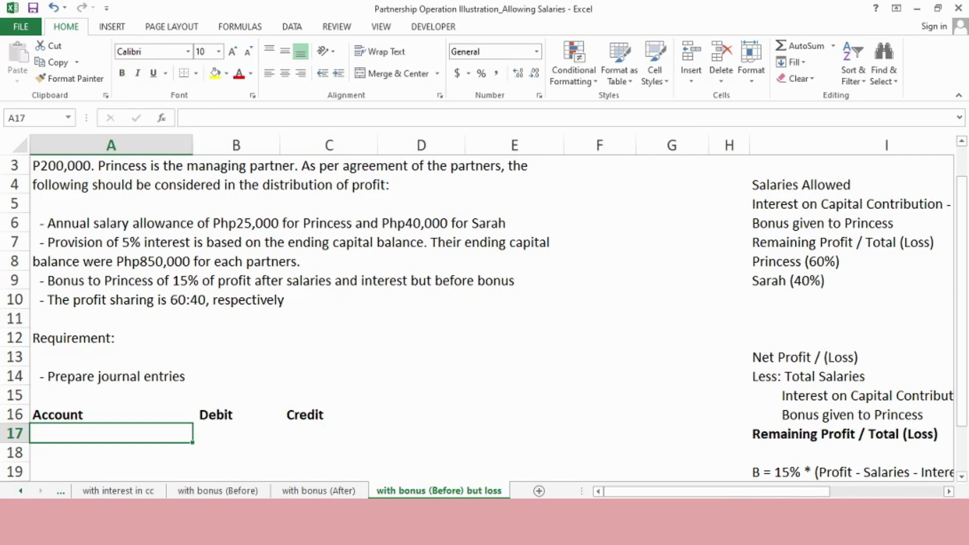
- Add an "Income Summary" line in A19 with a credit of 200,000 in C19
click(111, 452)
click(111, 471)
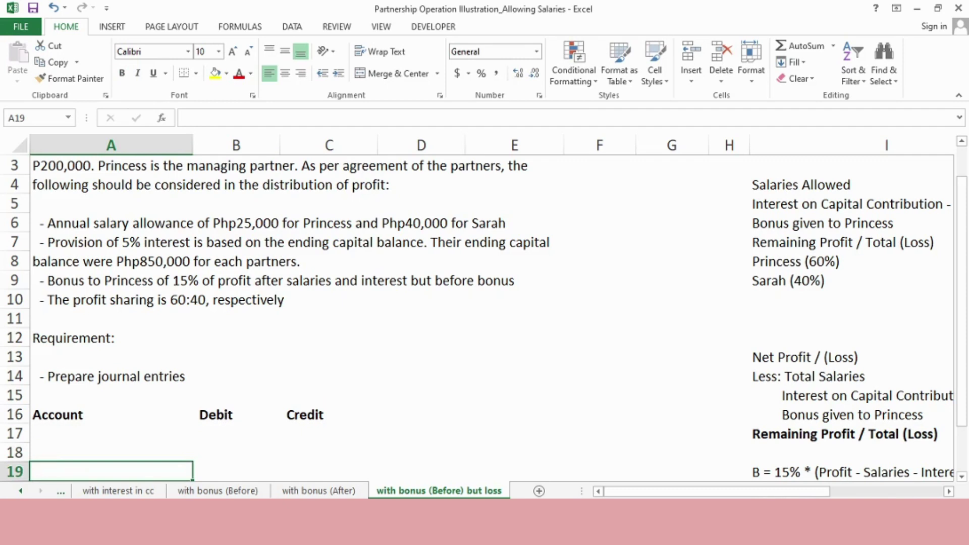
text(Income Summ)
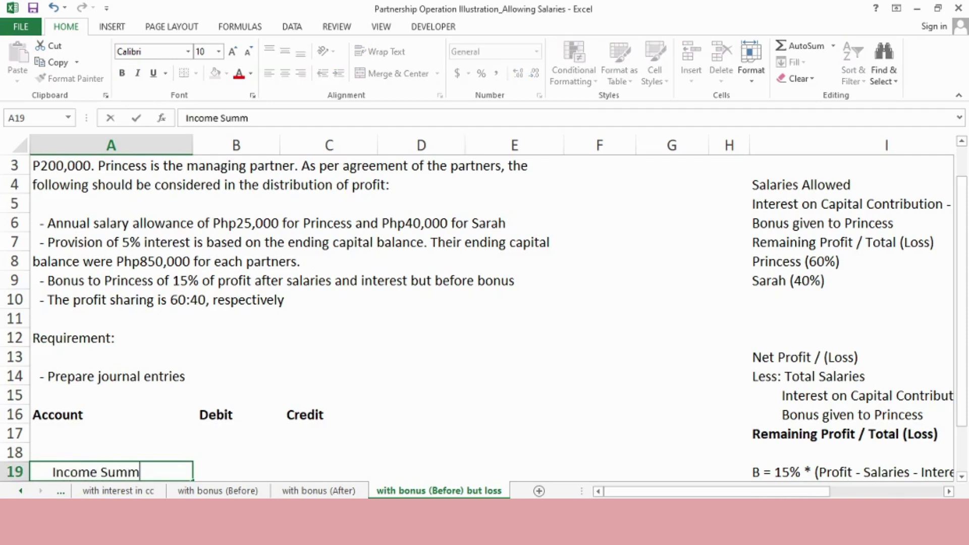
text(ary)
click(328, 471)
text(200)
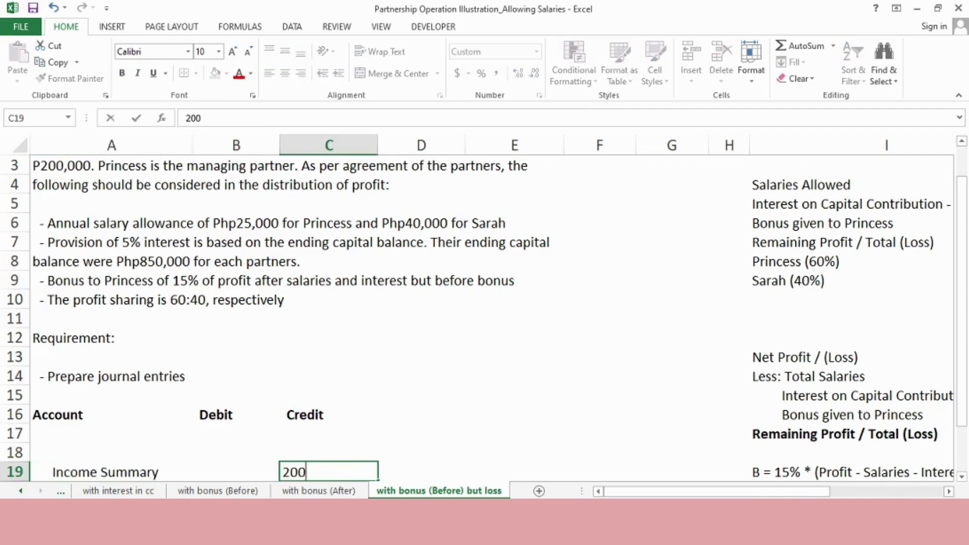
text(,0000)
key(Return)
click(328, 453)
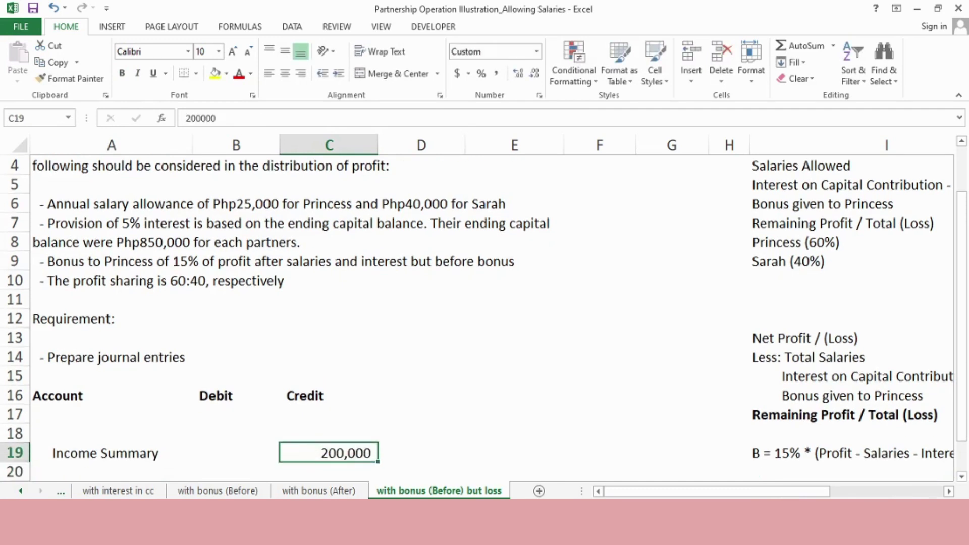
- Enter the two partners' Capital account titles in A17 and A18, with the managing partner's first
click(111, 452)
click(112, 414)
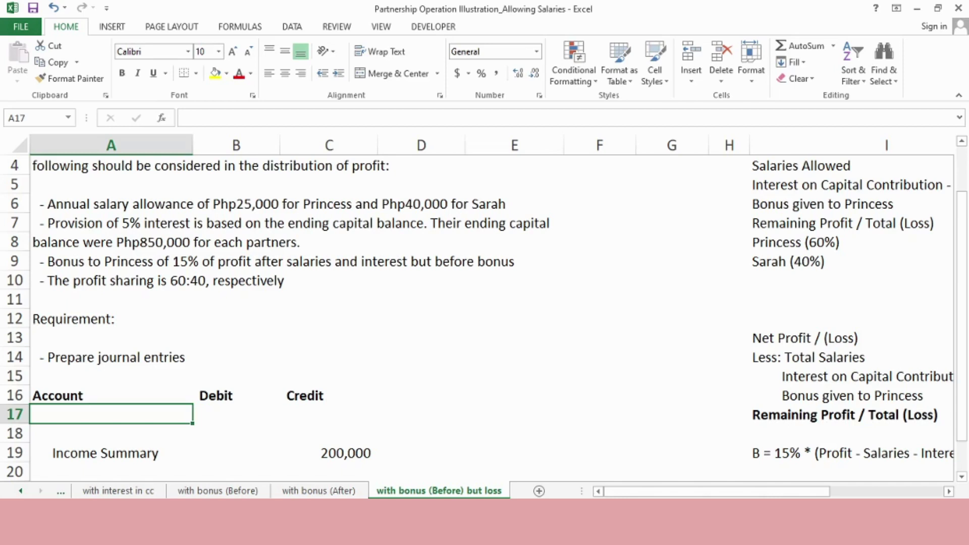
text(Prince)
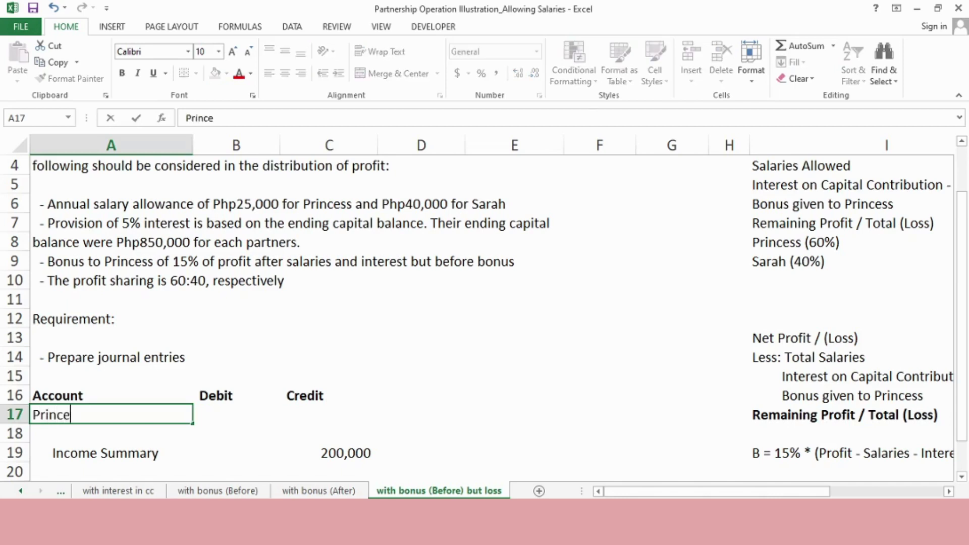
text(ss, Capital)
key(Return)
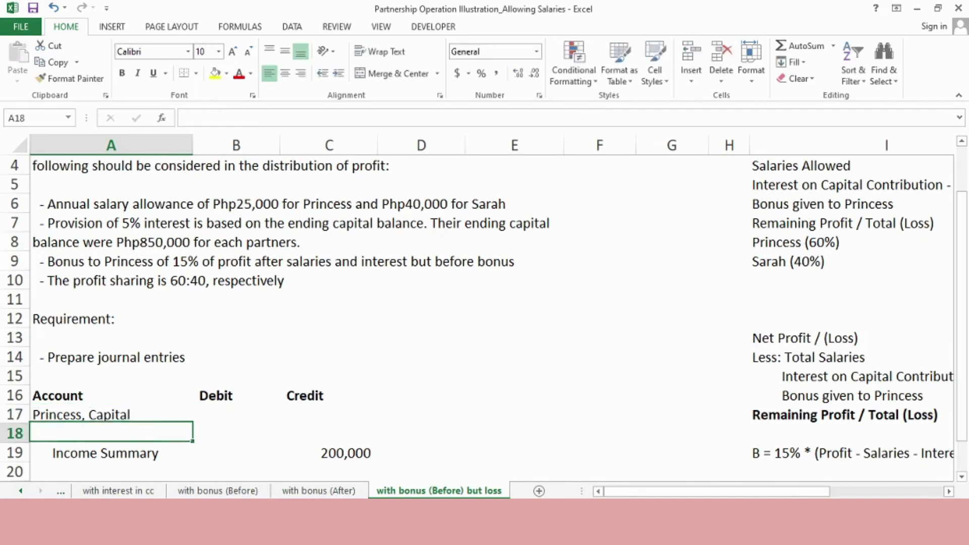
text(Sarah, C)
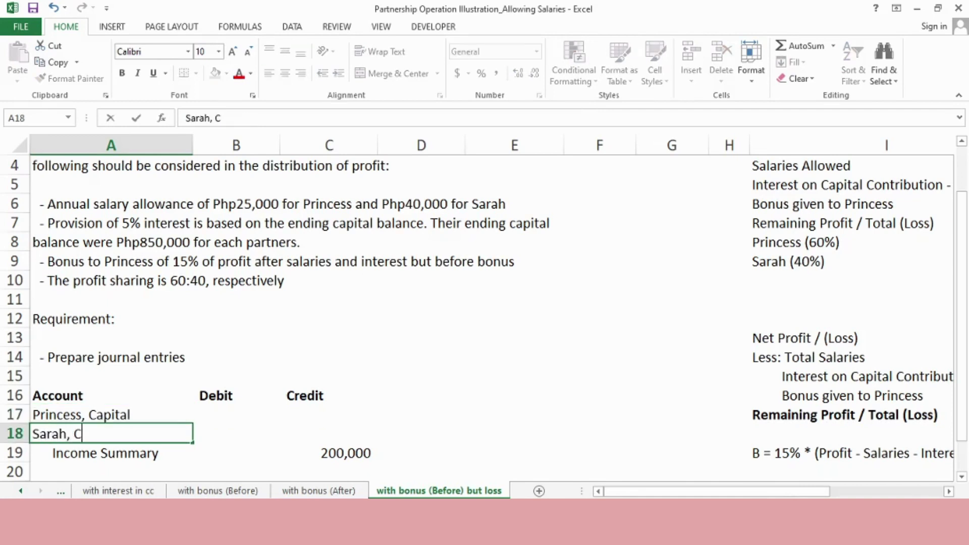
text(apital)
- Enter the managing partner's capital debit in B17 as the negated distribution total, =-J10
key(Up)
key(Right)
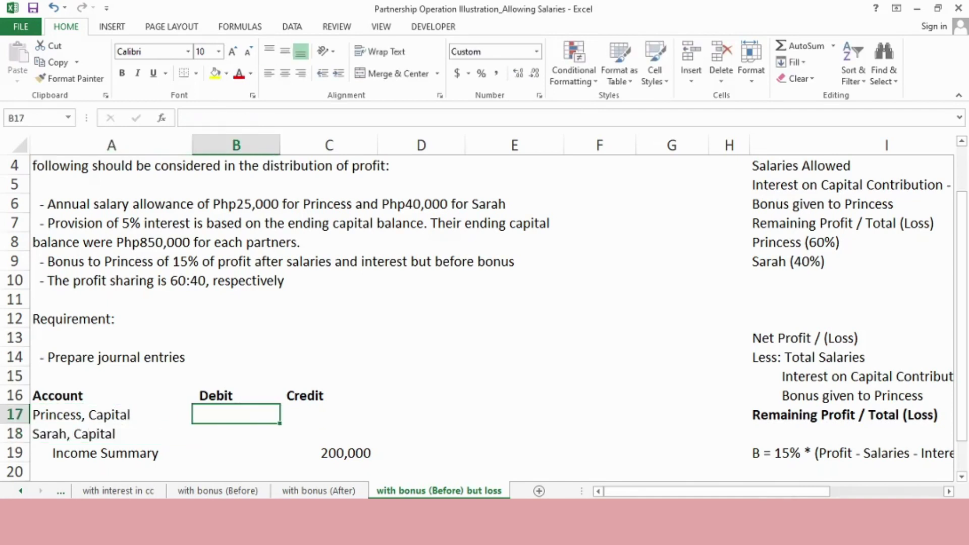
text(=-)
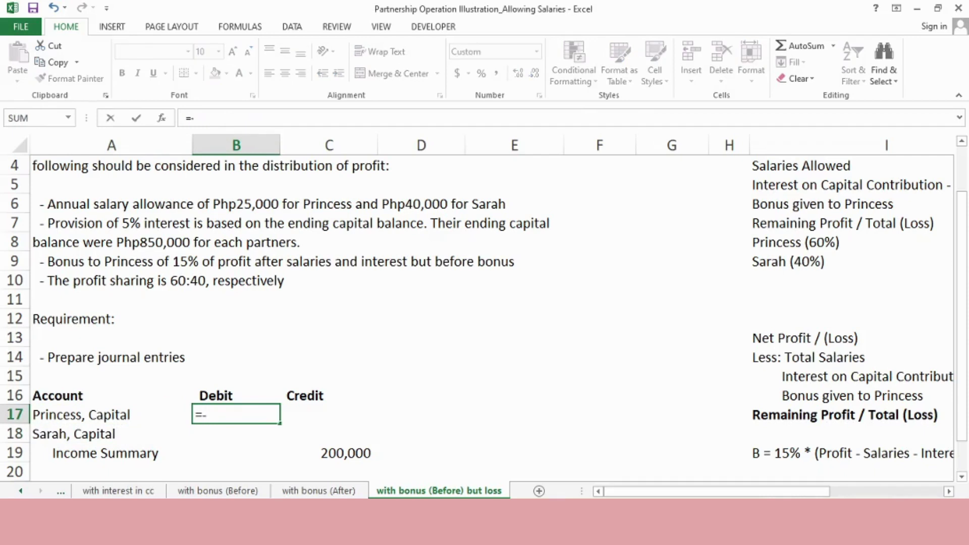
key(Escape)
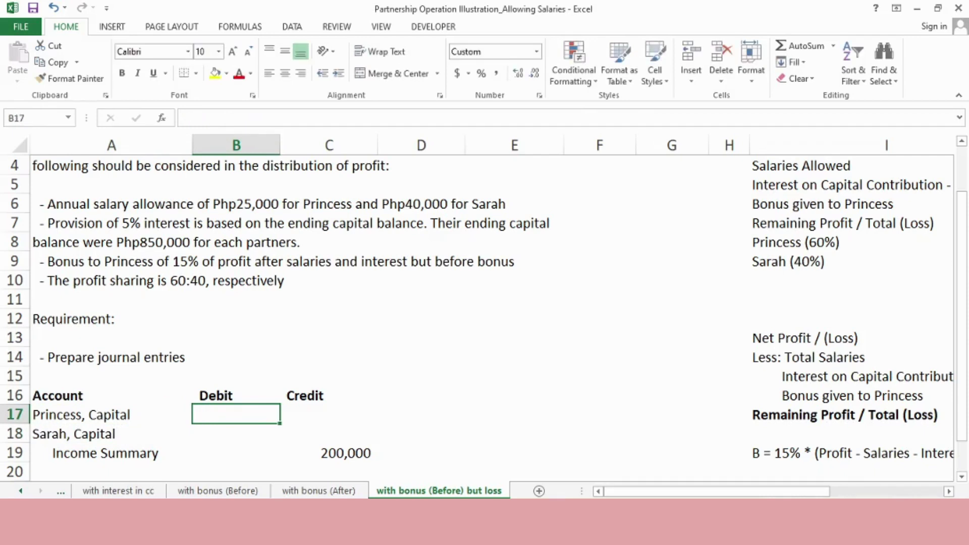
text(=-)
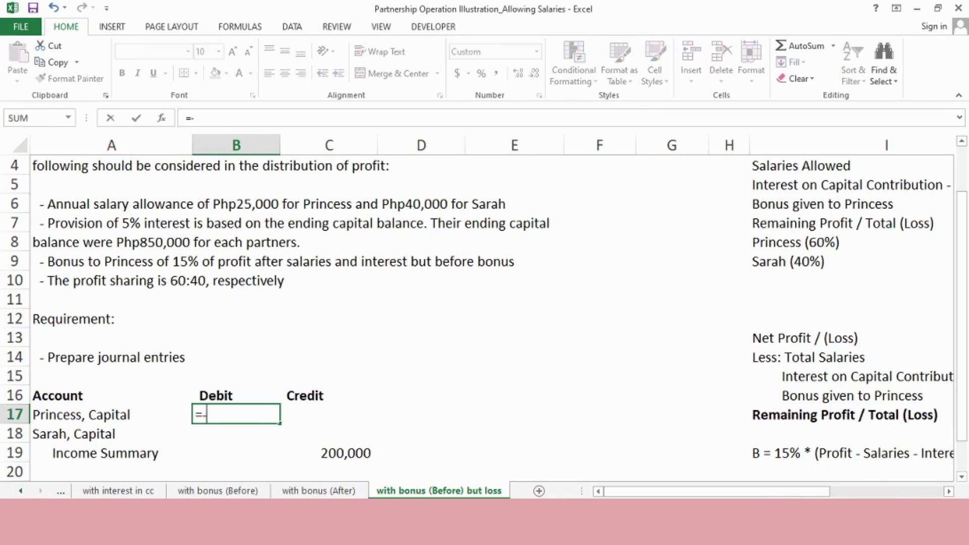
key(Right)
key(Right)
key(Right)
key(Right)
key(Right)
key(Right)
key(Right)
key(Right)
key(Up)
key(Up)
key(Up)
key(Up)
key(Up)
key(Up)
key(Up)
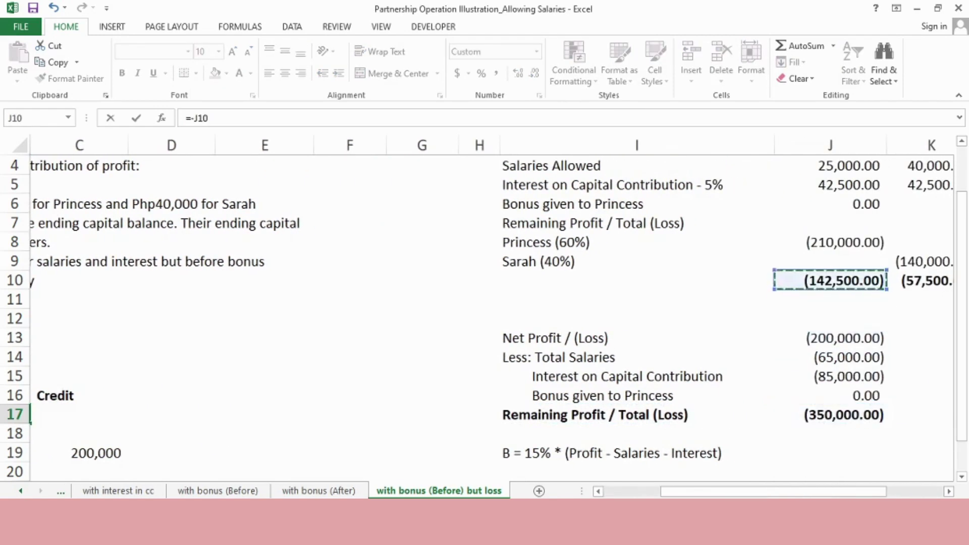
key(Return)
key(Left)
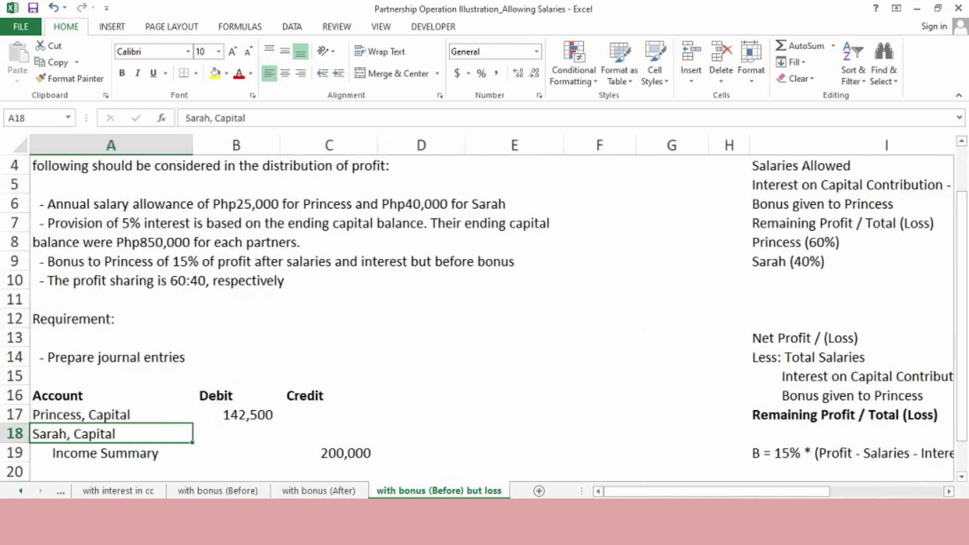
- Enter the other partner's capital debit in B18 as the negated distribution total from K10
key(Right)
text(=-)
key(Right)
key(Right)
key(Right)
key(Right)
key(Right)
key(Right)
key(Right)
key(Right)
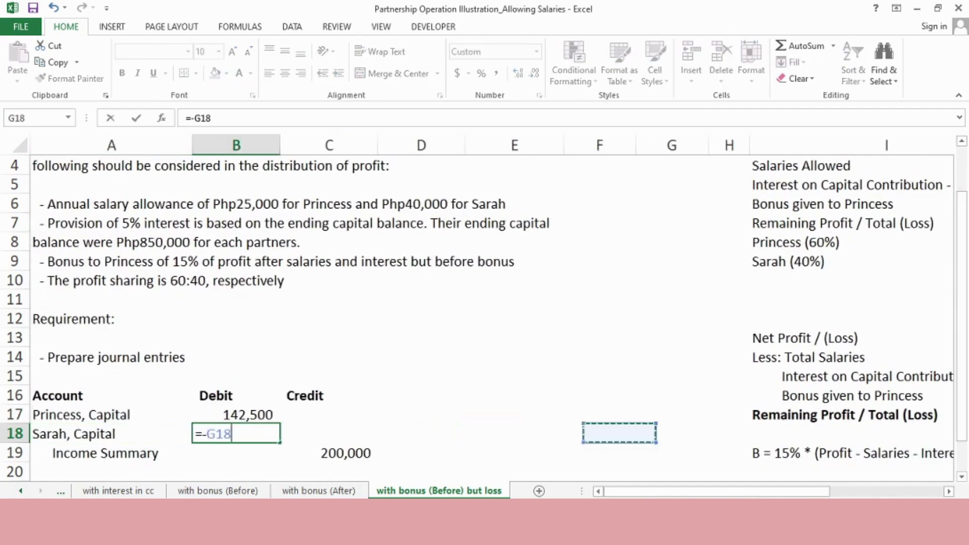
key(Right)
key(Up)
key(Up)
key(Up)
key(Up)
key(Up)
key(Up)
key(Up)
key(Up)
key(Return)
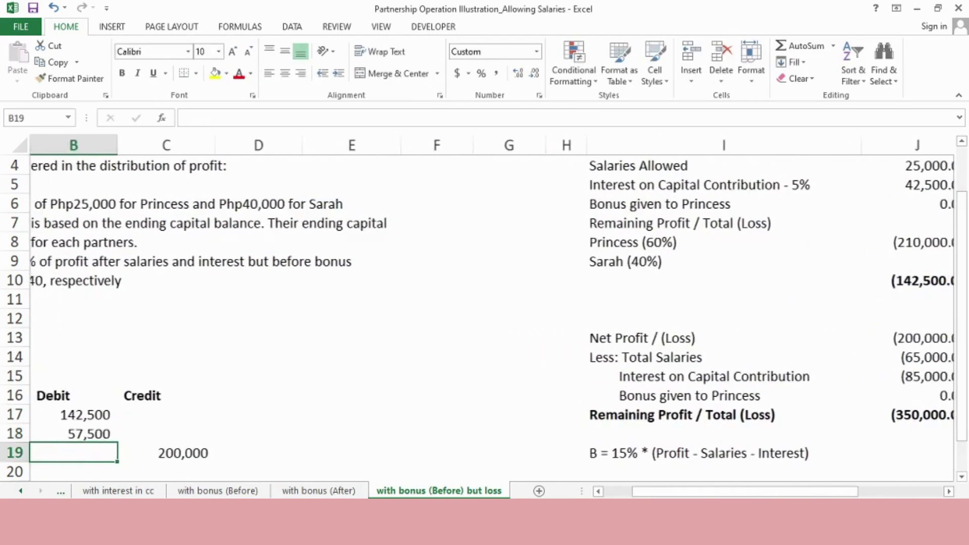
key(Up)
key(Left)
key(Up)
key(Up)
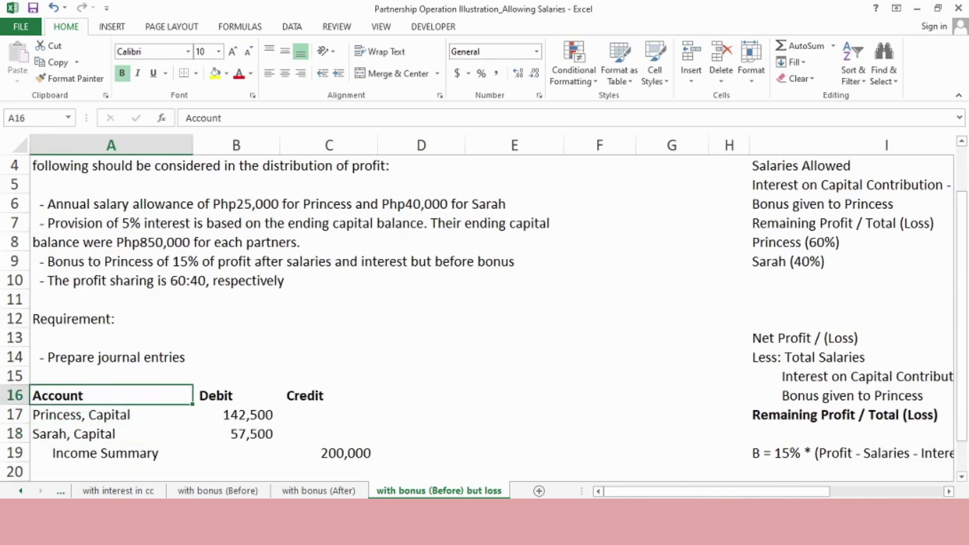